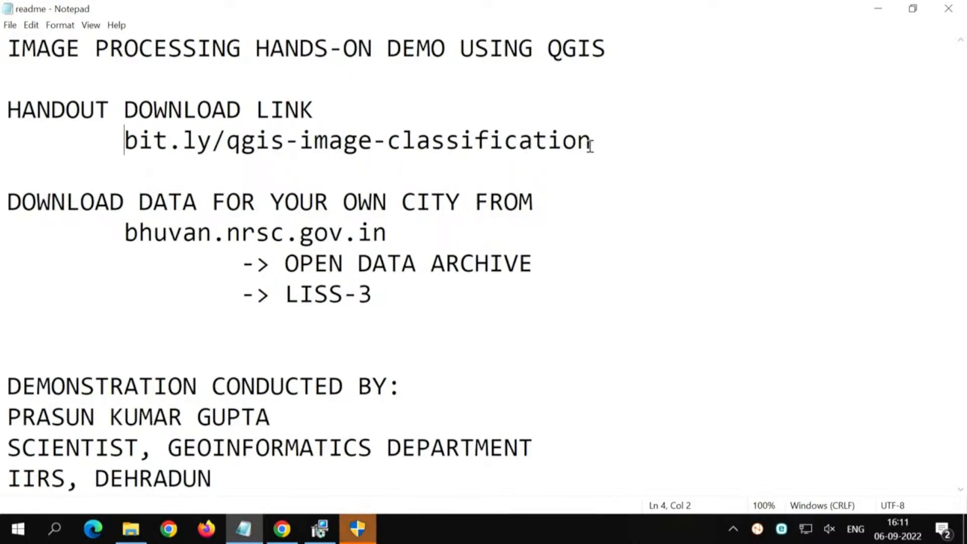
Step: Copy the handout link bit.ly/qgis-image-classification from the readme notes and open it in Chrome
{"action": "left_click_drag", "start_coordinate": [593, 142], "coordinate": [130, 146]}
{"action": "key", "text": "ctrl+c"}
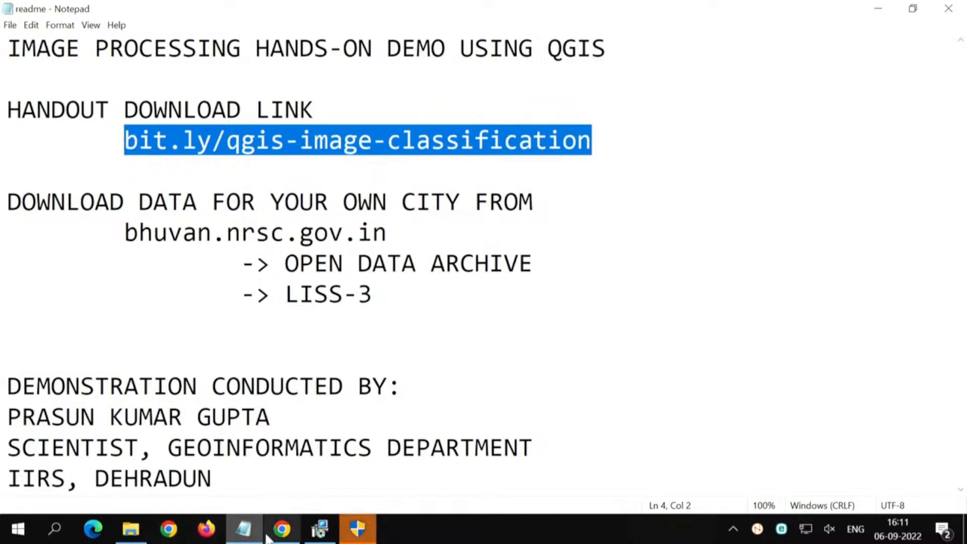
{"action": "left_click", "coordinate": [282, 529]}
{"action": "key", "text": "ctrl+v"}
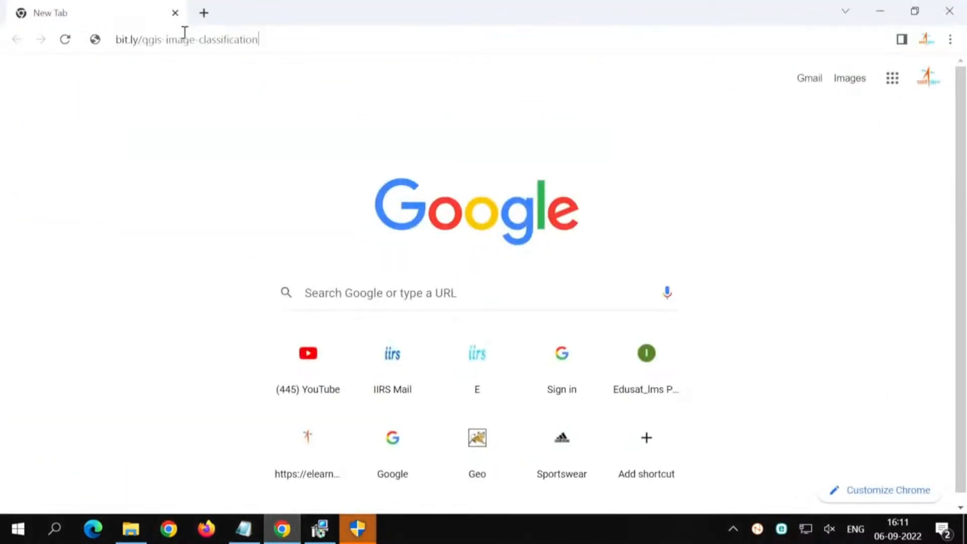
{"action": "key", "text": "Return"}
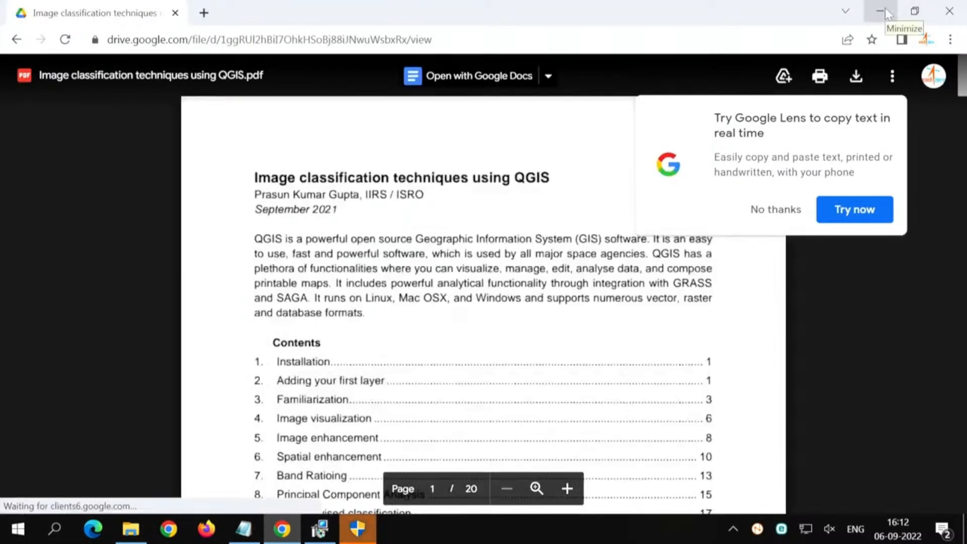
Step: Return to the readme notes in Notepad, copy bhuvan.nrsc.gov.in, and open it in a new Chrome tab
{"action": "left_click", "coordinate": [885, 9]}
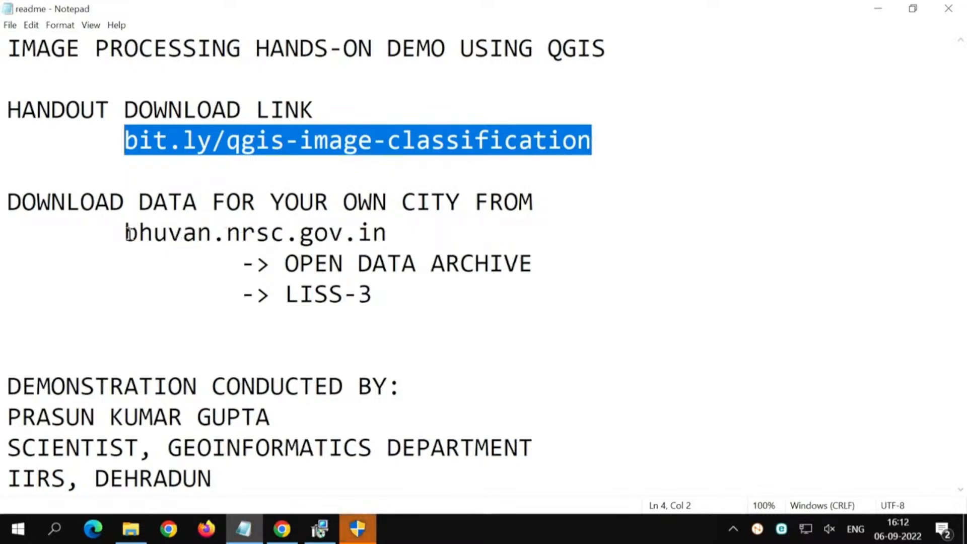
{"action": "left_click_drag", "start_coordinate": [127, 233], "coordinate": [389, 231]}
{"action": "key", "text": "ctrl+c"}
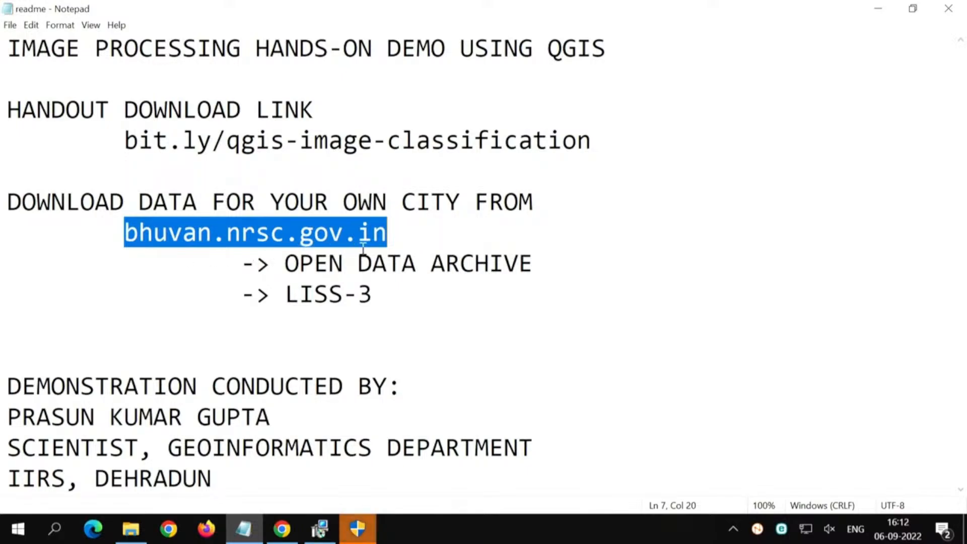
{"action": "key", "text": "alt+Tab"}
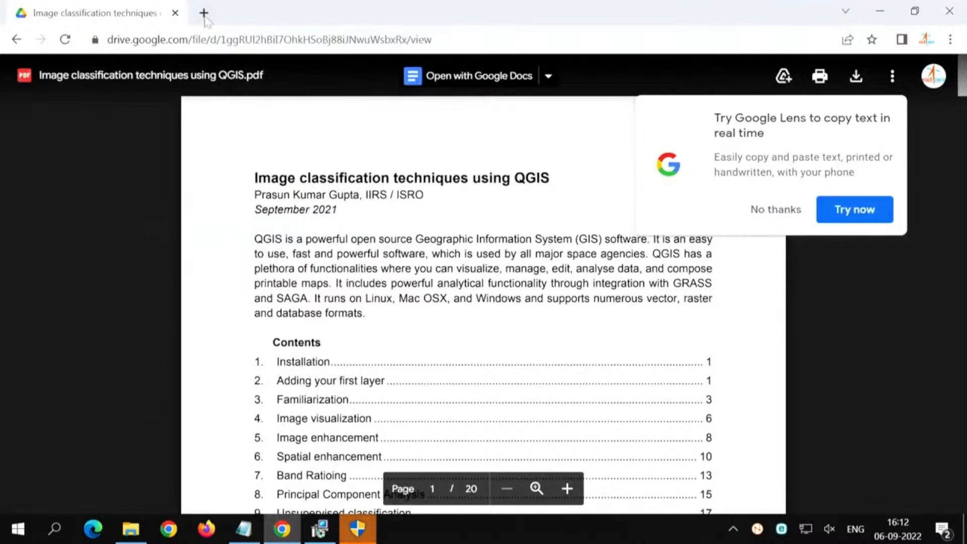
{"action": "left_click", "coordinate": [204, 12]}
{"action": "key", "text": "ctrl+v"}
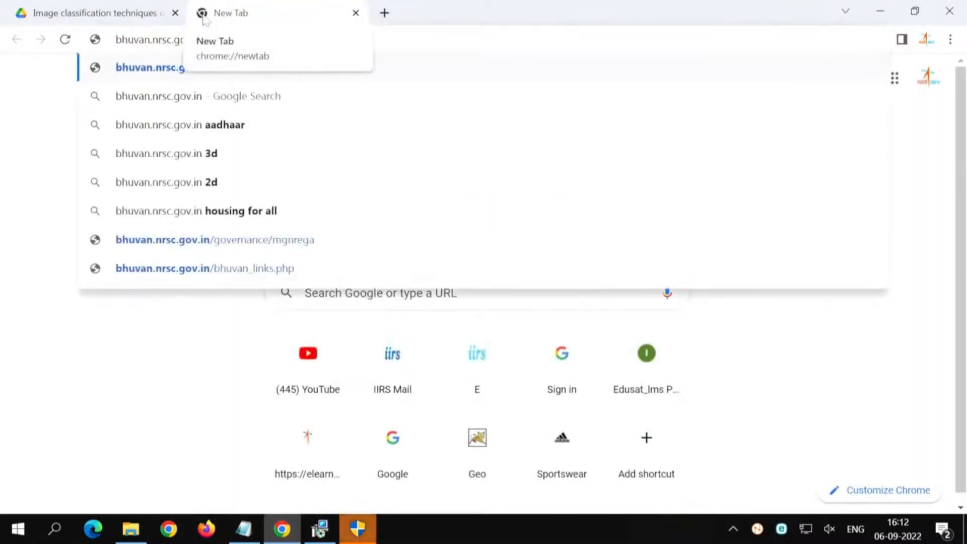
{"action": "key", "text": "Return"}
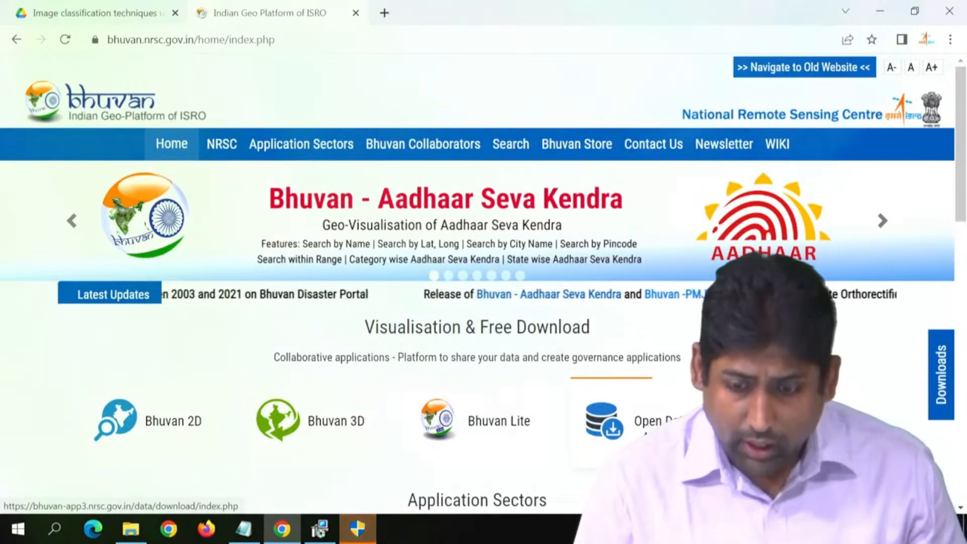
Step: Open Bhuvan's Open Data Archive and choose Resourcesat-1/Resourcesat-2:LISS-III as the Satellite/Sensor subcategory
{"action": "left_click", "coordinate": [665, 423]}
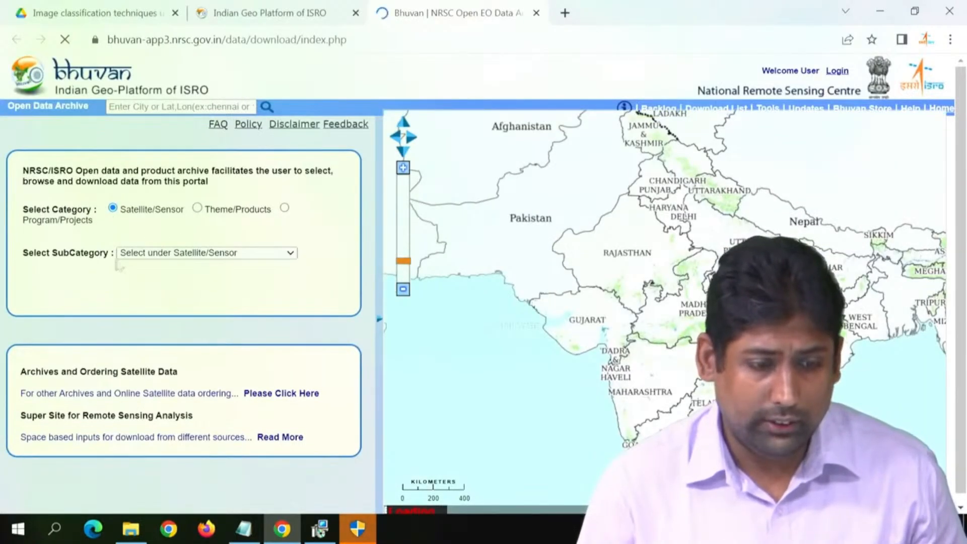
{"action": "left_click", "coordinate": [121, 254]}
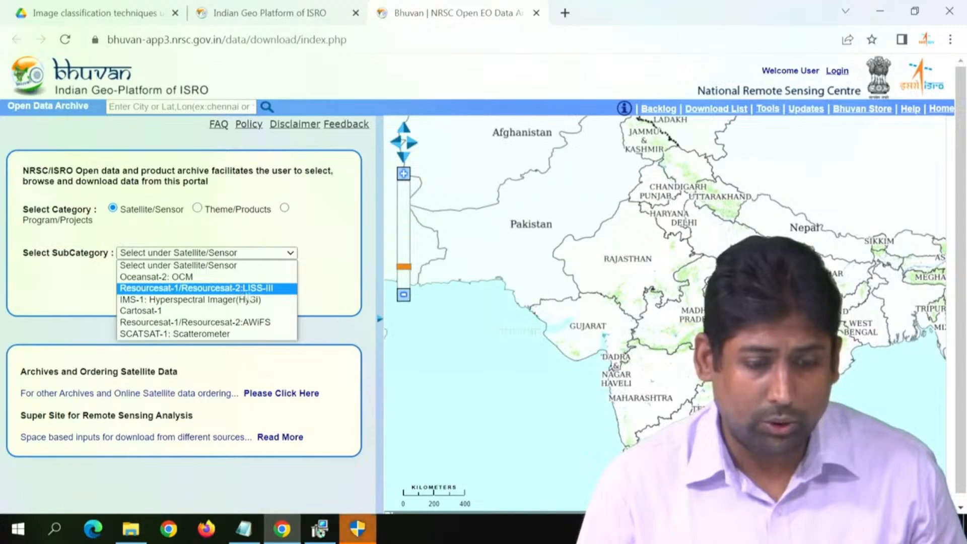
{"action": "left_click", "coordinate": [271, 293]}
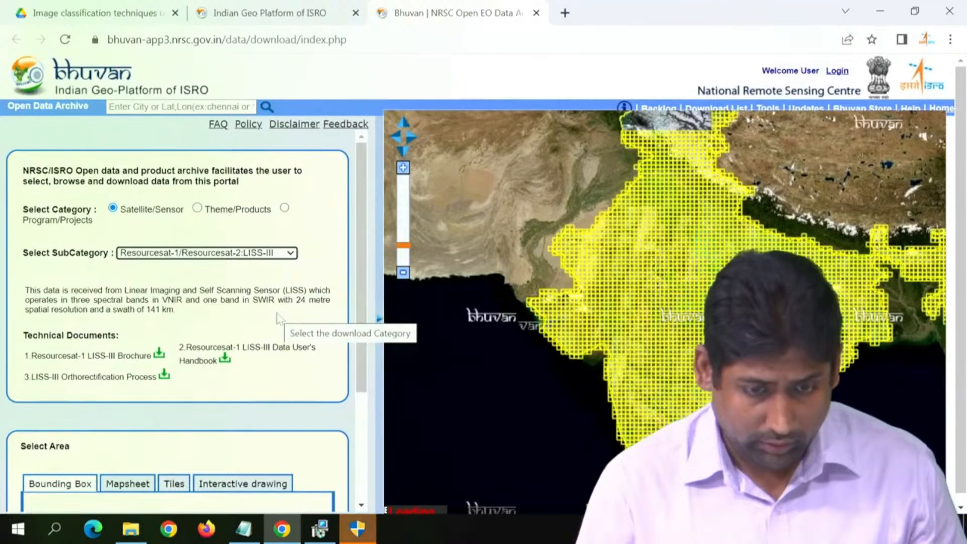
{"action": "scroll", "coordinate": [278, 319], "scroll_direction": "down", "scroll_amount": 3}
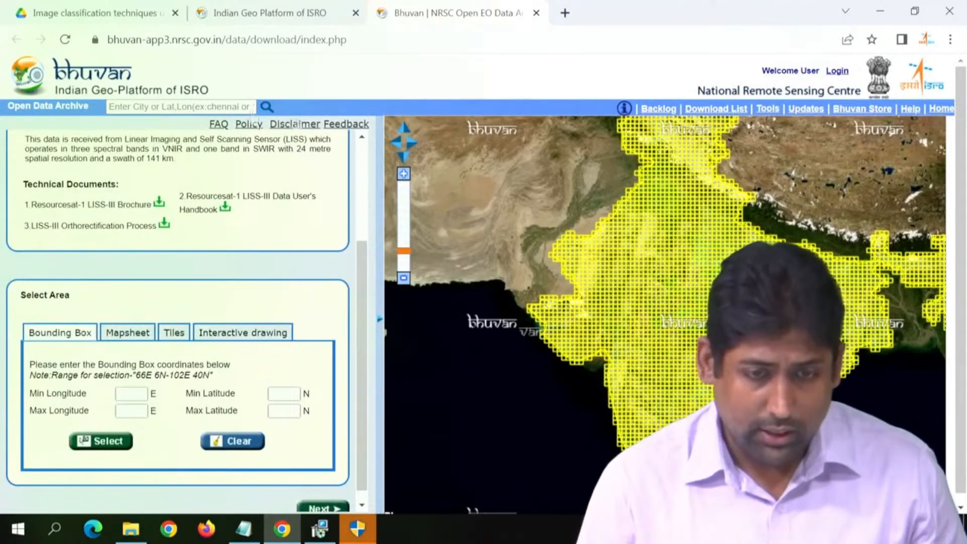
{"action": "left_click", "coordinate": [160, 107]}
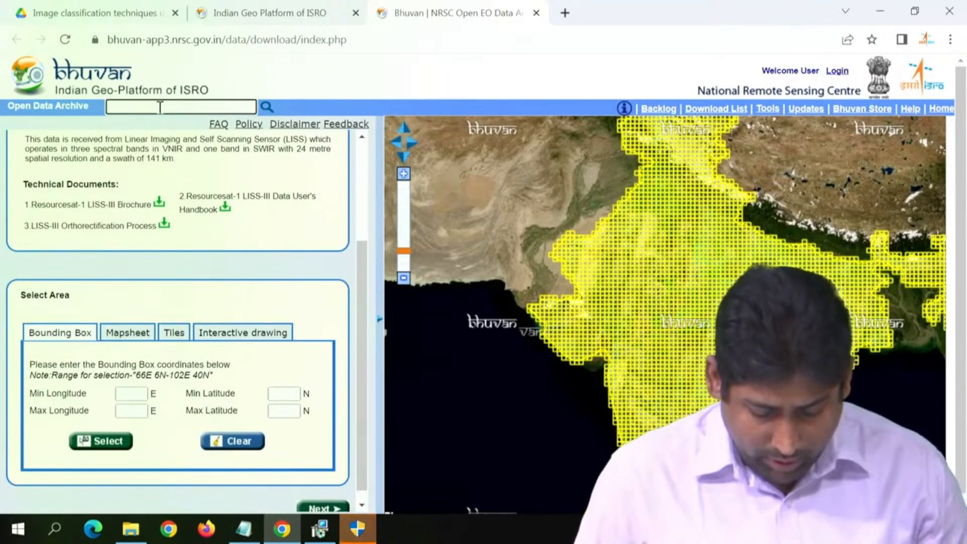
{"action": "type", "text": "d"}
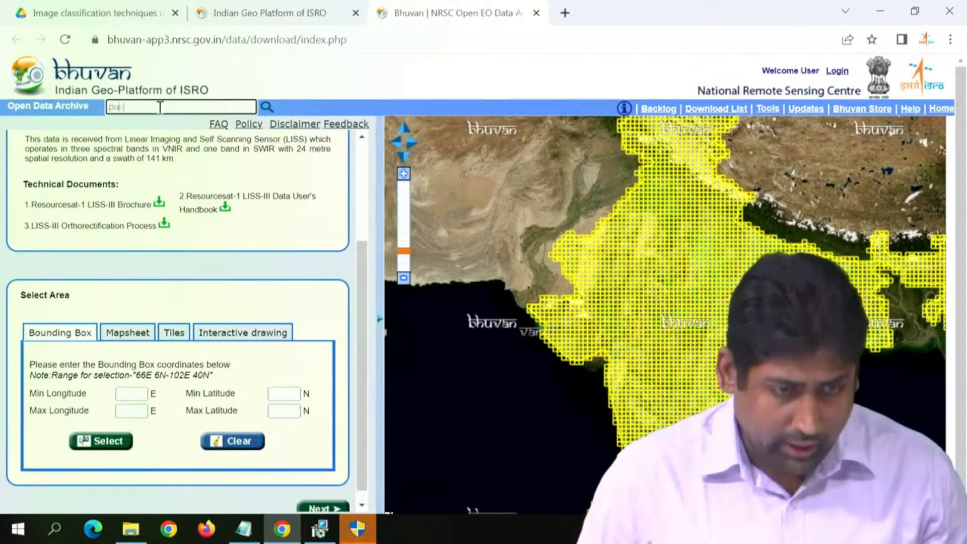
{"action": "type", "text": "une"}
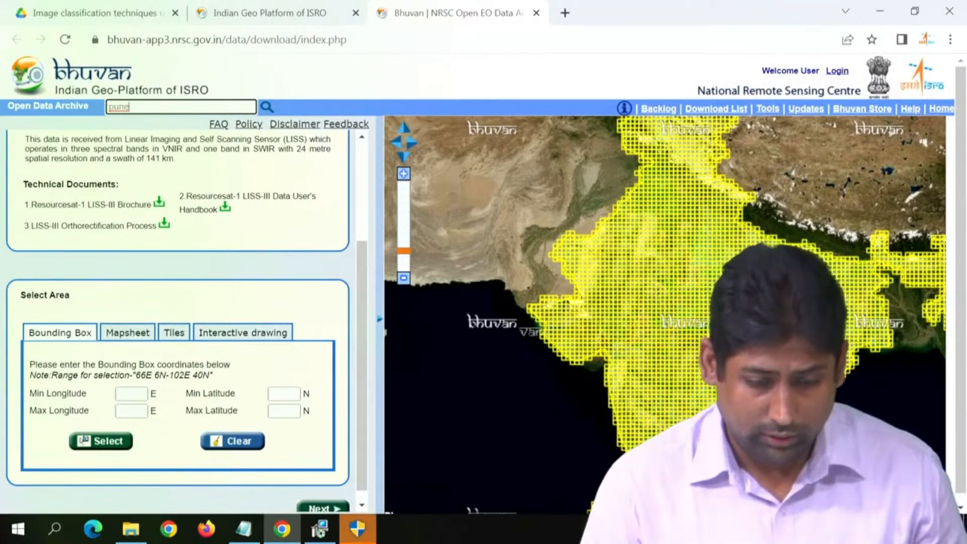
Step: Allow the pending QGIS 3.26.2 'Buenos Aires' installer to make changes to the device
{"action": "left_click", "coordinate": [357, 528]}
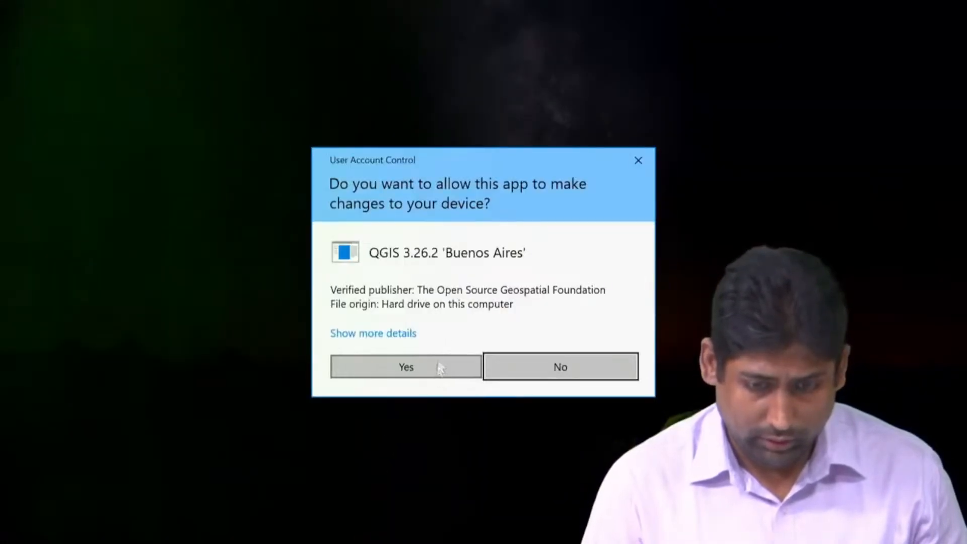
{"action": "left_click", "coordinate": [439, 366]}
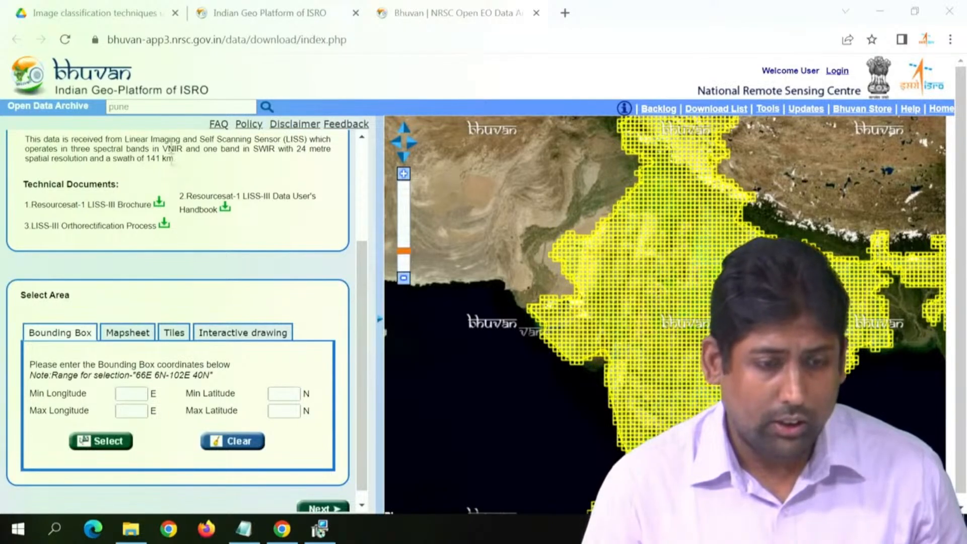
Step: Search the Open Data Archive map for the city "pune"
{"action": "left_click", "coordinate": [180, 108]}
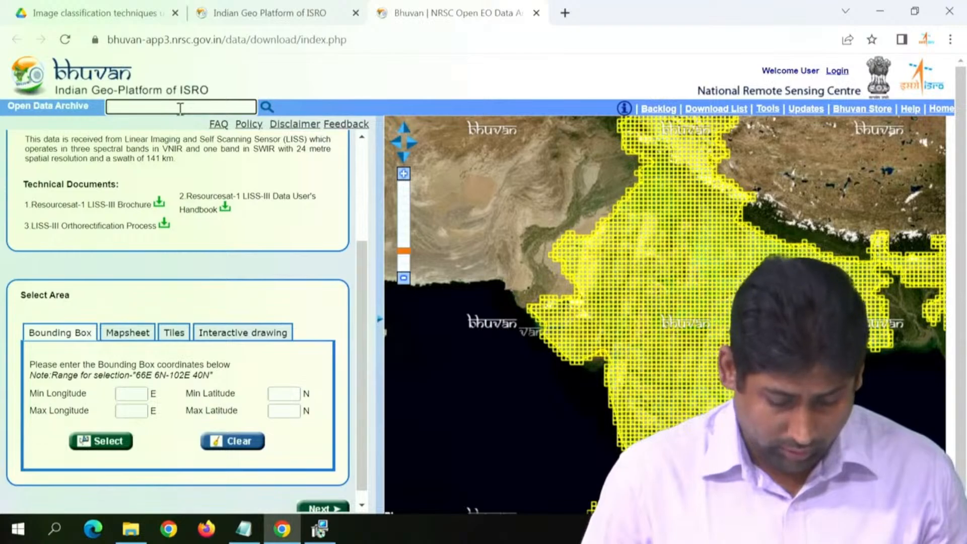
{"action": "type", "text": "pune"}
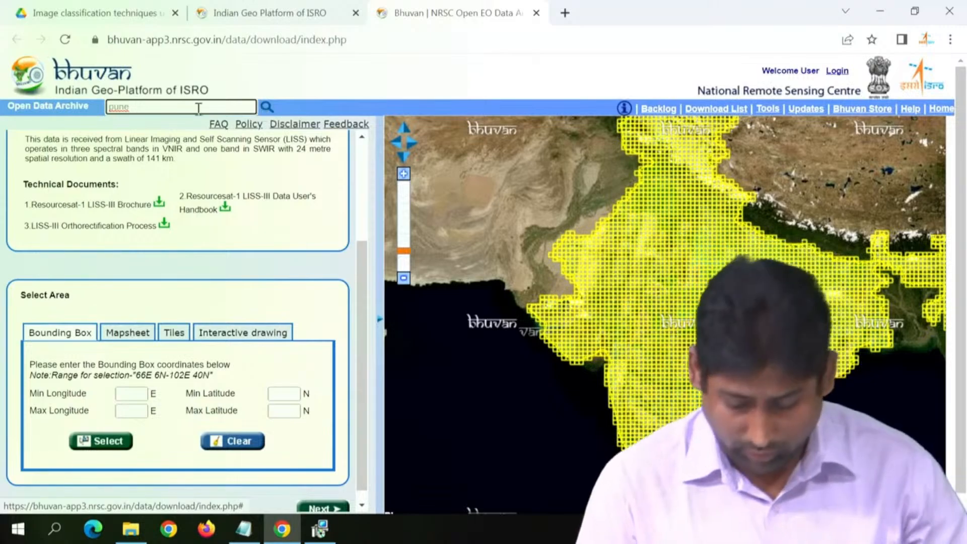
{"action": "left_click", "coordinate": [266, 107]}
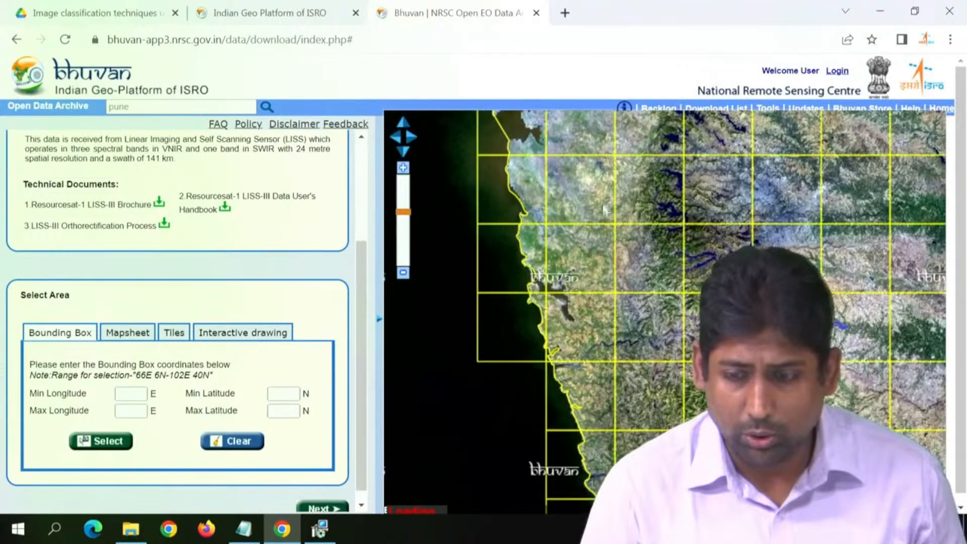
Step: Select the single LISS-III tile over the coastal city around 72.85, 19.11 using tile selection, then stop selecting
{"action": "left_click_drag", "start_coordinate": [575, 185], "coordinate": [604, 418]}
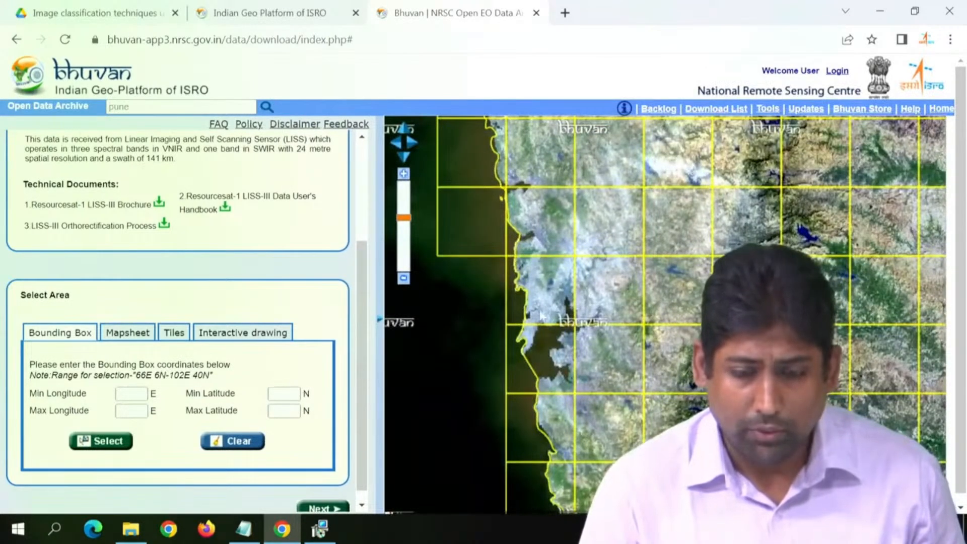
{"action": "scroll", "coordinate": [539, 317], "scroll_direction": "up", "scroll_amount": 5}
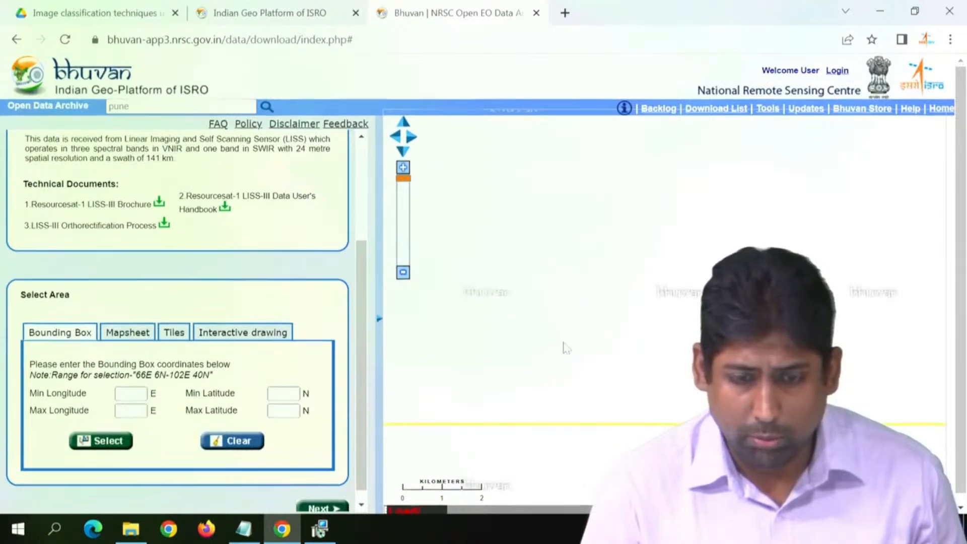
{"action": "scroll", "coordinate": [565, 343], "scroll_direction": "down", "scroll_amount": 2}
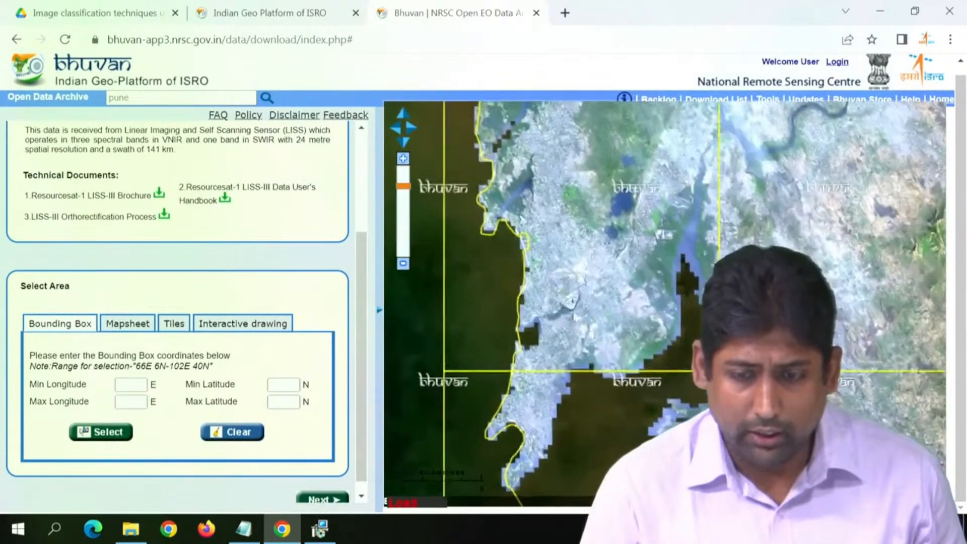
{"action": "left_click", "coordinate": [175, 332]}
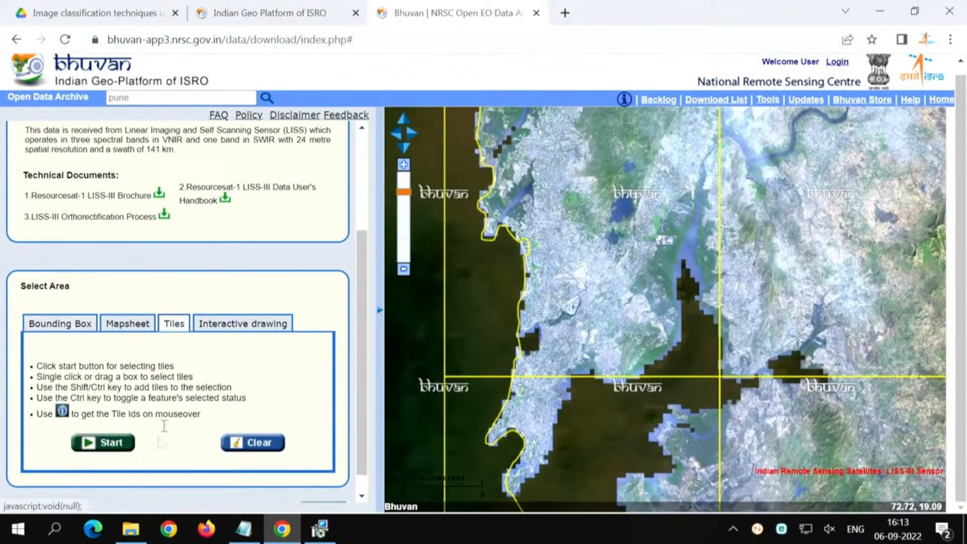
{"action": "left_click", "coordinate": [117, 446]}
{"action": "left_click", "coordinate": [554, 247]}
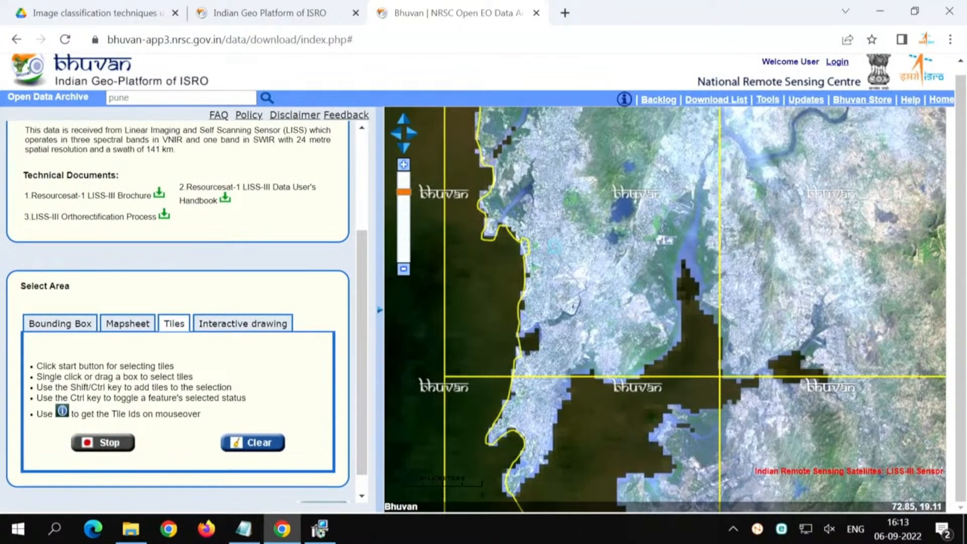
{"action": "left_click", "coordinate": [116, 445]}
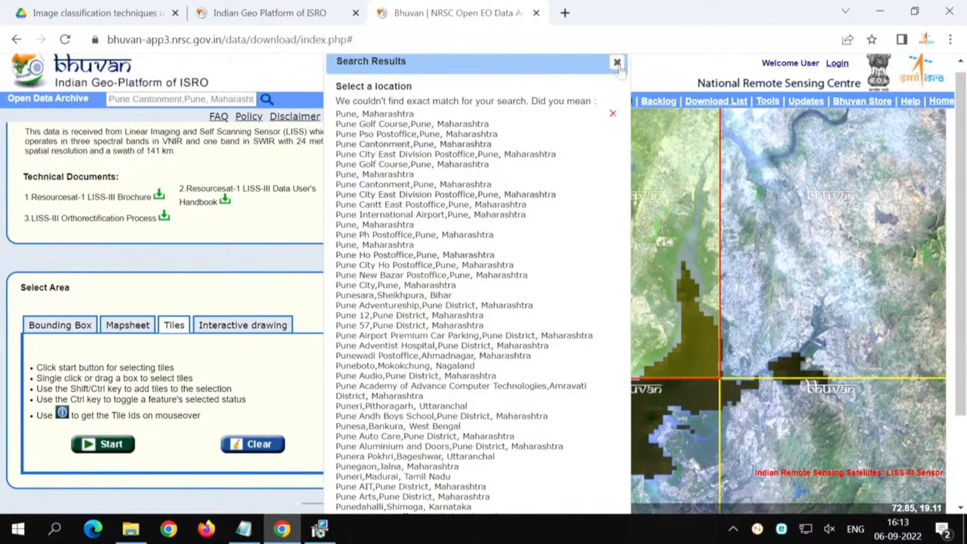
Step: List the scenes available for the selected tile, preview the 13May19 thumbnail, and reveal the scenes' download options
{"action": "scroll", "coordinate": [365, 485], "scroll_direction": "down", "scroll_amount": 1}
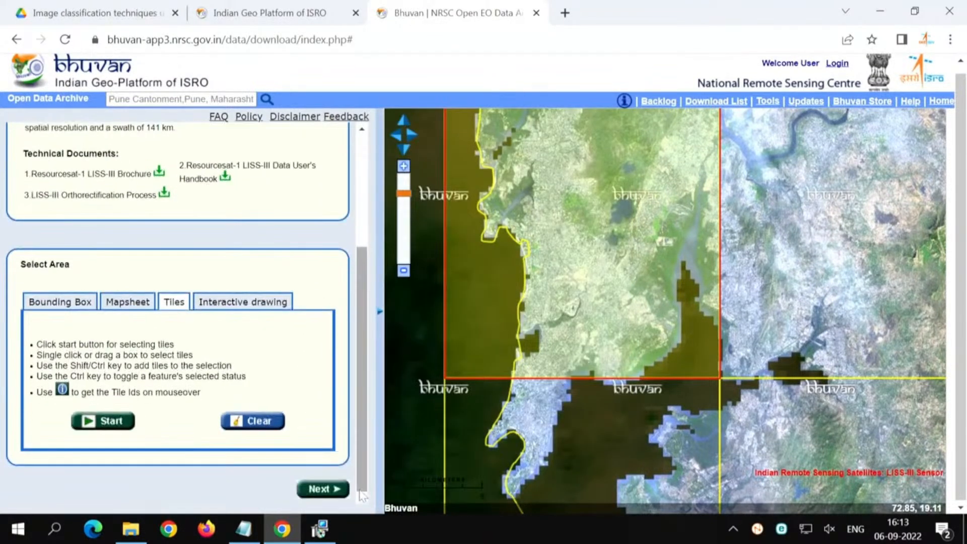
{"action": "left_click", "coordinate": [334, 490]}
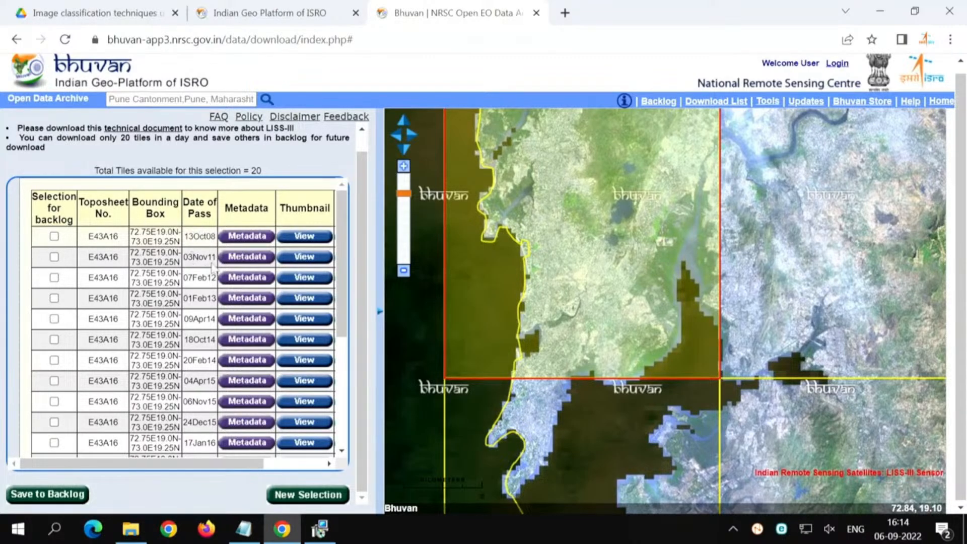
{"action": "scroll", "coordinate": [211, 267], "scroll_direction": "down", "scroll_amount": 4}
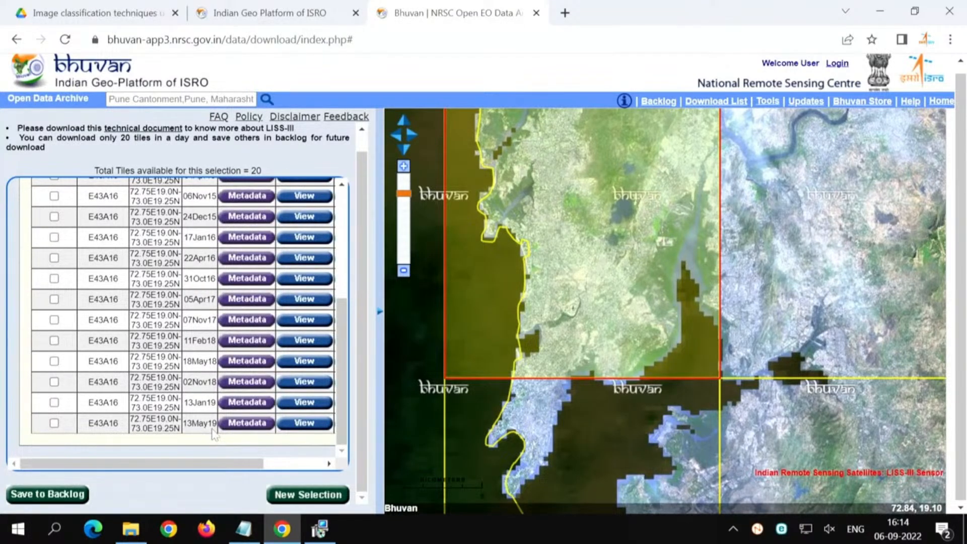
{"action": "left_click", "coordinate": [303, 423]}
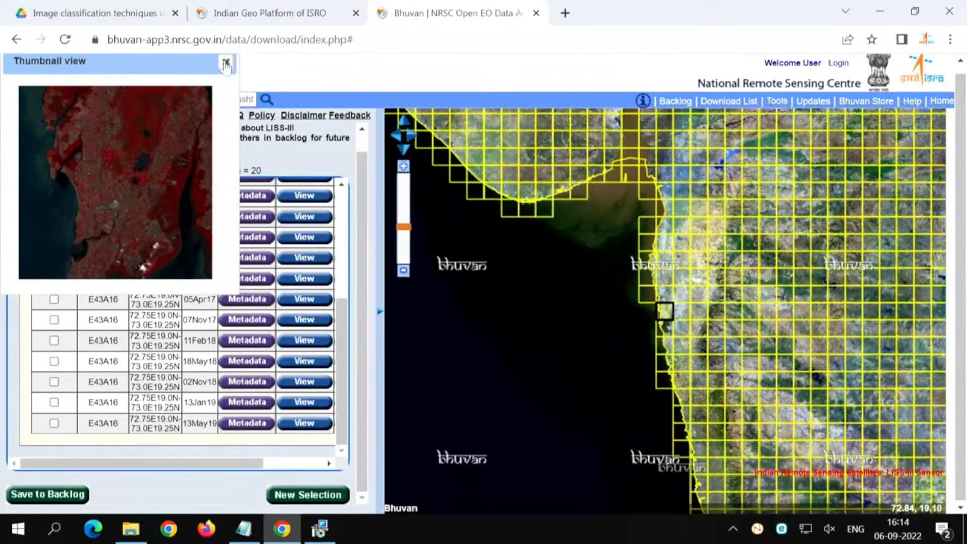
{"action": "left_click", "coordinate": [225, 62]}
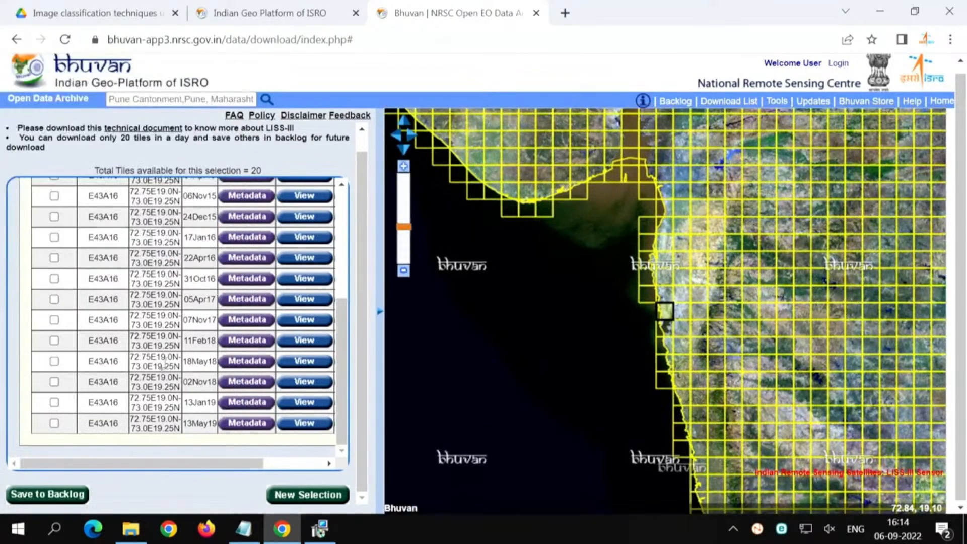
{"action": "left_click", "coordinate": [305, 464]}
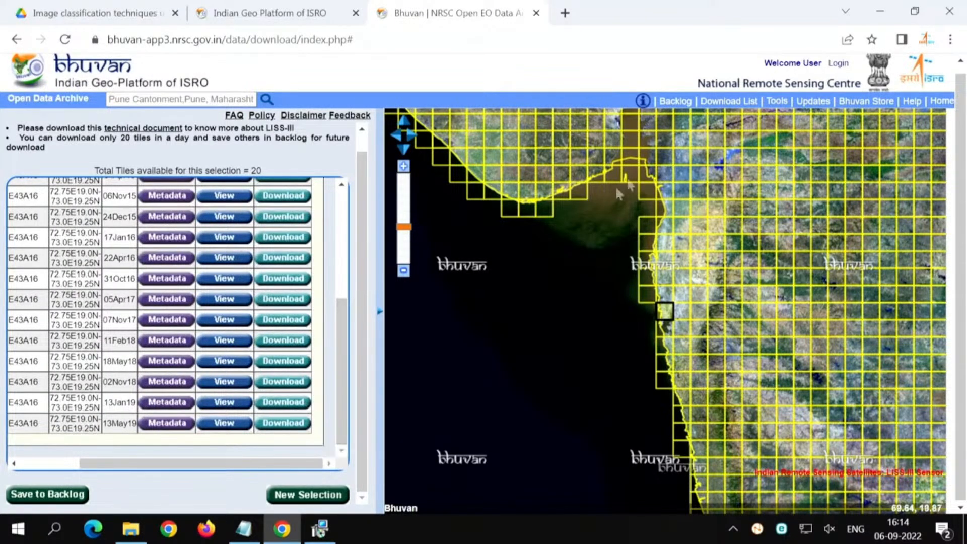
Step: Open the Bhuvan login form and examine its single sign-on fields and new-user registration option
{"action": "left_click", "coordinate": [840, 64]}
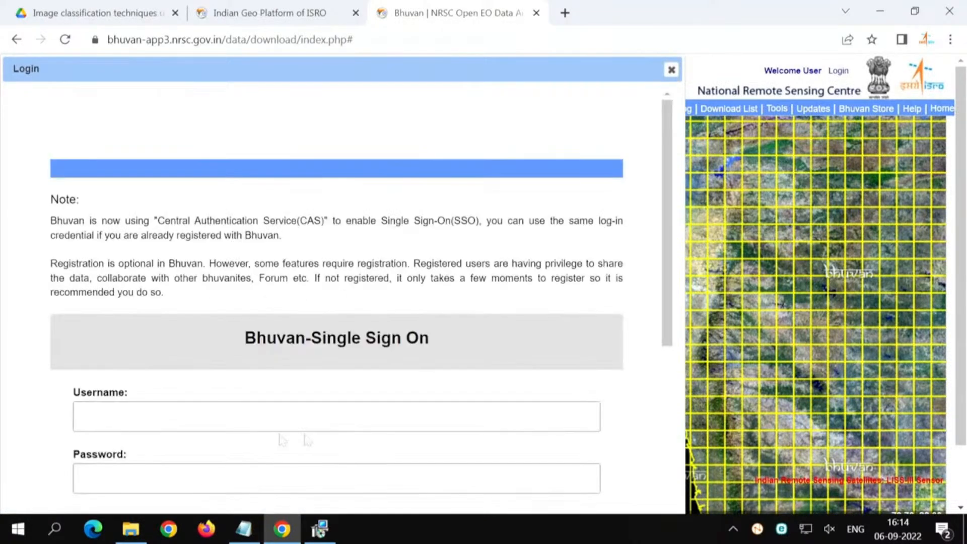
{"action": "scroll", "coordinate": [300, 431], "scroll_direction": "down", "scroll_amount": 5}
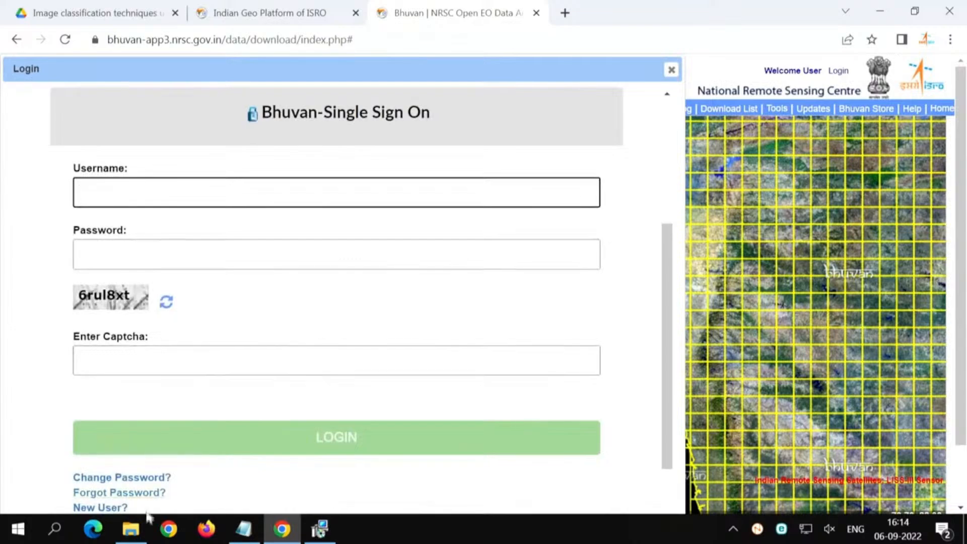
{"action": "scroll", "coordinate": [129, 445], "scroll_direction": "down", "scroll_amount": 2}
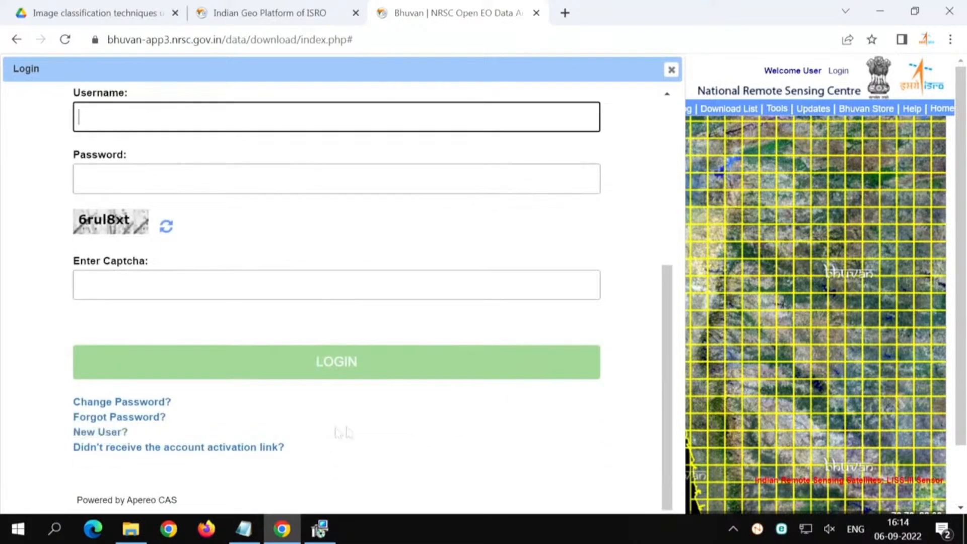
Step: Close the login form, switch to the "Image processing using QGIS" folder in File Explorer, and examine the L3-DDN-05Apr19 BAND2, BAND3, BAND4 and BAND5 TIF files
{"action": "left_click", "coordinate": [672, 70]}
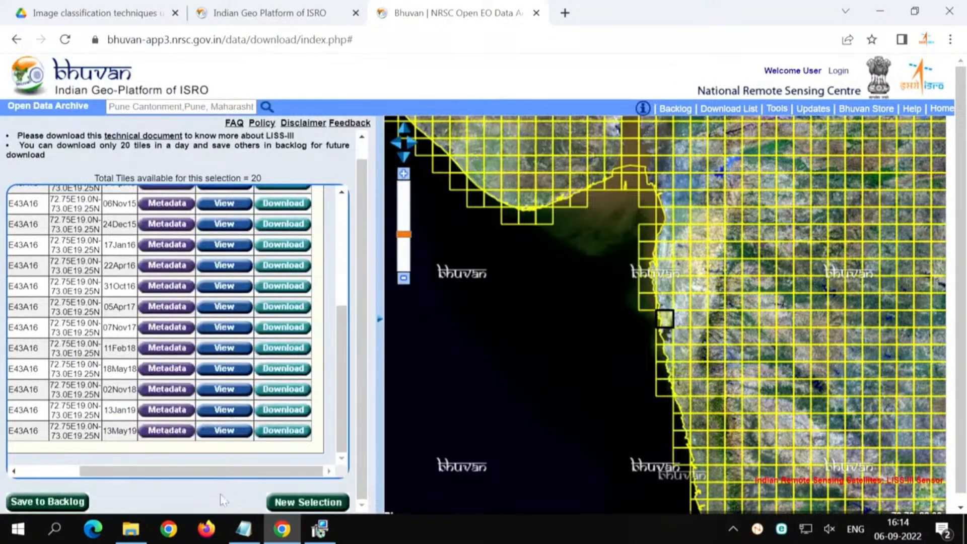
{"action": "left_click", "coordinate": [131, 529]}
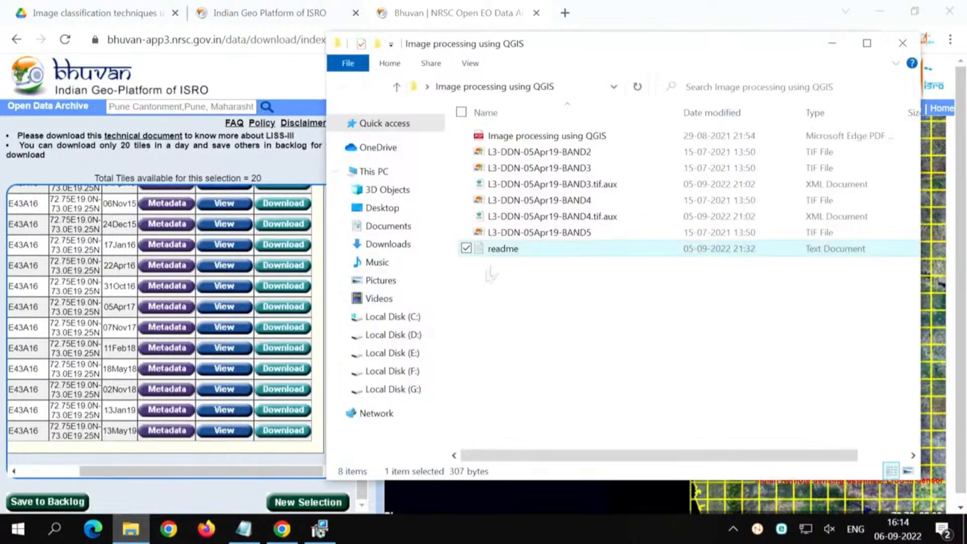
{"action": "left_click", "coordinate": [519, 236]}
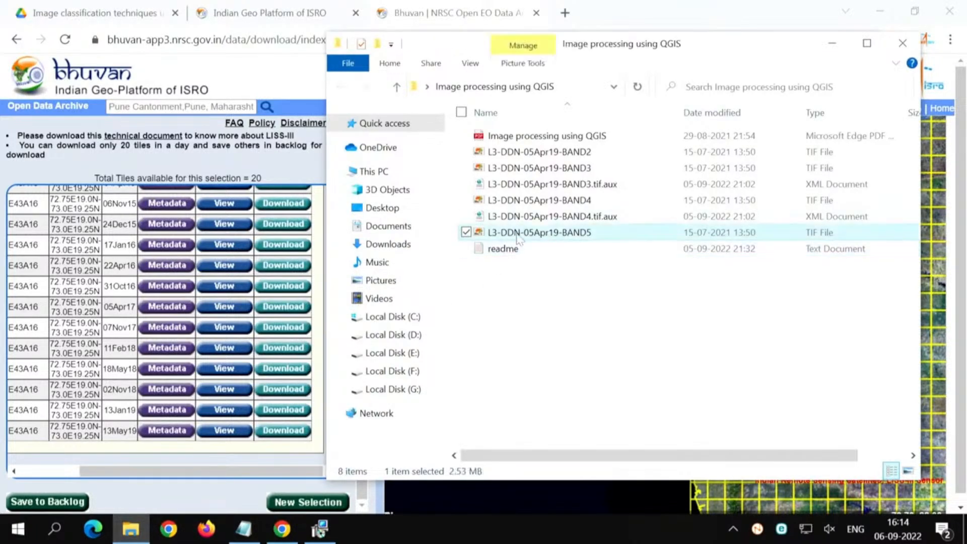
{"action": "left_click", "coordinate": [519, 154]}
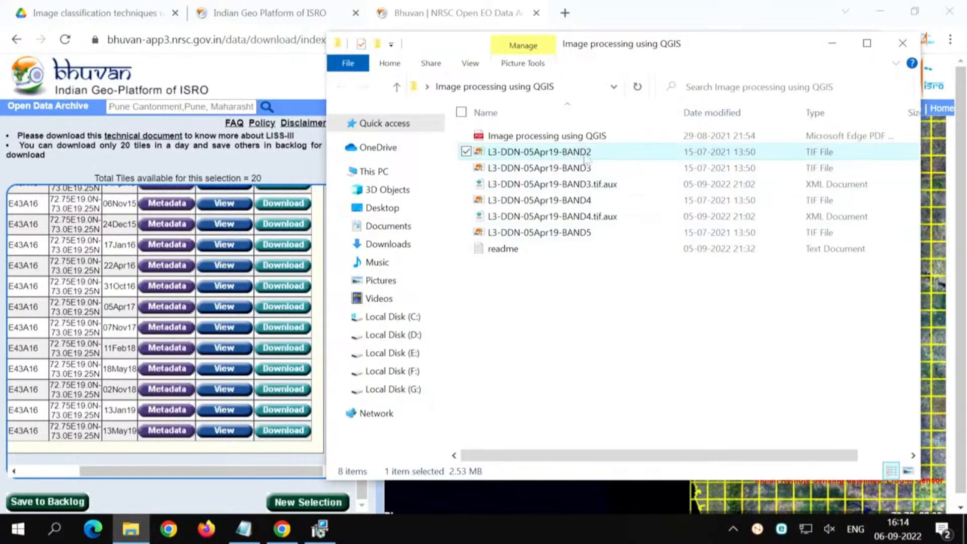
{"action": "left_click", "coordinate": [589, 172]}
{"action": "left_click", "coordinate": [588, 205]}
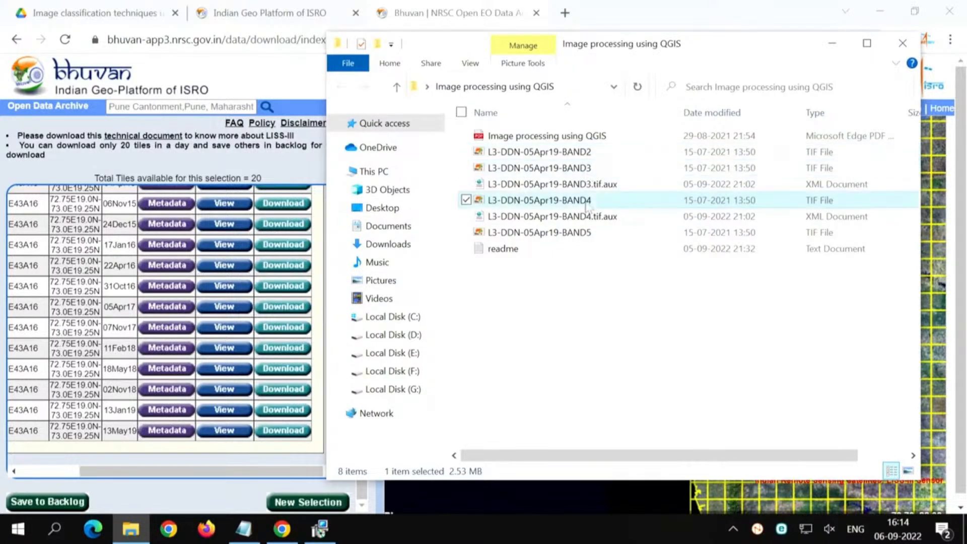
{"action": "left_click", "coordinate": [588, 235]}
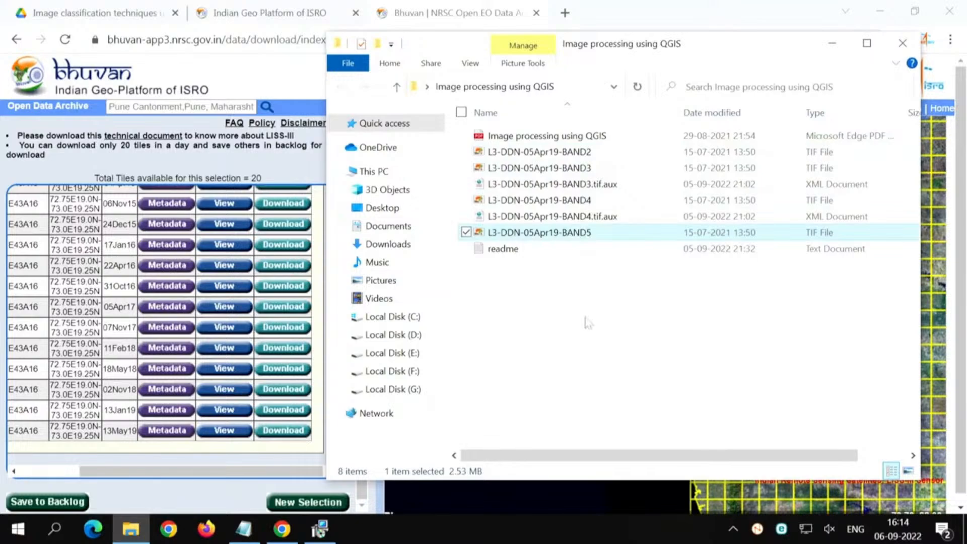
{"action": "left_click", "coordinate": [589, 322]}
{"action": "left_click", "coordinate": [587, 151]}
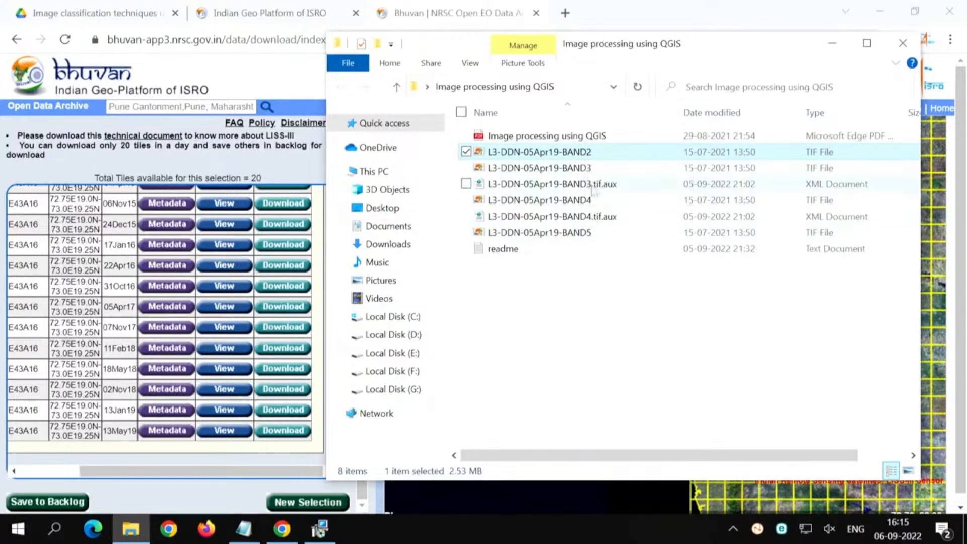
{"action": "left_click", "coordinate": [594, 168]}
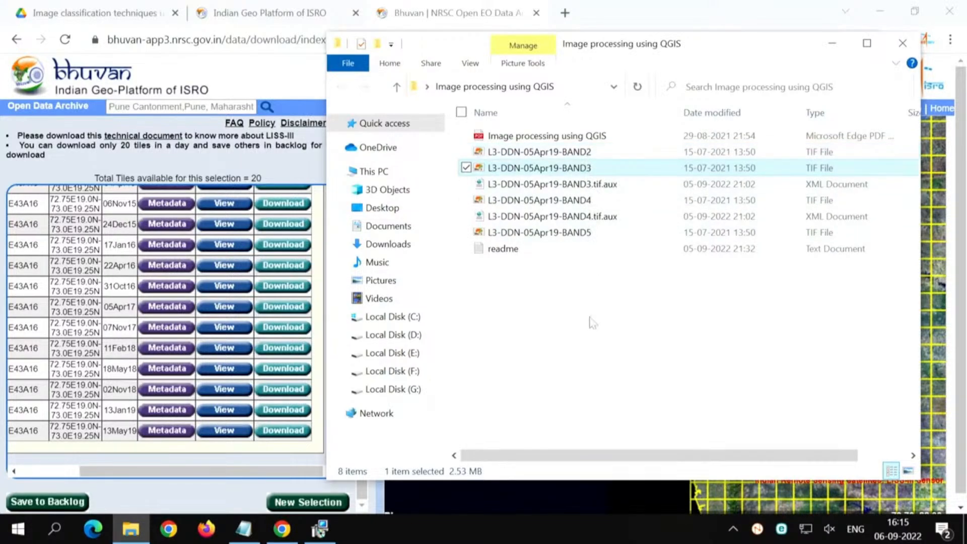
{"action": "left_click", "coordinate": [590, 201]}
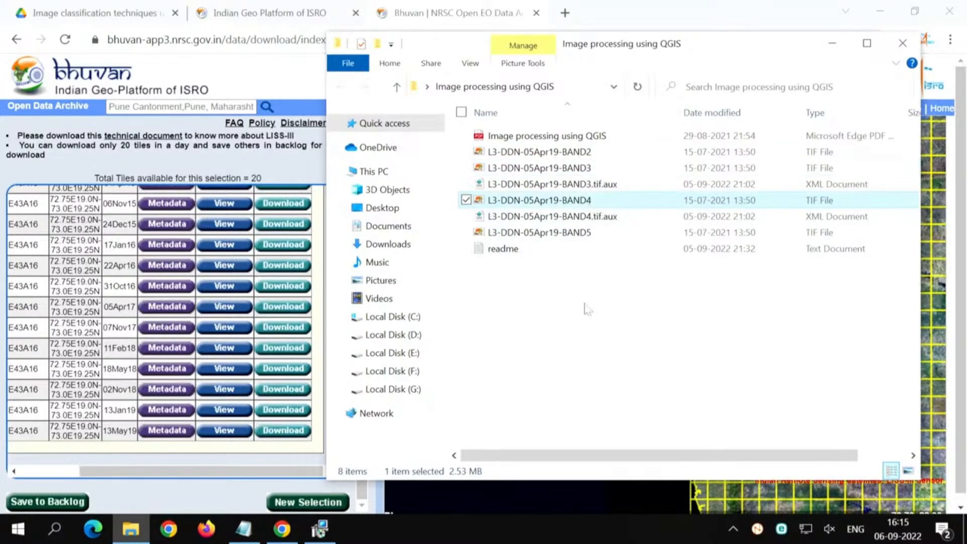
{"action": "left_click", "coordinate": [586, 235]}
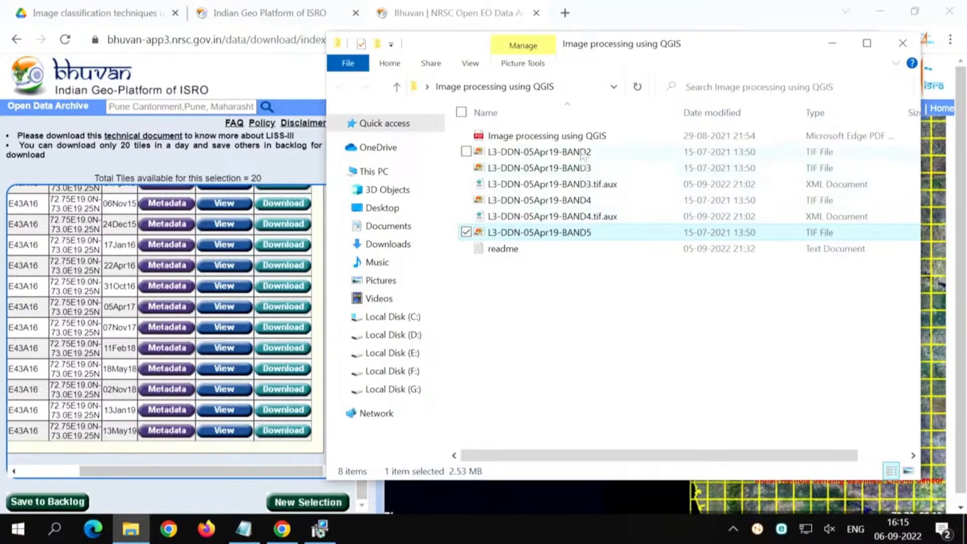
{"action": "left_click", "coordinate": [578, 303]}
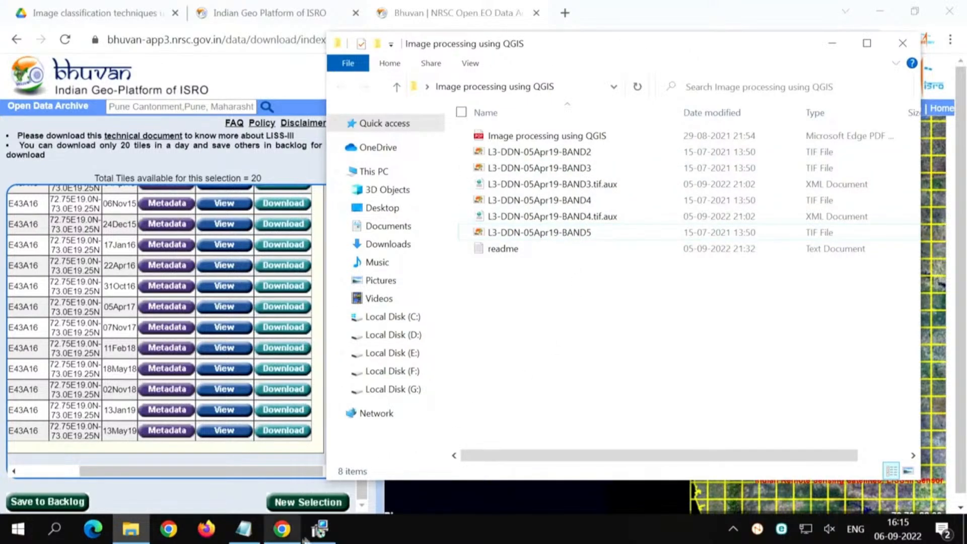
Step: Check the progress of the QGIS 3.26.2 setup and search Google for "qgis" in a new browser tab
{"action": "left_click", "coordinate": [319, 529]}
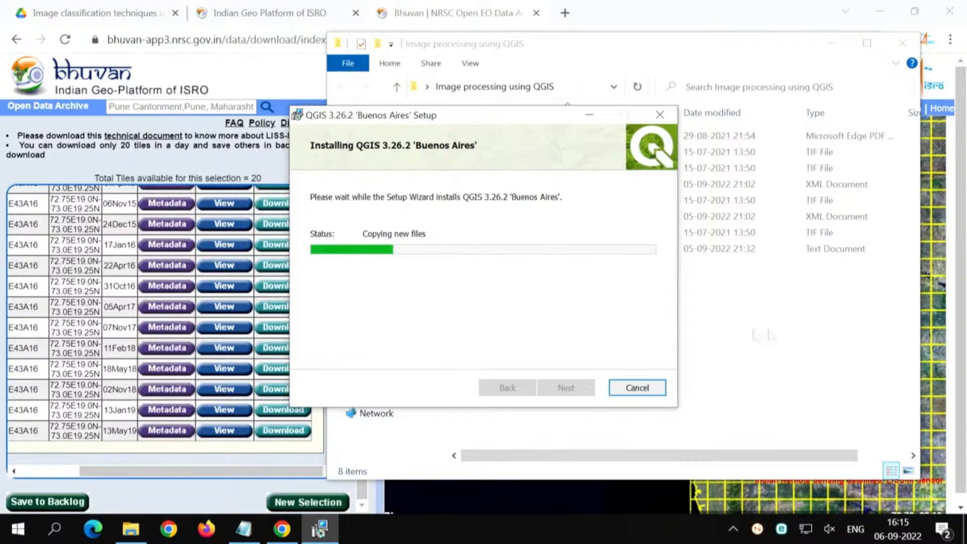
{"action": "left_click", "coordinate": [785, 335]}
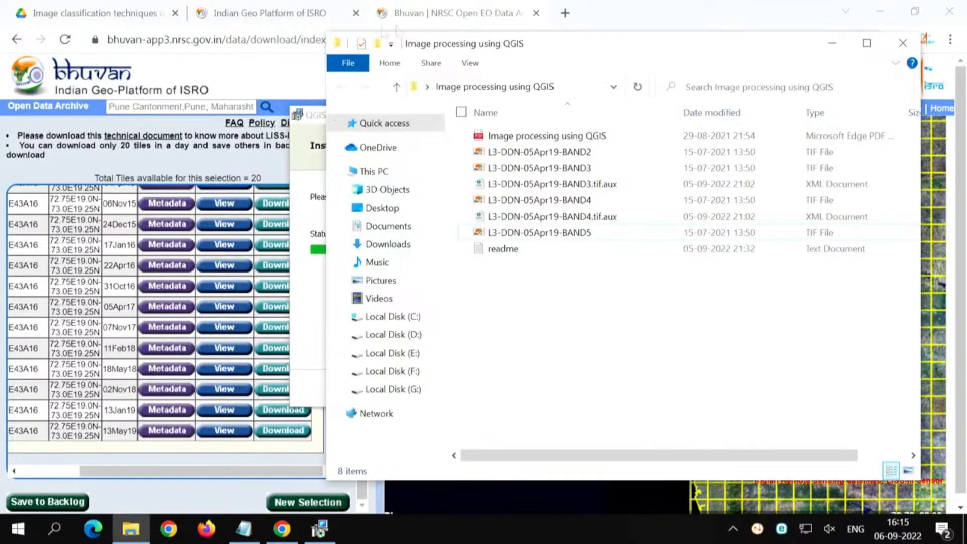
{"action": "left_click", "coordinate": [569, 17]}
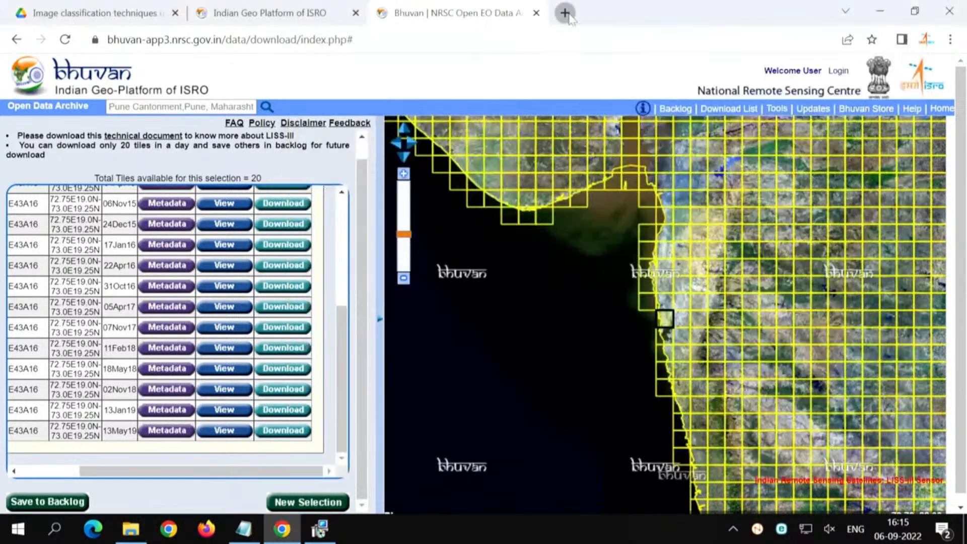
{"action": "type", "text": "qgis"}
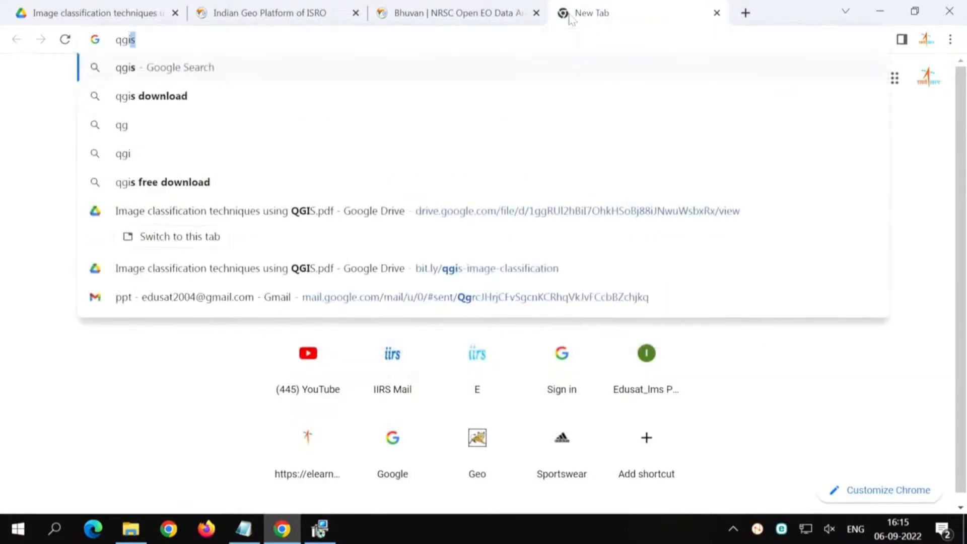
{"action": "key", "text": "Return"}
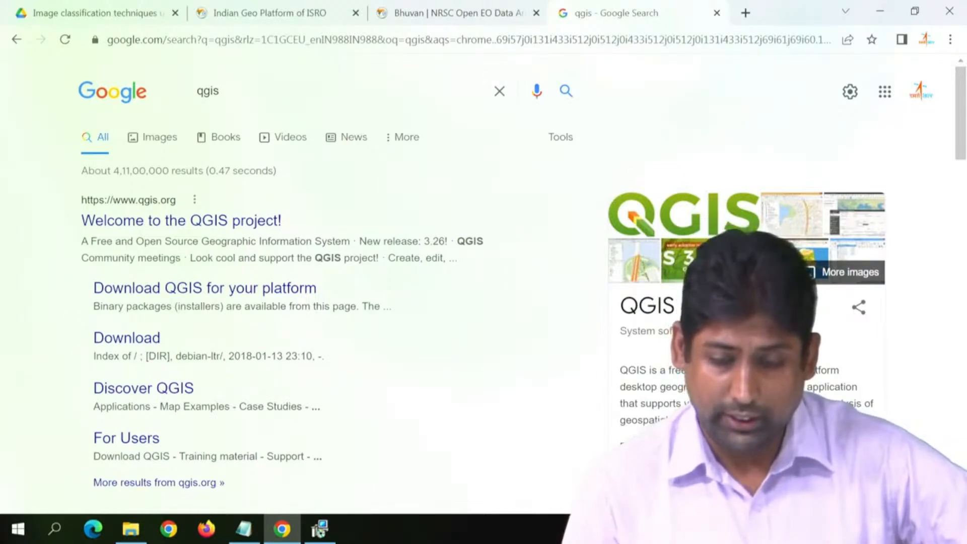
Step: Highlight the free, open-source, cross-platform, desktop and geographic information system wording in the QGIS description, and open the official QGIS project website
{"action": "mouse_move", "coordinate": [669, 371]}
{"action": "left_mouse_down"}
{"action": "mouse_move", "coordinate": [766, 371]}
{"action": "mouse_move", "coordinate": [687, 367]}
{"action": "left_mouse_up"}
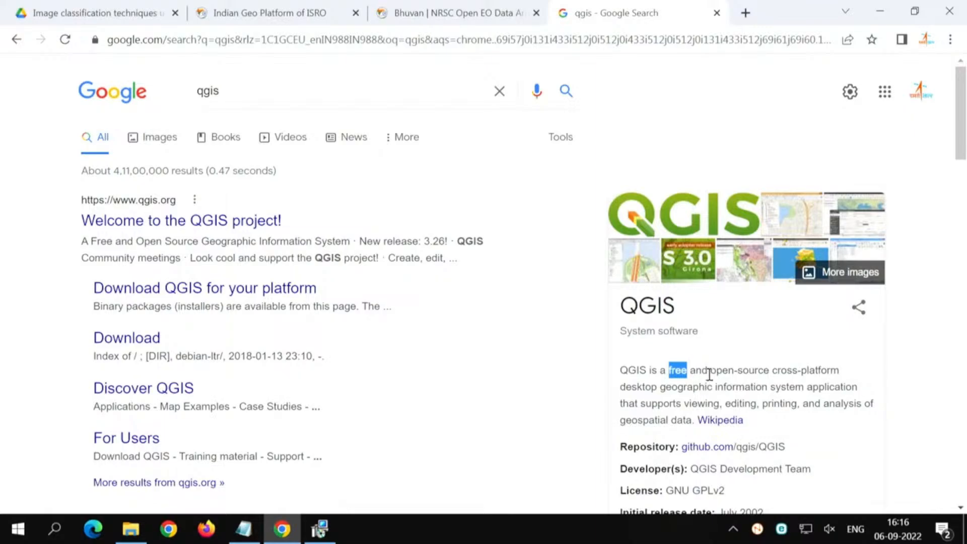
{"action": "left_click_drag", "start_coordinate": [711, 371], "coordinate": [767, 375]}
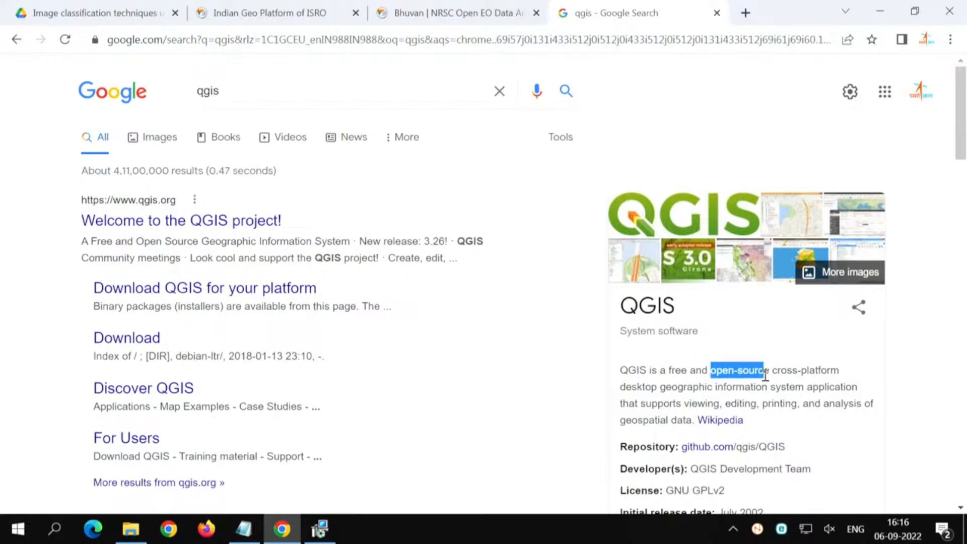
{"action": "left_click_drag", "start_coordinate": [773, 369], "coordinate": [841, 374]}
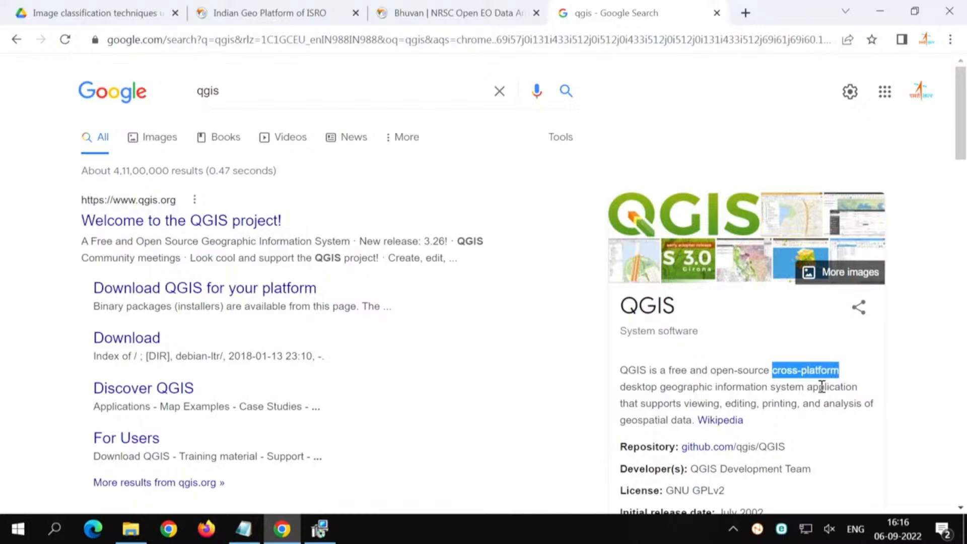
{"action": "double_click", "coordinate": [631, 387]}
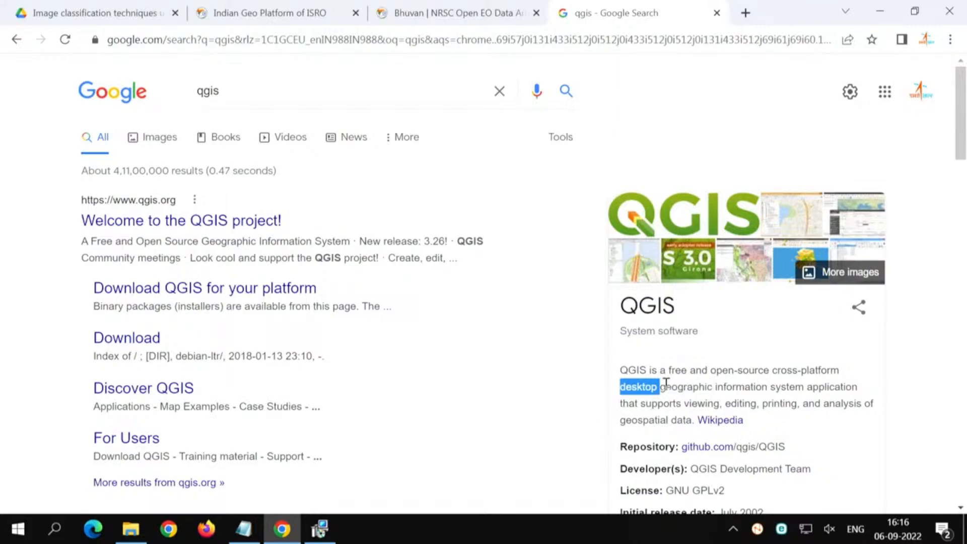
{"action": "left_click_drag", "start_coordinate": [661, 387], "coordinate": [916, 389]}
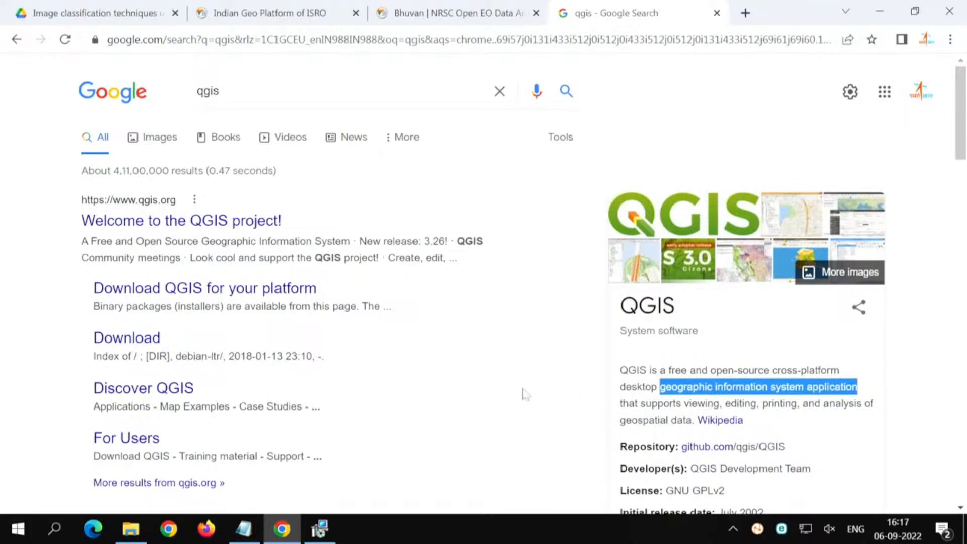
{"action": "left_click", "coordinate": [177, 230]}
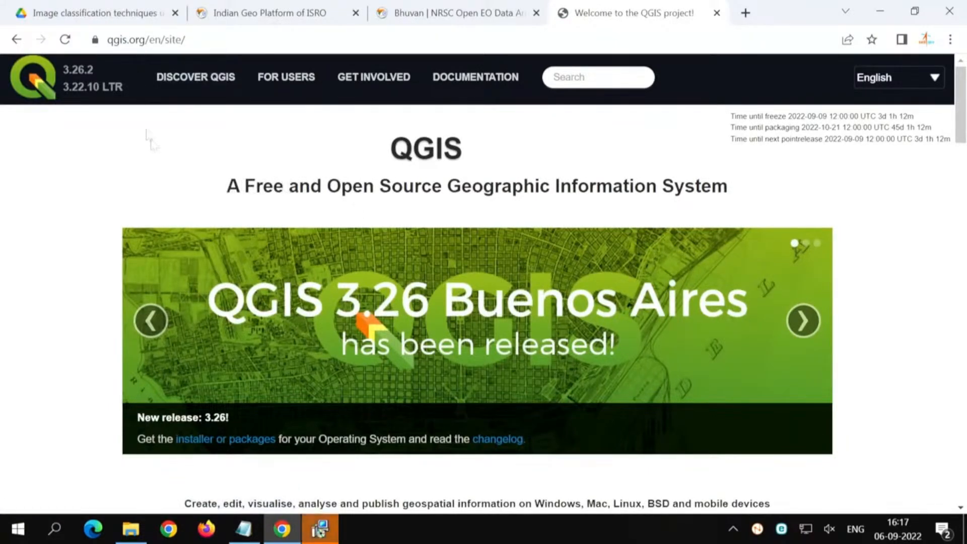
Step: Finish the QGIS 3.26.2 setup wizard and launch QGIS Desktop 3.26.2 from the installed programs
{"action": "left_click", "coordinate": [313, 533]}
{"action": "left_click", "coordinate": [566, 388]}
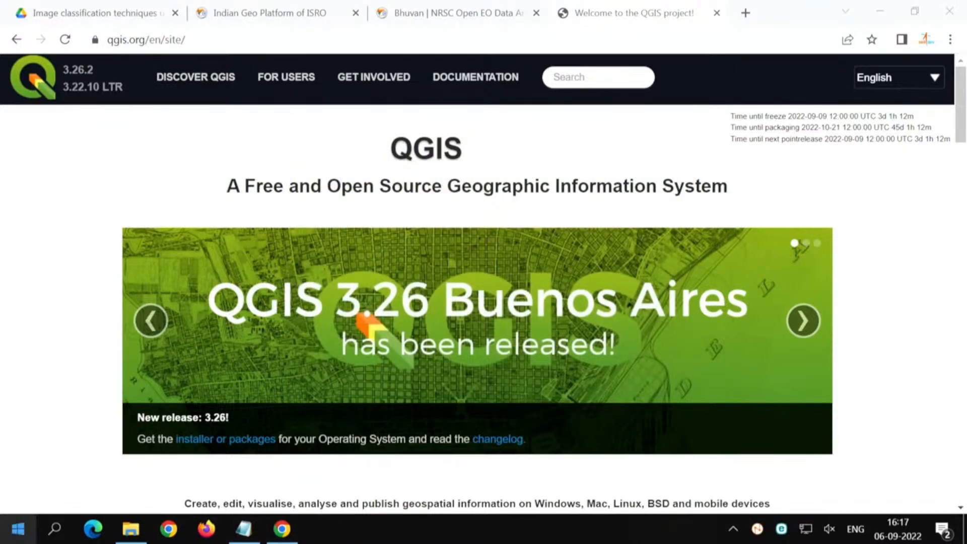
{"action": "left_click", "coordinate": [16, 533]}
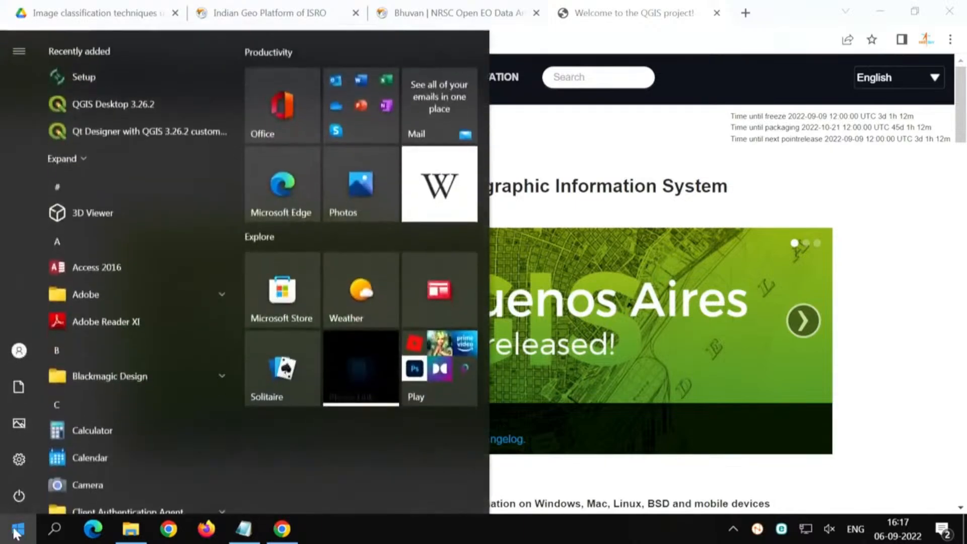
{"action": "scroll", "coordinate": [92, 331], "scroll_direction": "down", "scroll_amount": 5}
{"action": "scroll", "coordinate": [93, 331], "scroll_direction": "up", "scroll_amount": 5}
{"action": "scroll", "coordinate": [93, 331], "scroll_direction": "down", "scroll_amount": 10}
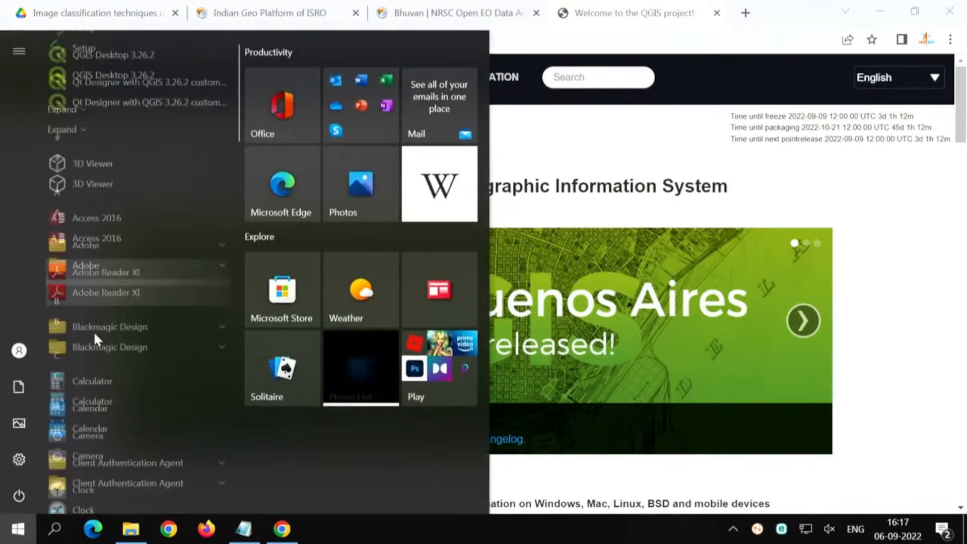
{"action": "scroll", "coordinate": [93, 331], "scroll_direction": "down", "scroll_amount": 8}
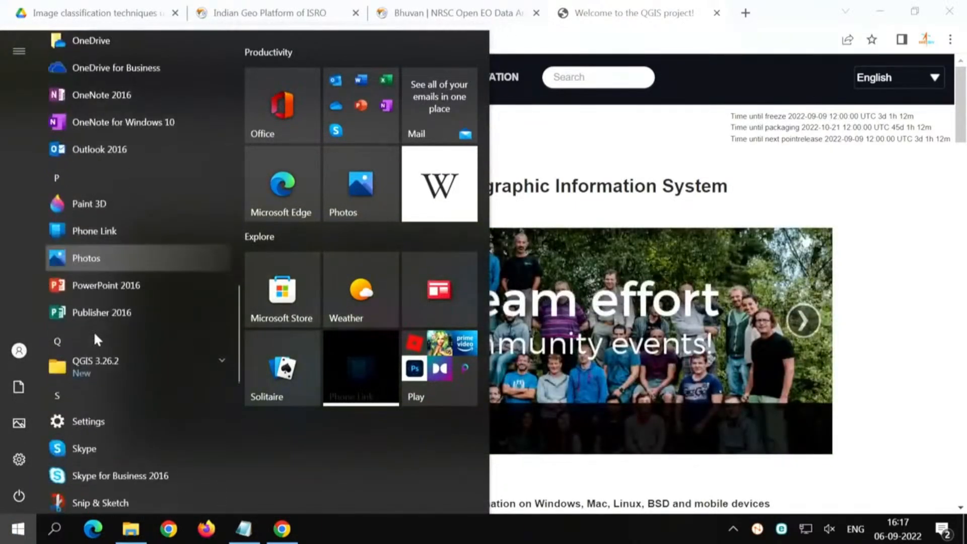
{"action": "left_click", "coordinate": [102, 277]}
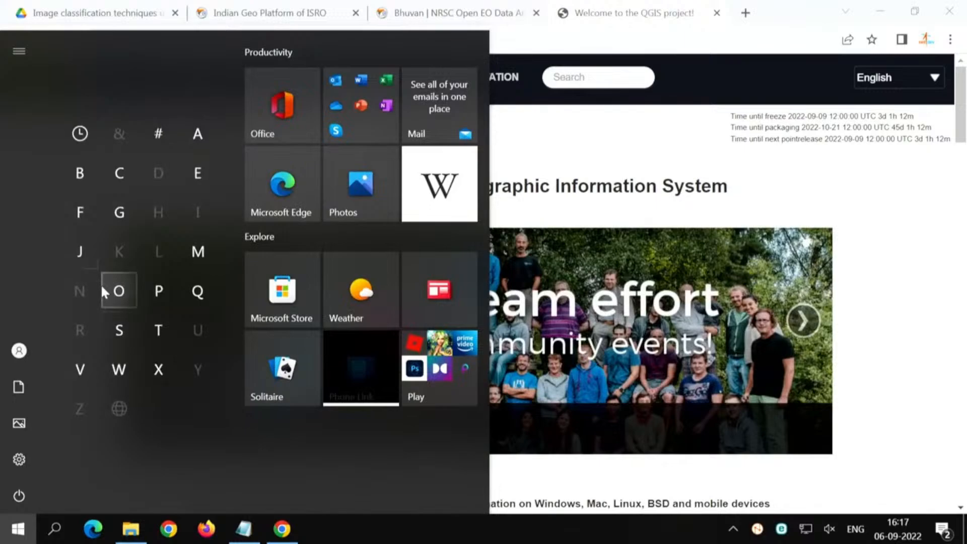
{"action": "left_click", "coordinate": [205, 291]}
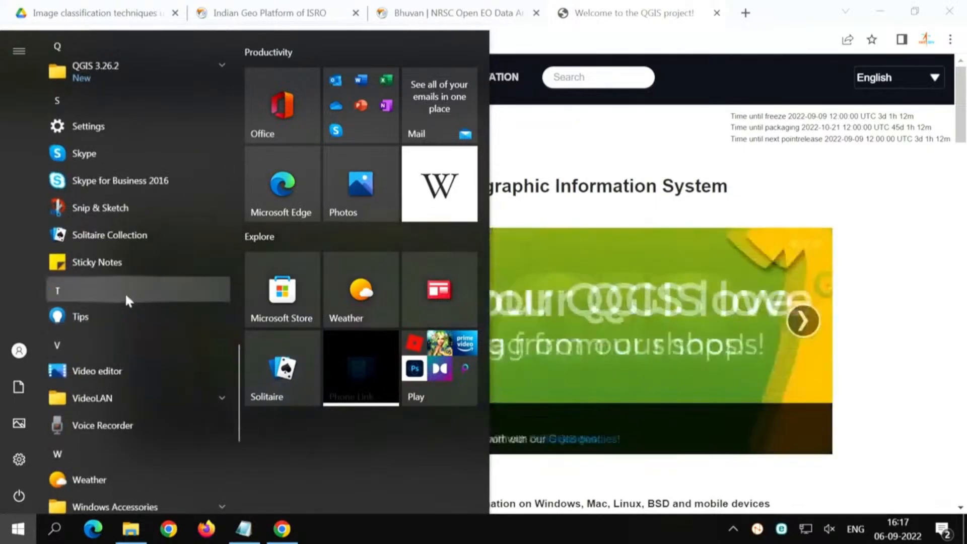
{"action": "left_click", "coordinate": [124, 81]}
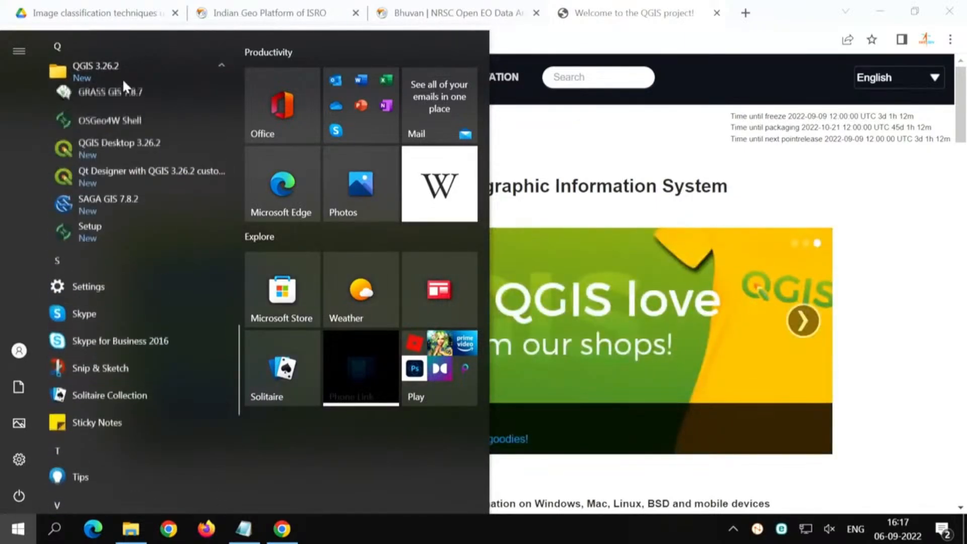
{"action": "left_click", "coordinate": [123, 156]}
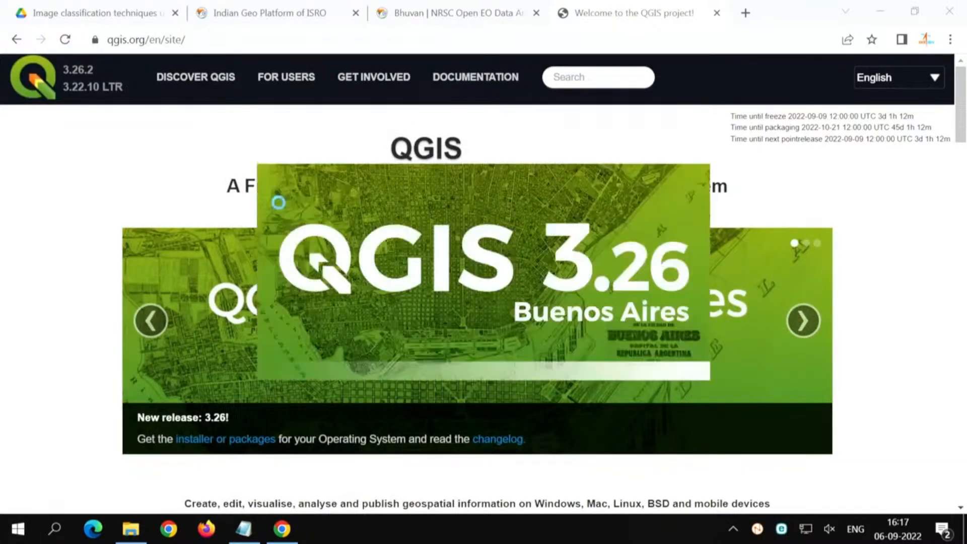
Step: Open the download page on the QGIS website and examine the Windows network and standalone installer options
{"action": "scroll", "coordinate": [106, 397], "scroll_direction": "down", "scroll_amount": 1}
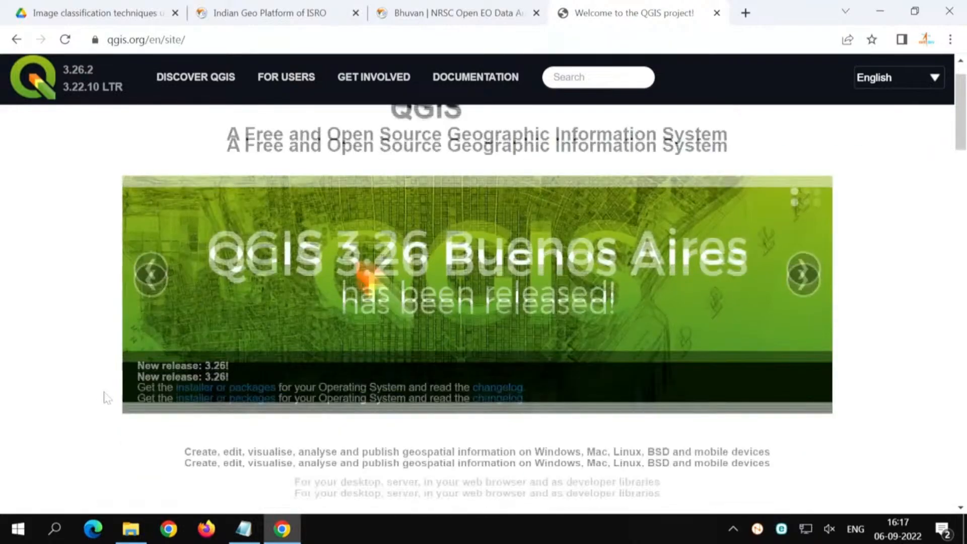
{"action": "scroll", "coordinate": [107, 398], "scroll_direction": "down", "scroll_amount": 2}
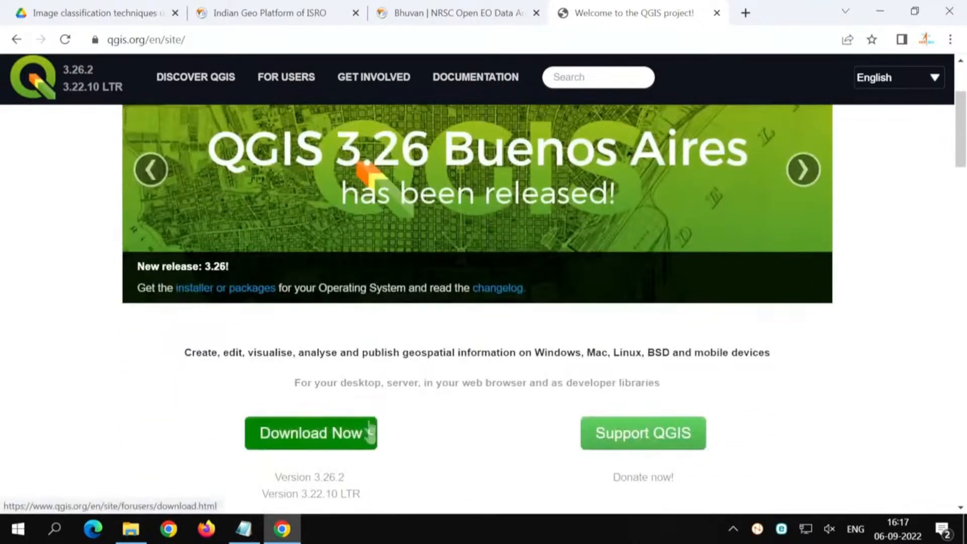
{"action": "left_click", "coordinate": [318, 436]}
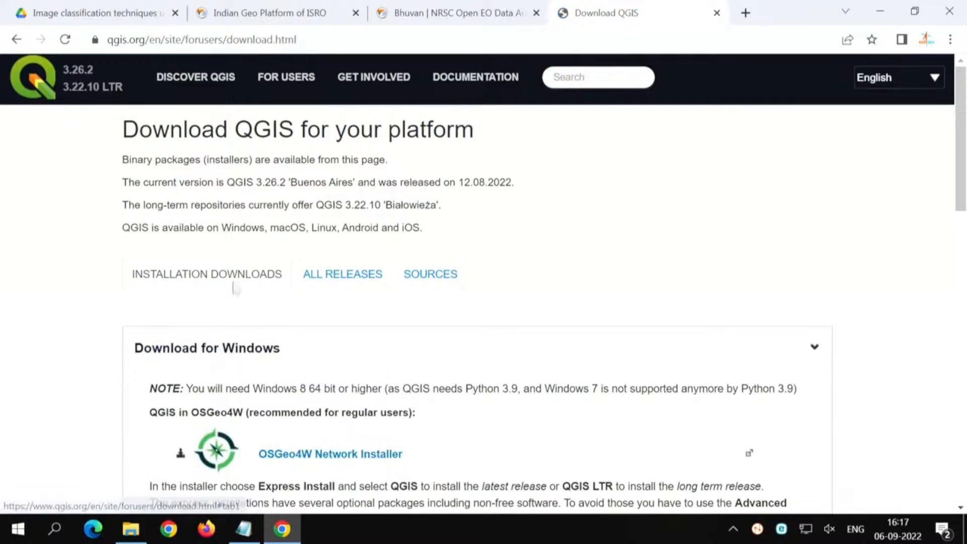
{"action": "scroll", "coordinate": [147, 406], "scroll_direction": "down", "scroll_amount": 3}
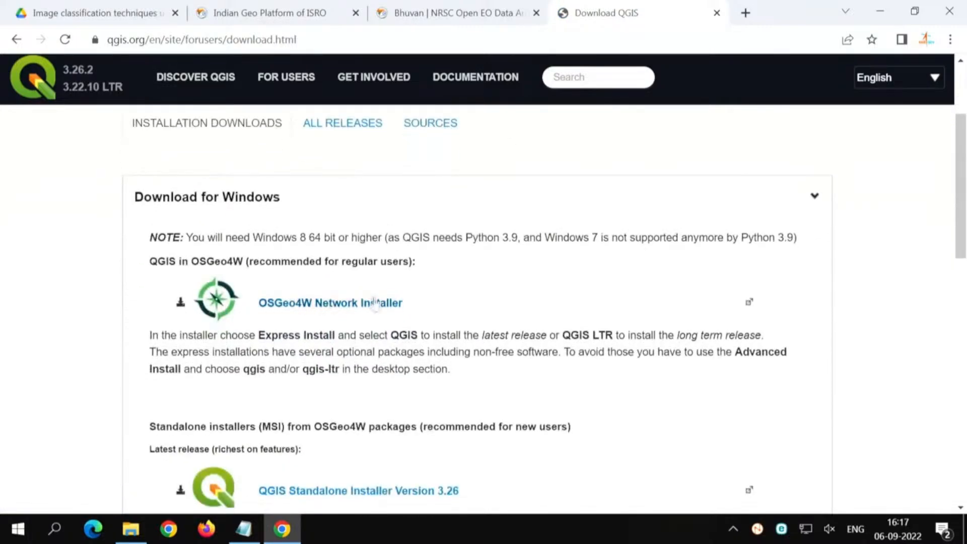
{"action": "scroll", "coordinate": [117, 347], "scroll_direction": "down", "scroll_amount": 3}
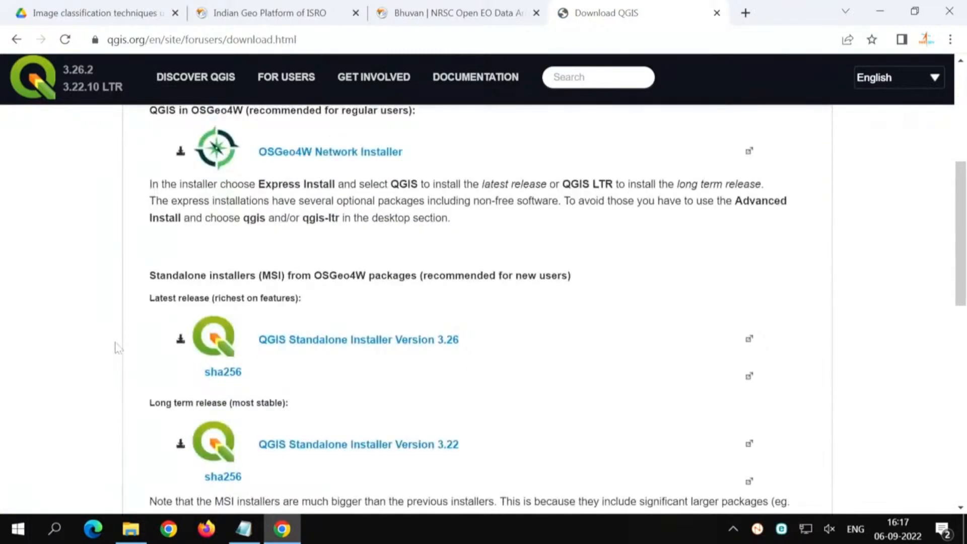
Step: Highlight the latest release (richest on features) and long term release (most stable) labels of the standalone installers to compare the two editions
{"action": "scroll", "coordinate": [139, 369], "scroll_direction": "down", "scroll_amount": 3}
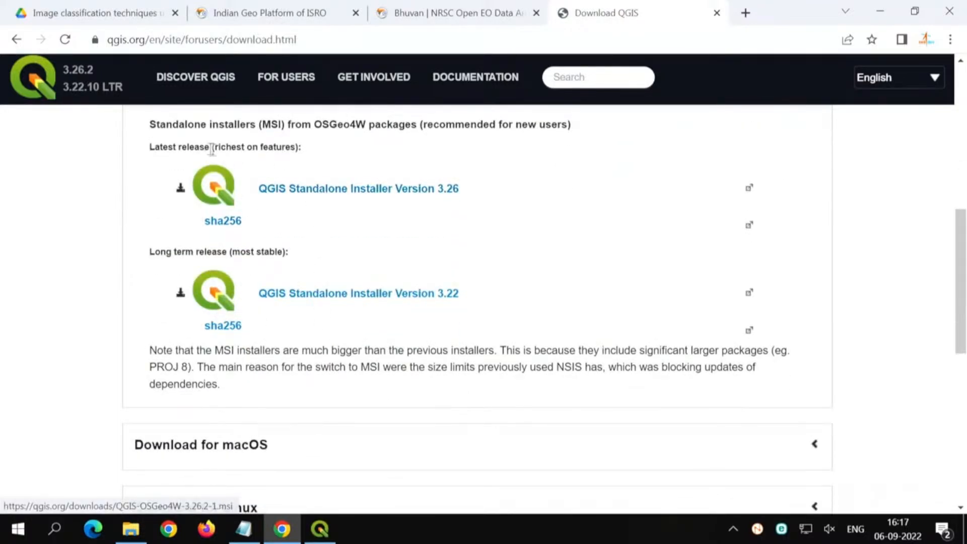
{"action": "left_click_drag", "start_coordinate": [145, 149], "coordinate": [211, 149]}
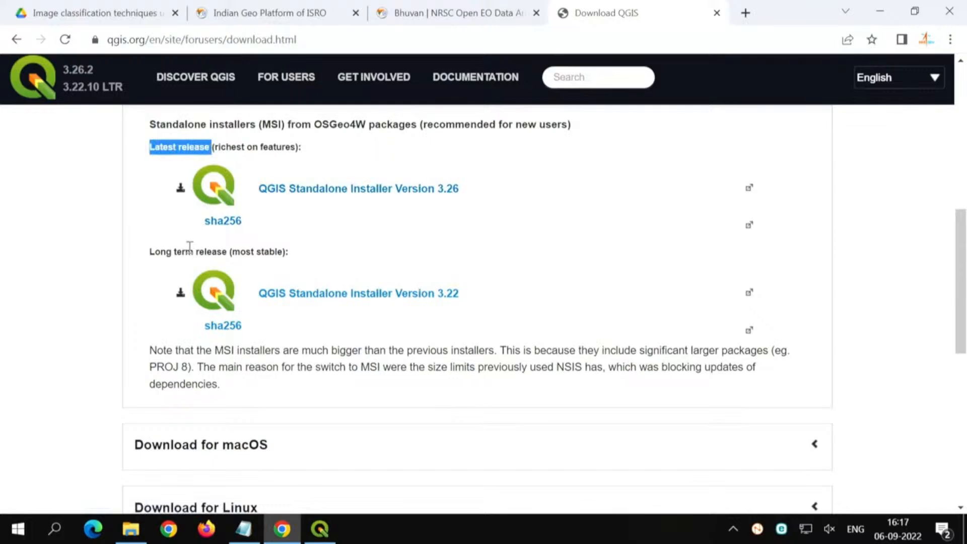
{"action": "left_click_drag", "start_coordinate": [146, 252], "coordinate": [232, 252]}
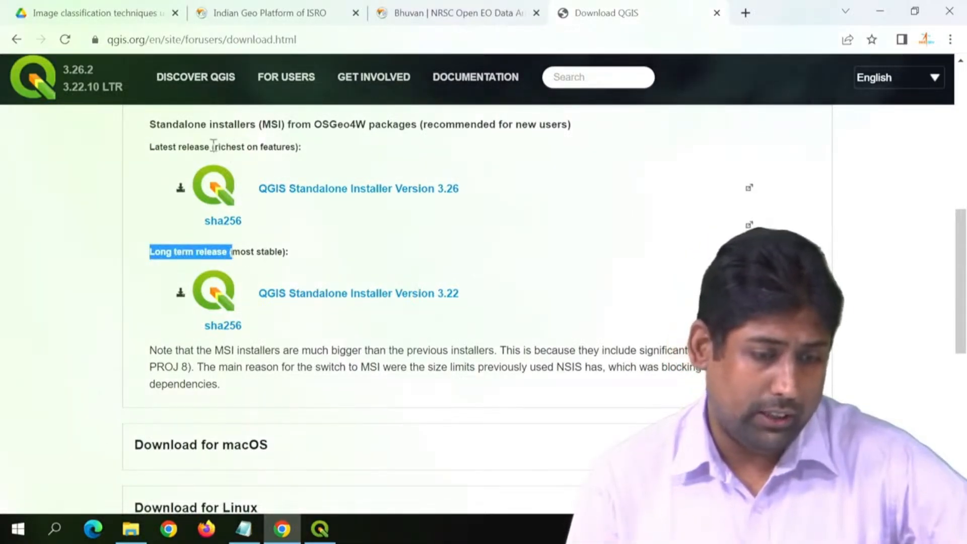
{"action": "left_click_drag", "start_coordinate": [212, 146], "coordinate": [302, 147]}
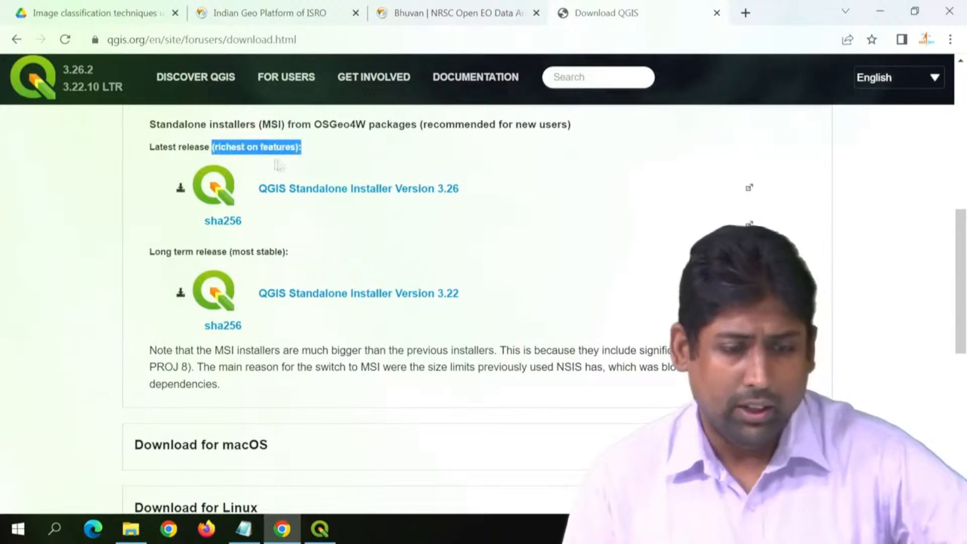
{"action": "left_click", "coordinate": [72, 185]}
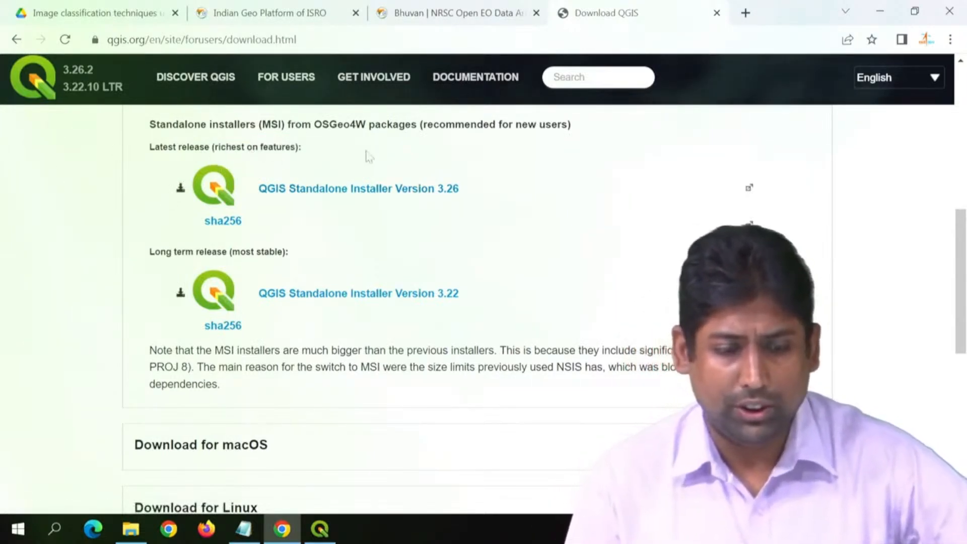
{"action": "left_click_drag", "start_coordinate": [145, 252], "coordinate": [327, 257]}
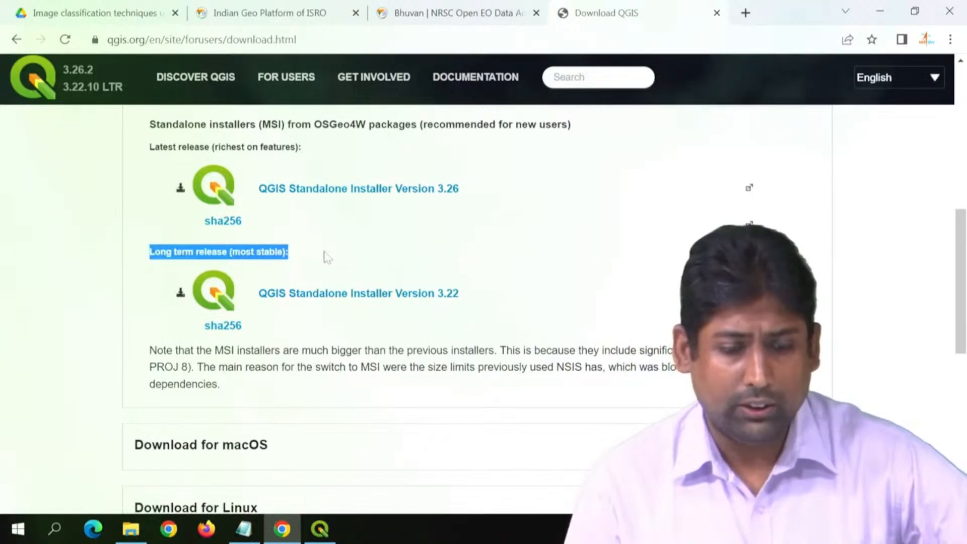
{"action": "left_click", "coordinate": [92, 267]}
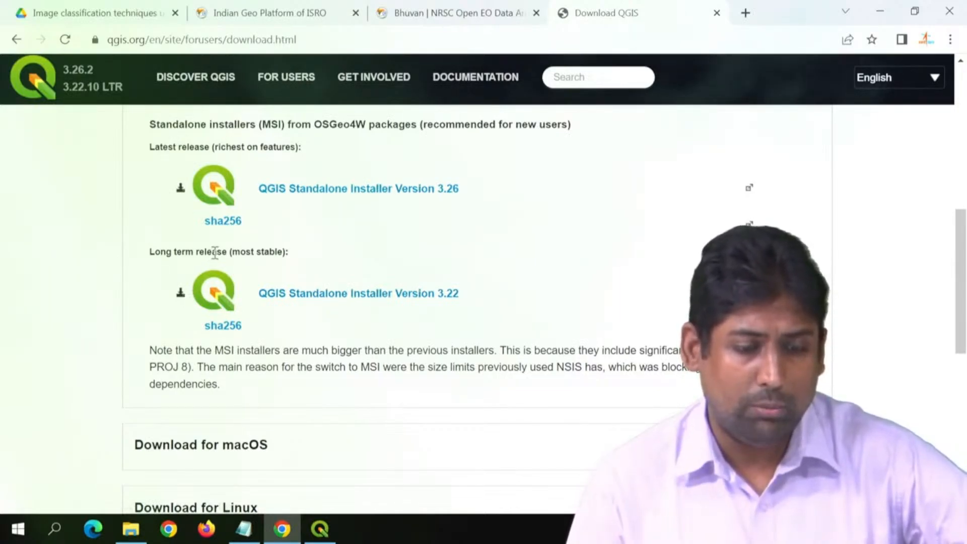
{"action": "left_click_drag", "start_coordinate": [212, 252], "coordinate": [310, 258]}
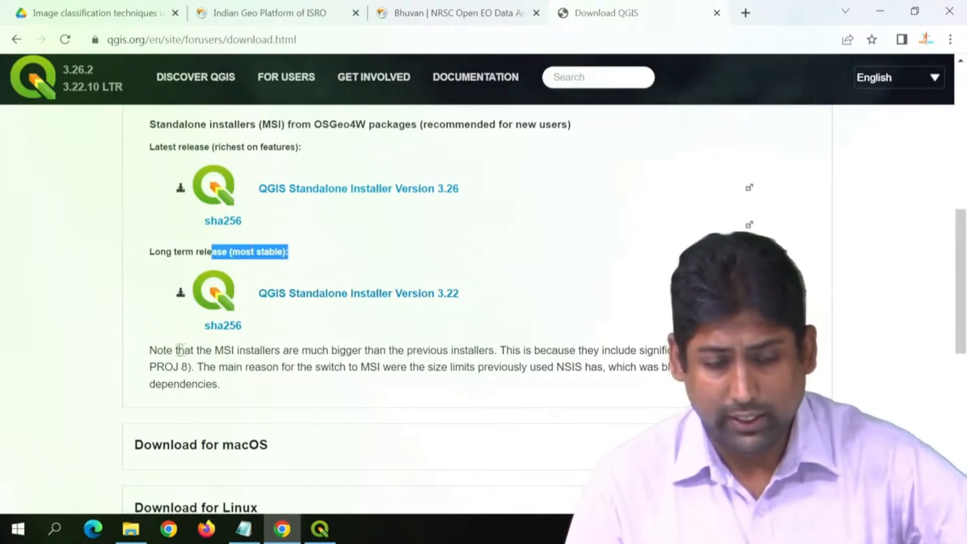
{"action": "left_click", "coordinate": [152, 350]}
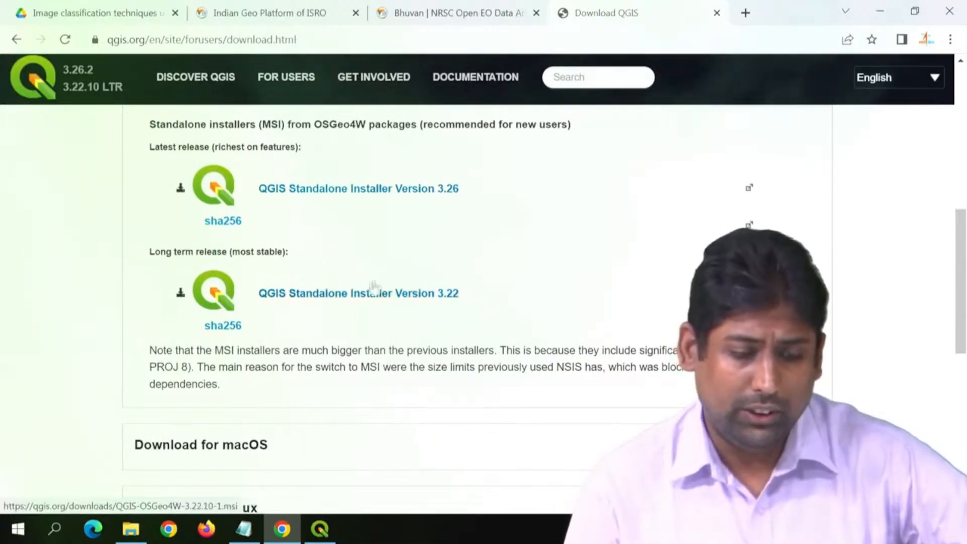
Step: Review the download options for macOS, Linux, BSD and mobile or tablet, and return to the Windows standalone installers
{"action": "scroll", "coordinate": [86, 328], "scroll_direction": "down", "scroll_amount": 3}
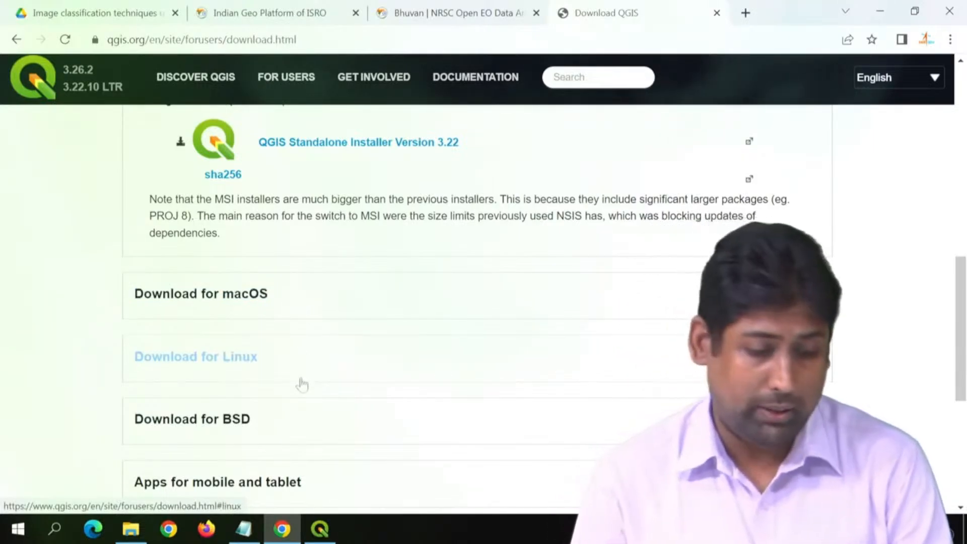
{"action": "scroll", "coordinate": [302, 386], "scroll_direction": "down", "scroll_amount": 2}
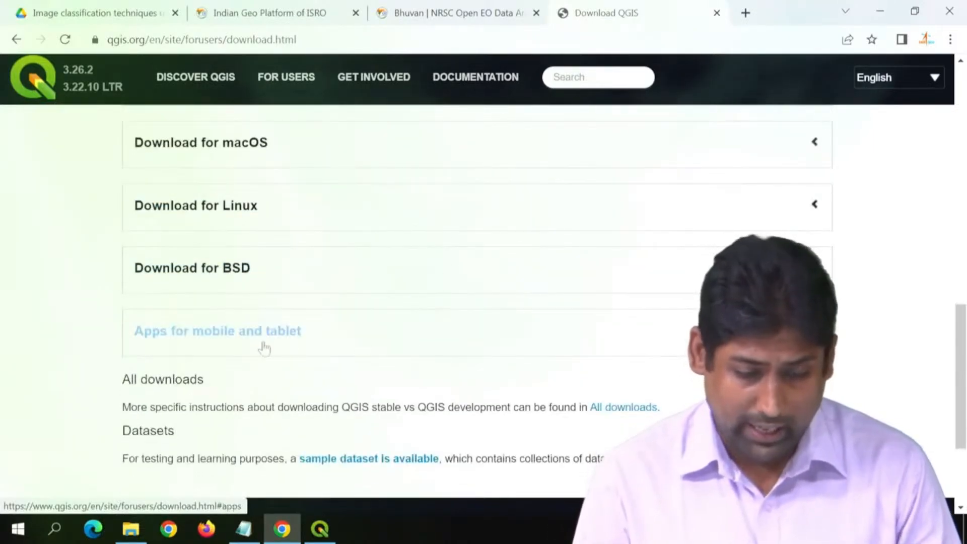
{"action": "scroll", "coordinate": [263, 346], "scroll_direction": "down", "scroll_amount": 1}
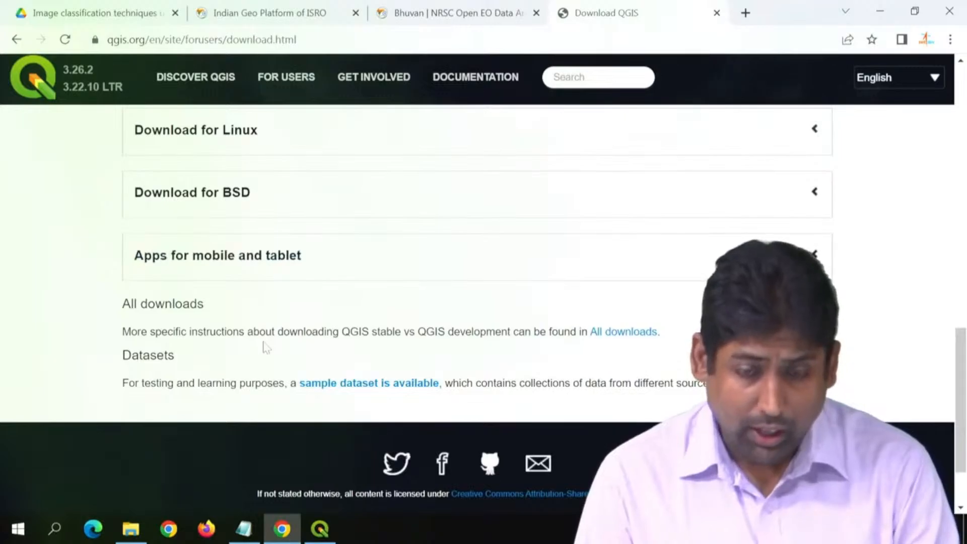
{"action": "scroll", "coordinate": [266, 347], "scroll_direction": "up", "scroll_amount": 7}
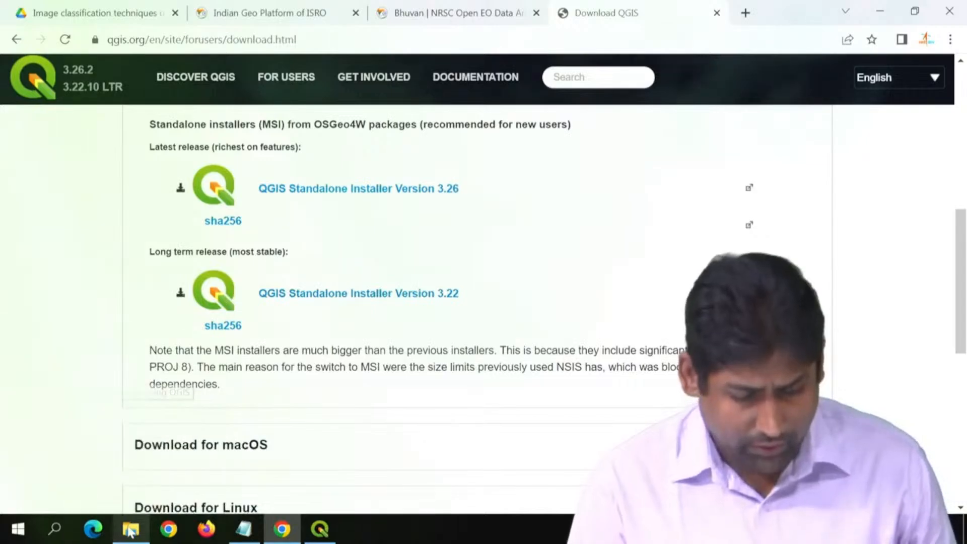
Step: Show the desktop, launch QGIS Desktop 3.26.2 from the QGIS 3.26.2 group of installed programs, and maximize its window
{"action": "key", "text": "super+d"}
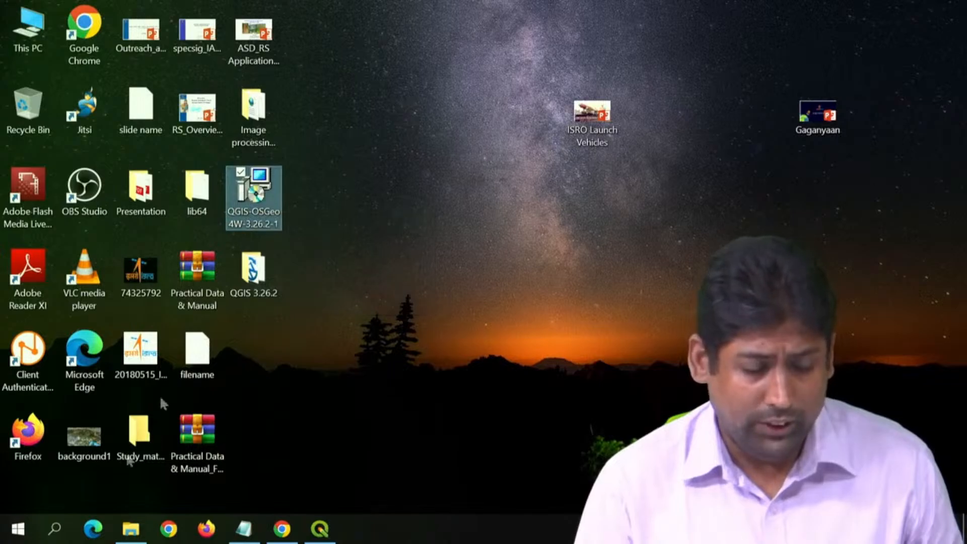
{"action": "left_click", "coordinate": [17, 529]}
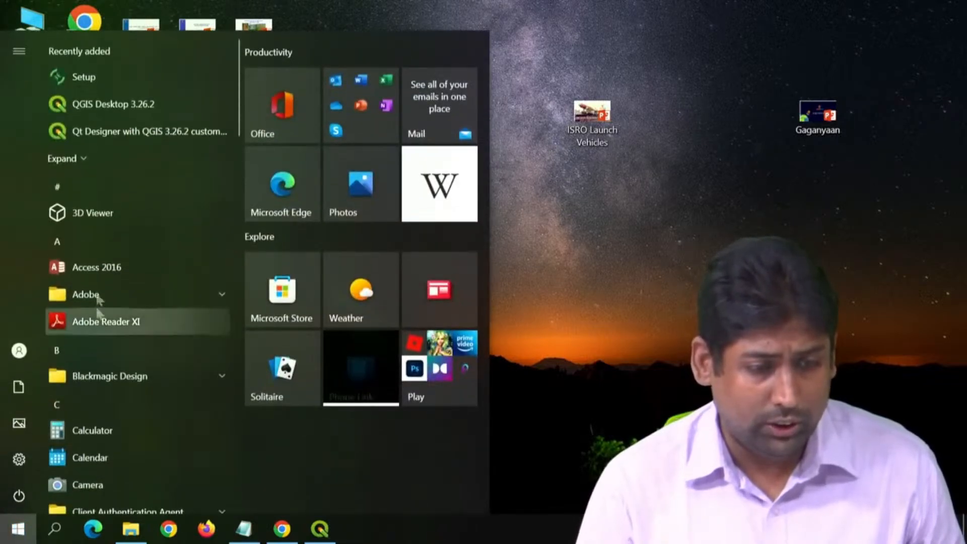
{"action": "scroll", "coordinate": [129, 375], "scroll_direction": "down", "scroll_amount": 2}
{"action": "scroll", "coordinate": [131, 380], "scroll_direction": "down", "scroll_amount": 15}
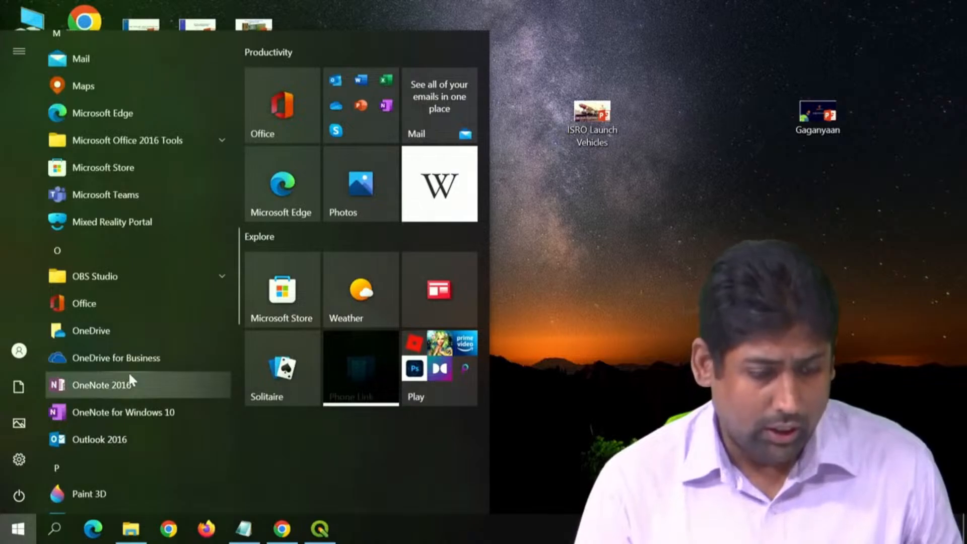
{"action": "left_click", "coordinate": [130, 249]}
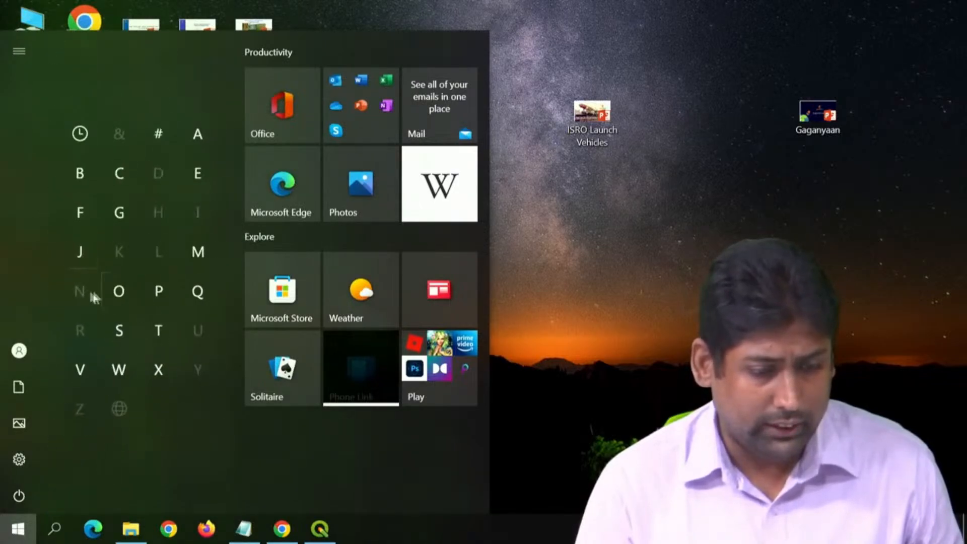
{"action": "left_click", "coordinate": [198, 291]}
{"action": "left_click", "coordinate": [108, 70]}
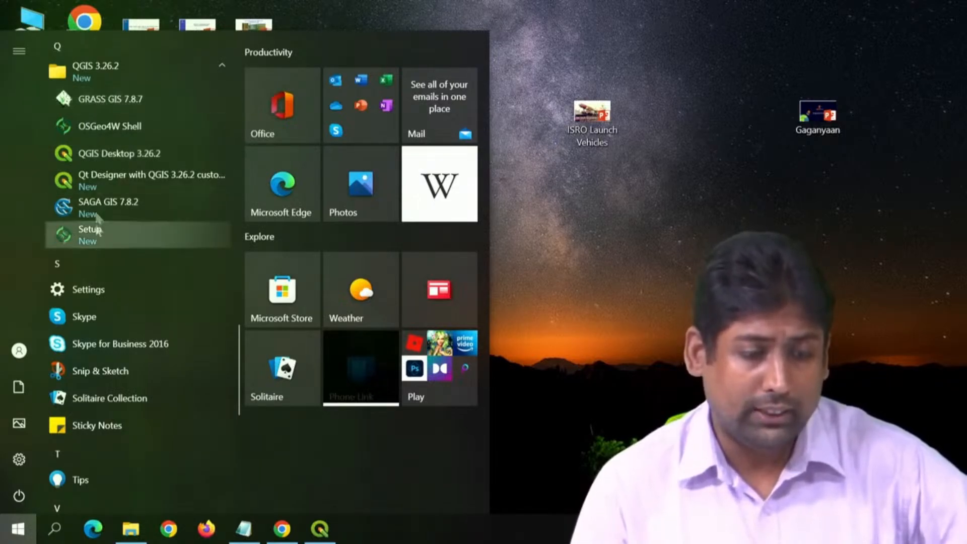
{"action": "left_click", "coordinate": [104, 157]}
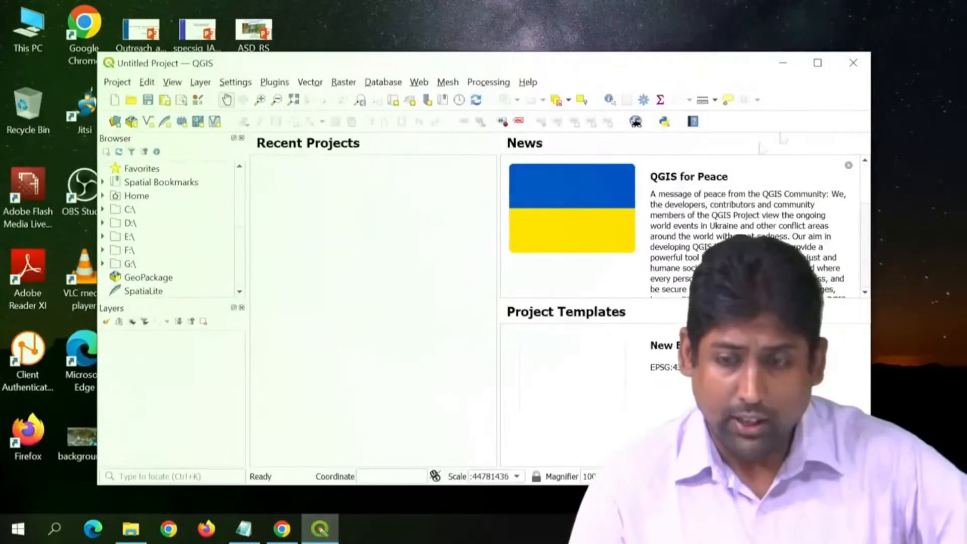
{"action": "left_click", "coordinate": [817, 63]}
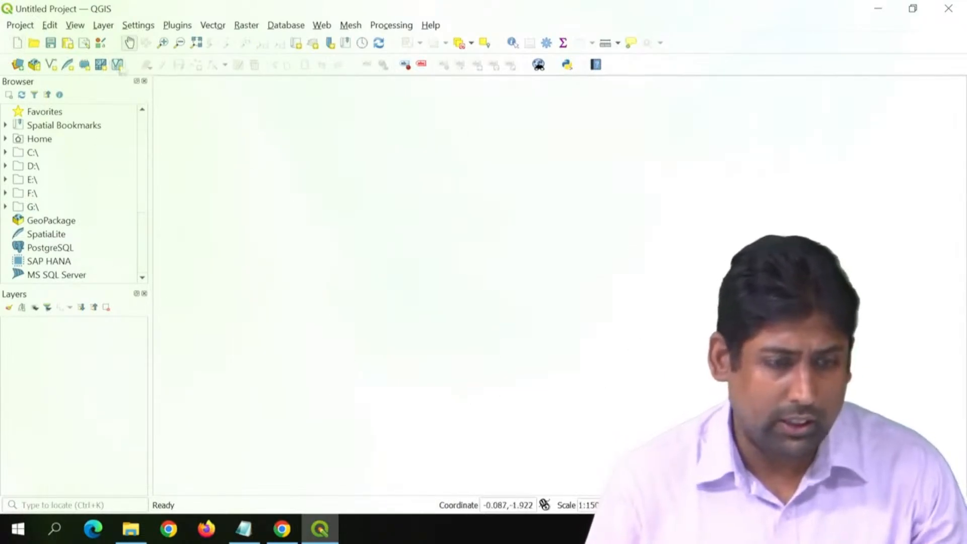
Step: Turn on the Layer Styling and Processing Toolbox panels in the QGIS workspace
{"action": "left_click", "coordinate": [75, 25]}
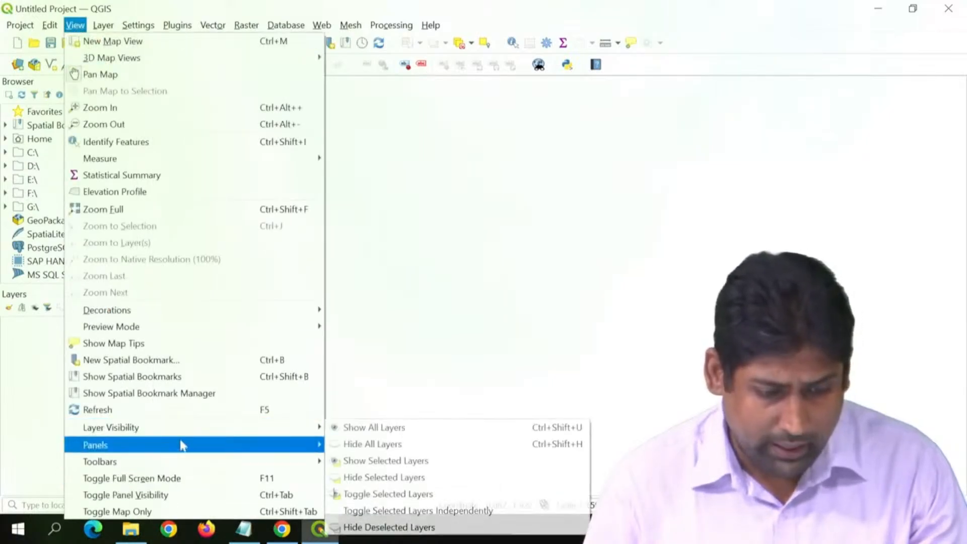
{"action": "mouse_move", "coordinate": [207, 445]}
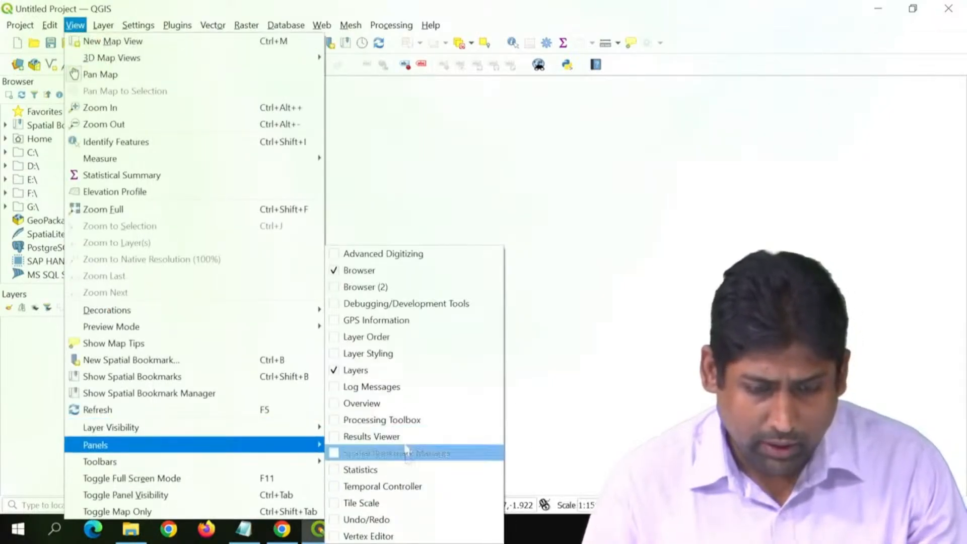
{"action": "left_click", "coordinate": [400, 353]}
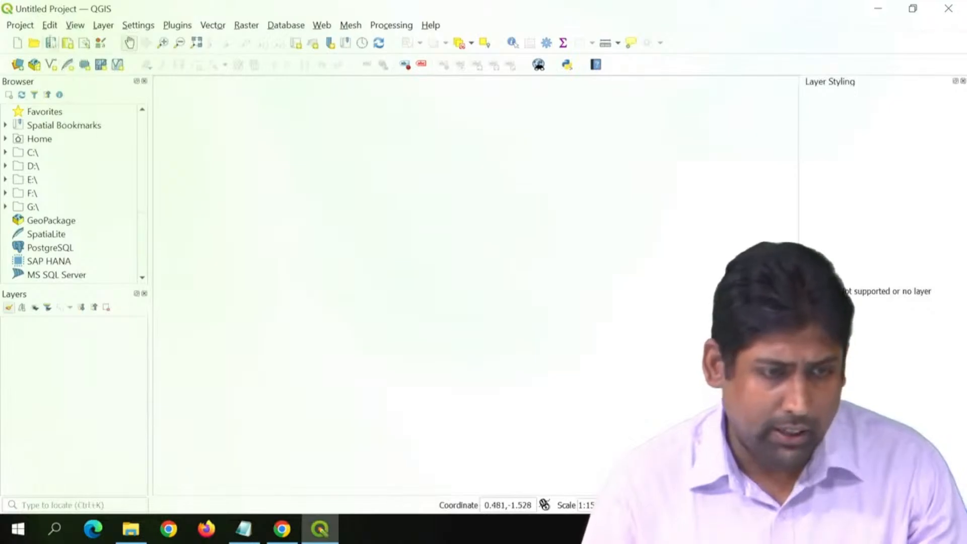
{"action": "left_click", "coordinate": [381, 26]}
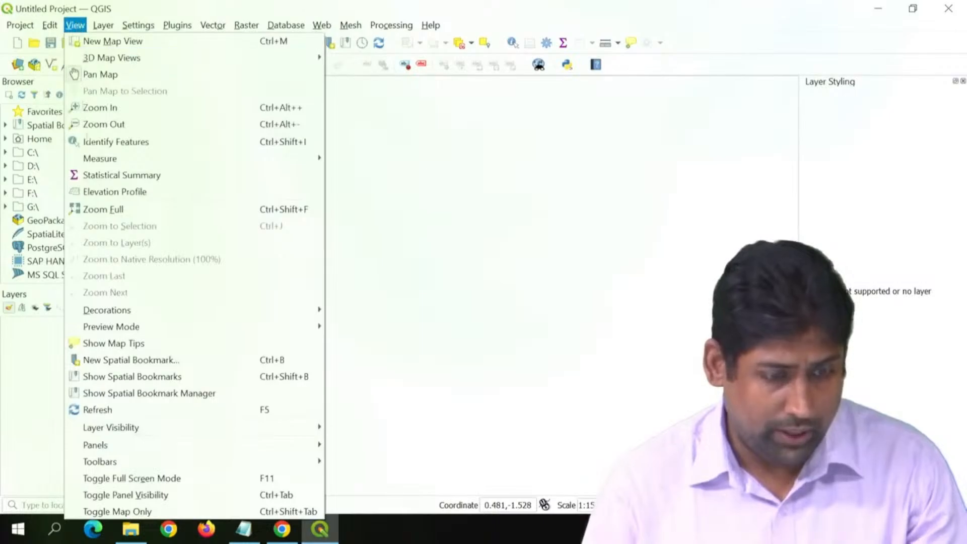
{"action": "mouse_move", "coordinate": [240, 446]}
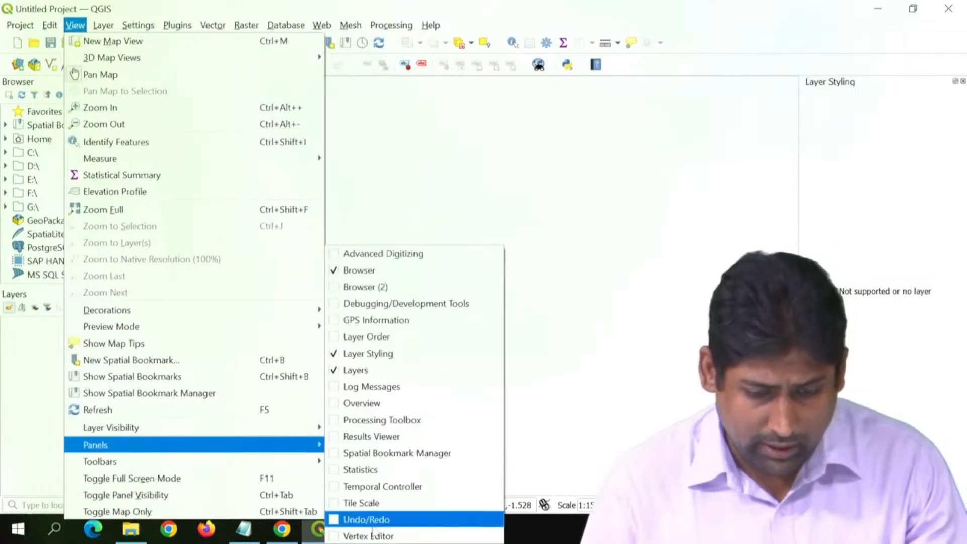
{"action": "left_click", "coordinate": [378, 420]}
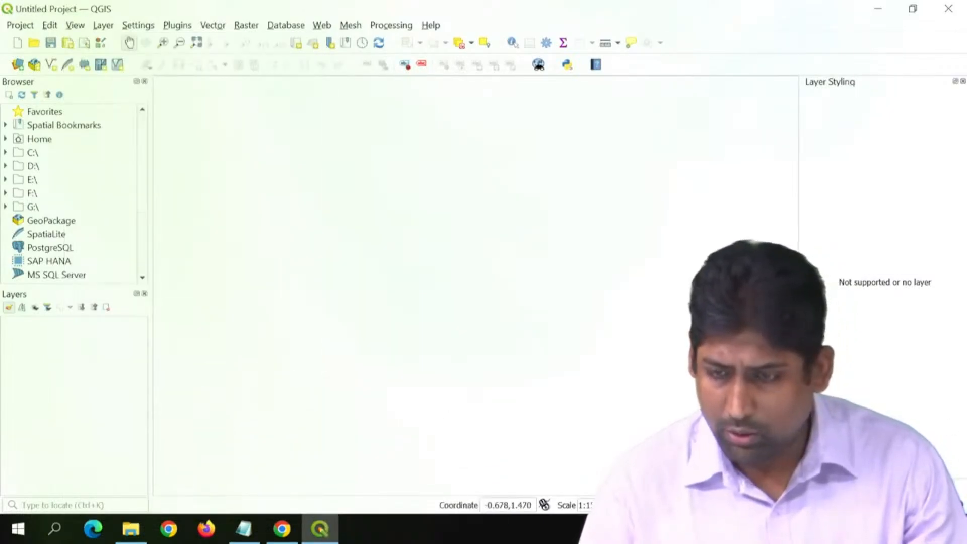
Step: Widen the Layer Styling and Processing Toolbox area, bring the Processing Toolbox to the front, and widen the Browser and Layers panels
{"action": "left_click_drag", "start_coordinate": [773, 316], "coordinate": [700, 339]}
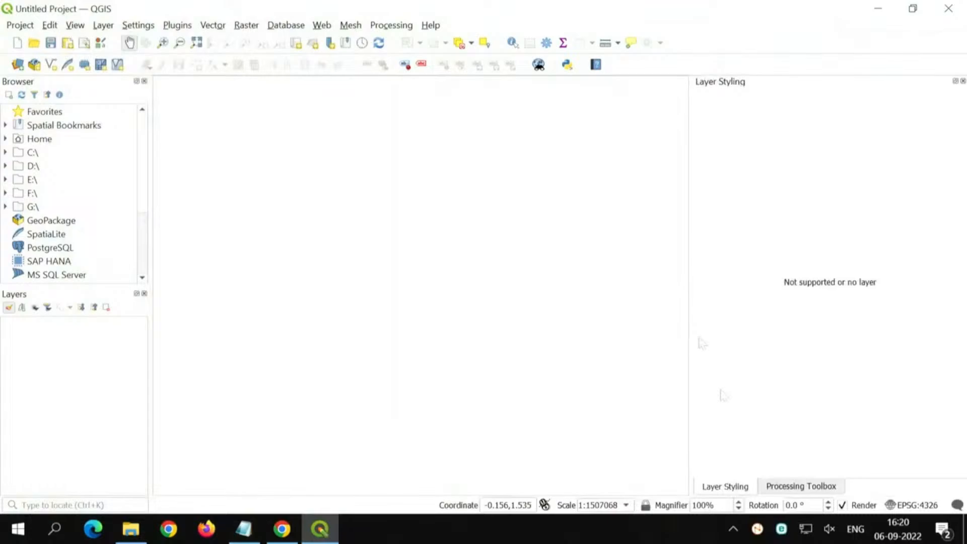
{"action": "left_click", "coordinate": [804, 488]}
{"action": "left_click", "coordinate": [726, 488]}
{"action": "left_click", "coordinate": [786, 488]}
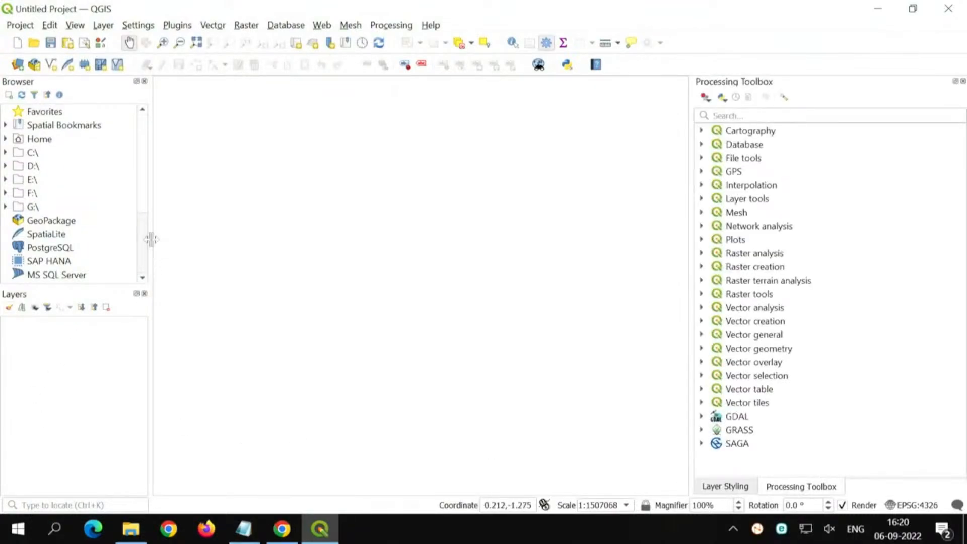
{"action": "left_click_drag", "start_coordinate": [150, 240], "coordinate": [253, 274]}
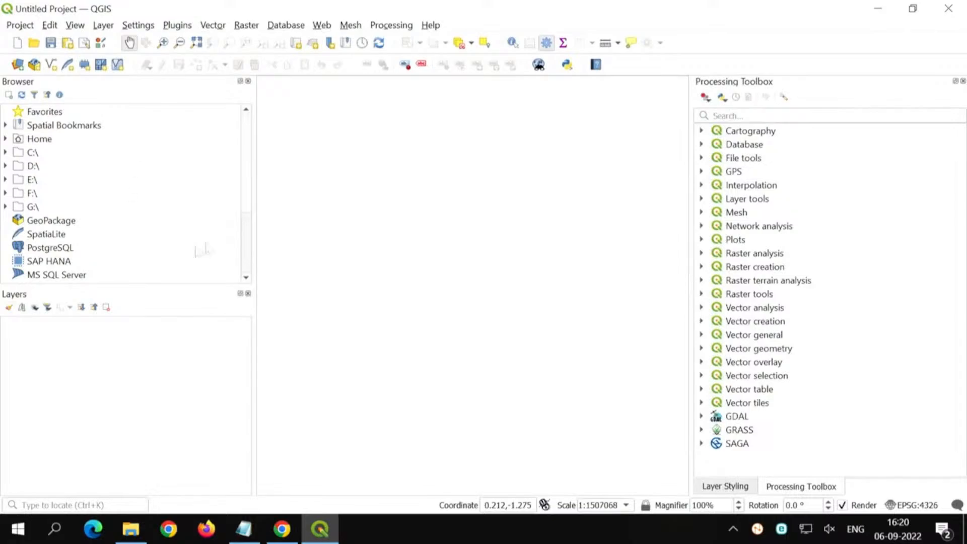
Step: Switch to the Windows mouse settings and enable showing the pointer's location when the CTRL key is pressed in the additional pointer options
{"action": "key", "text": "super"}
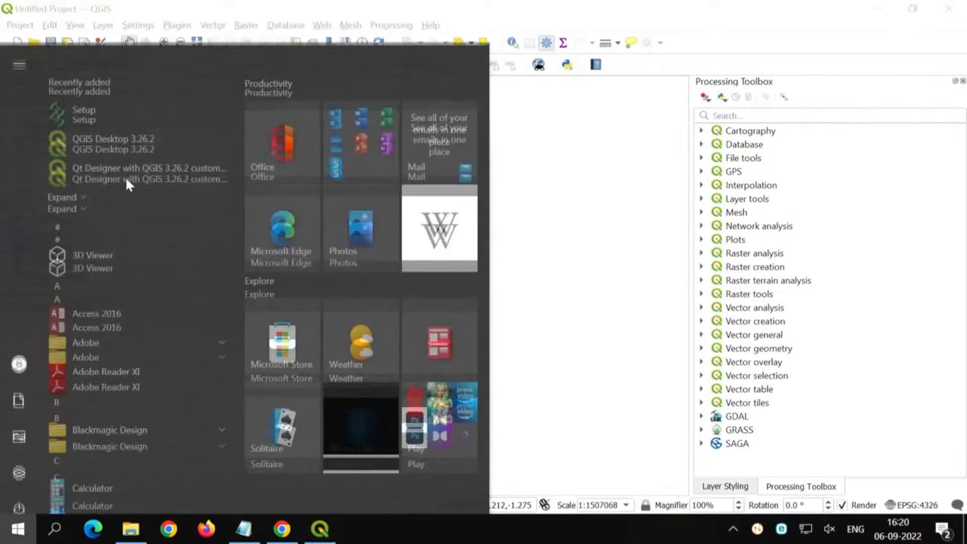
{"action": "type", "text": "mouse"}
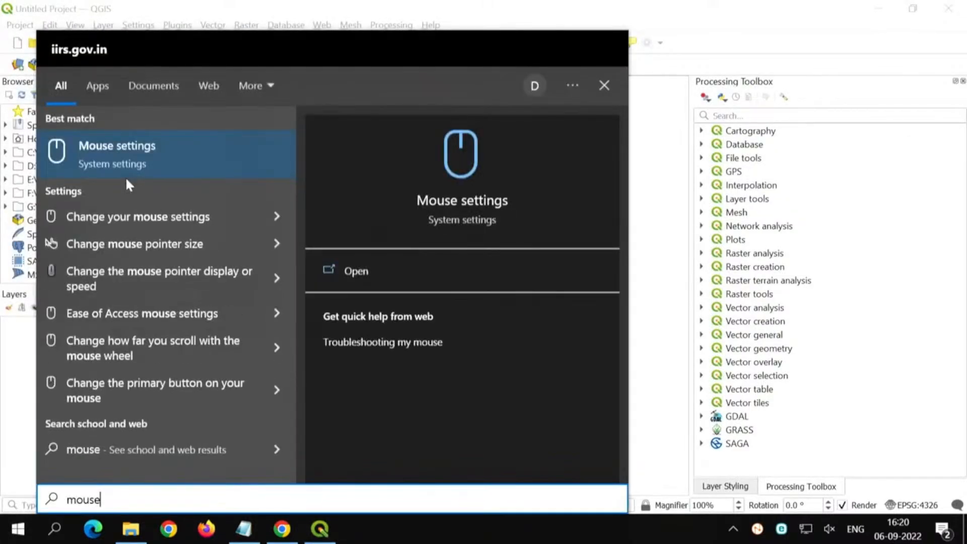
{"action": "key", "text": "Return"}
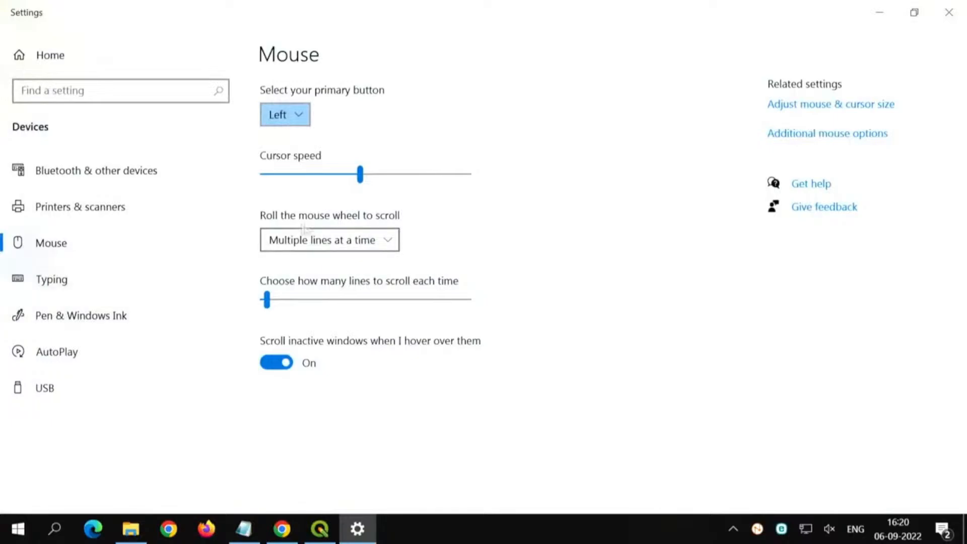
{"action": "left_click", "coordinate": [833, 133]}
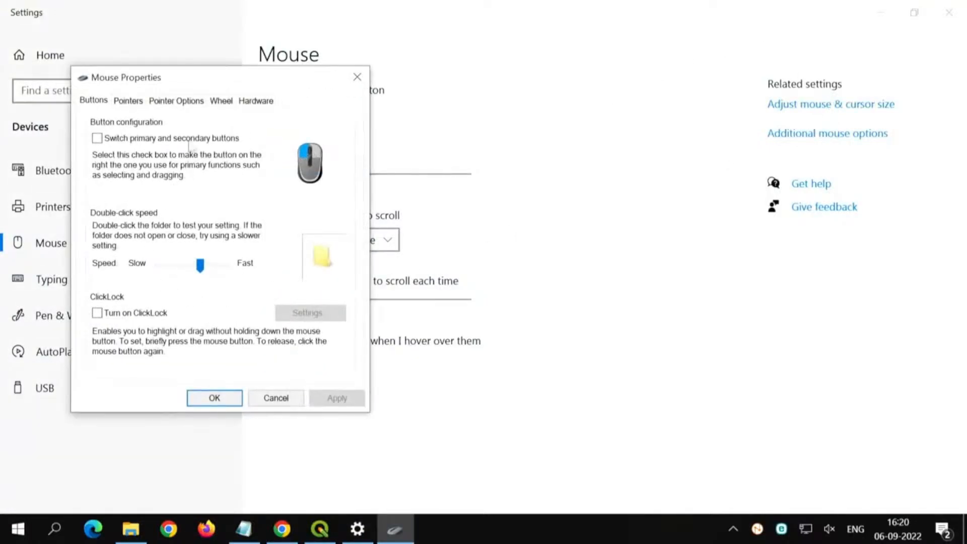
{"action": "left_click", "coordinate": [132, 102]}
{"action": "left_click", "coordinate": [167, 102]}
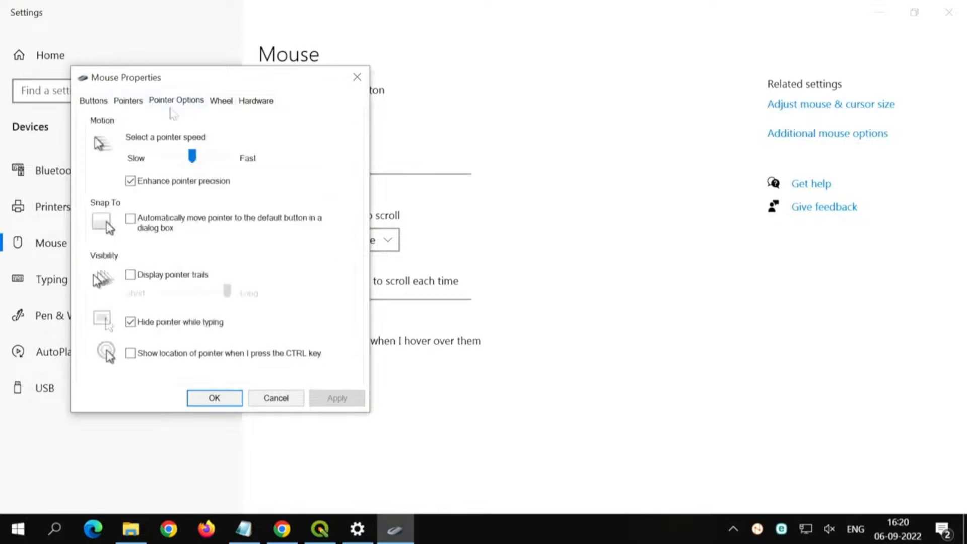
{"action": "left_click", "coordinate": [214, 398]}
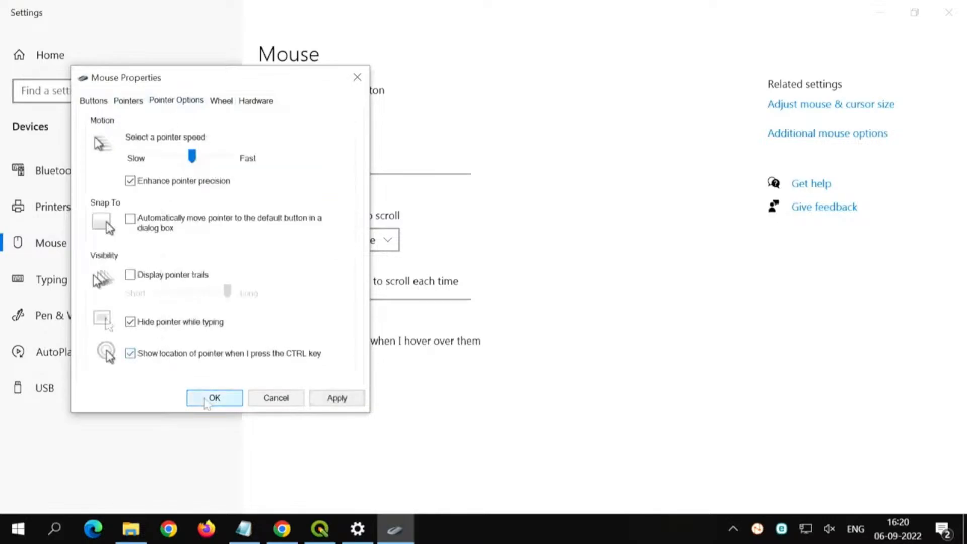
Step: Confirm the pointer options, close the mouse settings, and test the pointer location indicator over the QGIS workspace
{"action": "left_click", "coordinate": [949, 11]}
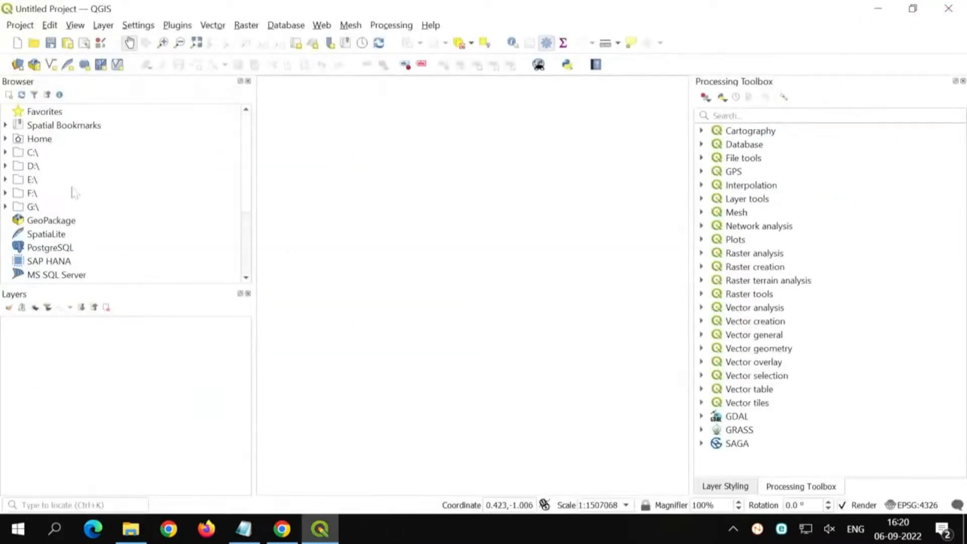
{"action": "key", "text": "ctrl"}
{"action": "key", "text": "ctrl"}
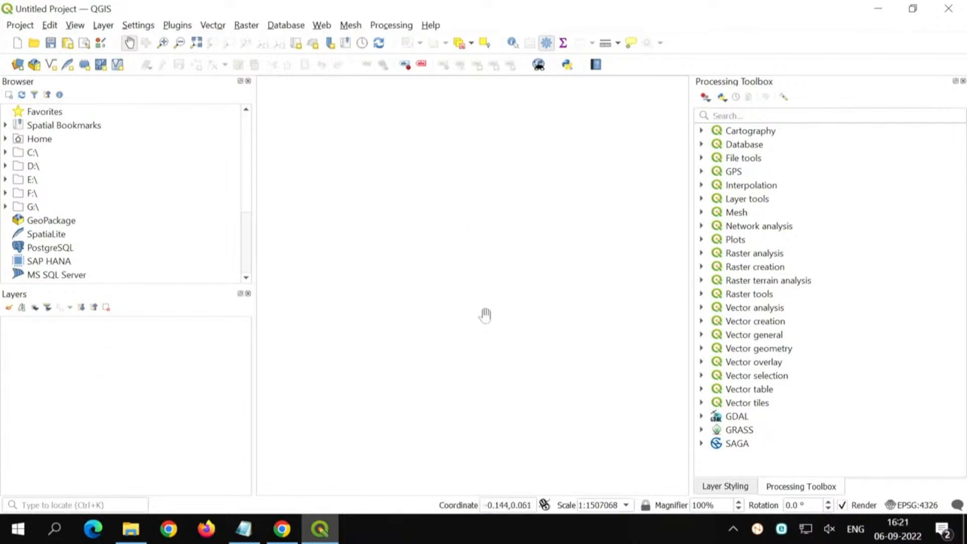
{"action": "key", "text": "ctrl"}
{"action": "key", "text": "ctrl"}
{"action": "key", "text": "ctrl"}
{"action": "key", "text": "ctrl"}
Step: Bring Layer Styling in front of the Processing Toolbox and look through the main command groups from Project to Database
{"action": "left_click", "coordinate": [724, 487]}
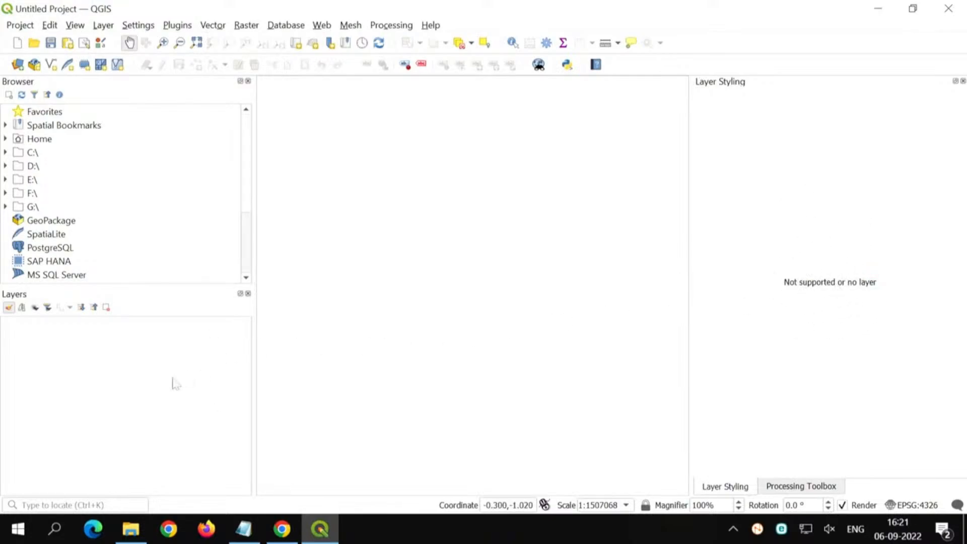
{"action": "left_click", "coordinate": [19, 26]}
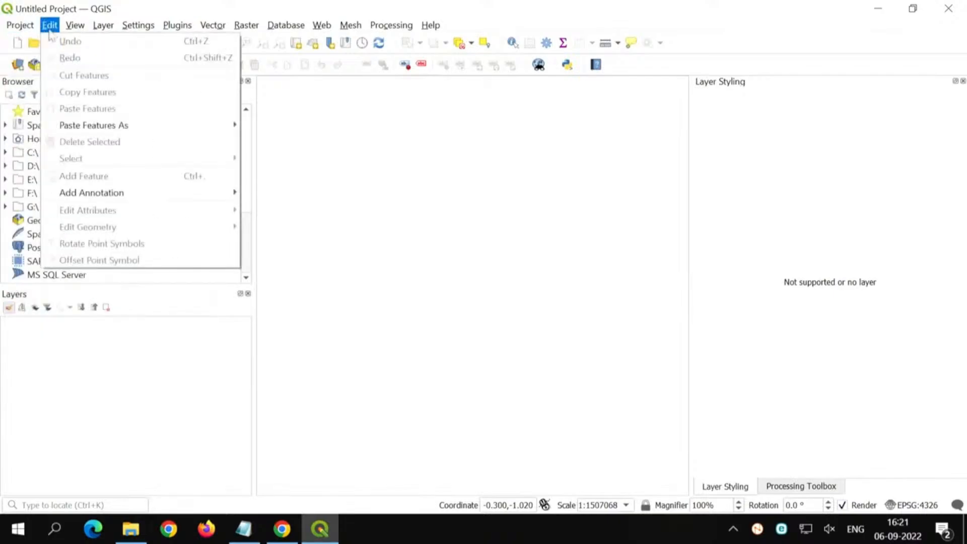
{"action": "mouse_move", "coordinate": [121, 31]}
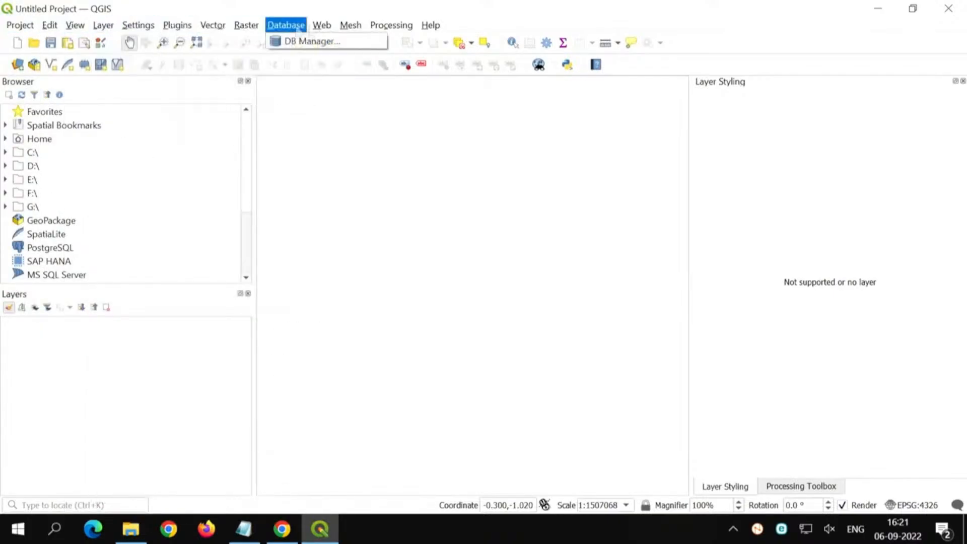
{"action": "key", "text": "Escape"}
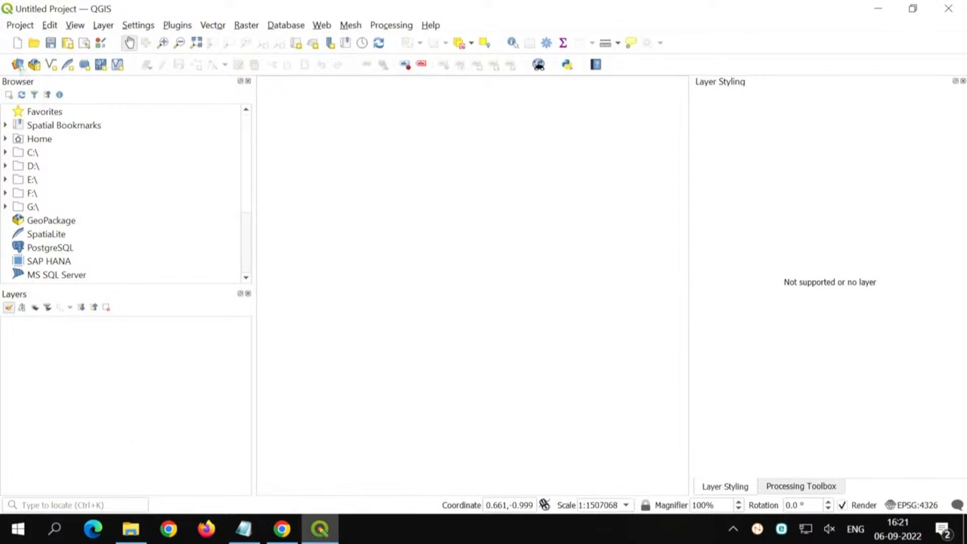
Step: Start adding a raster layer through the Data Source Manager and reposition its window so the whole dialog is on screen
{"action": "left_click", "coordinate": [102, 25]}
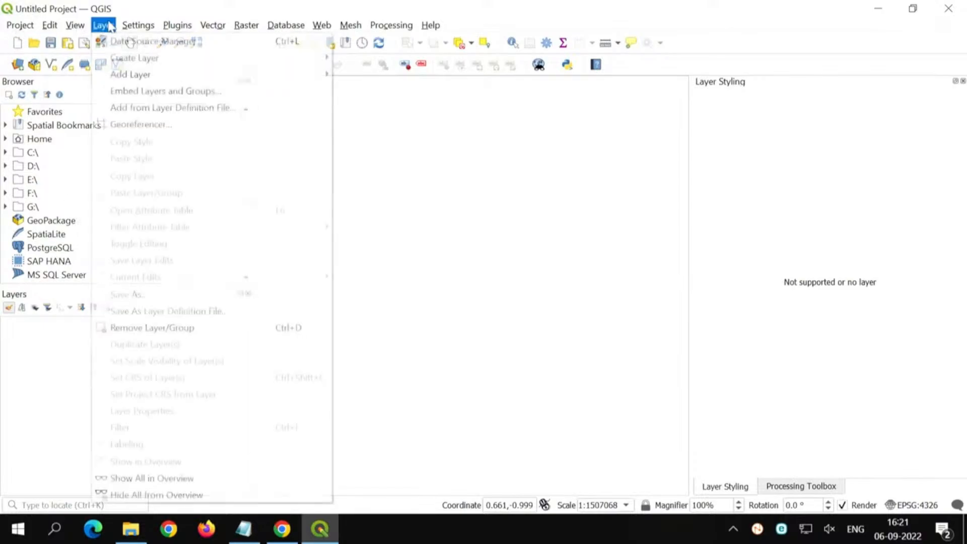
{"action": "mouse_move", "coordinate": [242, 74]}
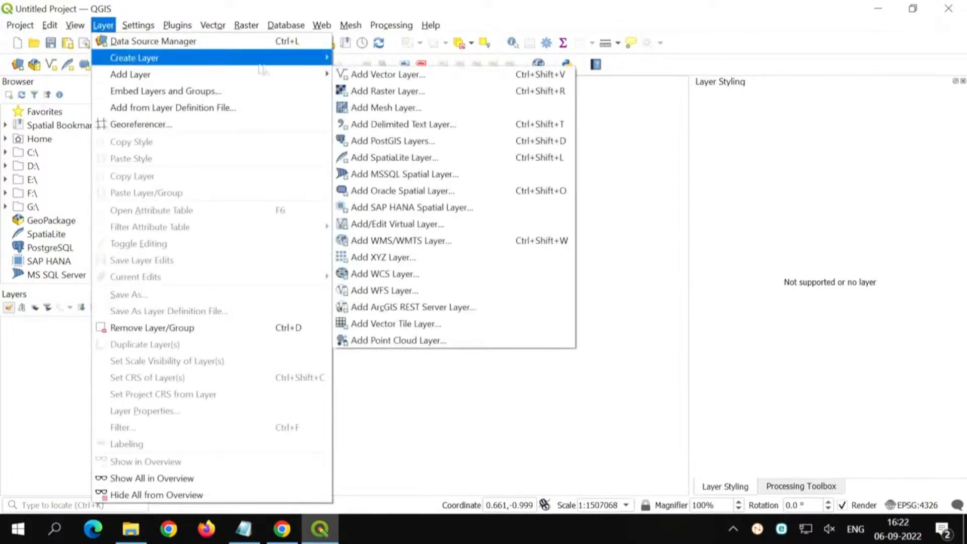
{"action": "left_click", "coordinate": [390, 94]}
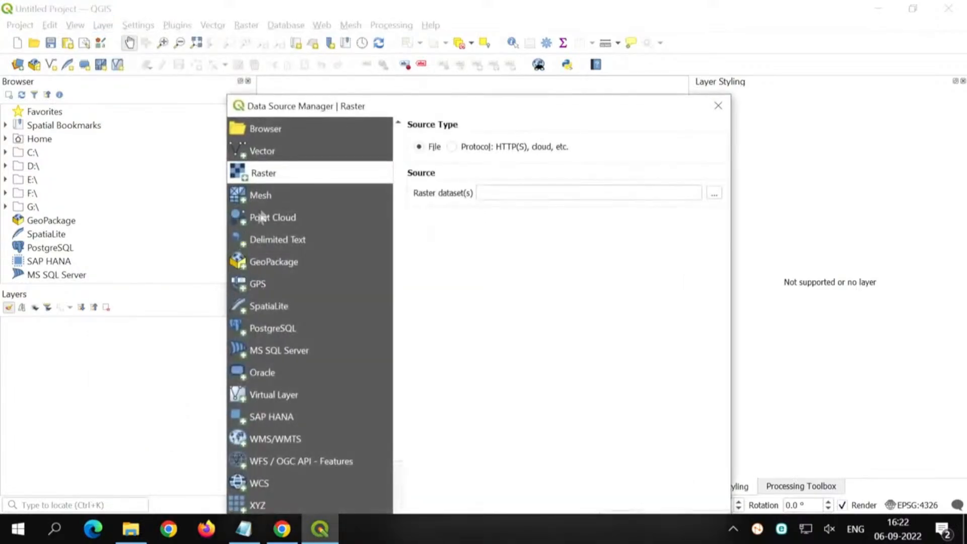
{"action": "left_click_drag", "start_coordinate": [310, 106], "coordinate": [269, 20]}
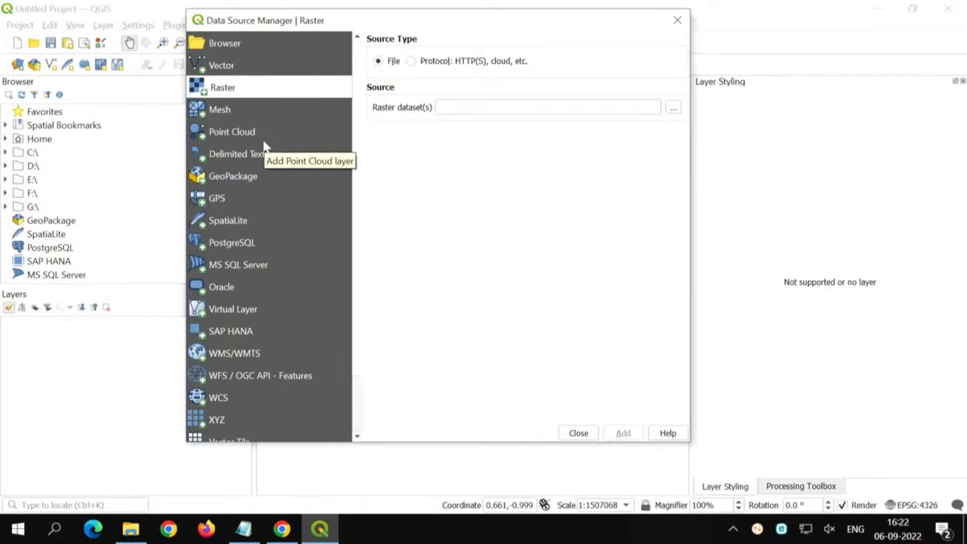
Step: Examine the available data source types, including vector, point cloud, delimited text, GPS, PostgreSQL, WMS/WMTS and WFS / OGC API - Features
{"action": "left_click", "coordinate": [262, 66]}
{"action": "left_click", "coordinate": [260, 93]}
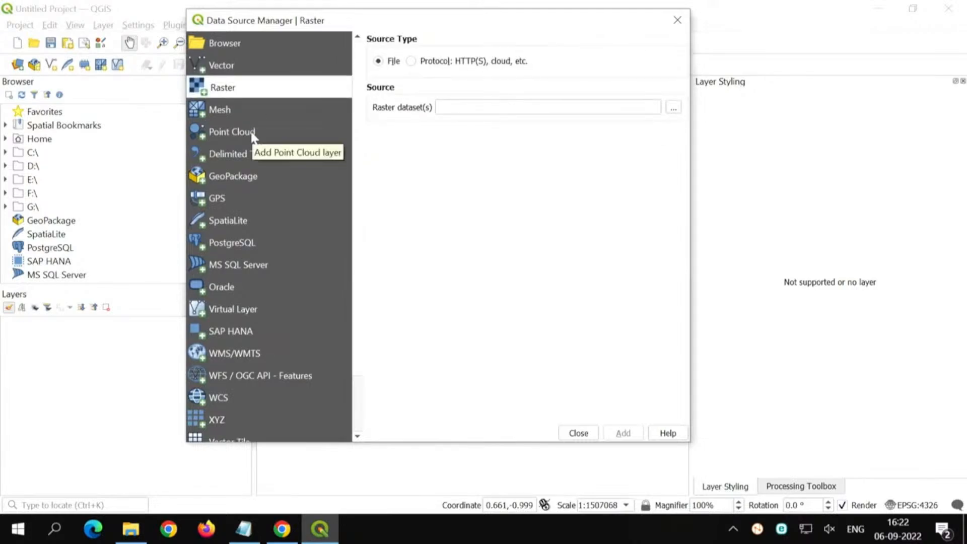
{"action": "left_click", "coordinate": [253, 111]}
{"action": "left_click", "coordinate": [254, 139]}
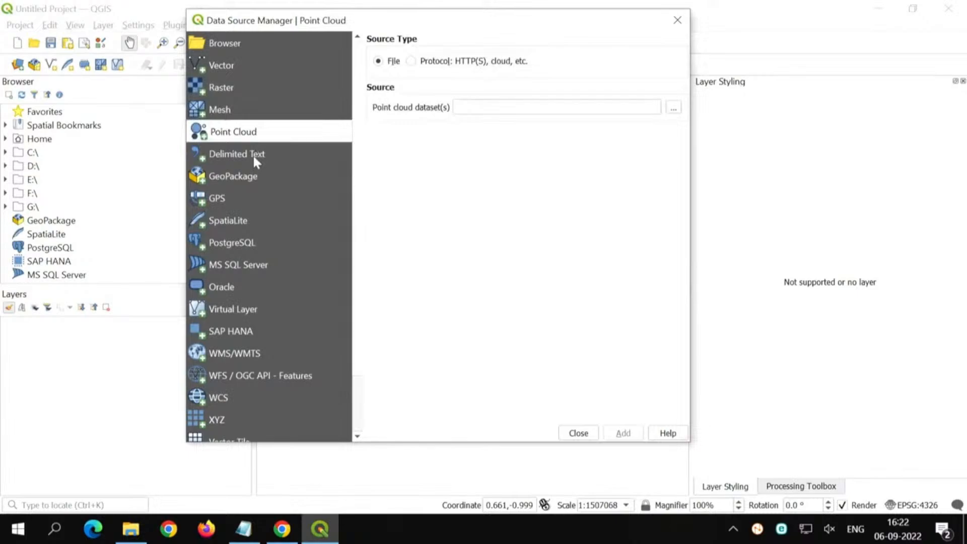
{"action": "left_click", "coordinate": [254, 156]}
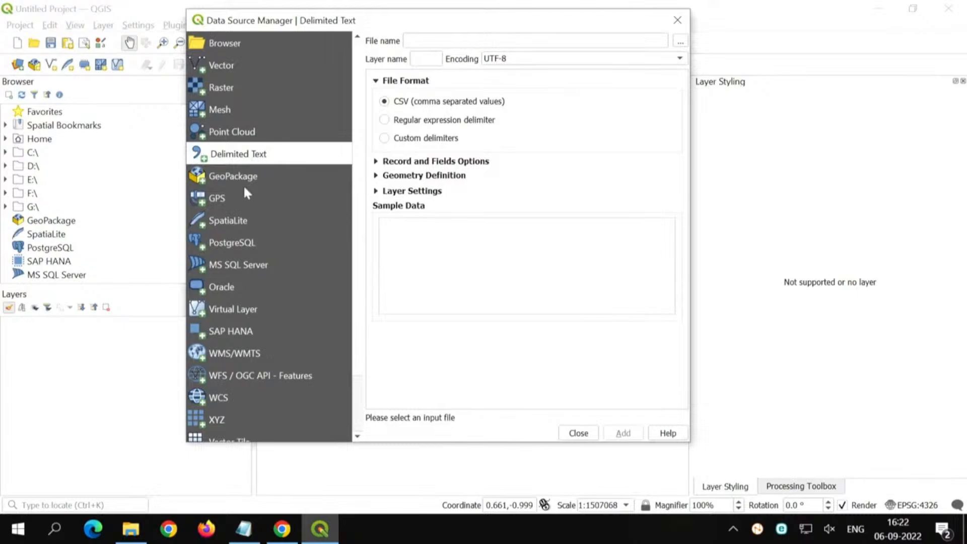
{"action": "left_click", "coordinate": [245, 204]}
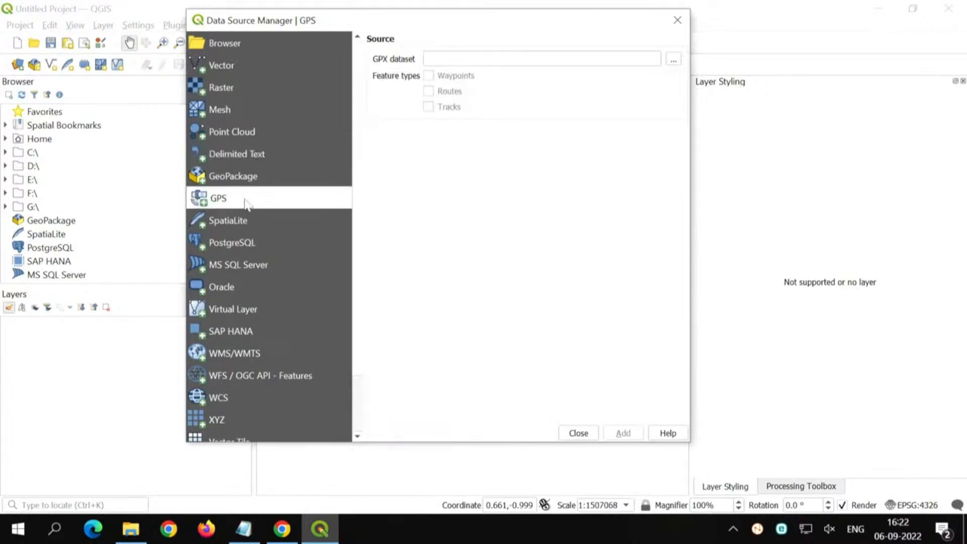
{"action": "left_click", "coordinate": [247, 244]}
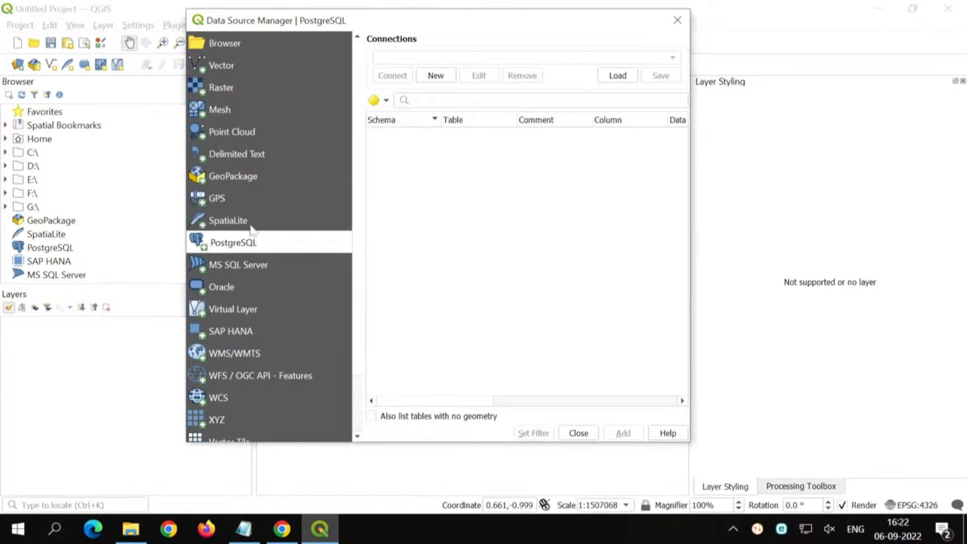
{"action": "left_click", "coordinate": [250, 223]}
{"action": "left_click", "coordinate": [249, 246]}
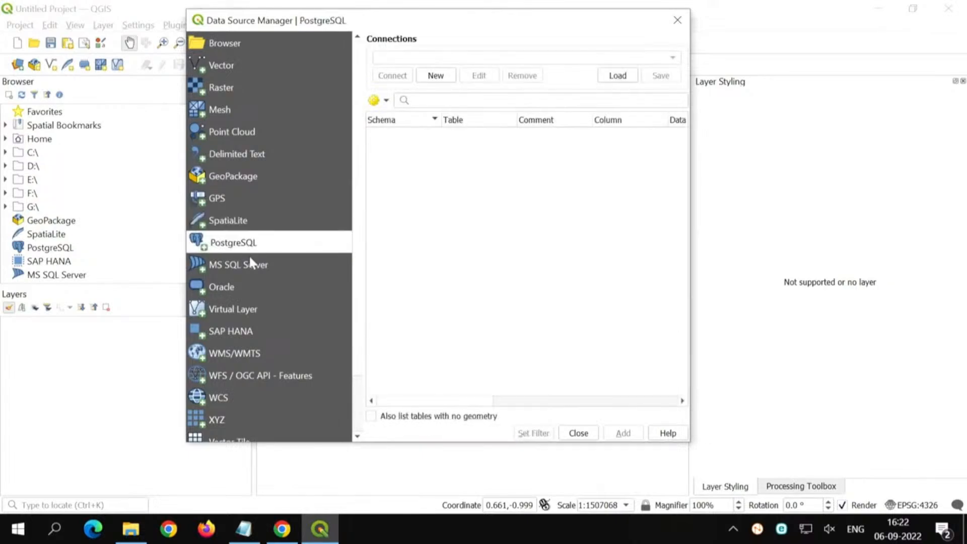
{"action": "left_click", "coordinate": [250, 285]}
{"action": "left_click", "coordinate": [251, 355]}
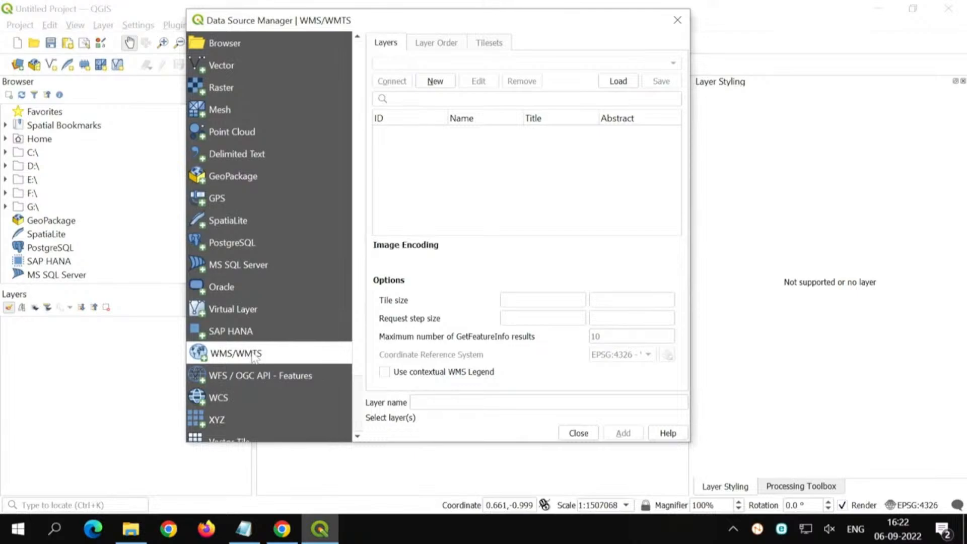
{"action": "scroll", "coordinate": [261, 295], "scroll_direction": "down", "scroll_amount": 1}
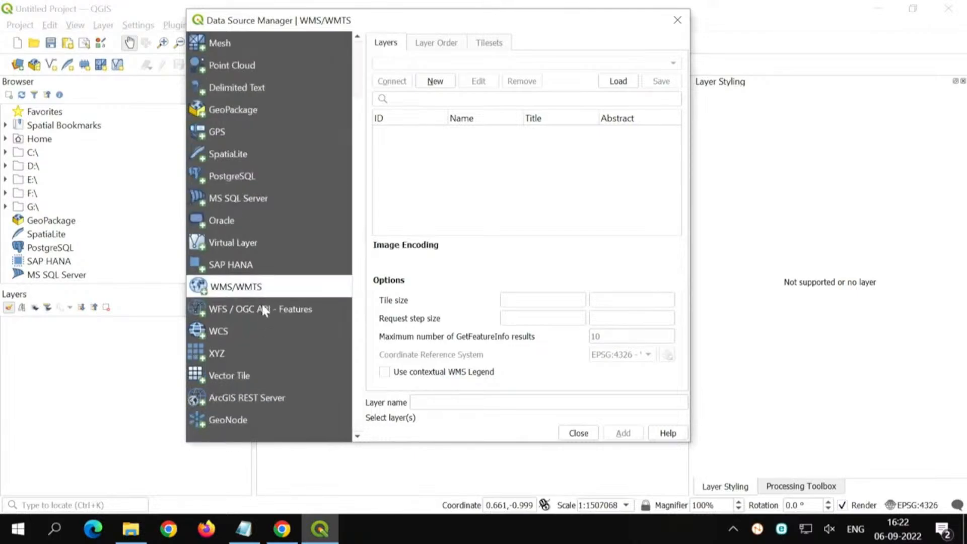
{"action": "left_click", "coordinate": [261, 307]}
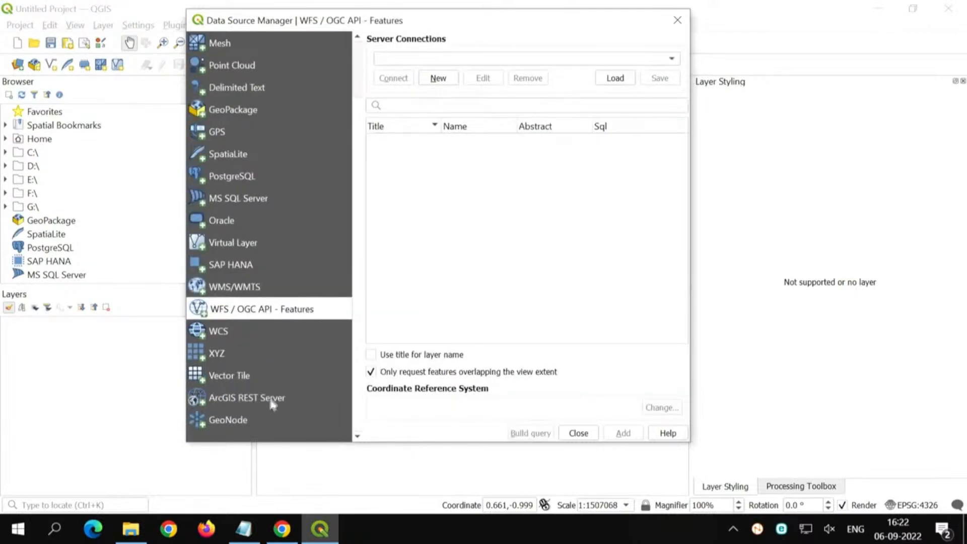
{"action": "scroll", "coordinate": [262, 196], "scroll_direction": "up", "scroll_amount": 1}
Step: Add the raster L3-DDN-05Apr19-BAND2 from the desktop folder Image processing using QGIS to the project and close the Data Source Manager
{"action": "left_click", "coordinate": [247, 88]}
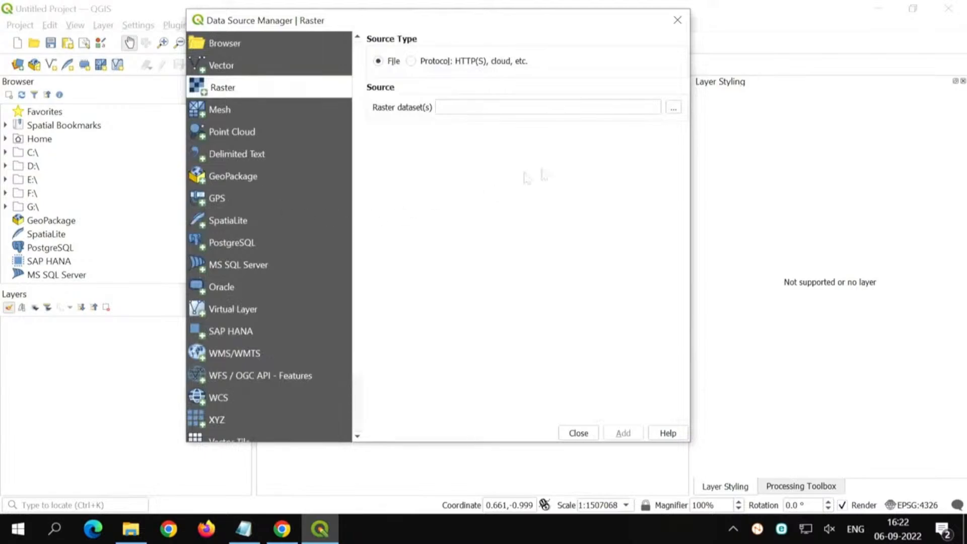
{"action": "left_click", "coordinate": [675, 108]}
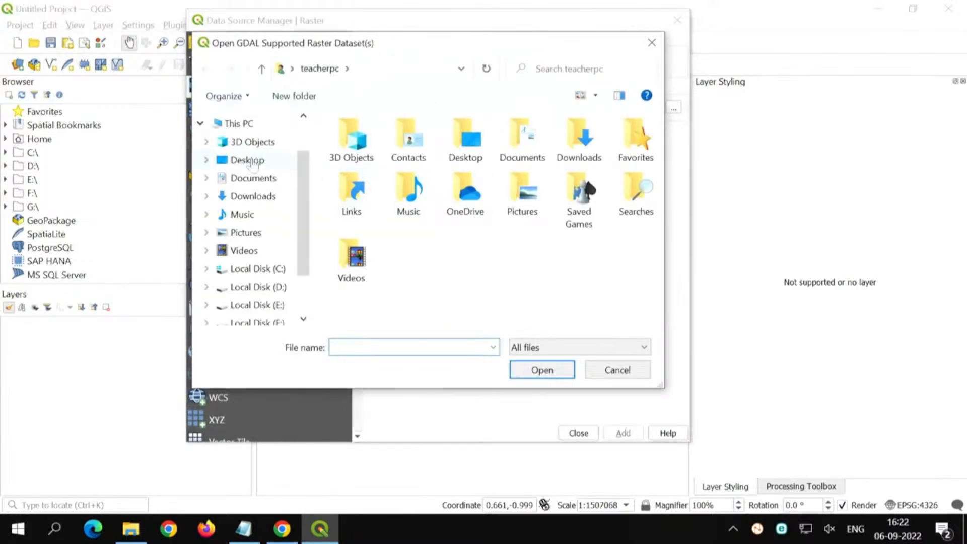
{"action": "left_click", "coordinate": [248, 160]}
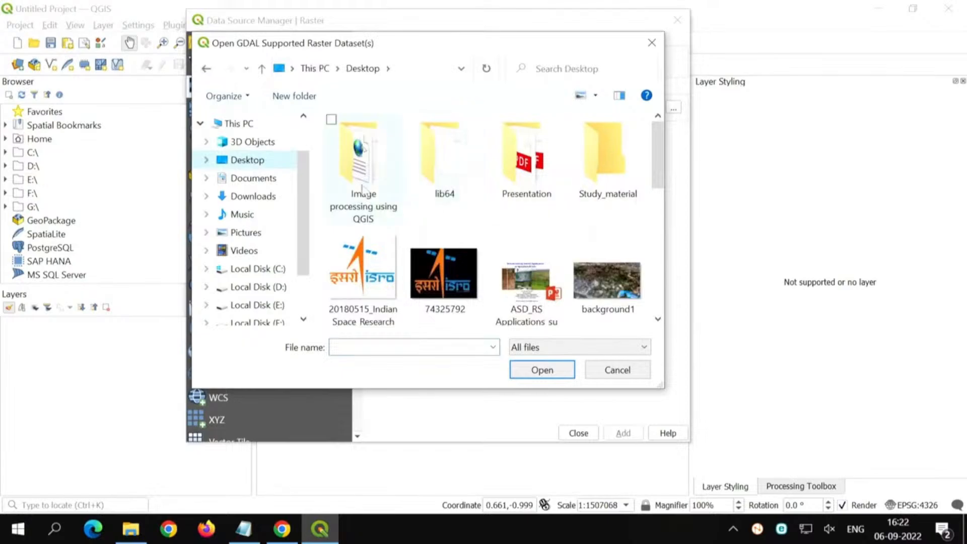
{"action": "double_click", "coordinate": [359, 161]}
{"action": "left_click", "coordinate": [375, 159]}
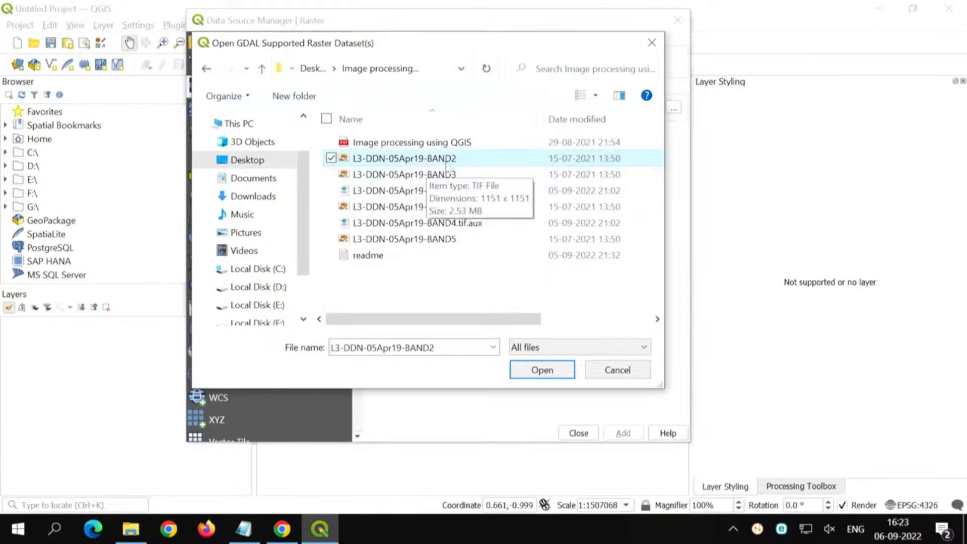
{"action": "left_click", "coordinate": [558, 379]}
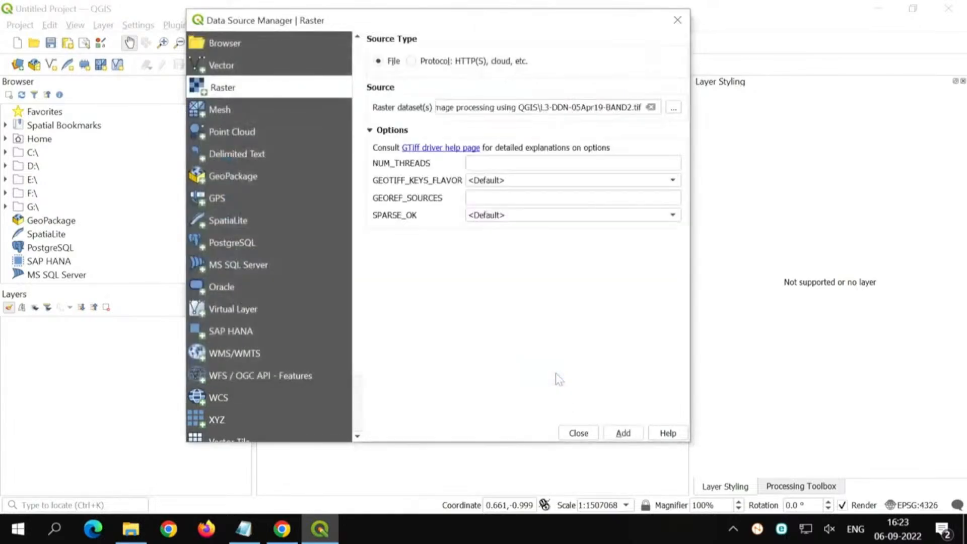
{"action": "left_click", "coordinate": [623, 433]}
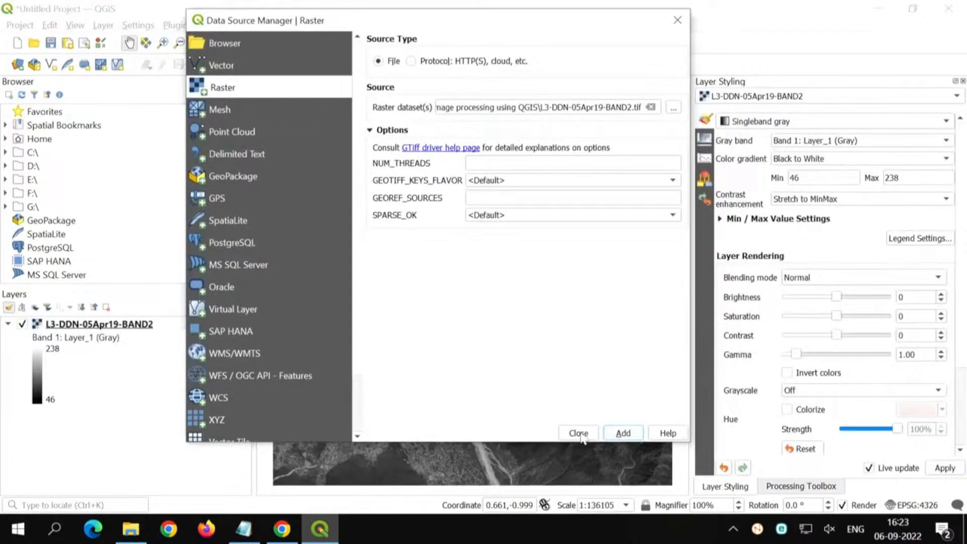
{"action": "left_click", "coordinate": [579, 432]}
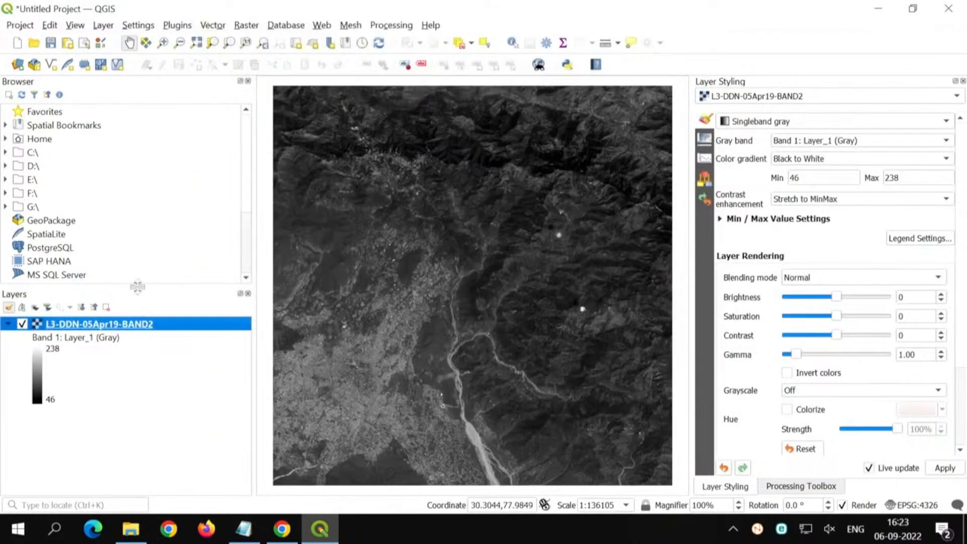
Step: Enlarge the Layers panel by shrinking the Browser panel and select the L3-DDN-05Apr19-BAND2 layer
{"action": "left_click_drag", "start_coordinate": [136, 287], "coordinate": [133, 252]}
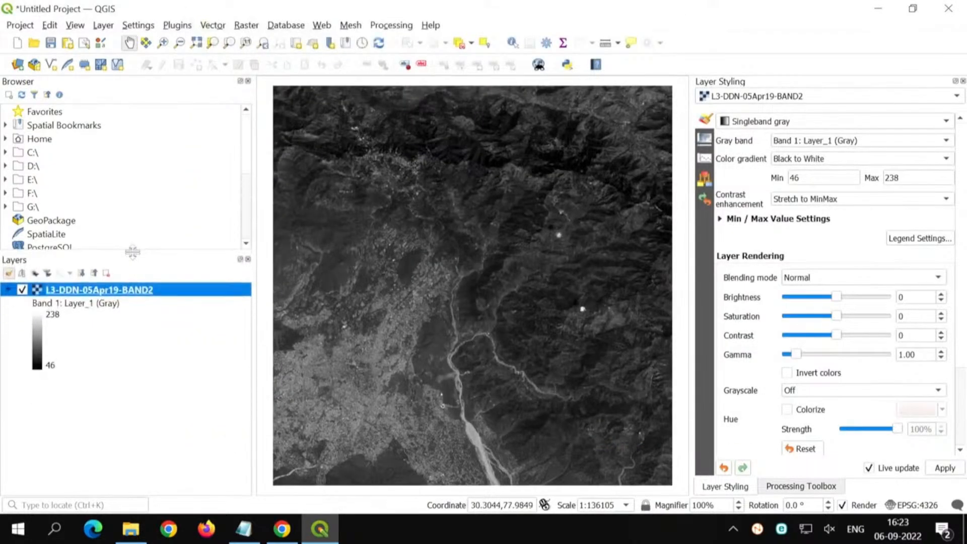
{"action": "left_click", "coordinate": [150, 416]}
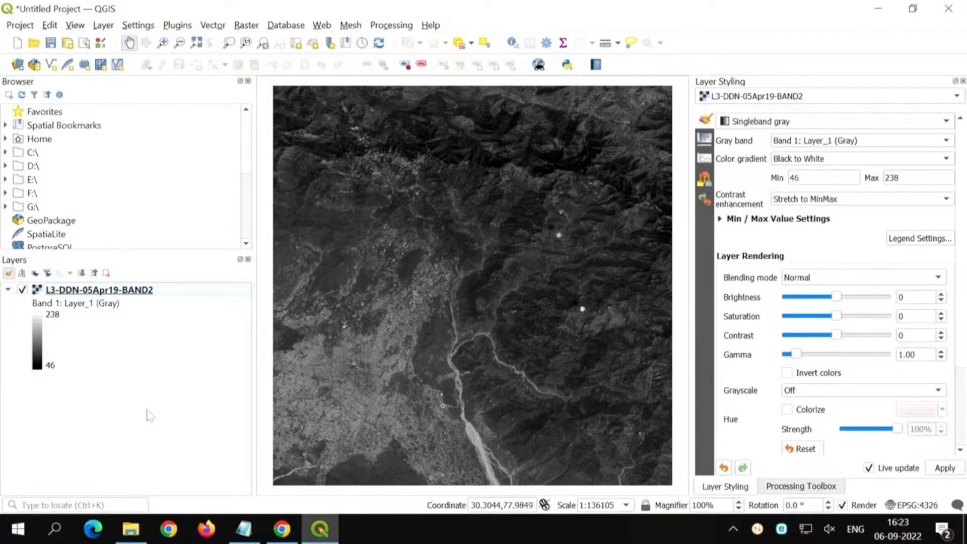
{"action": "left_click", "coordinate": [165, 294]}
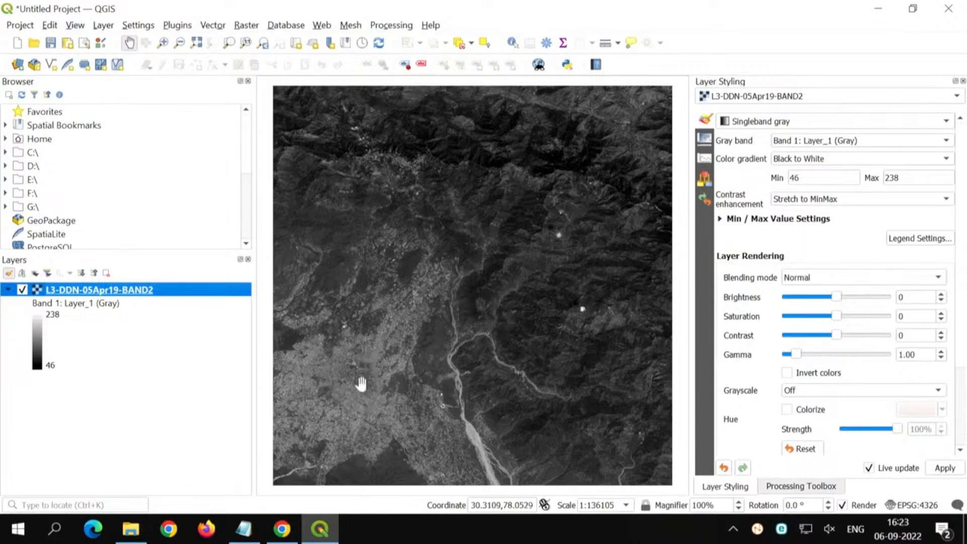
Step: Point out the BAND2 image on the map and review the render types offered in its Layer Styling
{"action": "key", "text": "ctrl"}
{"action": "key", "text": "ctrl"}
{"action": "left_click", "coordinate": [759, 124]}
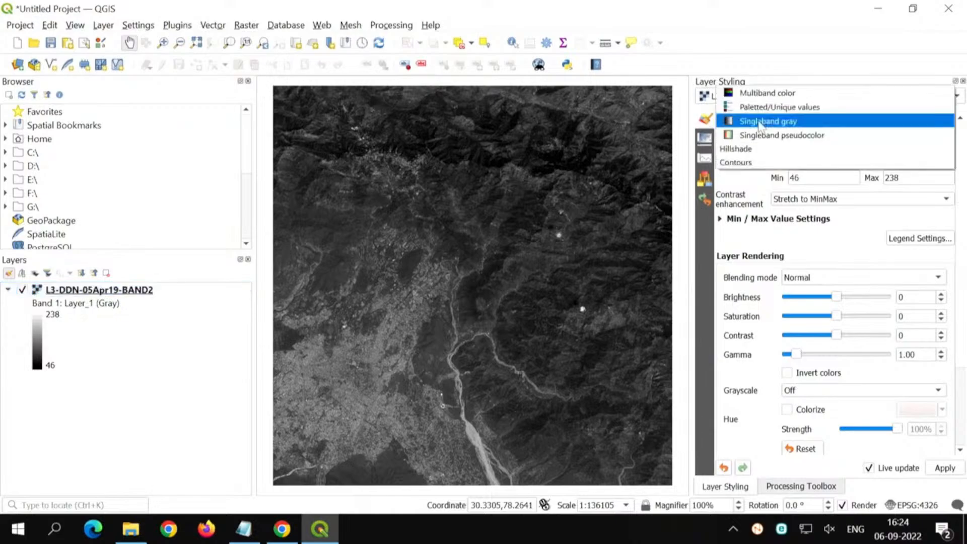
{"action": "left_click", "coordinate": [761, 43]}
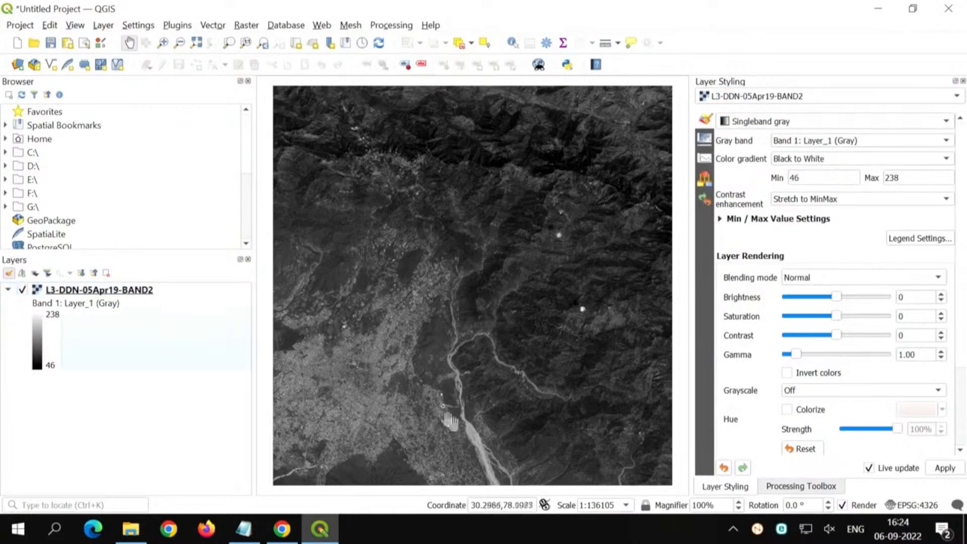
Step: Zoom in on the bright ring-shaped feature west of the river and identify the pixel values inside and on the ring
{"action": "left_click", "coordinate": [162, 44]}
{"action": "left_click_drag", "start_coordinate": [305, 291], "coordinate": [498, 477]}
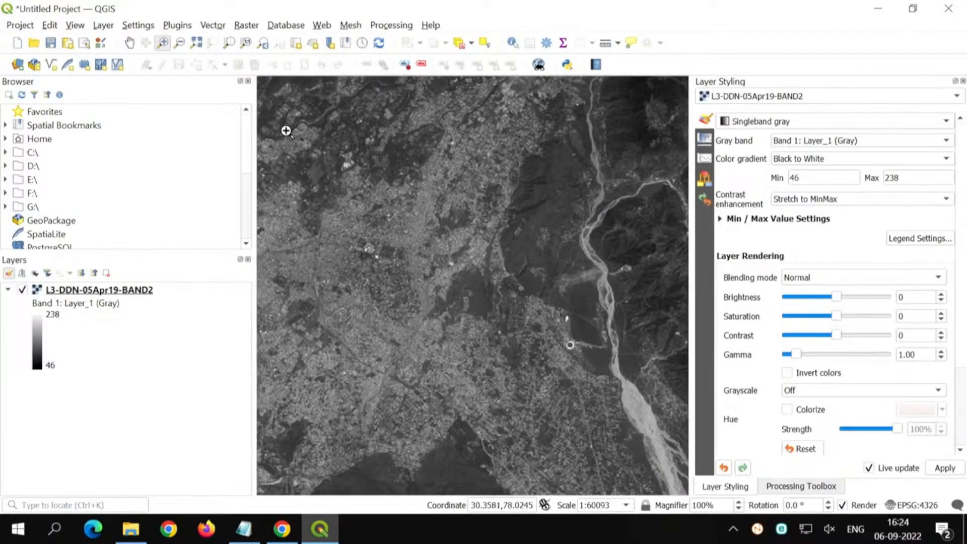
{"action": "left_click_drag", "start_coordinate": [286, 131], "coordinate": [625, 452]}
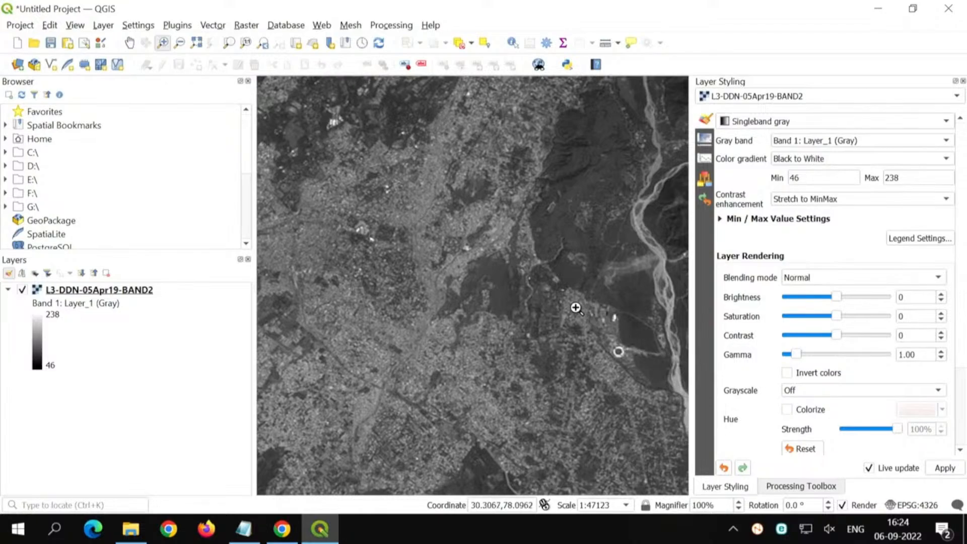
{"action": "left_click_drag", "start_coordinate": [576, 308], "coordinate": [663, 397]}
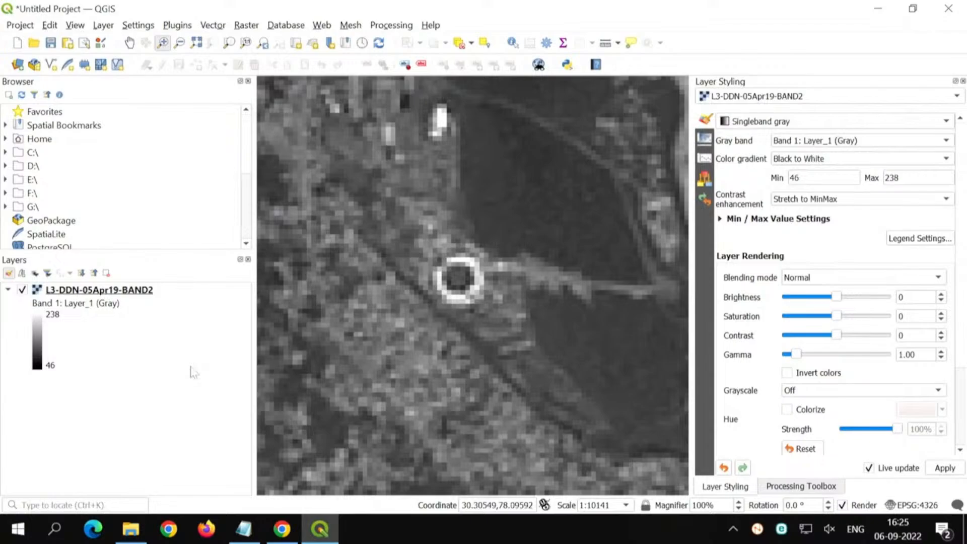
{"action": "left_click", "coordinate": [512, 44]}
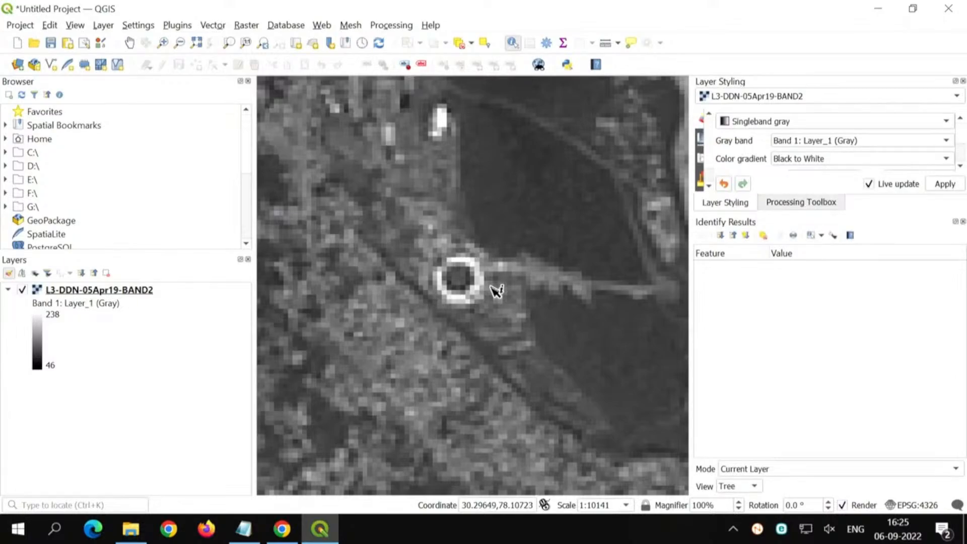
{"action": "scroll", "coordinate": [468, 285], "scroll_direction": "up", "scroll_amount": 1}
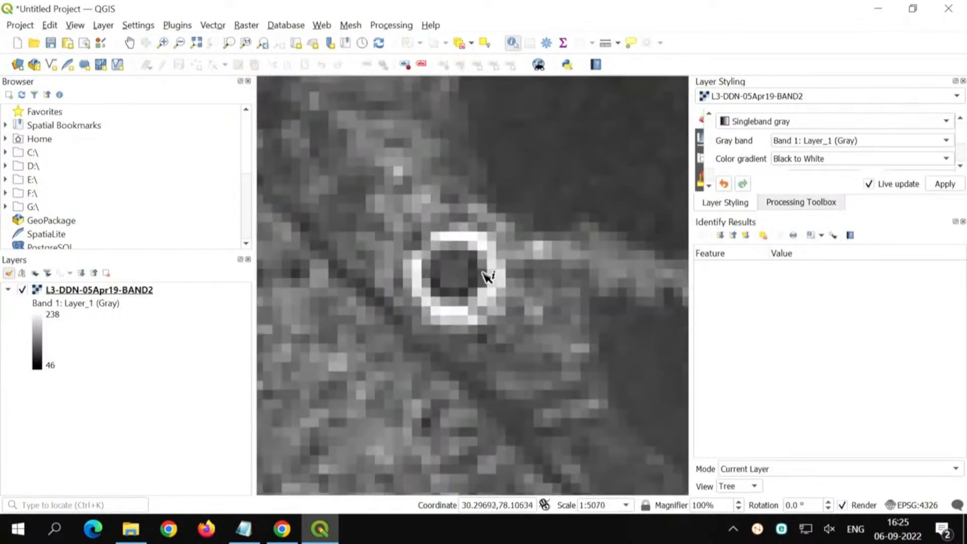
{"action": "left_click", "coordinate": [477, 270]}
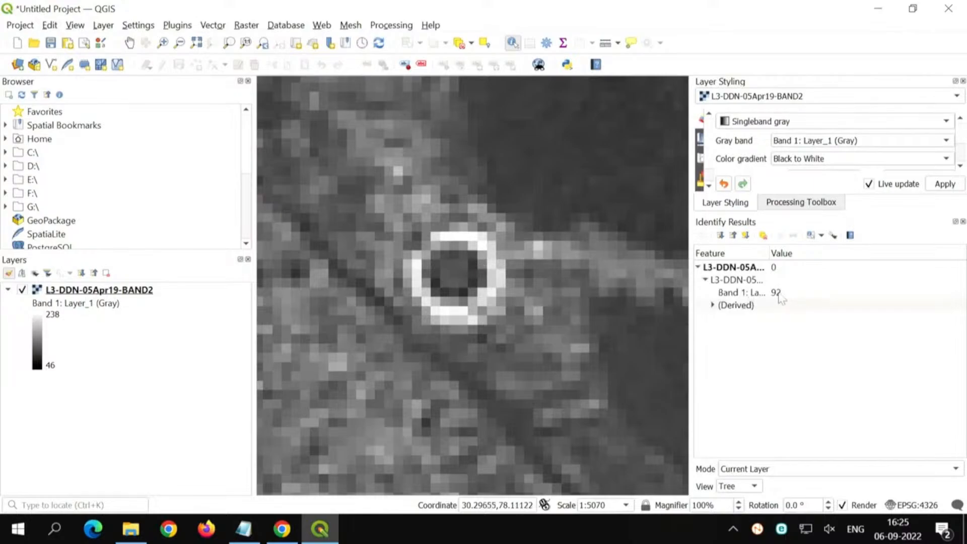
{"action": "left_click", "coordinate": [486, 248]}
Step: Measure the ring's circumference in meters by tracing a line around its bright outline, then close the measurement
{"action": "scroll", "coordinate": [468, 300], "scroll_direction": "down", "scroll_amount": 1}
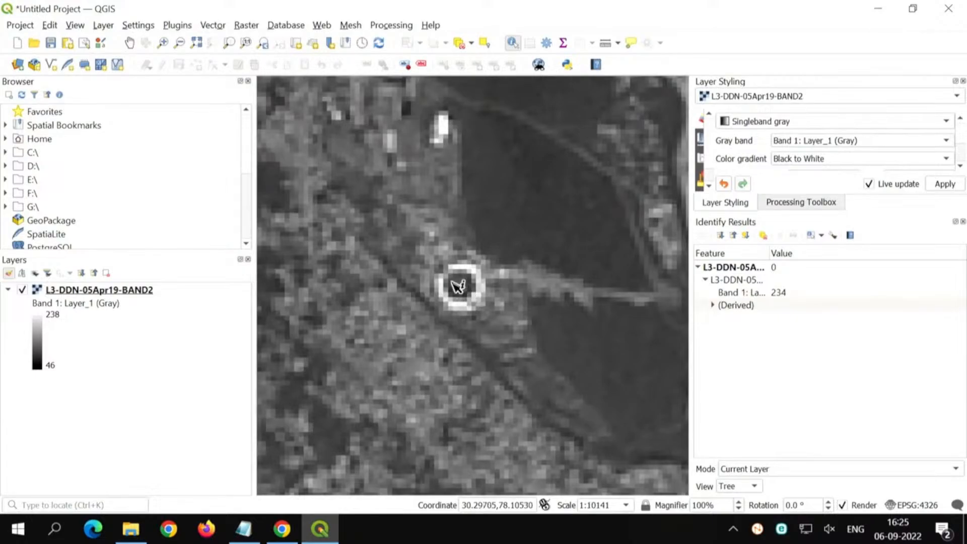
{"action": "scroll", "coordinate": [466, 286], "scroll_direction": "up", "scroll_amount": 1}
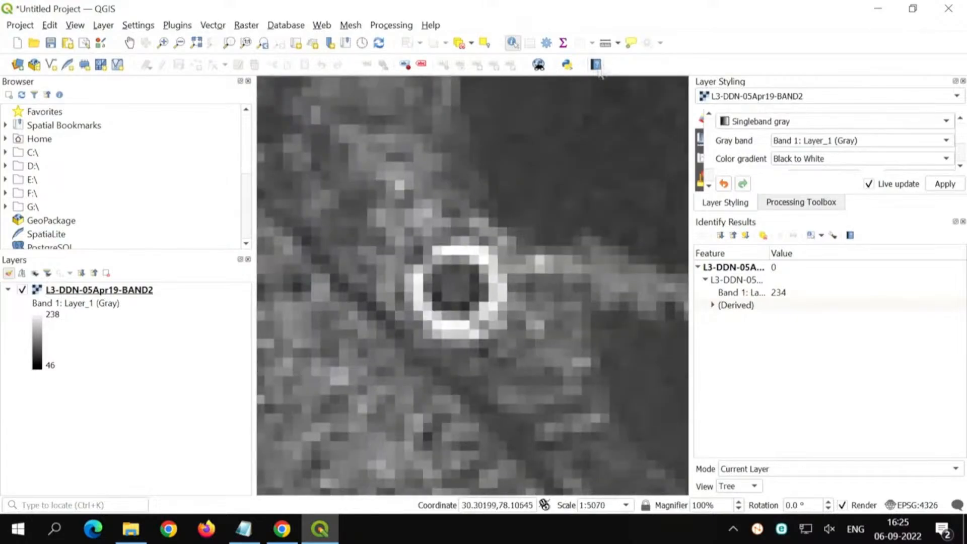
{"action": "left_click", "coordinate": [606, 44]}
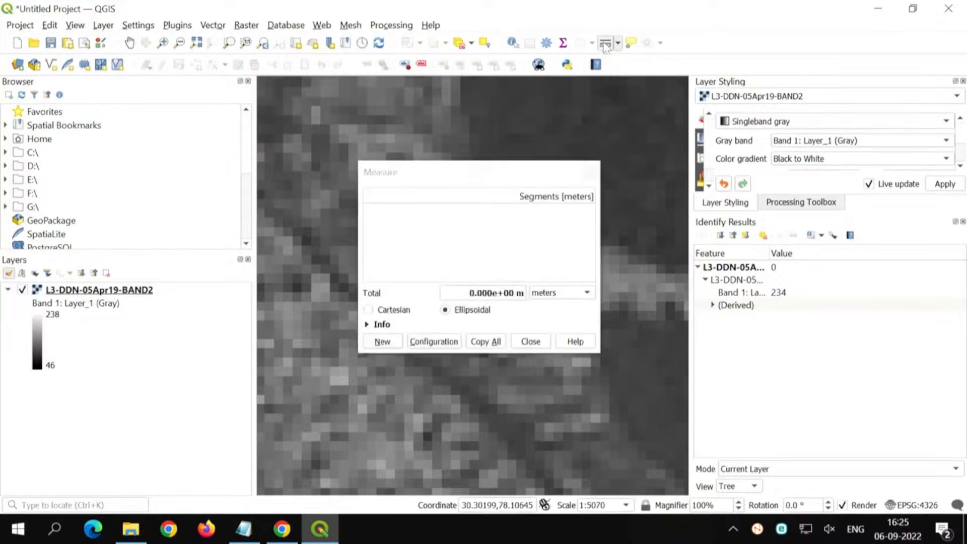
{"action": "left_click_drag", "start_coordinate": [511, 168], "coordinate": [694, 109]}
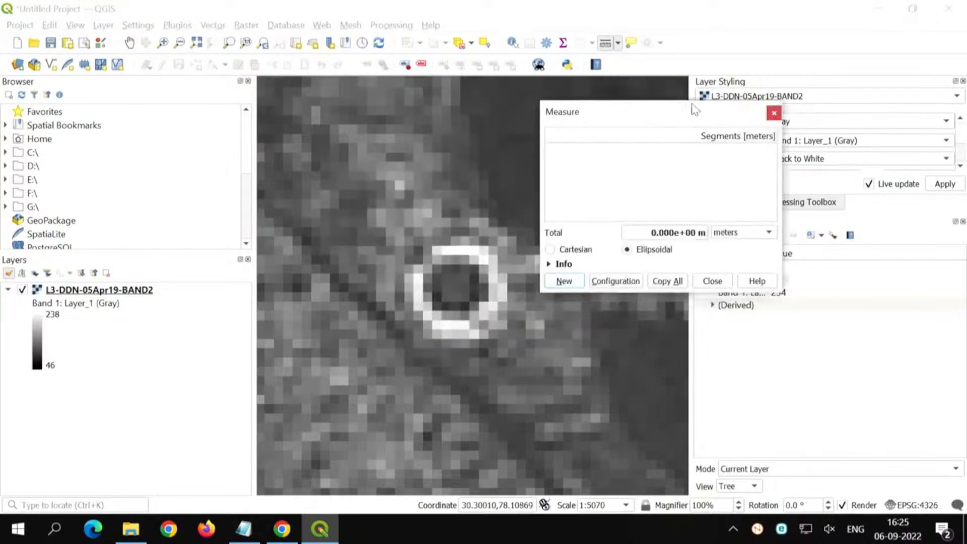
{"action": "left_click", "coordinate": [451, 250]}
{"action": "left_click", "coordinate": [426, 257]}
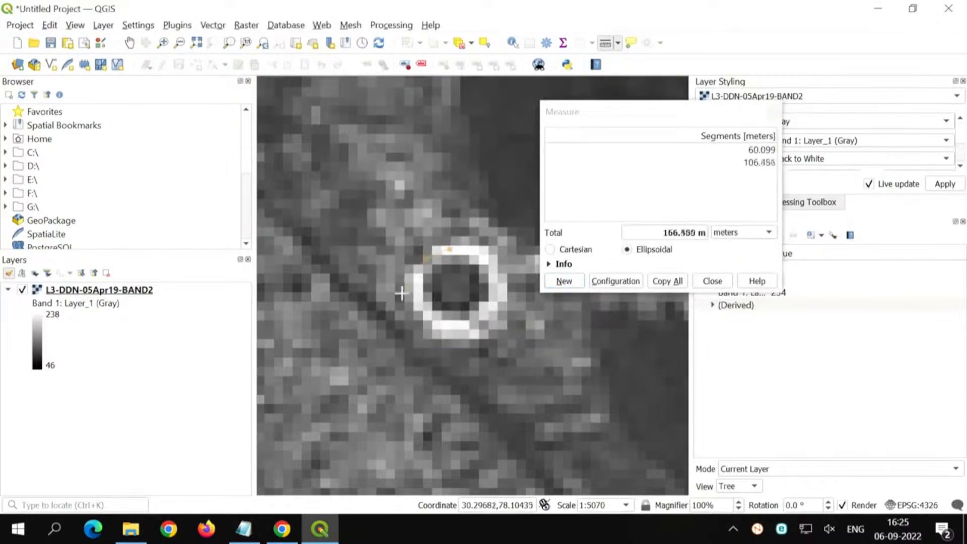
{"action": "left_click", "coordinate": [413, 300]}
{"action": "left_click", "coordinate": [424, 325]}
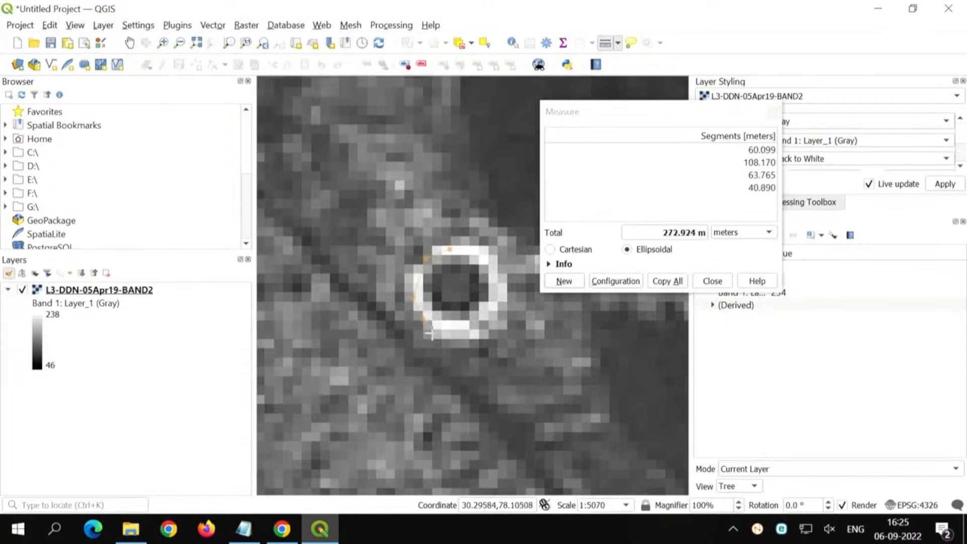
{"action": "left_click", "coordinate": [440, 332]}
{"action": "left_click", "coordinate": [464, 328]}
{"action": "left_click", "coordinate": [492, 313]}
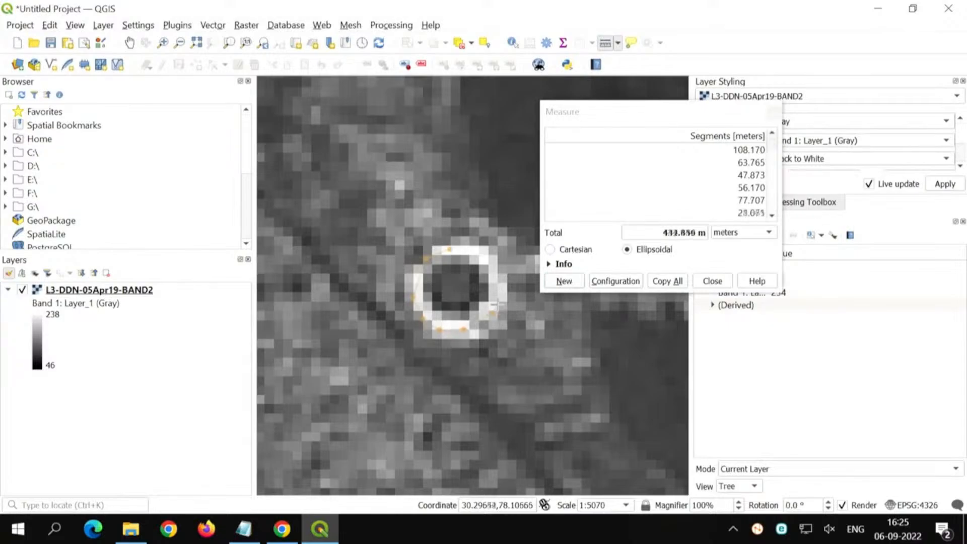
{"action": "left_click", "coordinate": [497, 291]}
{"action": "left_click", "coordinate": [490, 260]}
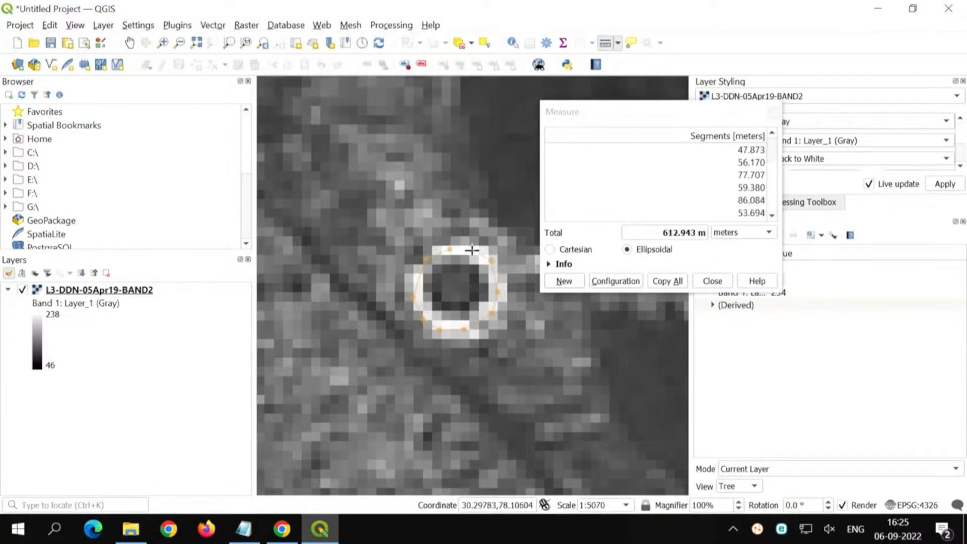
{"action": "left_click", "coordinate": [472, 250]}
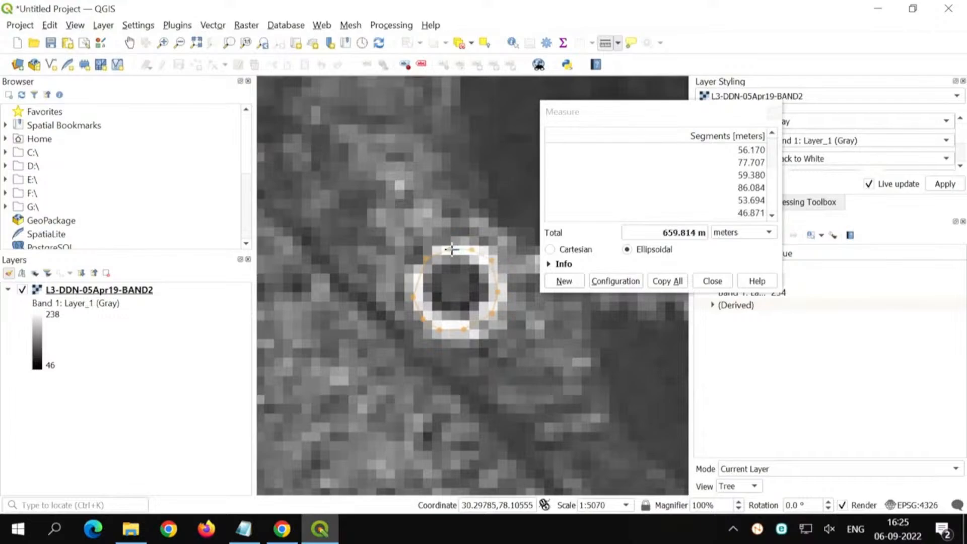
{"action": "left_click", "coordinate": [451, 249]}
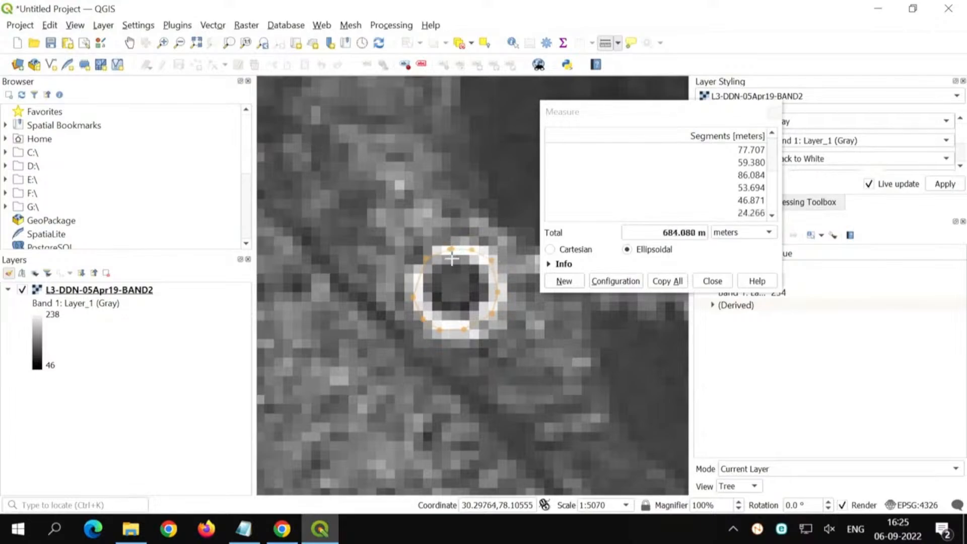
{"action": "right_click", "coordinate": [452, 249]}
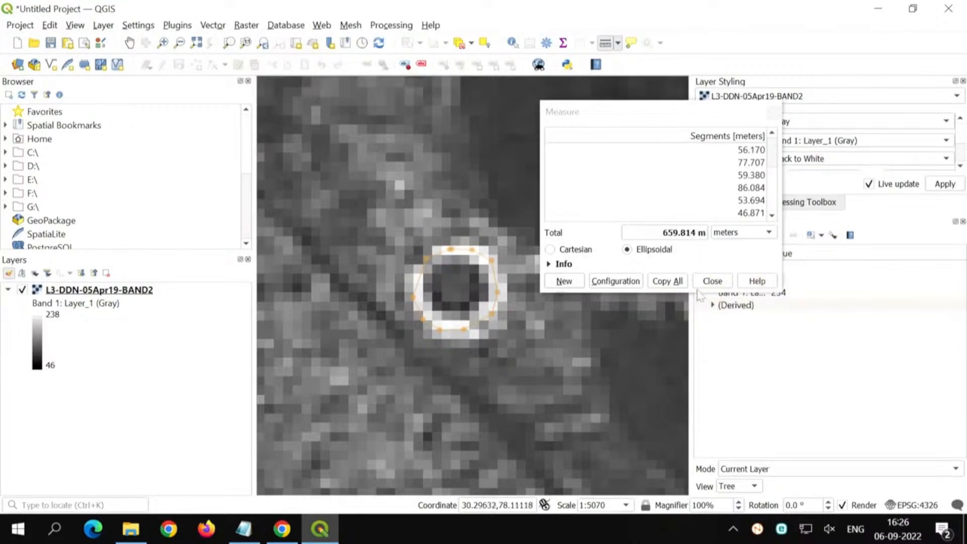
{"action": "left_click", "coordinate": [712, 281]}
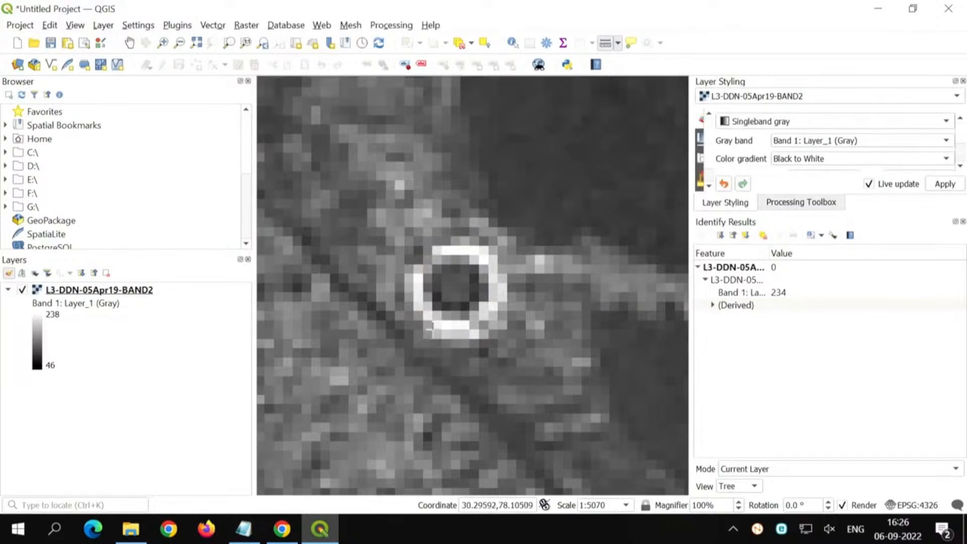
Step: Zoom the map to the full extent of the L3-DDN-05Apr19-BAND2 layer and review the options available for it
{"action": "scroll", "coordinate": [426, 340], "scroll_direction": "down", "scroll_amount": 2}
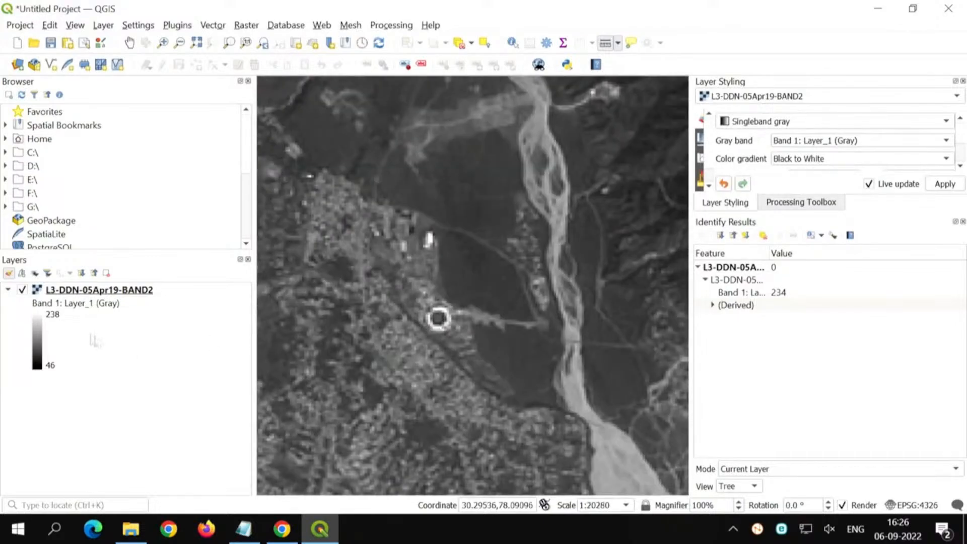
{"action": "right_click", "coordinate": [112, 292]}
{"action": "left_click", "coordinate": [114, 296]}
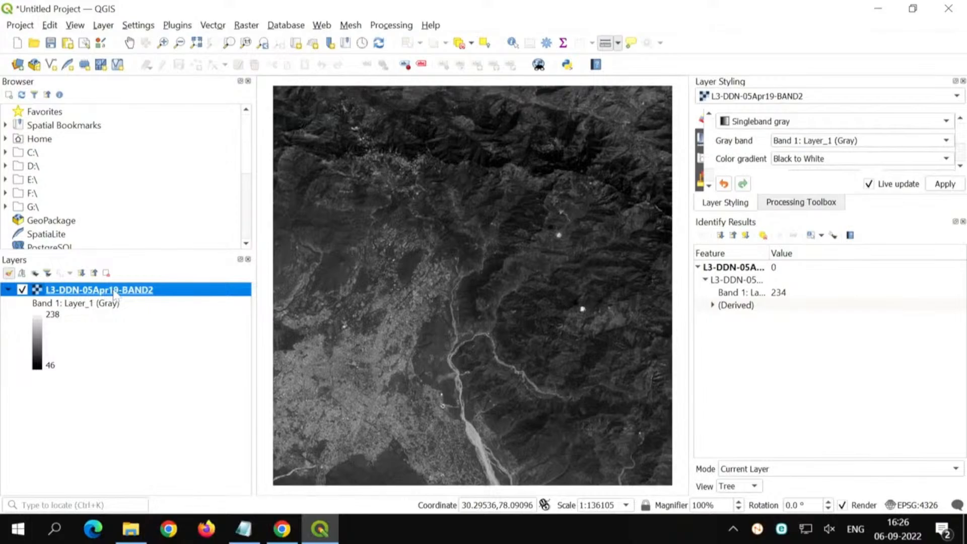
{"action": "right_click", "coordinate": [84, 290]}
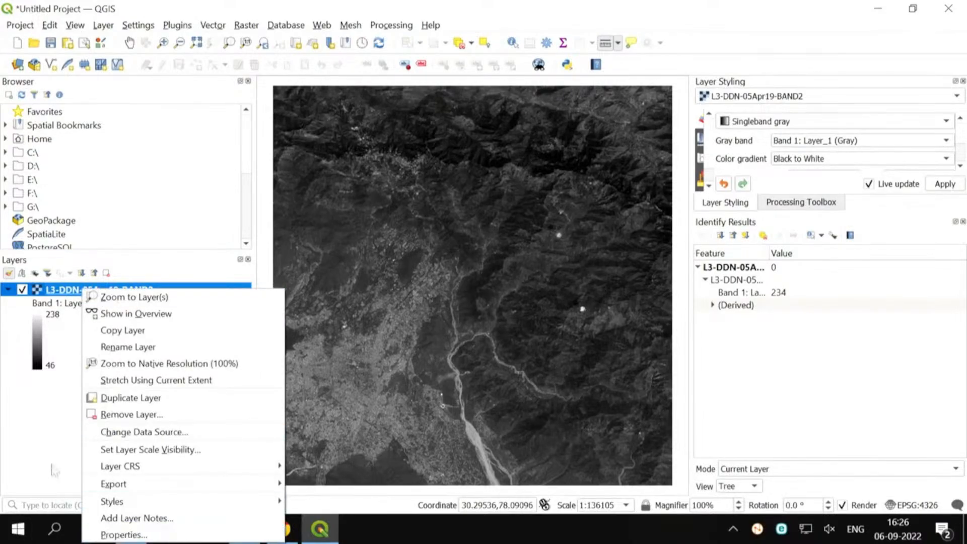
{"action": "left_click", "coordinate": [51, 448]}
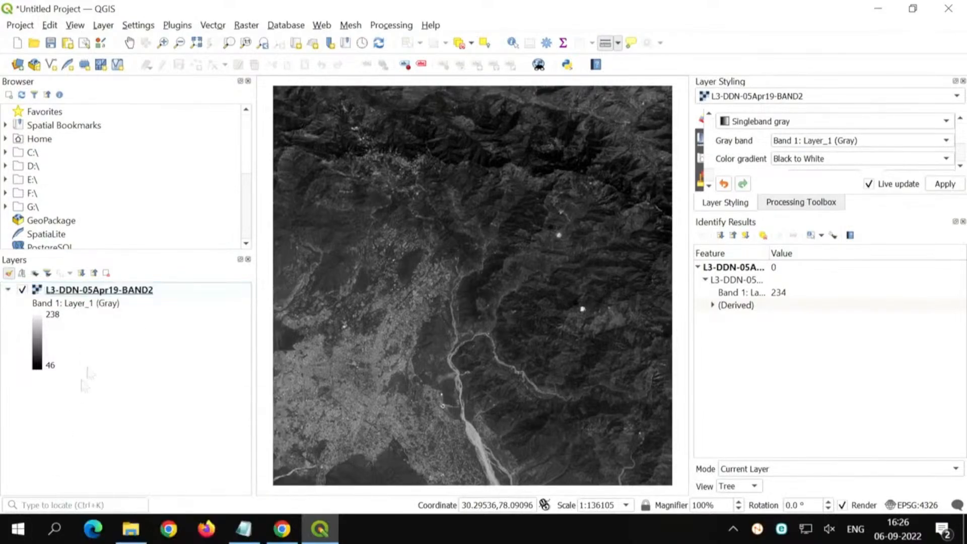
Step: Show the BAND2 layer's Information properties in a widened dialog and check the source file's folder through its path link
{"action": "left_click", "coordinate": [120, 293]}
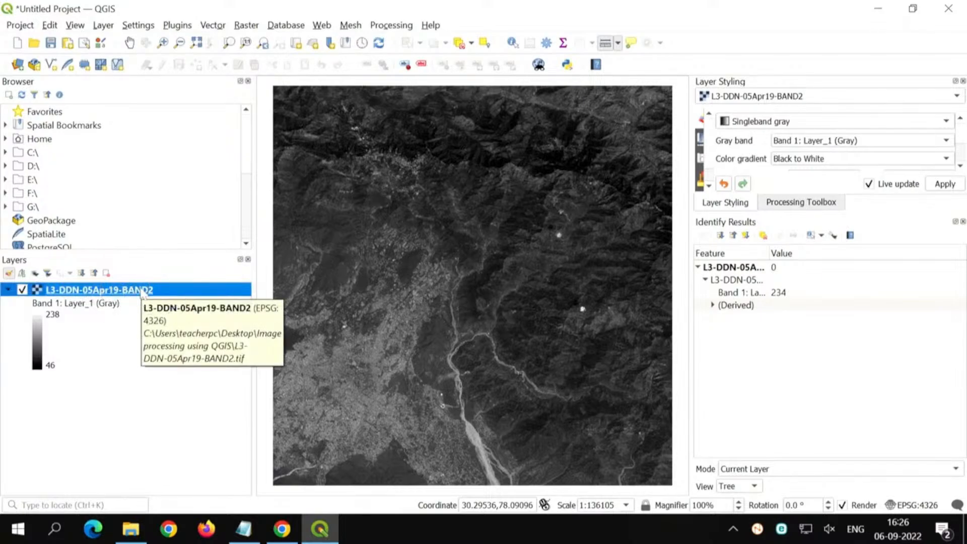
{"action": "right_click", "coordinate": [141, 292]}
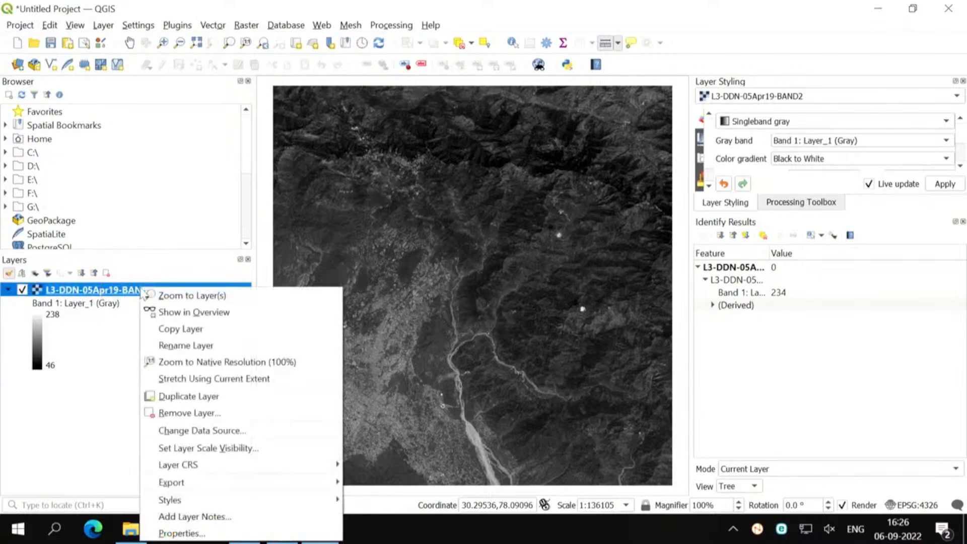
{"action": "left_click", "coordinate": [168, 535]}
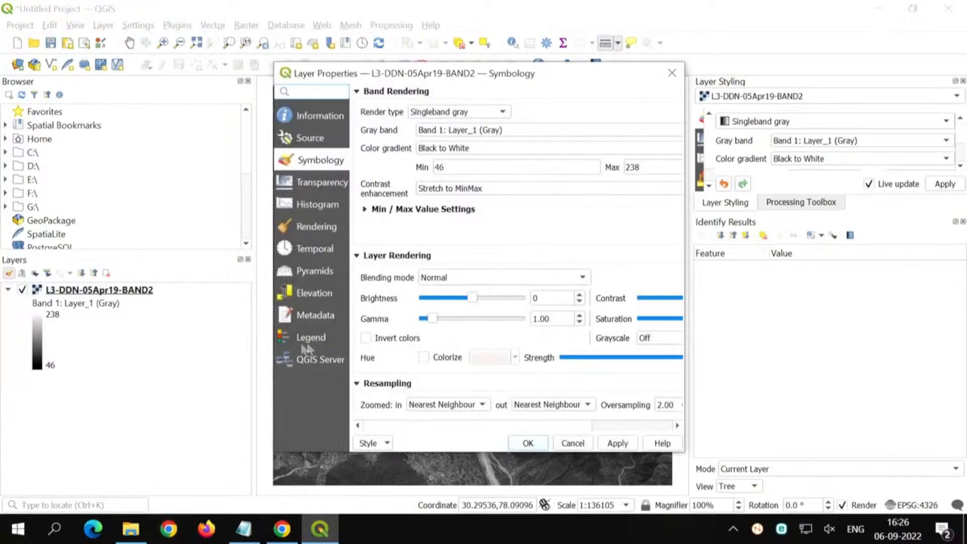
{"action": "left_click", "coordinate": [311, 118]}
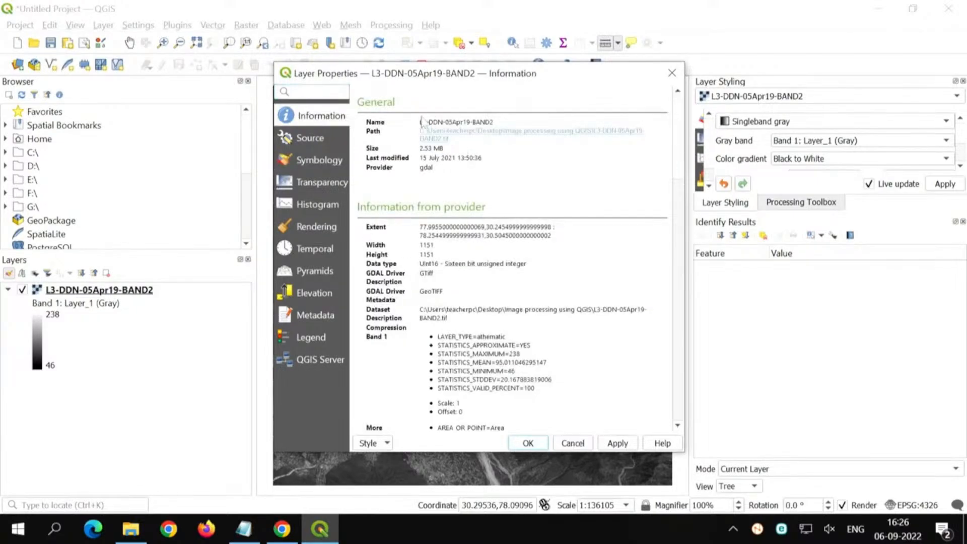
{"action": "left_click_drag", "start_coordinate": [273, 333], "coordinate": [155, 330]}
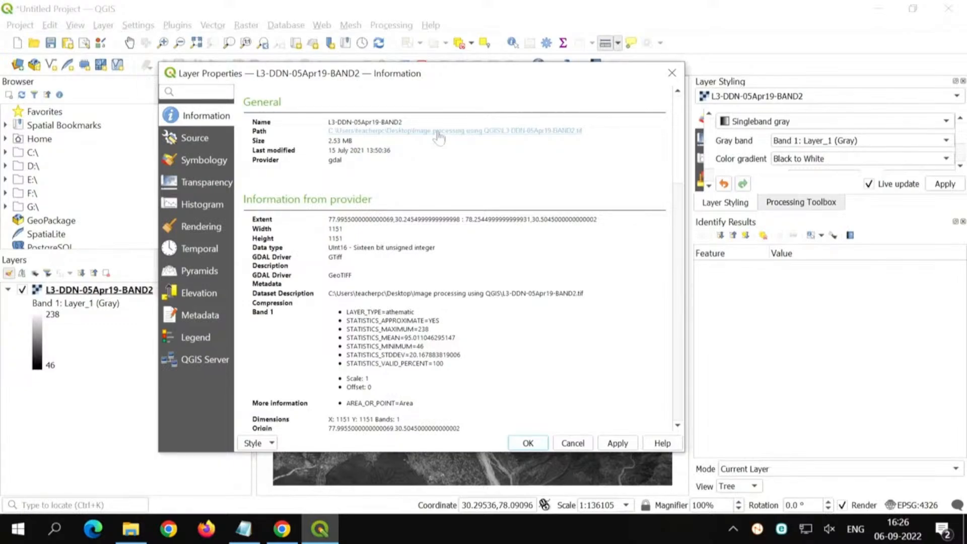
{"action": "left_click", "coordinate": [411, 135]}
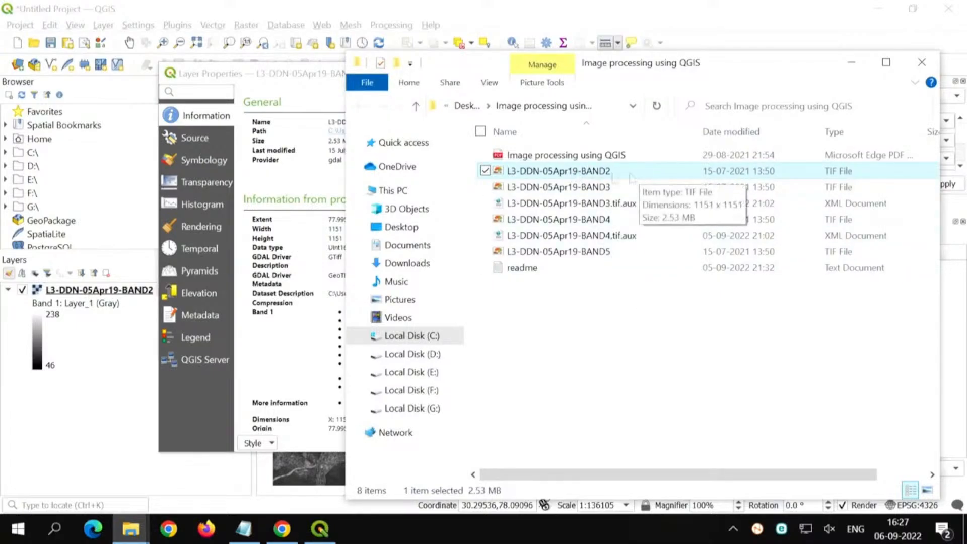
{"action": "left_click", "coordinate": [922, 62]}
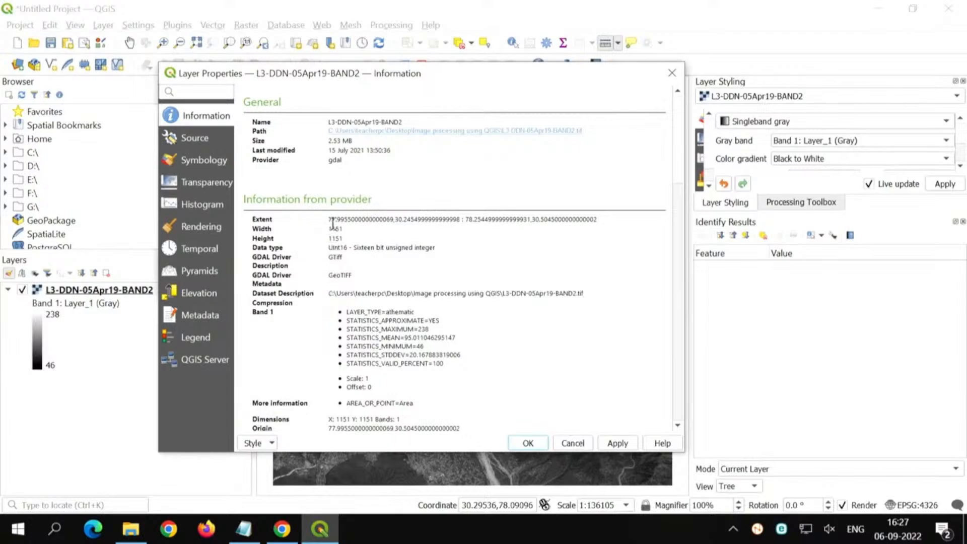
Step: Examine the BAND2 layer's data type, band statistics, dimensions and pixel size in its provider information
{"action": "double_click", "coordinate": [330, 248]}
{"action": "scroll", "coordinate": [360, 305], "scroll_direction": "down", "scroll_amount": 1}
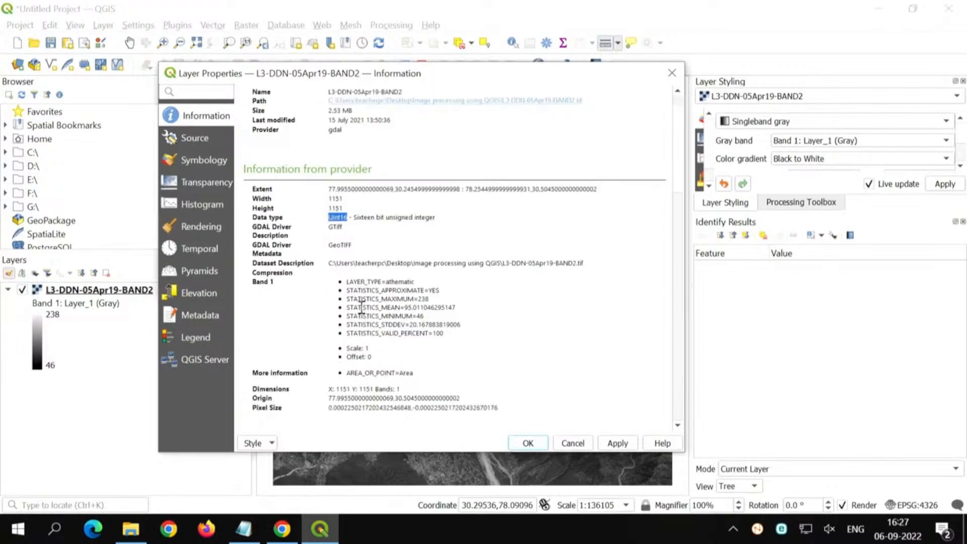
{"action": "scroll", "coordinate": [384, 294], "scroll_direction": "down", "scroll_amount": 1}
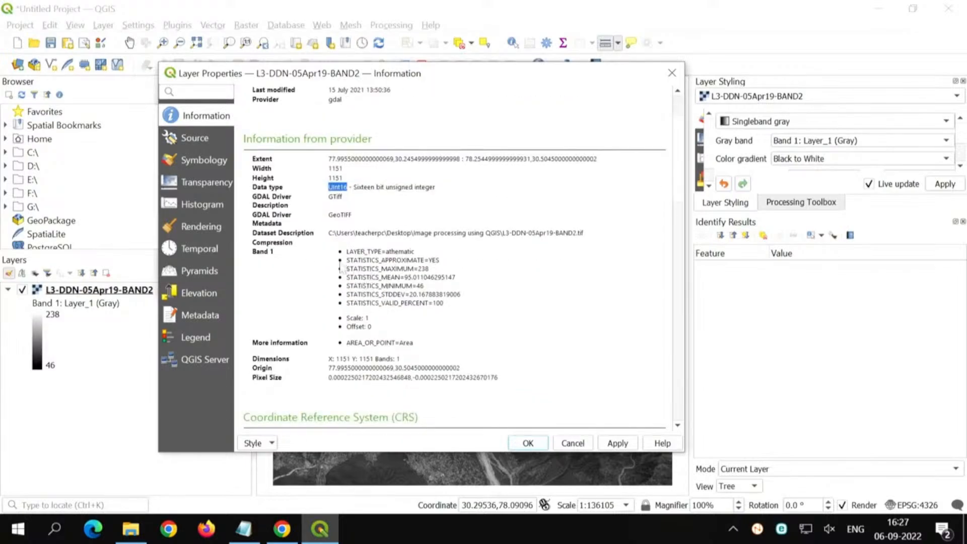
{"action": "left_click_drag", "start_coordinate": [350, 271], "coordinate": [435, 285]}
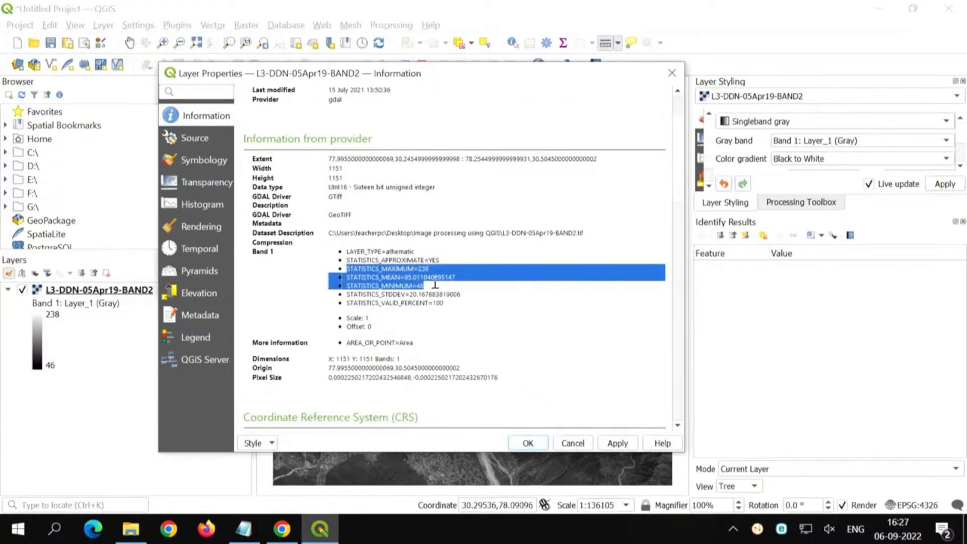
{"action": "left_click", "coordinate": [459, 296]}
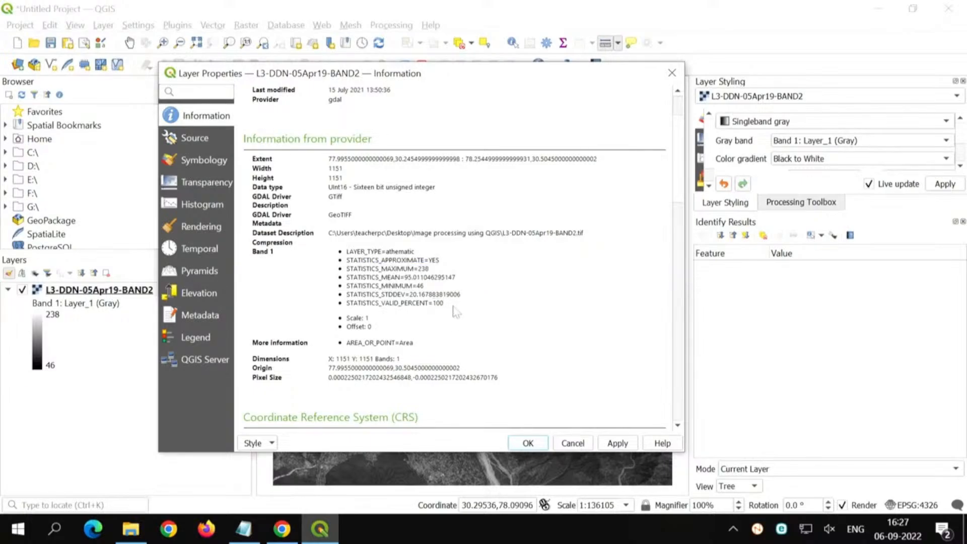
{"action": "scroll", "coordinate": [456, 312], "scroll_direction": "down", "scroll_amount": 1}
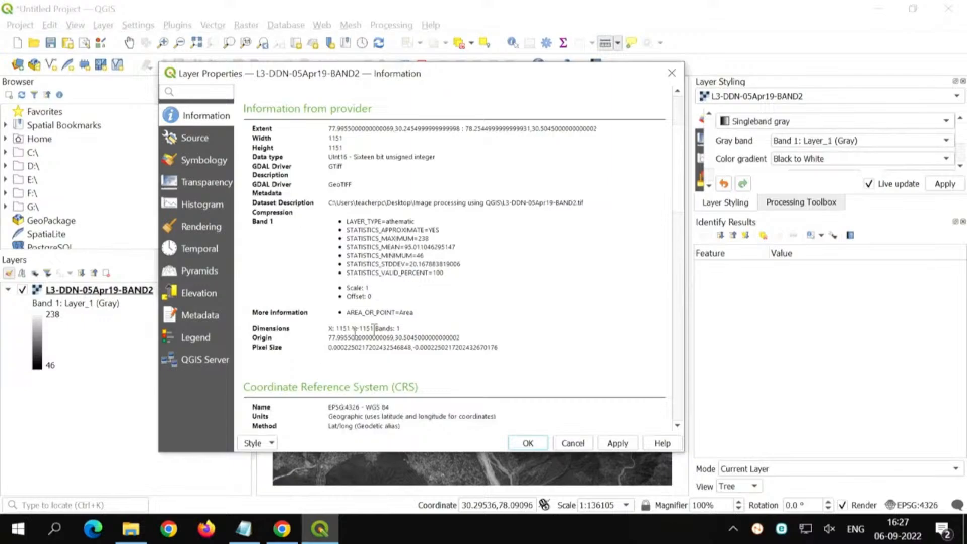
Step: Review the BAND2 layer's coordinate reference system and its band table in the layer information, then close the properties
{"action": "scroll", "coordinate": [486, 320], "scroll_direction": "down", "scroll_amount": 3}
{"action": "scroll", "coordinate": [485, 320], "scroll_direction": "down", "scroll_amount": 1}
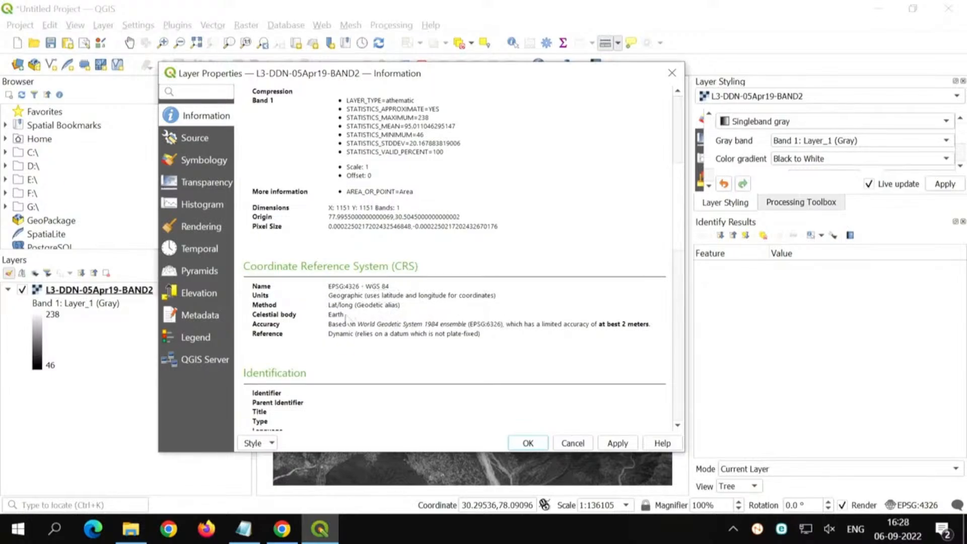
{"action": "left_click_drag", "start_coordinate": [363, 285], "coordinate": [393, 286]}
{"action": "scroll", "coordinate": [416, 380], "scroll_direction": "down", "scroll_amount": 7}
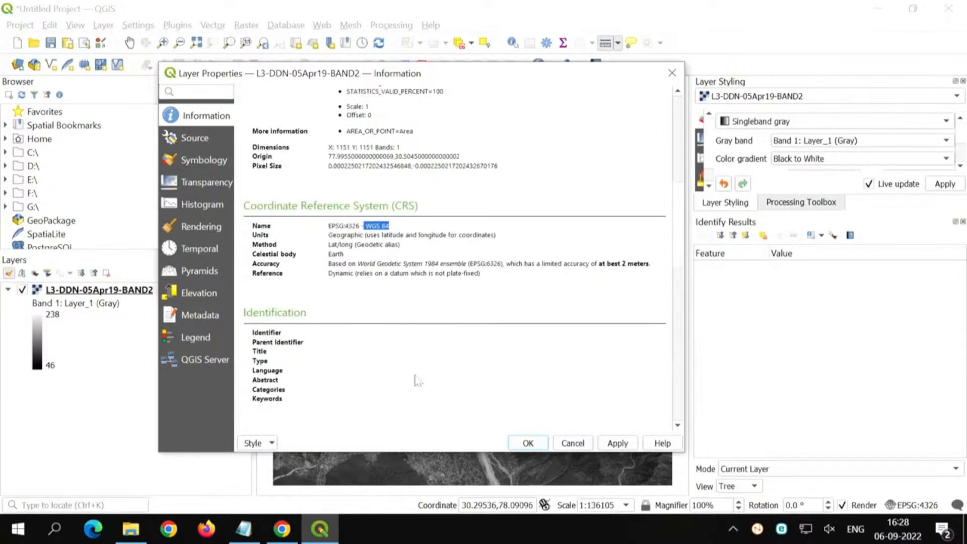
{"action": "scroll", "coordinate": [416, 381], "scroll_direction": "down", "scroll_amount": 5}
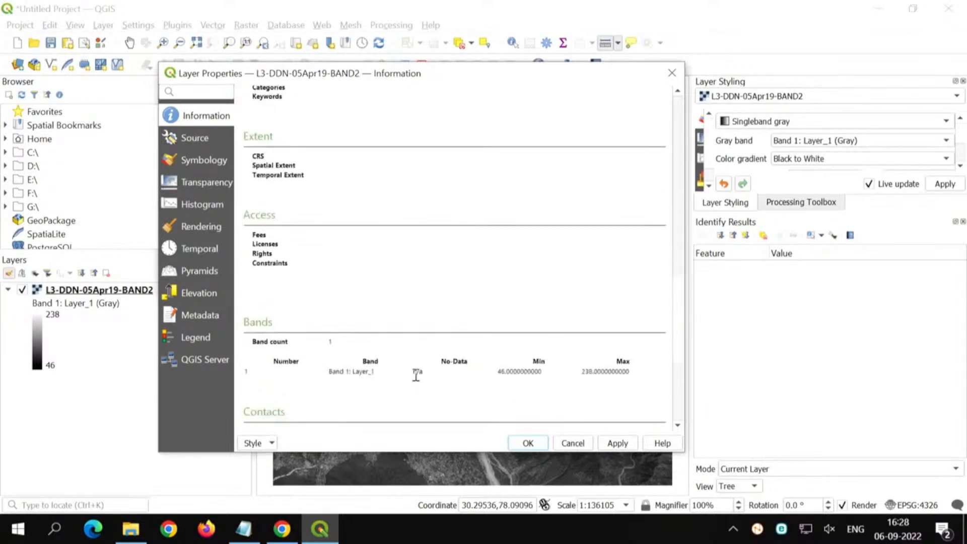
{"action": "scroll", "coordinate": [416, 380], "scroll_direction": "up", "scroll_amount": 15}
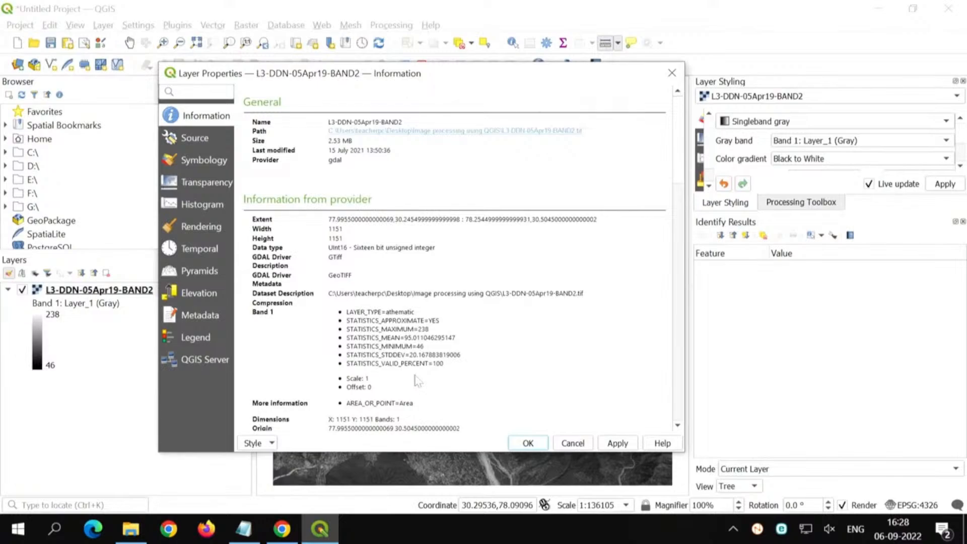
{"action": "left_click", "coordinate": [542, 449]}
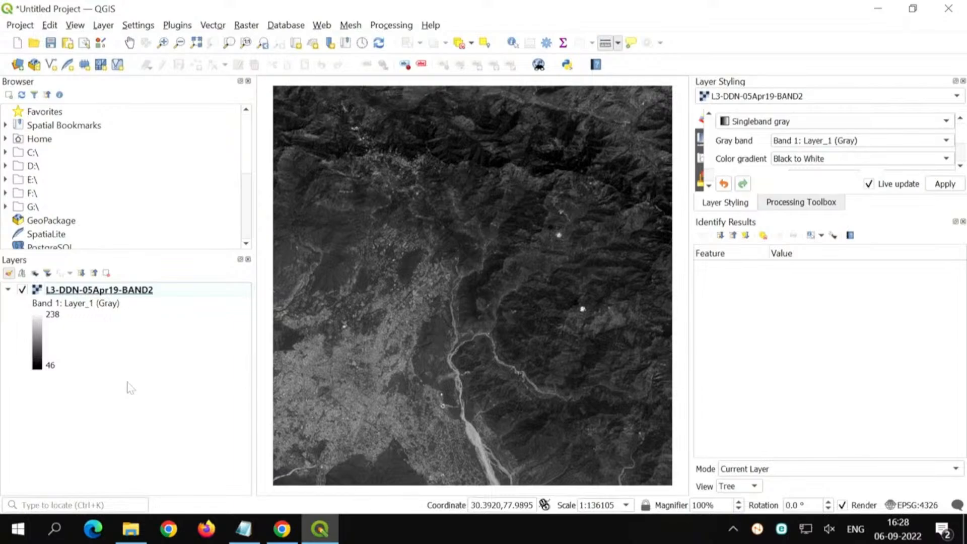
Step: Check the BAND2, BAND3 and BAND4 TIF files in the Image processing using QGIS folder, then return to the QGIS project
{"action": "left_click", "coordinate": [134, 540]}
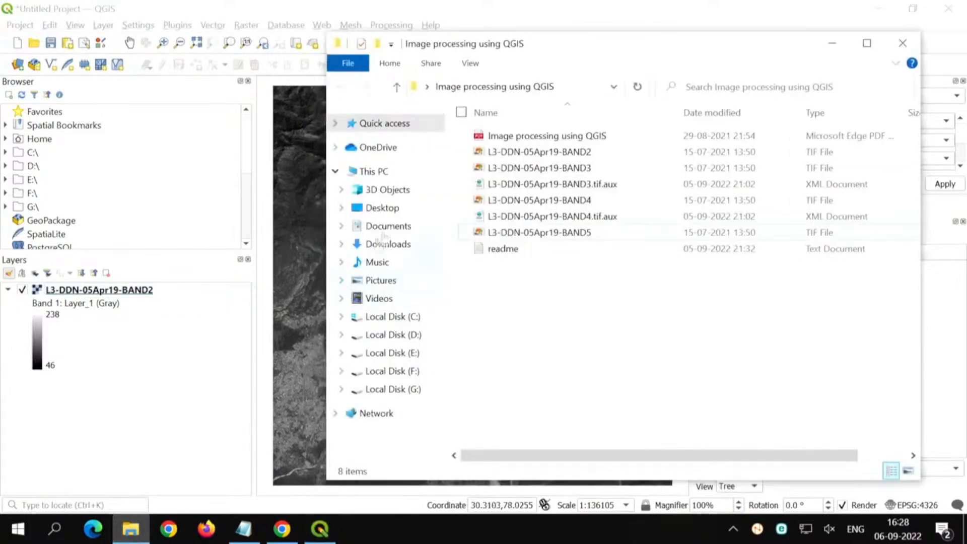
{"action": "left_click", "coordinate": [567, 152]}
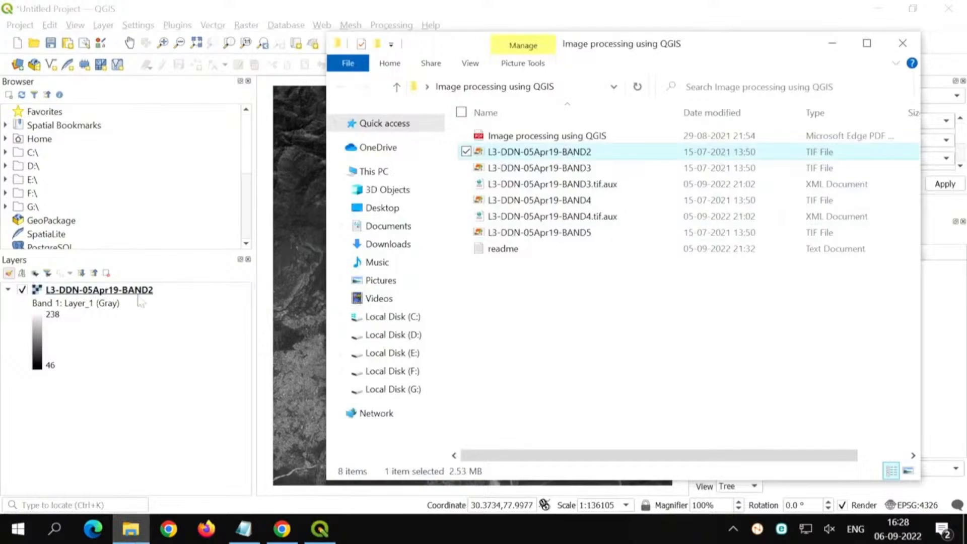
{"action": "left_click", "coordinate": [575, 167]}
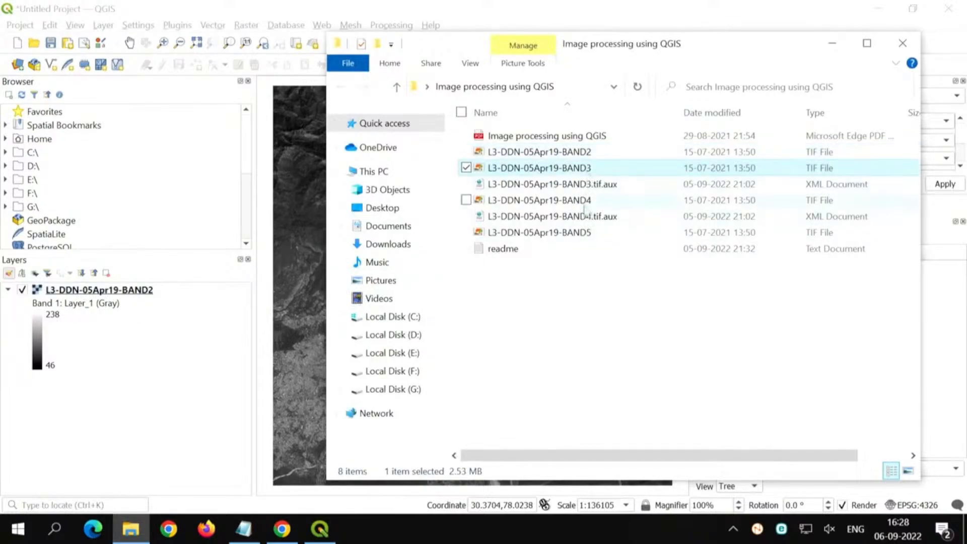
{"action": "left_click", "coordinate": [587, 201]}
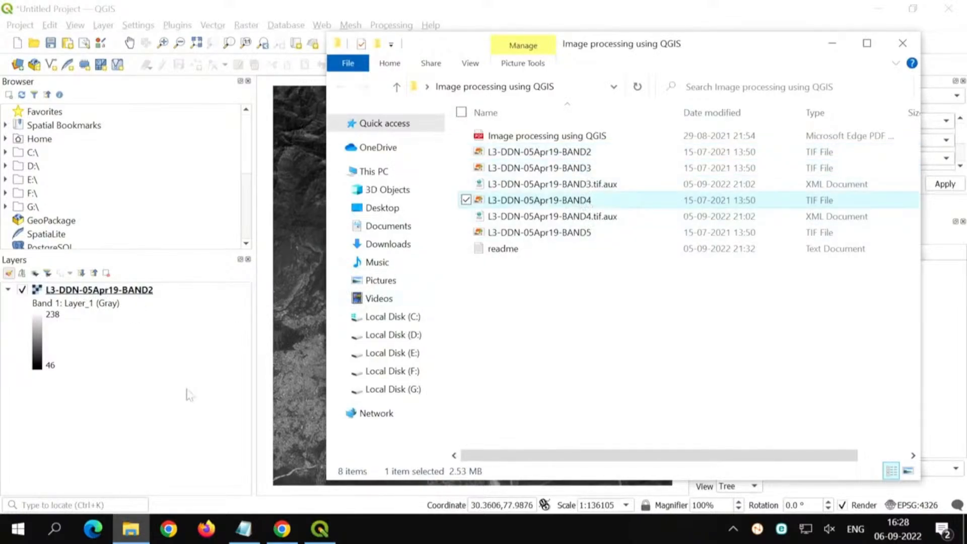
{"action": "left_click", "coordinate": [165, 6]}
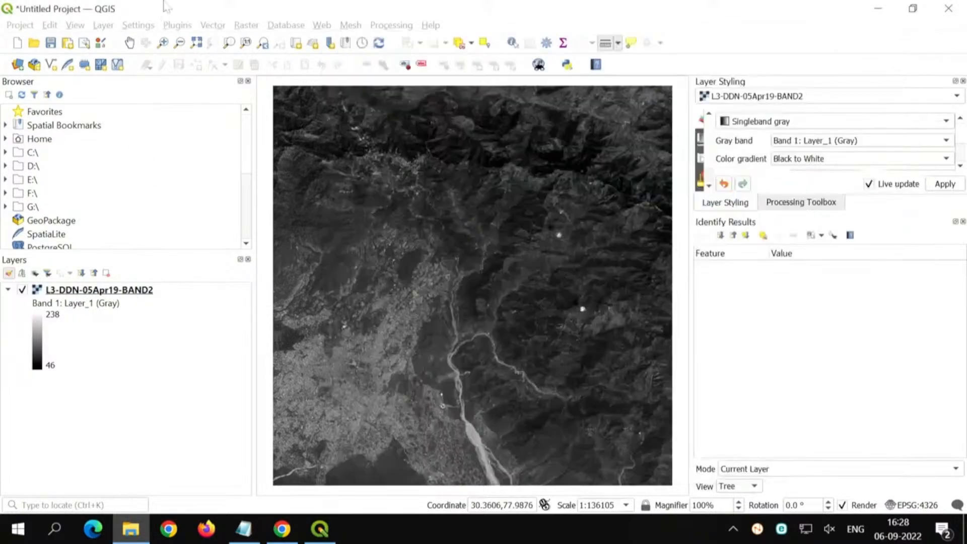
Step: Add the L3-DDN-05Apr19-BAND3 and L3-DDN-05Apr19-BAND4 rasters to the project together as raster layers
{"action": "left_click", "coordinate": [107, 26]}
{"action": "mouse_move", "coordinate": [282, 74]}
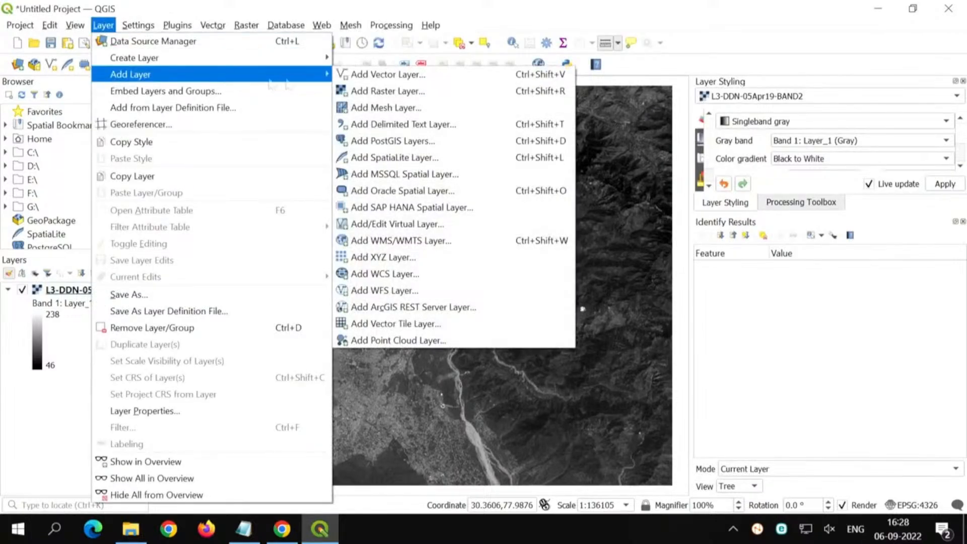
{"action": "left_click", "coordinate": [393, 92]}
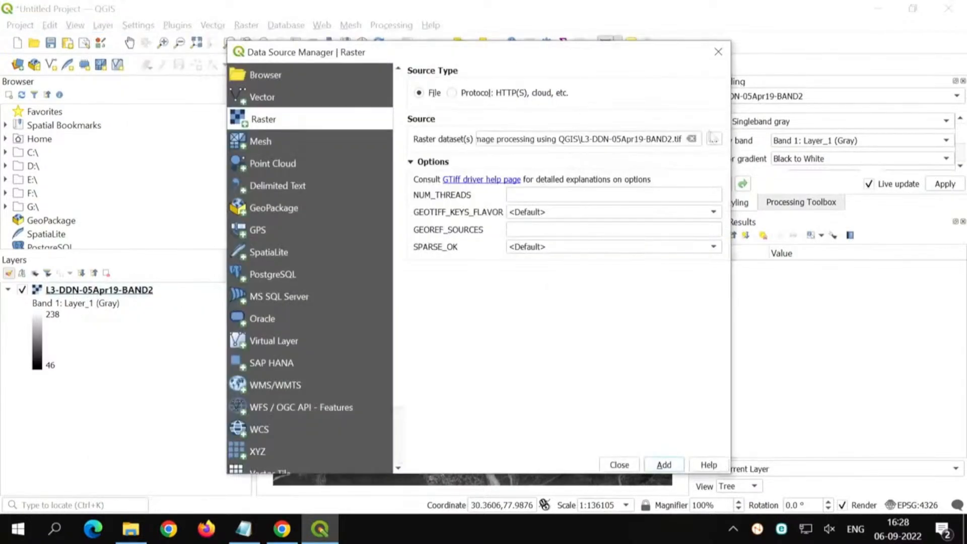
{"action": "left_click", "coordinate": [713, 138]}
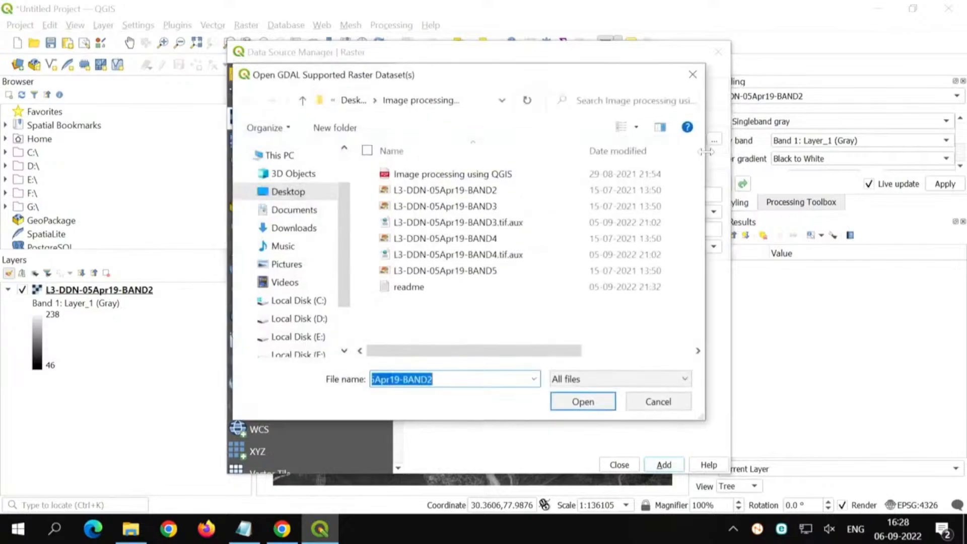
{"action": "left_click", "coordinate": [503, 207]}
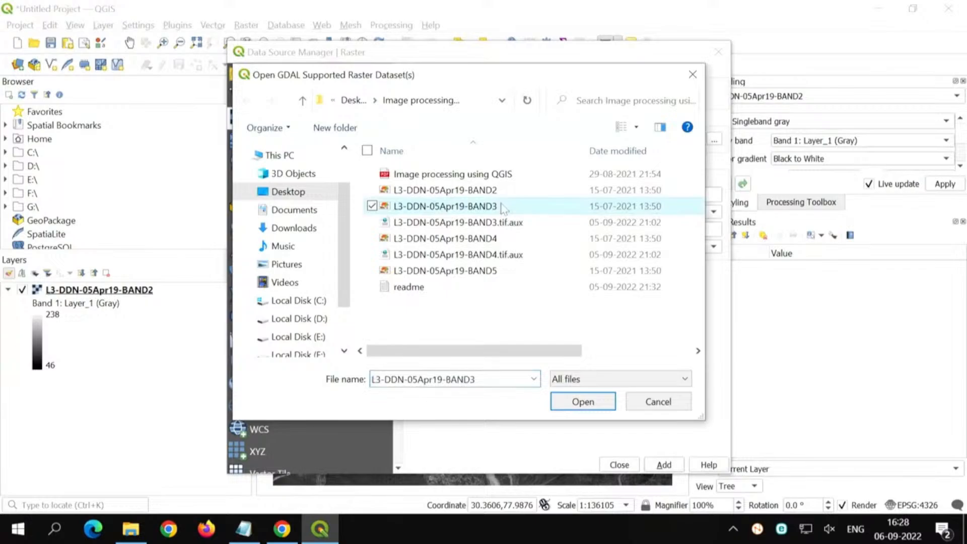
{"action": "left_click", "coordinate": [502, 240], "text": "ctrl"}
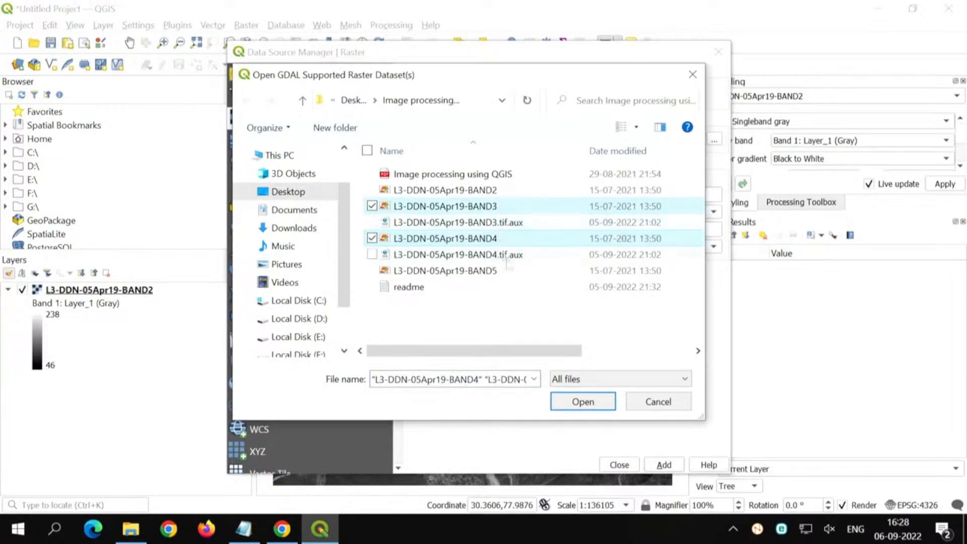
{"action": "left_click", "coordinate": [579, 403]}
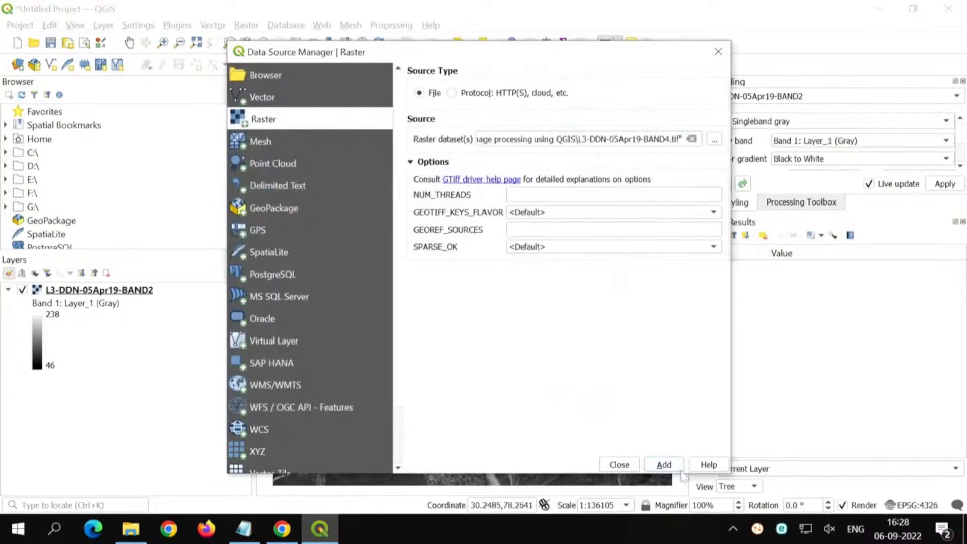
{"action": "left_click", "coordinate": [657, 463]}
{"action": "left_click", "coordinate": [624, 465]}
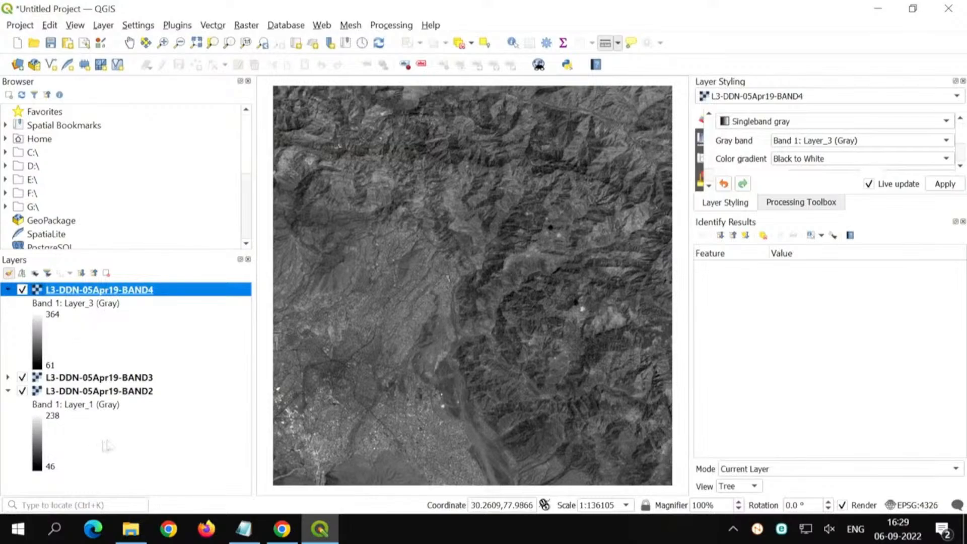
Step: Compare the three band images by hiding the BAND4 and BAND3 layers and showing them again
{"action": "left_click", "coordinate": [23, 291]}
{"action": "left_click", "coordinate": [23, 290]}
{"action": "left_click", "coordinate": [22, 291]}
{"action": "left_click", "coordinate": [23, 378]}
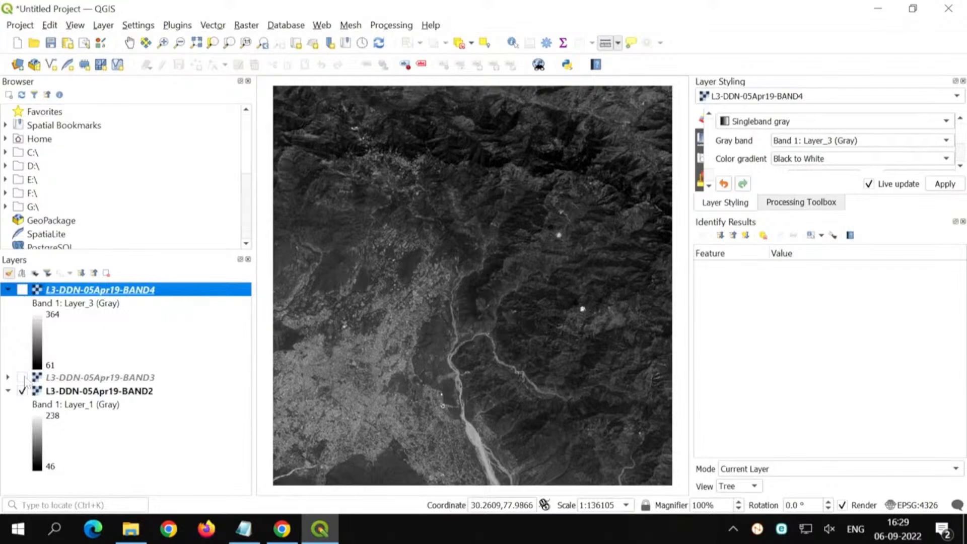
{"action": "left_click", "coordinate": [22, 378]}
{"action": "left_click", "coordinate": [22, 291]}
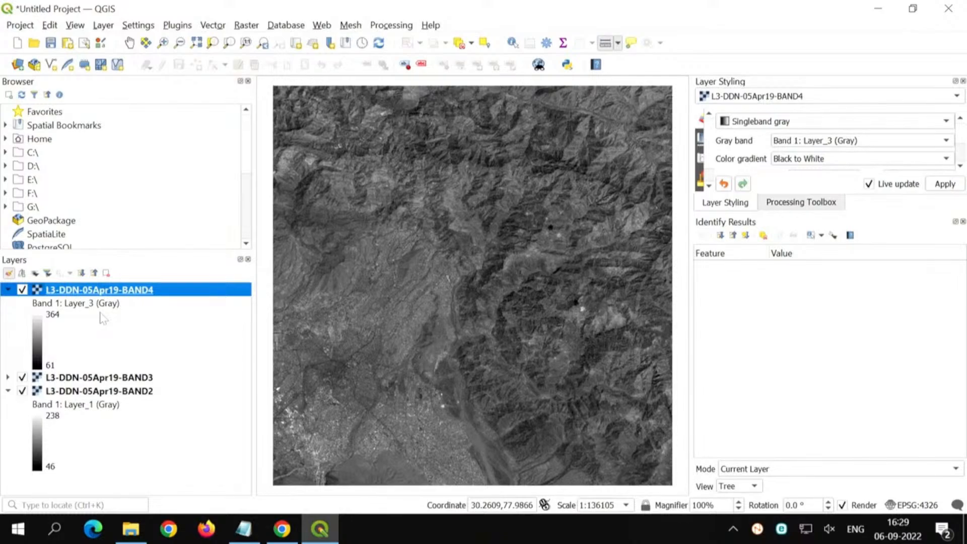
Step: Start a raster Merge with all three band layers as inputs, ordered BAND4, BAND3, BAND2
{"action": "left_click", "coordinate": [252, 27]}
{"action": "mouse_move", "coordinate": [318, 109]}
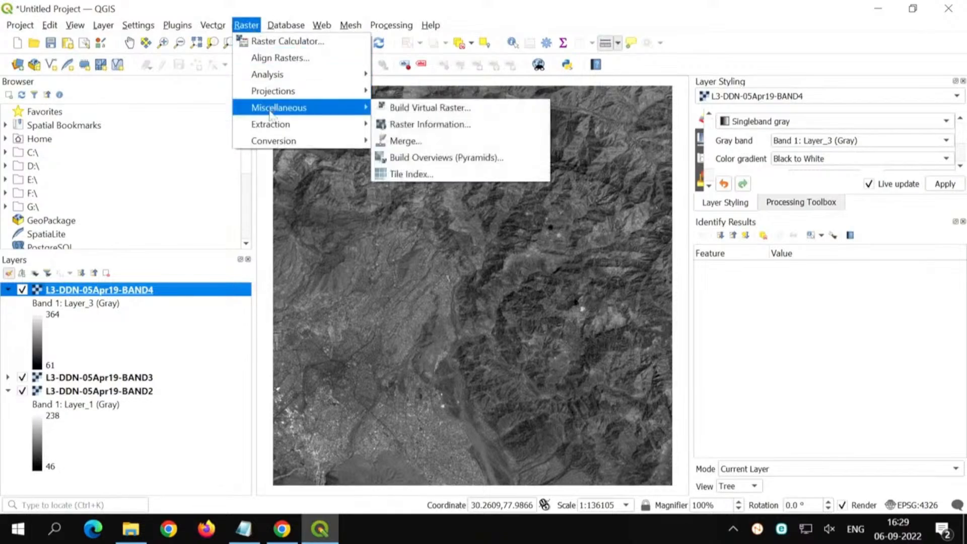
{"action": "left_click", "coordinate": [417, 144]}
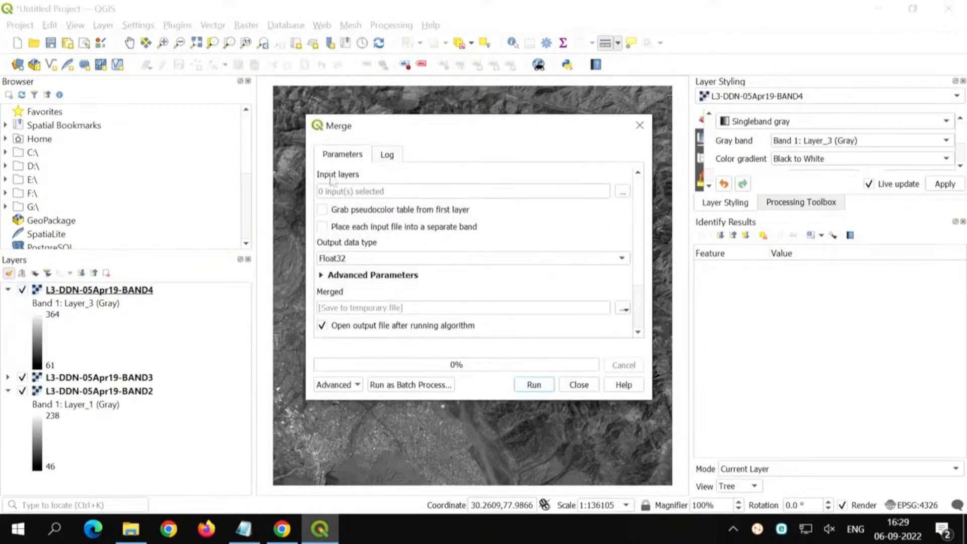
{"action": "left_click_drag", "start_coordinate": [444, 115], "coordinate": [451, 62]}
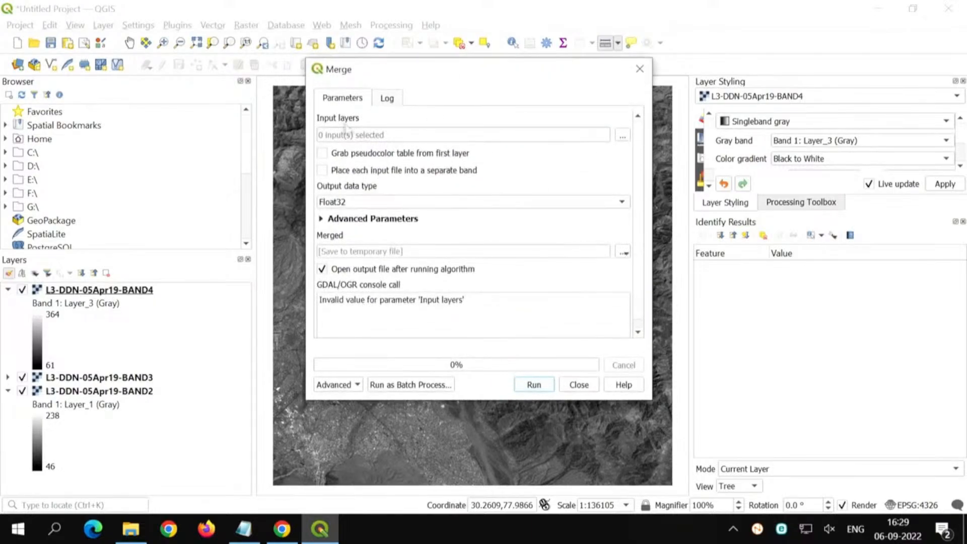
{"action": "left_click", "coordinate": [623, 137]}
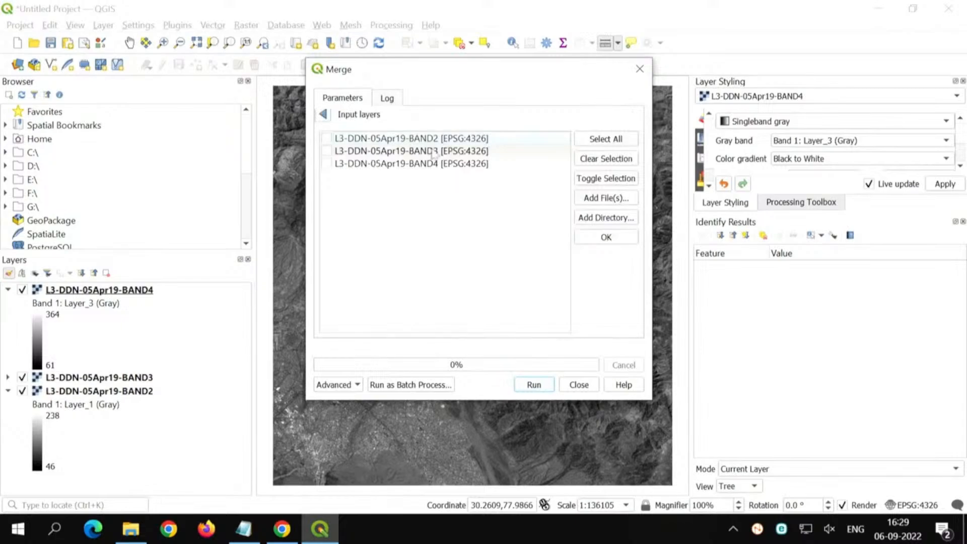
{"action": "left_click", "coordinate": [606, 139]}
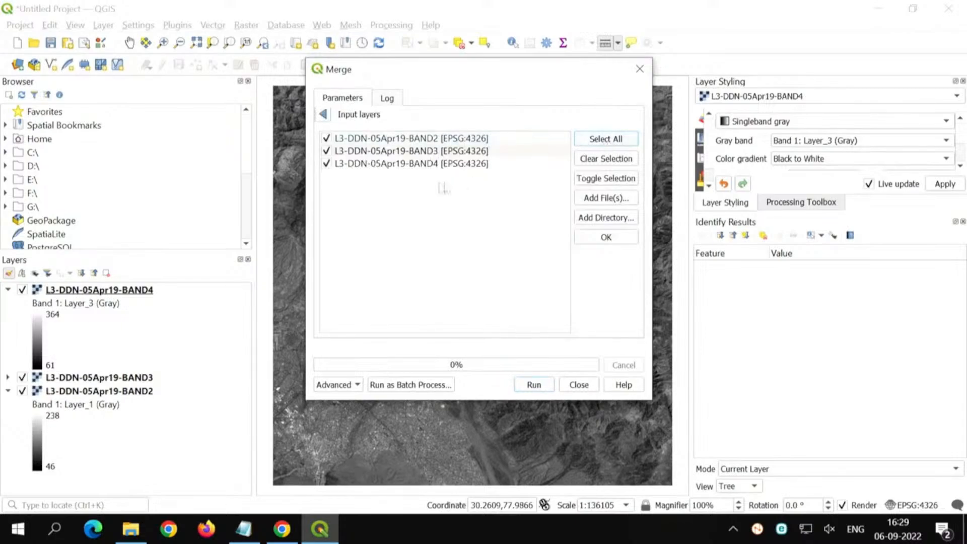
{"action": "left_click", "coordinate": [441, 152]}
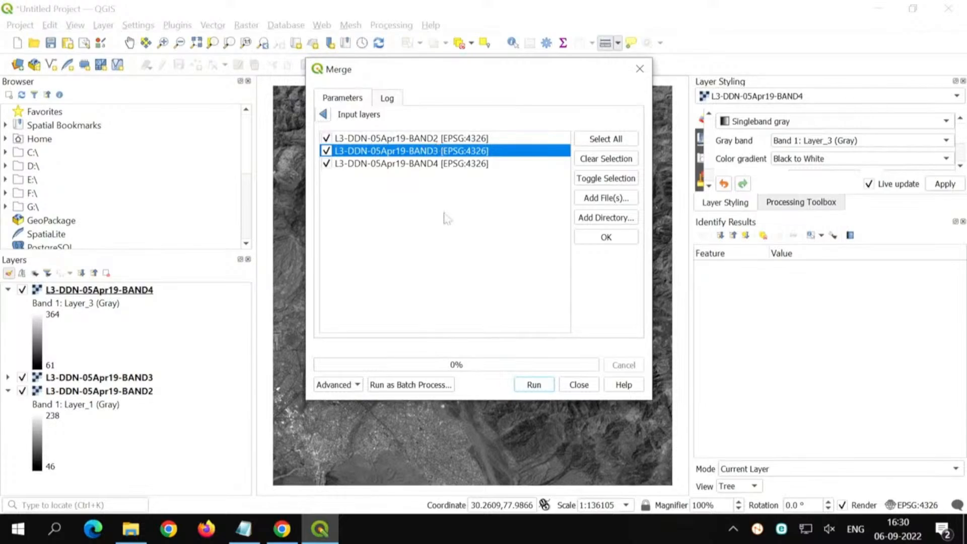
{"action": "left_click_drag", "start_coordinate": [457, 152], "coordinate": [456, 173]}
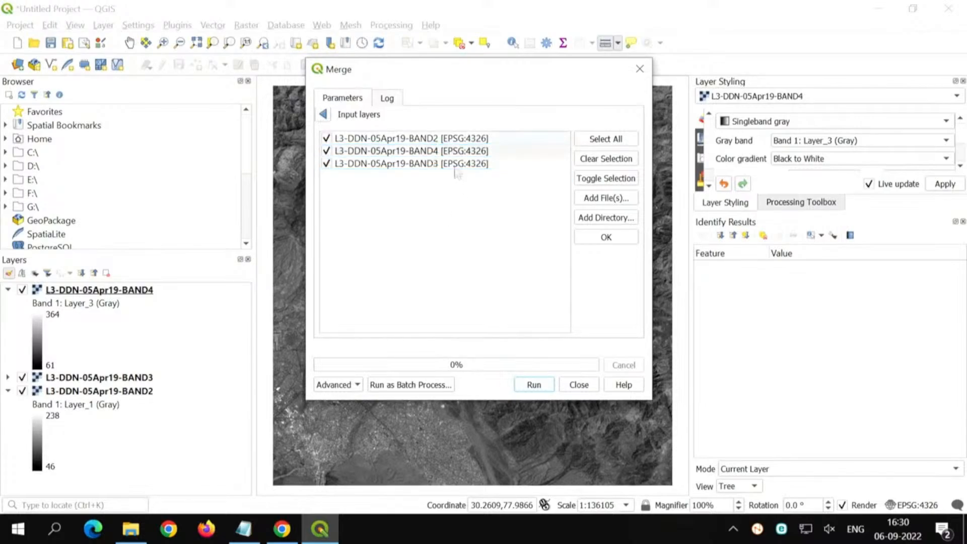
{"action": "left_click_drag", "start_coordinate": [457, 138], "coordinate": [458, 191]}
{"action": "left_click", "coordinate": [606, 237]}
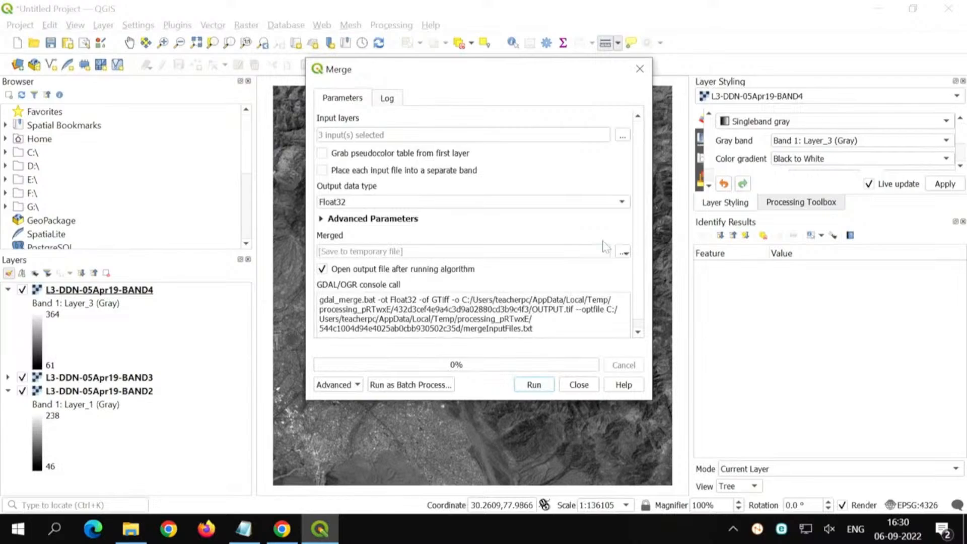
Step: Set the merge to place each input file into a separate band with UInt16 as the output data type
{"action": "left_click", "coordinate": [322, 171]}
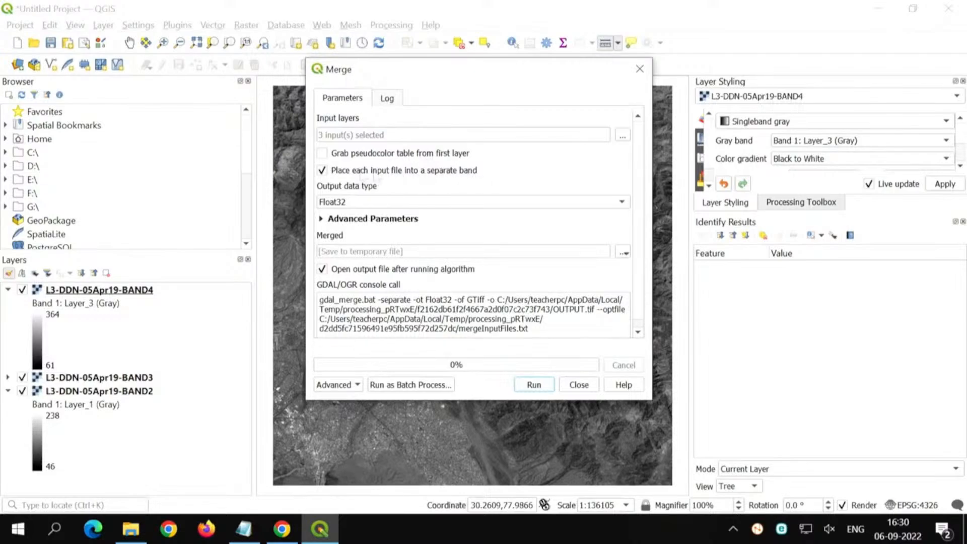
{"action": "left_click", "coordinate": [323, 171]}
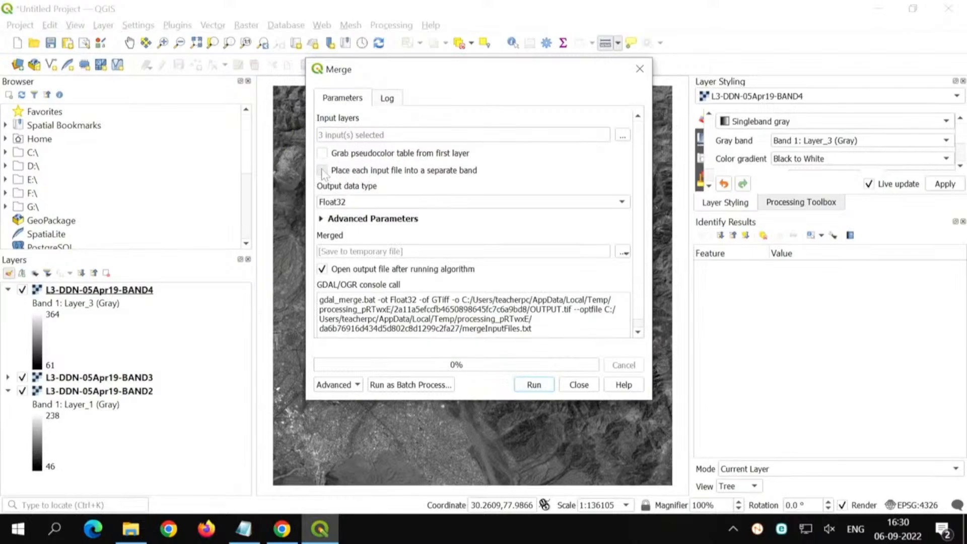
{"action": "left_click", "coordinate": [323, 172]}
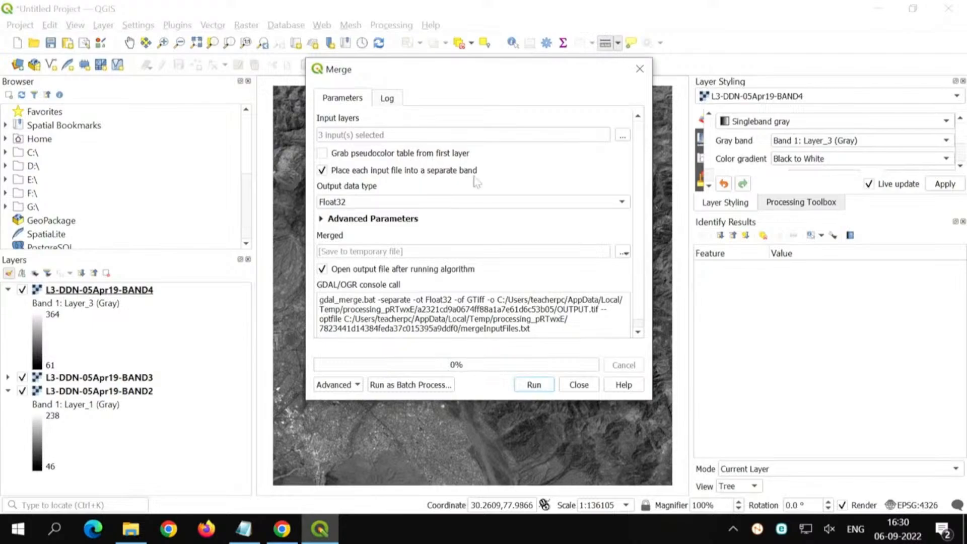
{"action": "left_click", "coordinate": [352, 204]}
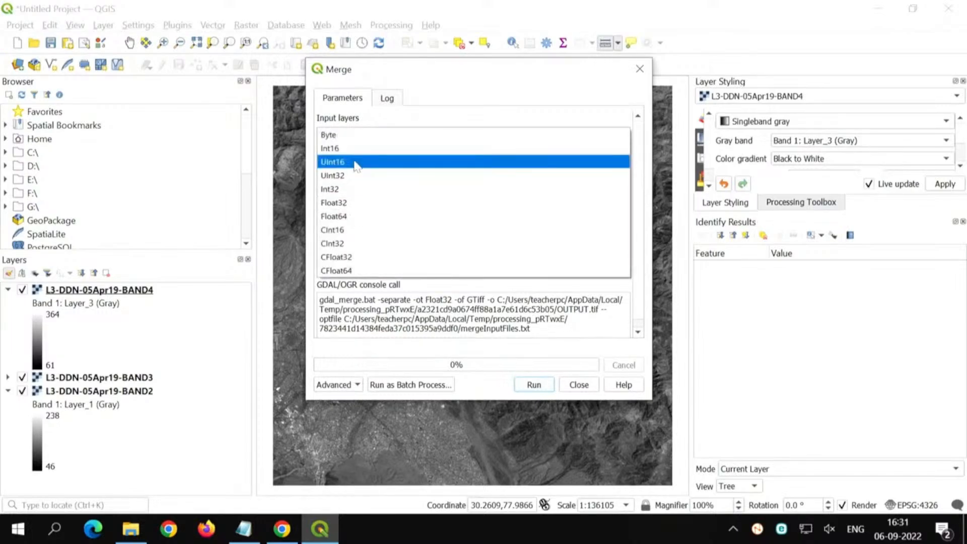
{"action": "left_click", "coordinate": [355, 162]}
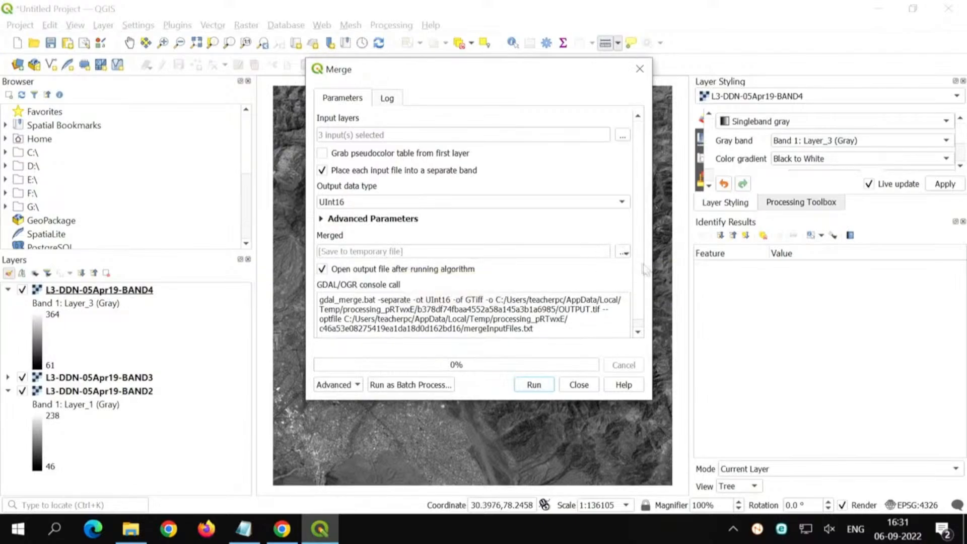
Step: Set the merge output to a TIF file named False color composite in the Image processing using QGIS folder
{"action": "left_click", "coordinate": [624, 252]}
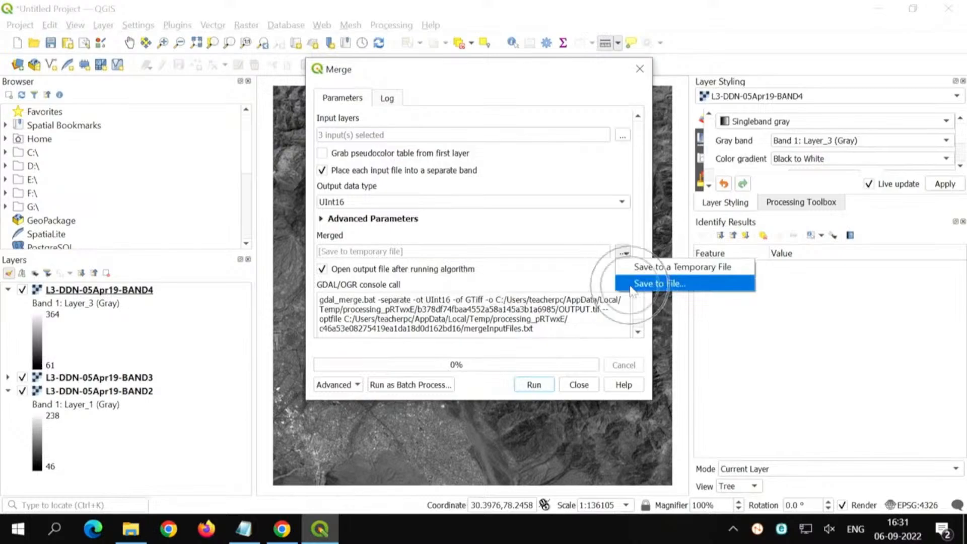
{"action": "left_click", "coordinate": [633, 284]}
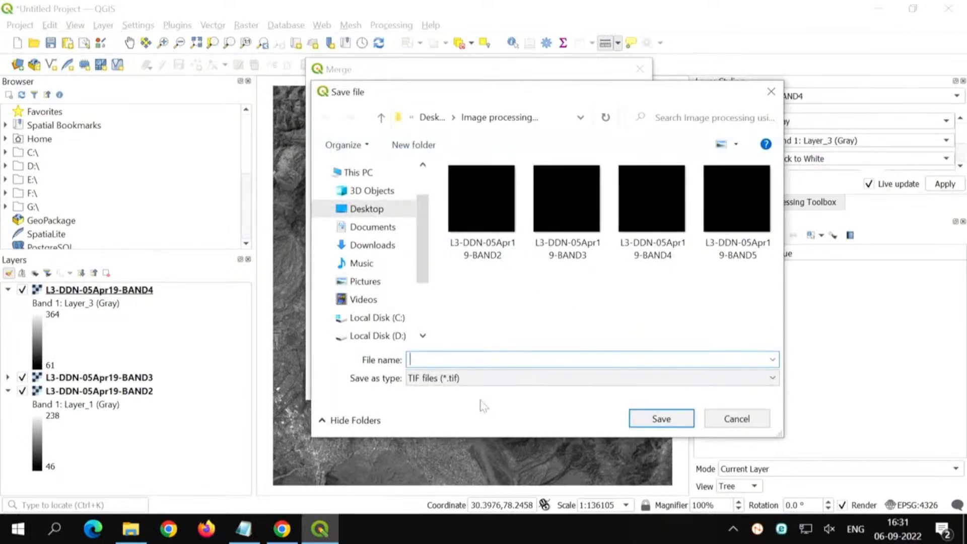
{"action": "type", "text": "False color composite"}
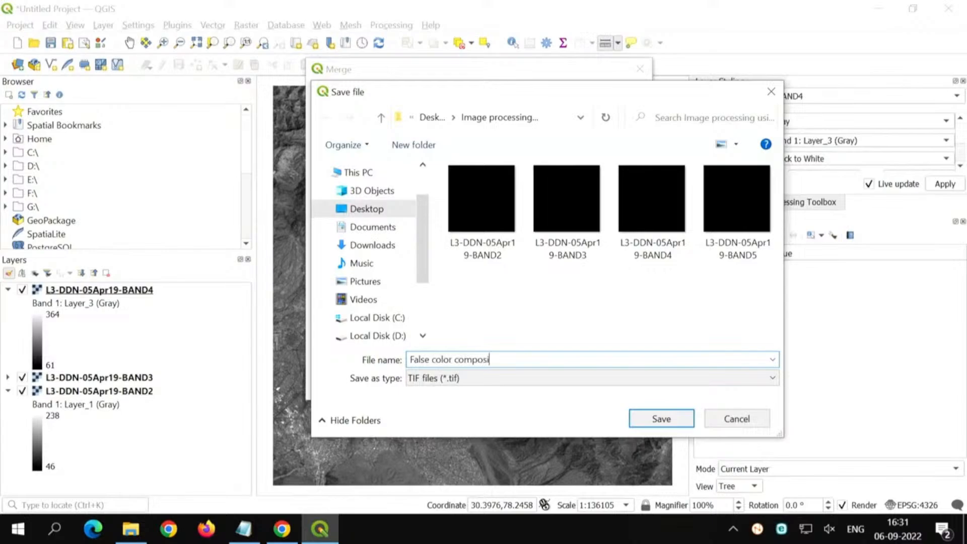
{"action": "key", "text": "Return"}
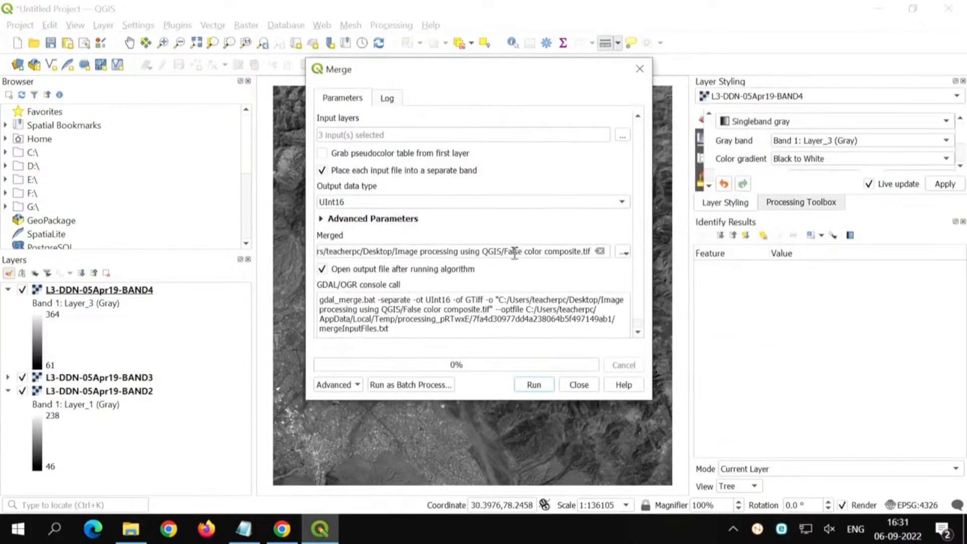
Step: Run the merge, check the end of its log, and close the Merge dialog
{"action": "left_click", "coordinate": [535, 385]}
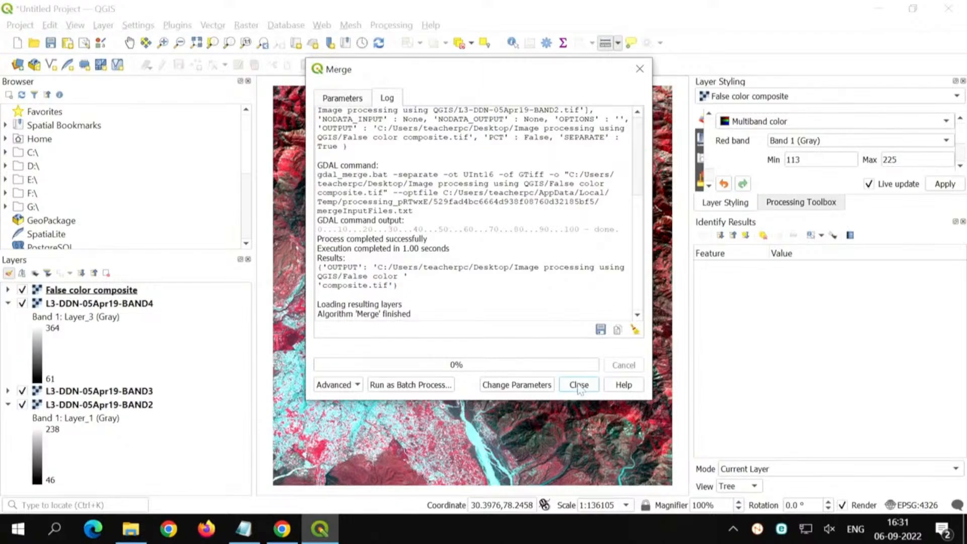
{"action": "left_click_drag", "start_coordinate": [326, 314], "coordinate": [406, 314]}
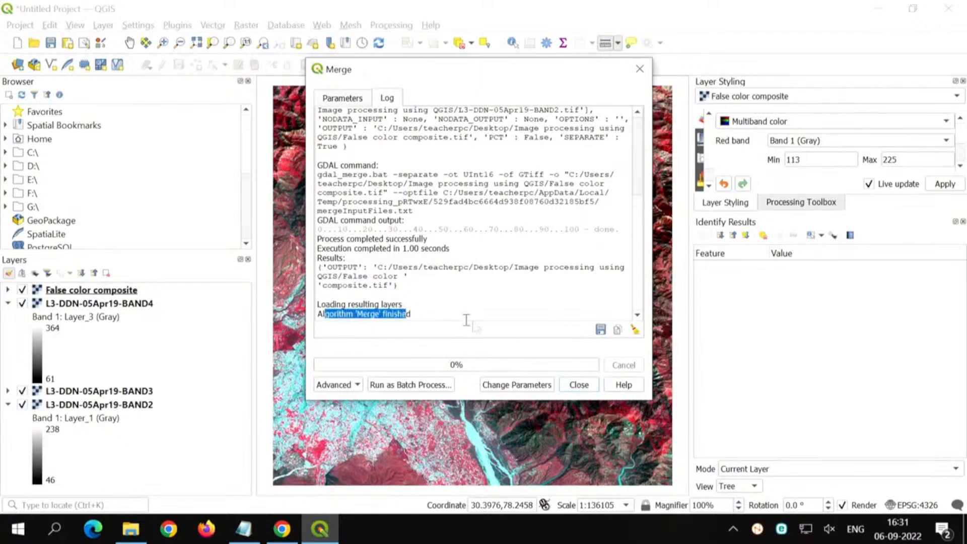
{"action": "left_click", "coordinate": [585, 385]}
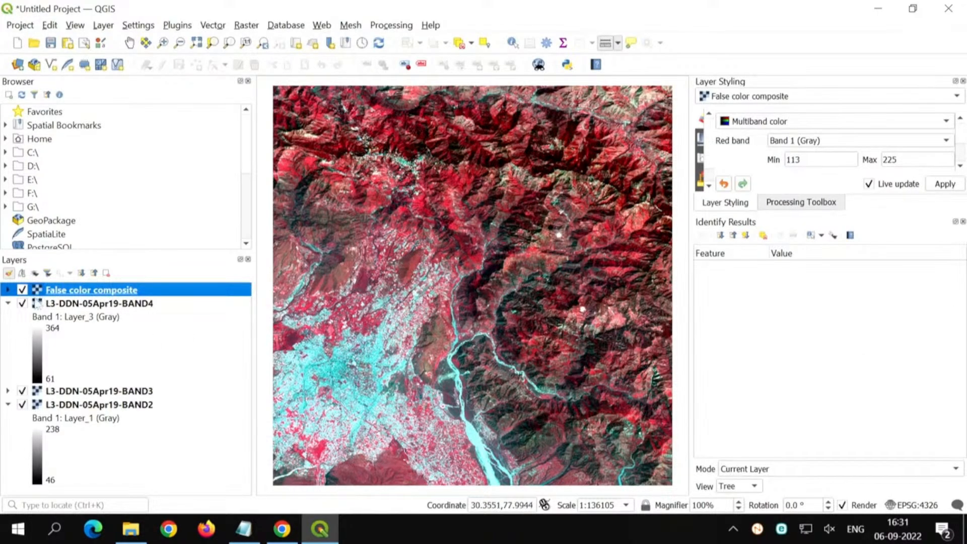
Step: Hide the BAND4, BAND3 and BAND2 layers and check the False color composite by switching it off and on
{"action": "left_click", "coordinate": [21, 304]}
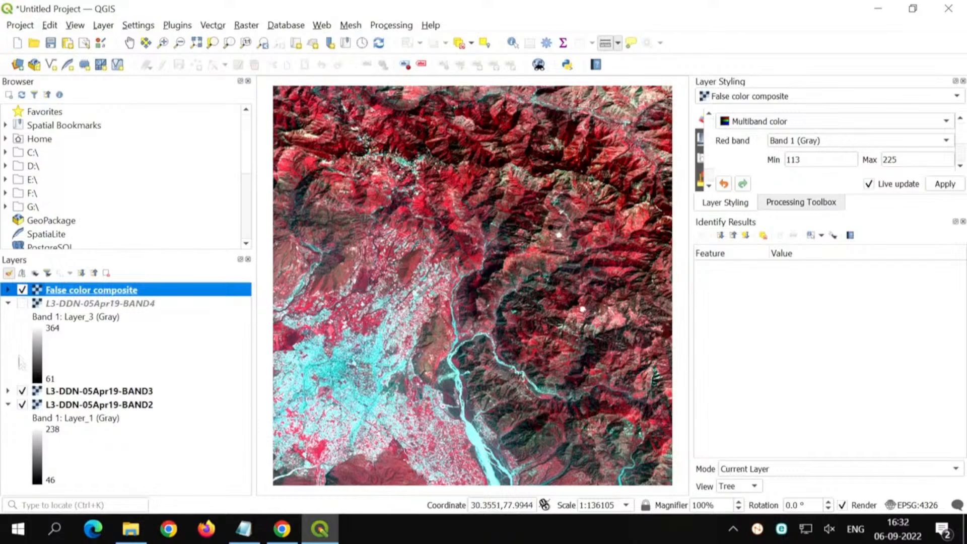
{"action": "left_click", "coordinate": [21, 391]}
{"action": "left_click", "coordinate": [22, 404]}
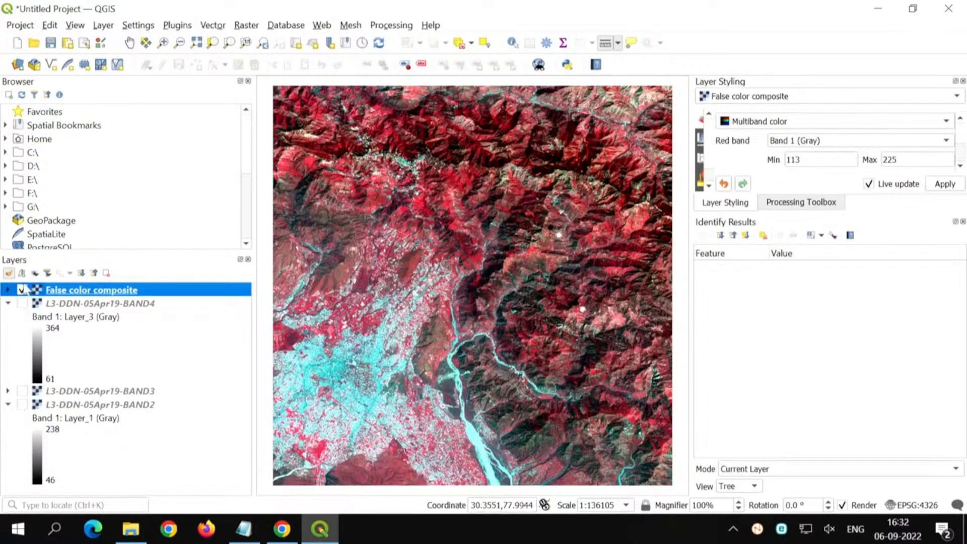
{"action": "left_click", "coordinate": [22, 291]}
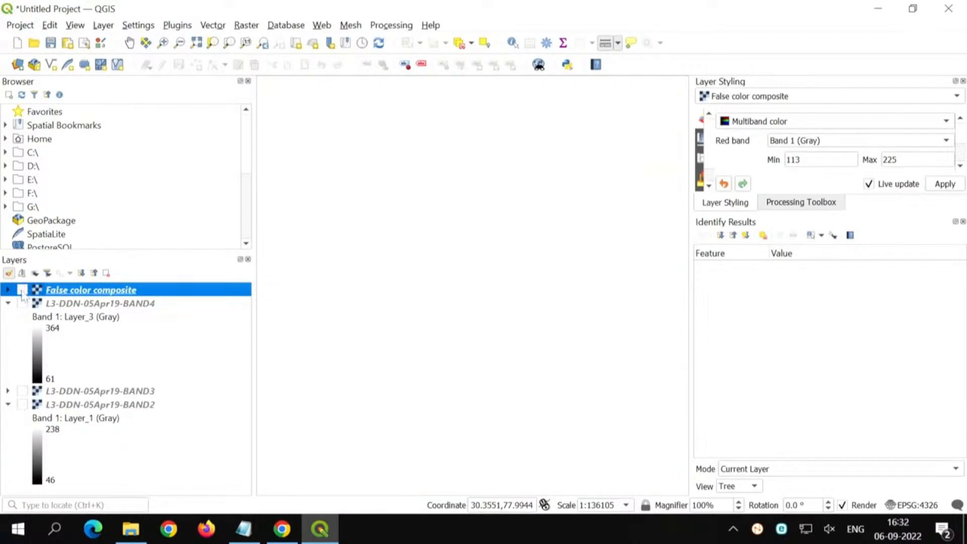
{"action": "left_click", "coordinate": [22, 291]}
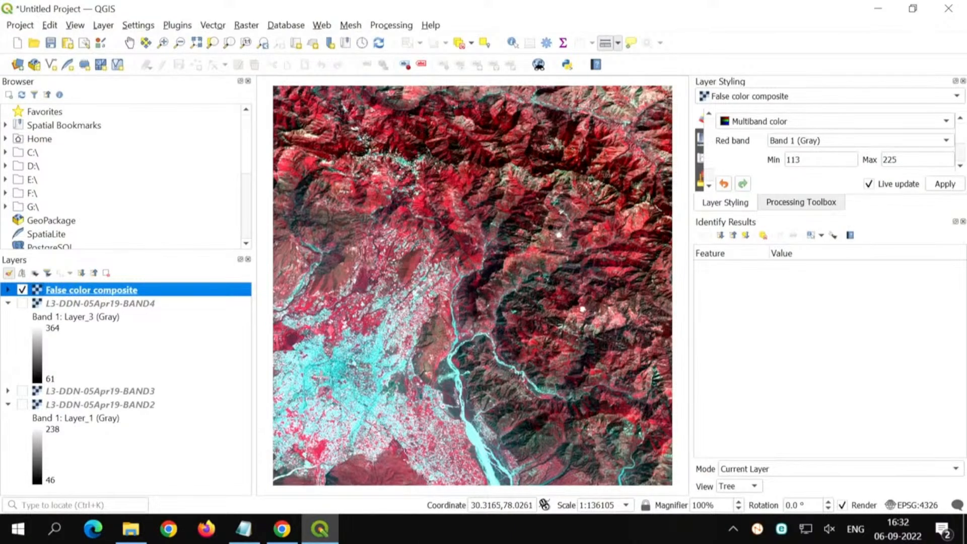
Step: Examine the False color composite up close across the built-up area, the hills and the river valley
{"action": "scroll", "coordinate": [376, 323], "scroll_direction": "up", "scroll_amount": 2}
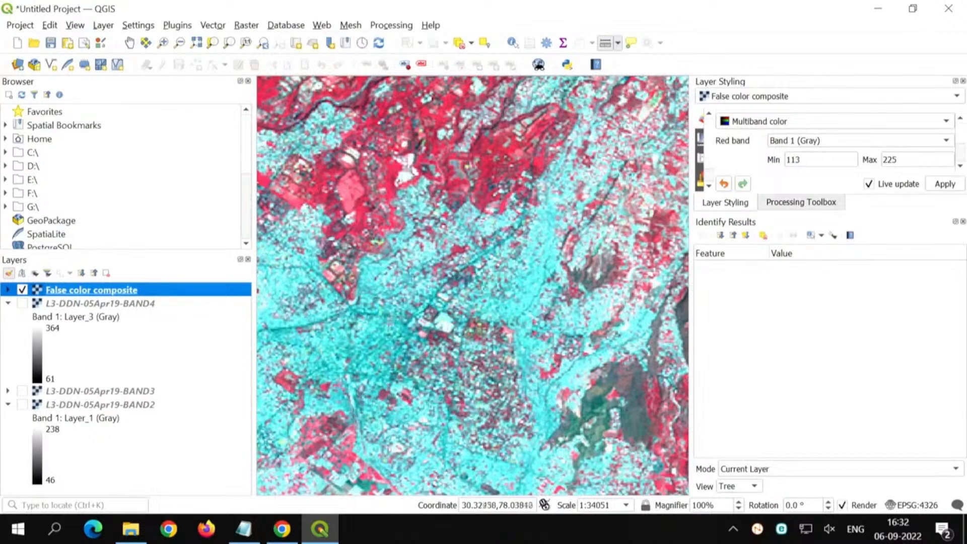
{"action": "scroll", "coordinate": [444, 285], "scroll_direction": "down", "scroll_amount": 1}
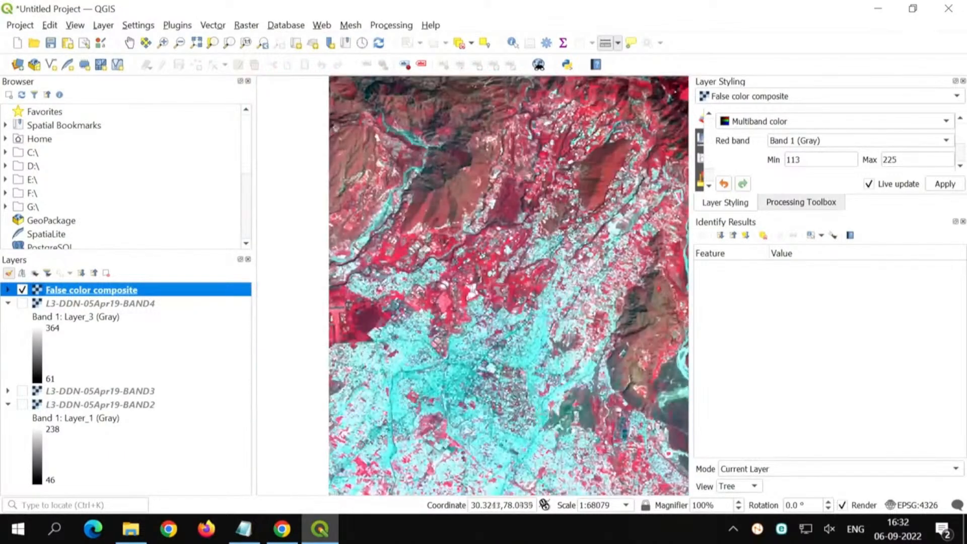
{"action": "scroll", "coordinate": [348, 331], "scroll_direction": "up", "scroll_amount": 1}
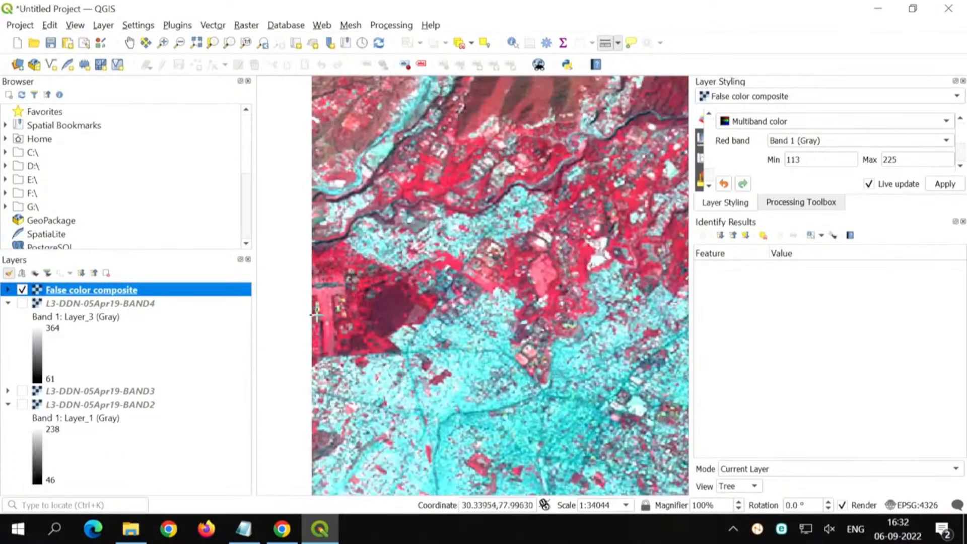
{"action": "scroll", "coordinate": [316, 316], "scroll_direction": "up", "scroll_amount": 1}
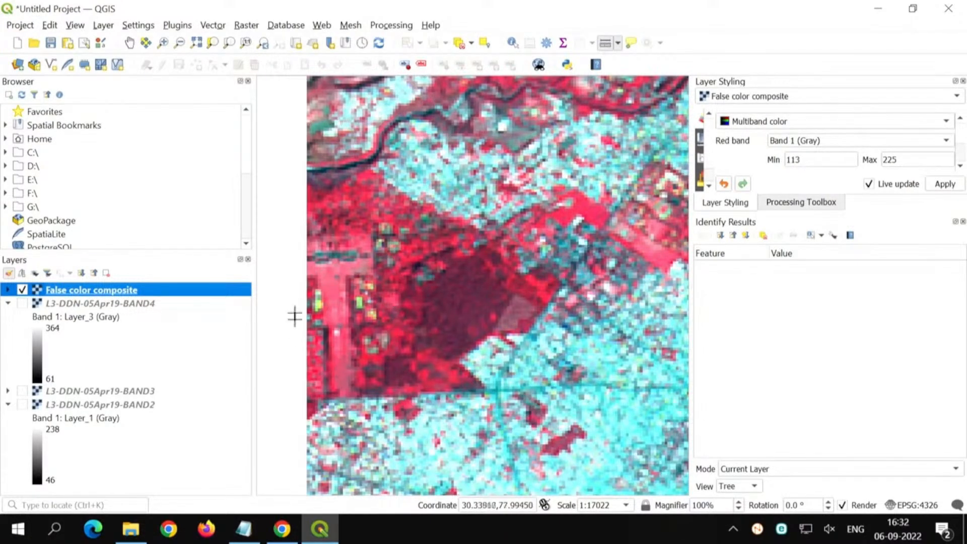
{"action": "scroll", "coordinate": [363, 333], "scroll_direction": "down", "scroll_amount": 1}
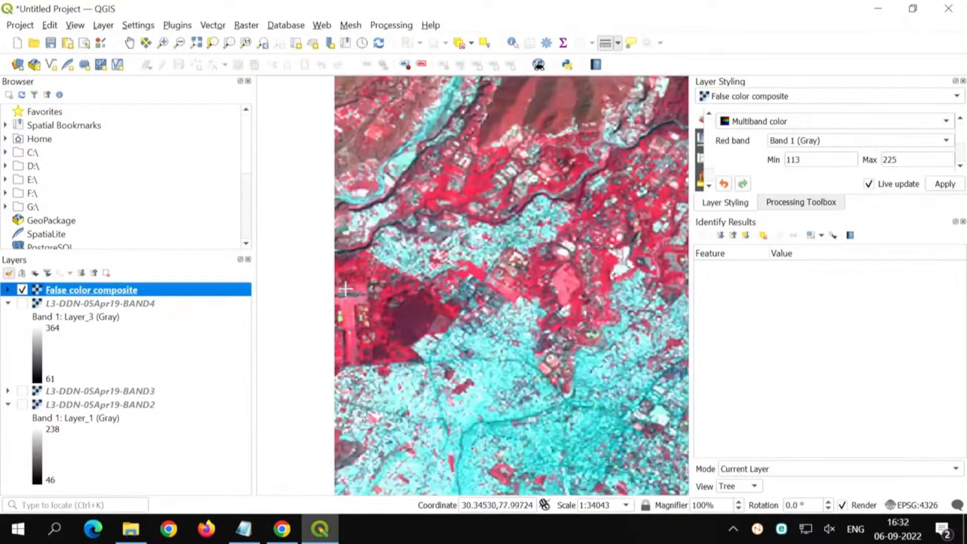
{"action": "left_click", "coordinate": [129, 44]}
{"action": "left_click_drag", "start_coordinate": [557, 262], "coordinate": [450, 404]}
{"action": "left_click_drag", "start_coordinate": [580, 425], "coordinate": [520, 448]}
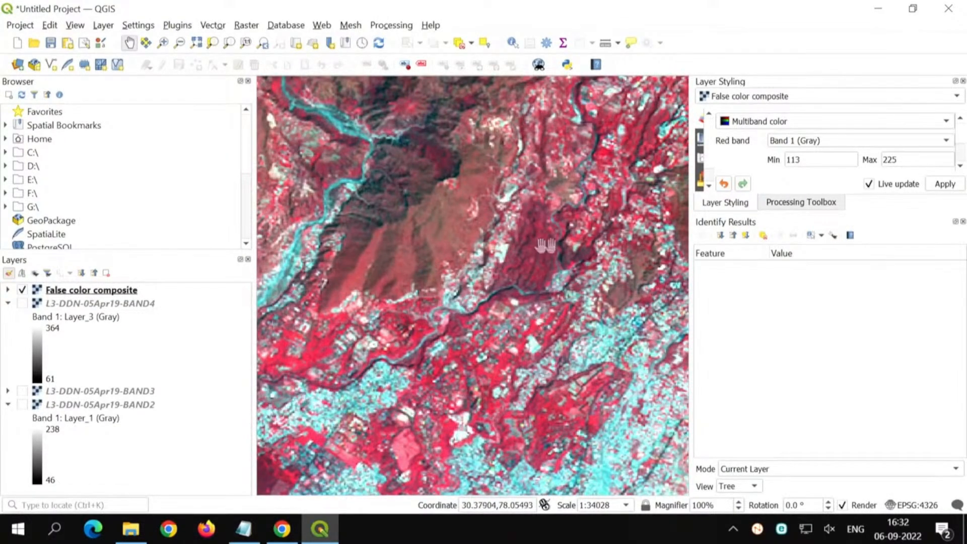
{"action": "left_click_drag", "start_coordinate": [579, 177], "coordinate": [557, 476]}
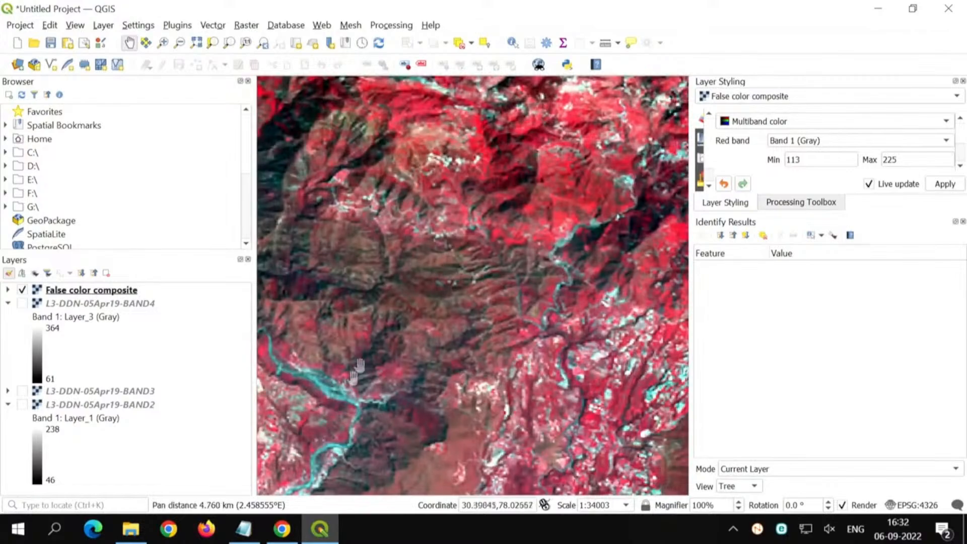
{"action": "left_click_drag", "start_coordinate": [452, 169], "coordinate": [407, 399]}
{"action": "left_click_drag", "start_coordinate": [655, 356], "coordinate": [458, 381]}
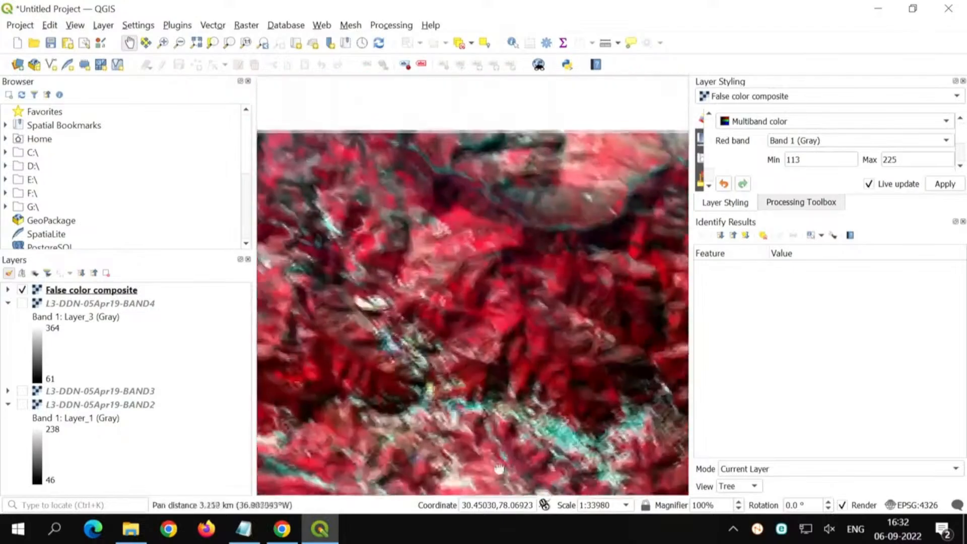
{"action": "left_click_drag", "start_coordinate": [443, 320], "coordinate": [596, 370]}
{"action": "left_click_drag", "start_coordinate": [598, 403], "coordinate": [355, 305]}
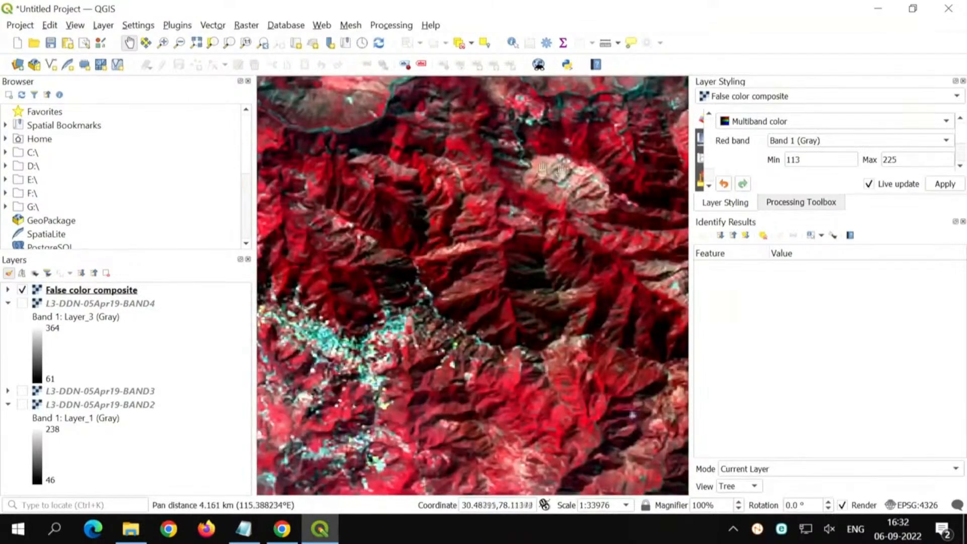
{"action": "left_click_drag", "start_coordinate": [587, 461], "coordinate": [377, 211]}
{"action": "left_click_drag", "start_coordinate": [367, 410], "coordinate": [475, 164]}
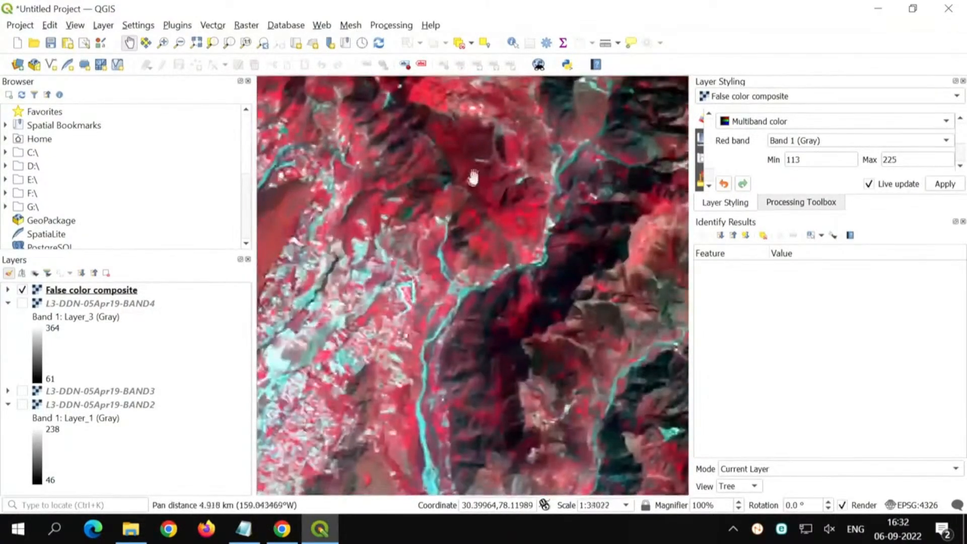
{"action": "left_click_drag", "start_coordinate": [413, 397], "coordinate": [461, 165]}
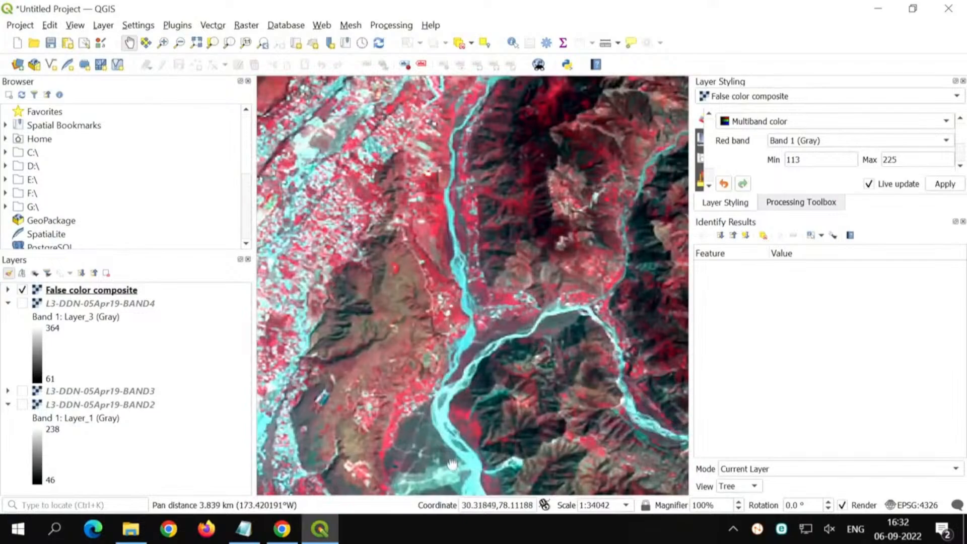
{"action": "left_click_drag", "start_coordinate": [452, 465], "coordinate": [508, 192]}
{"action": "left_click_drag", "start_coordinate": [548, 443], "coordinate": [551, 325]}
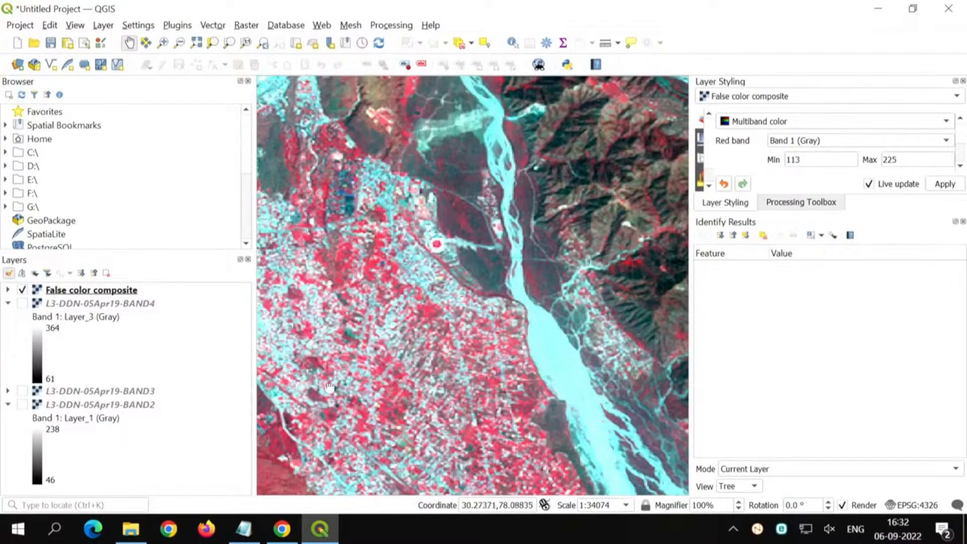
{"action": "left_click_drag", "start_coordinate": [329, 389], "coordinate": [526, 423]}
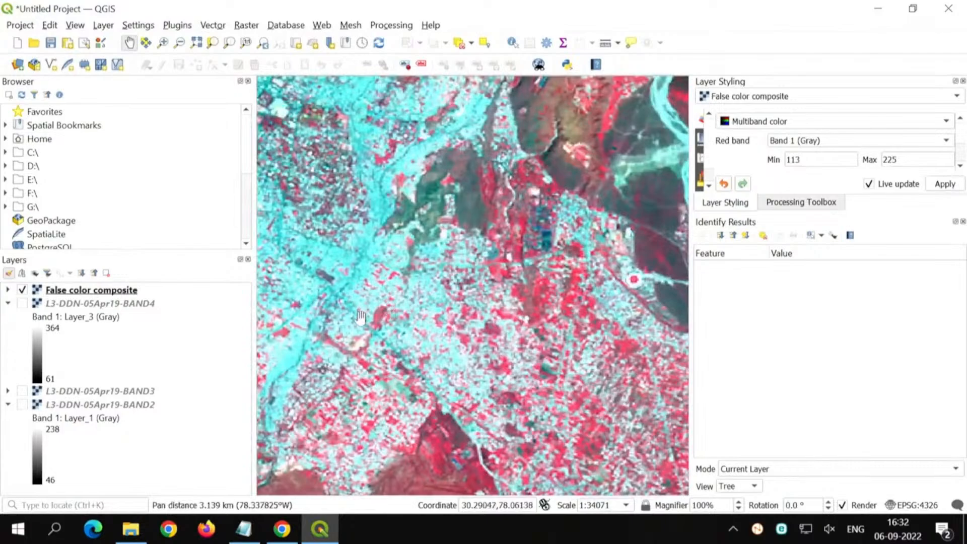
Step: Inspect the round red feature with the white rim west of the river and return to the full composite
{"action": "scroll", "coordinate": [487, 335], "scroll_direction": "down", "scroll_amount": 1}
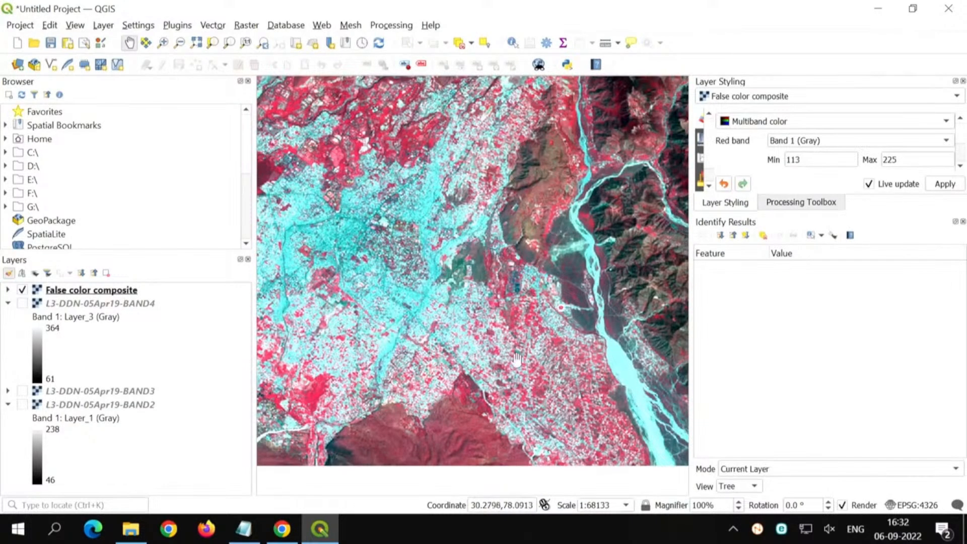
{"action": "scroll", "coordinate": [559, 311], "scroll_direction": "up", "scroll_amount": 2}
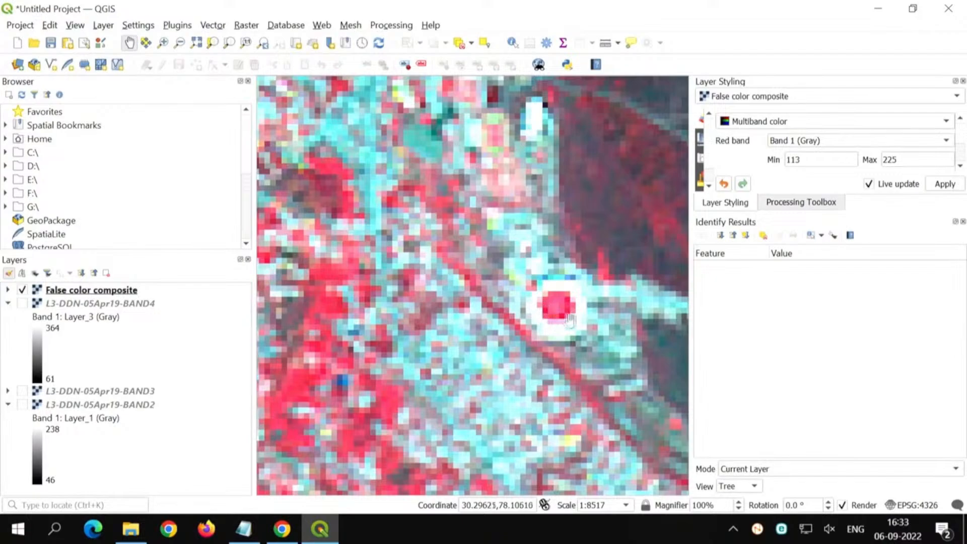
{"action": "scroll", "coordinate": [556, 316], "scroll_direction": "down", "scroll_amount": 2}
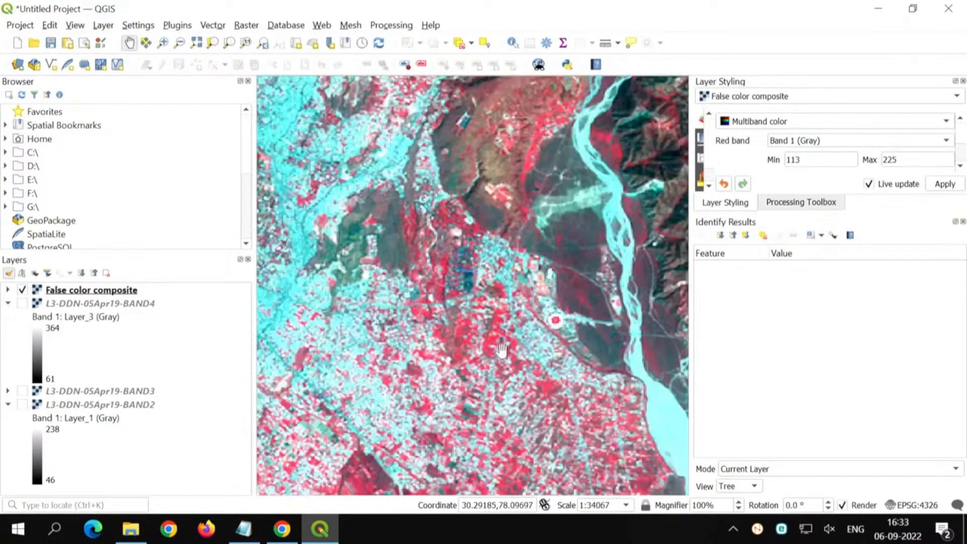
{"action": "scroll", "coordinate": [502, 347], "scroll_direction": "down", "scroll_amount": 1}
{"action": "left_click_drag", "start_coordinate": [403, 434], "coordinate": [448, 403]}
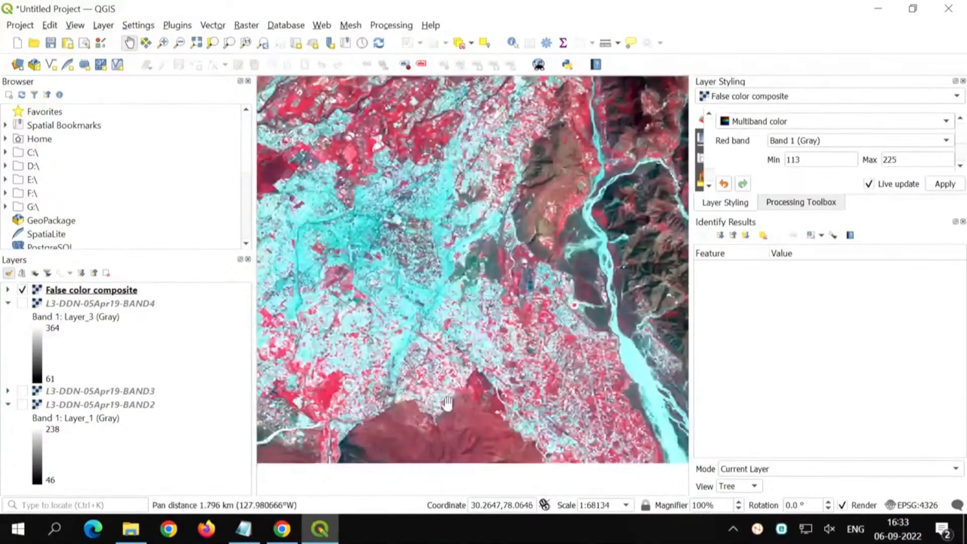
{"action": "scroll", "coordinate": [447, 403], "scroll_direction": "down", "scroll_amount": 1}
{"action": "left_click_drag", "start_coordinate": [514, 220], "coordinate": [446, 274]}
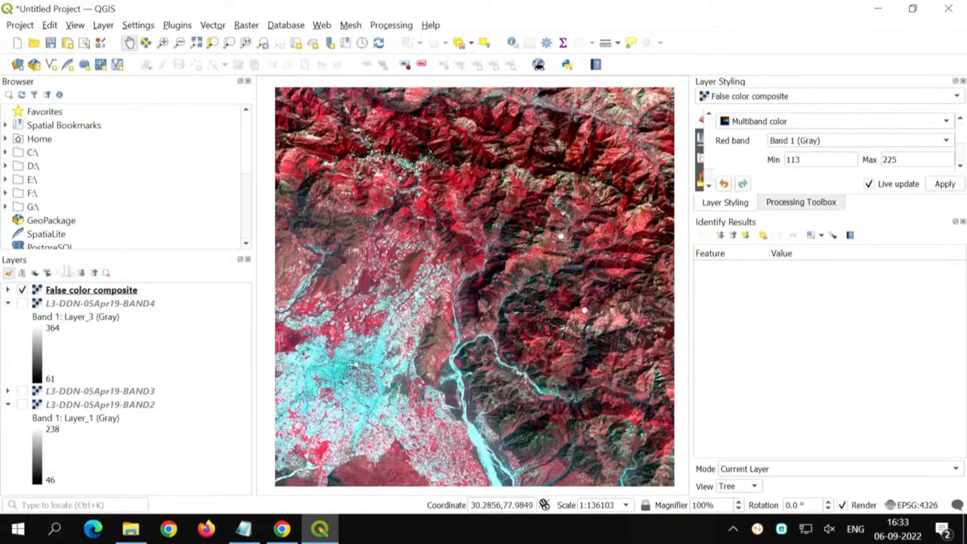
Step: Show L3-DDN-05Apr19-BAND2 in place of the False color composite and collapse all layer legends
{"action": "left_click", "coordinate": [22, 291]}
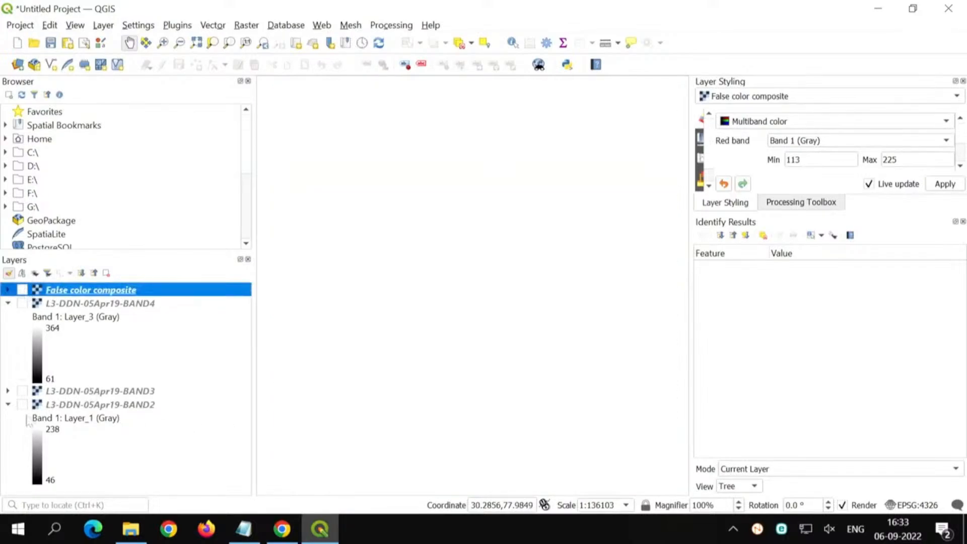
{"action": "left_click", "coordinate": [22, 405]}
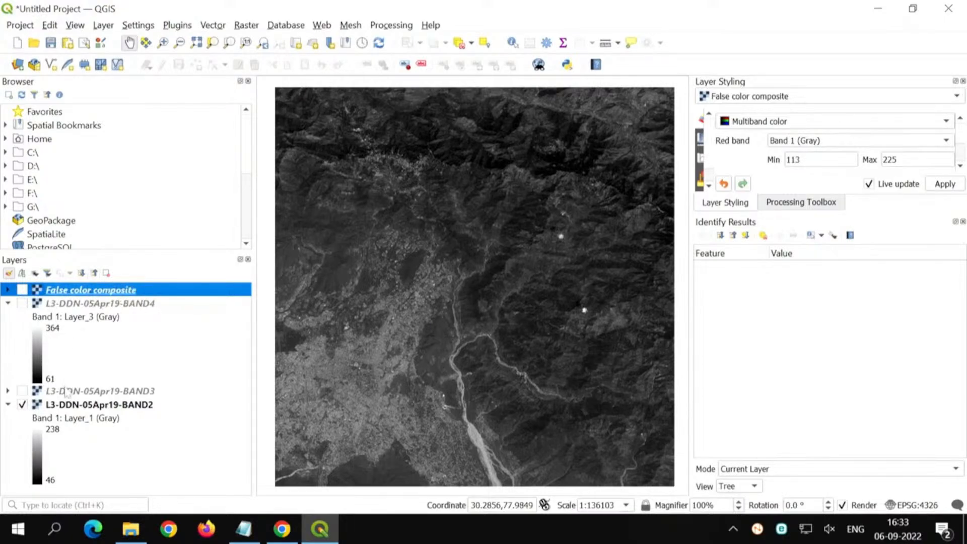
{"action": "left_click", "coordinate": [95, 273]}
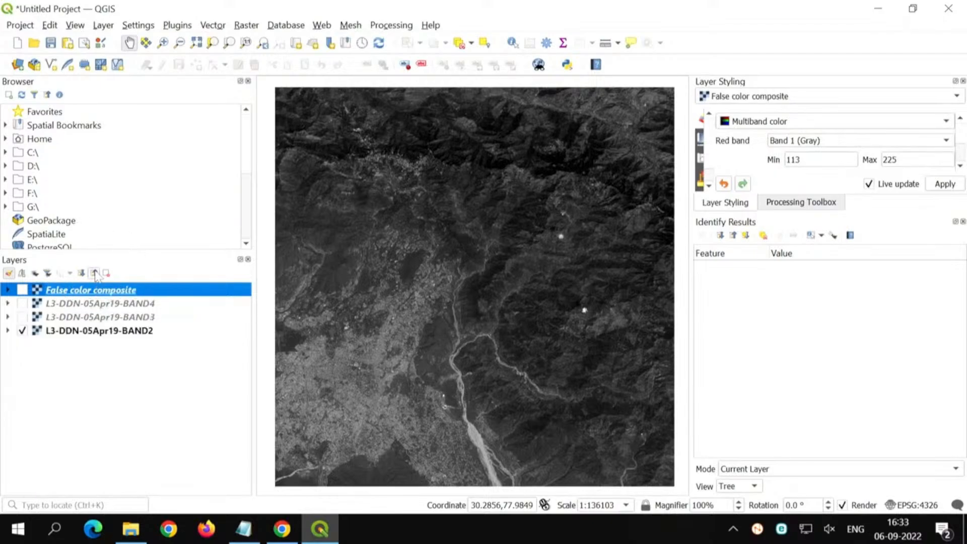
Step: Expand all layer legends to review their band entries and collapse them again
{"action": "left_click", "coordinate": [82, 274]}
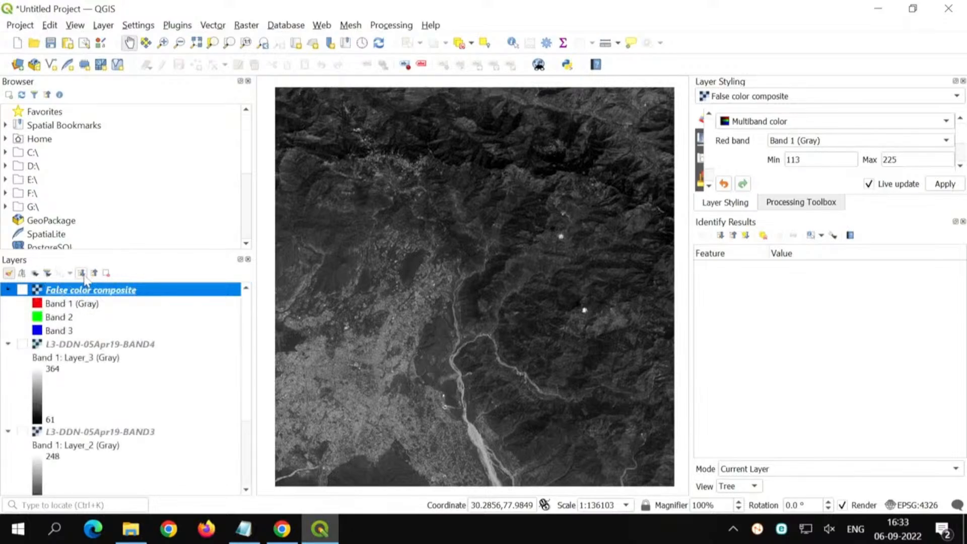
{"action": "scroll", "coordinate": [80, 374], "scroll_direction": "down", "scroll_amount": 3}
{"action": "scroll", "coordinate": [80, 373], "scroll_direction": "up", "scroll_amount": 3}
{"action": "left_click", "coordinate": [94, 273]}
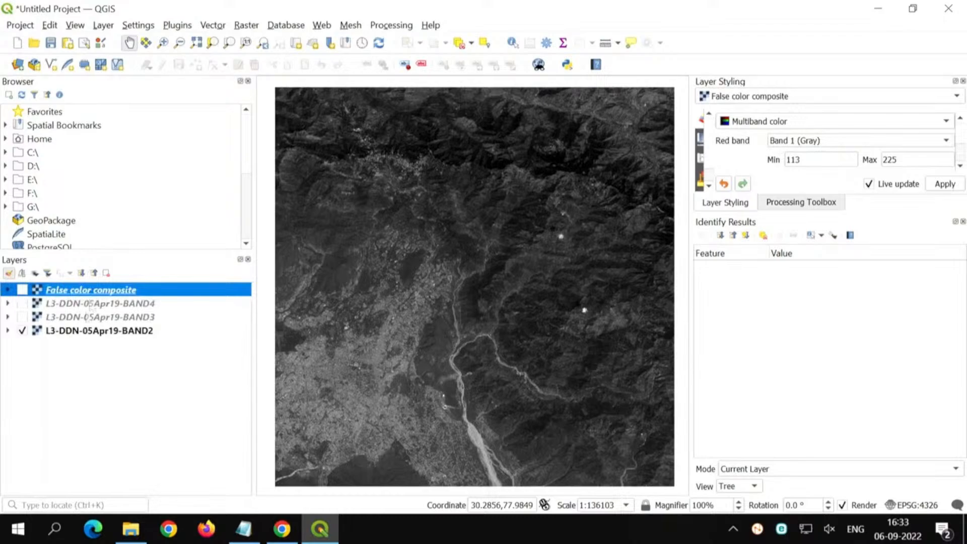
Step: Show all layers together, hide them all, and display only L3-DDN-05Apr19-BAND2
{"action": "left_click", "coordinate": [56, 385]}
{"action": "left_click", "coordinate": [35, 274]}
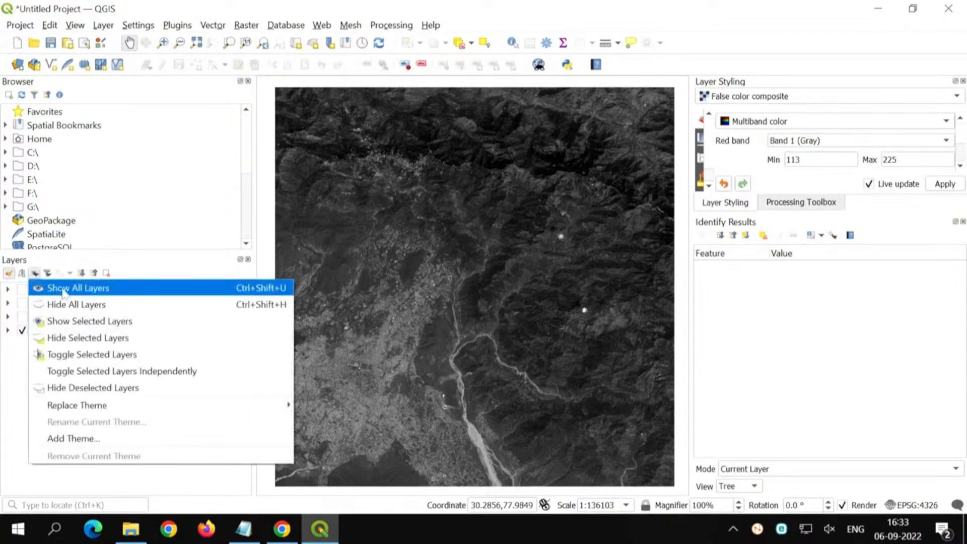
{"action": "left_click", "coordinate": [66, 289]}
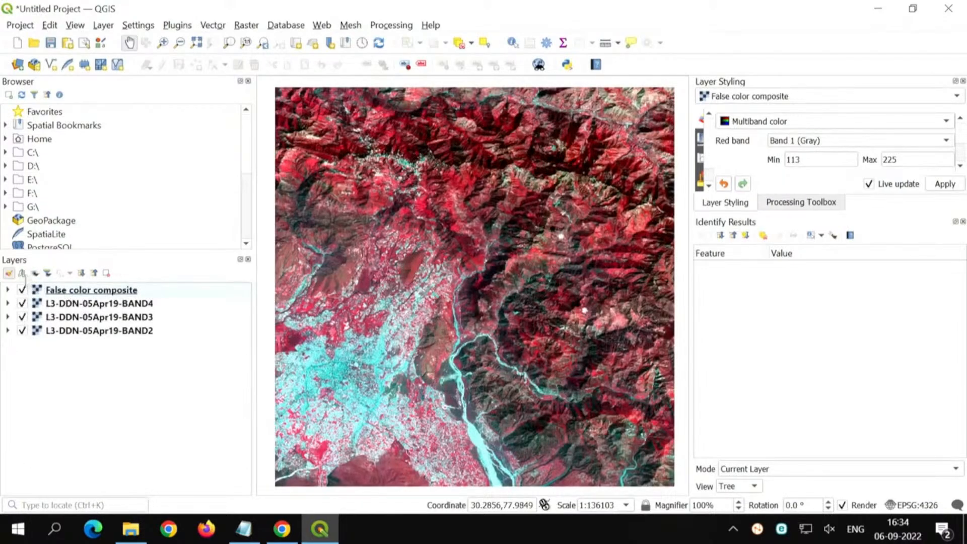
{"action": "left_click", "coordinate": [21, 273]}
{"action": "left_click", "coordinate": [83, 304]}
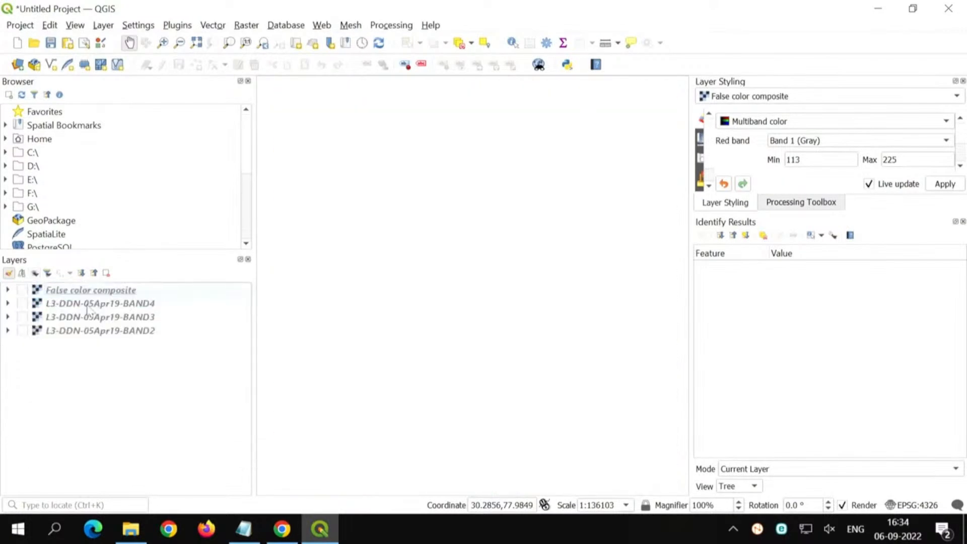
{"action": "left_click", "coordinate": [22, 331]}
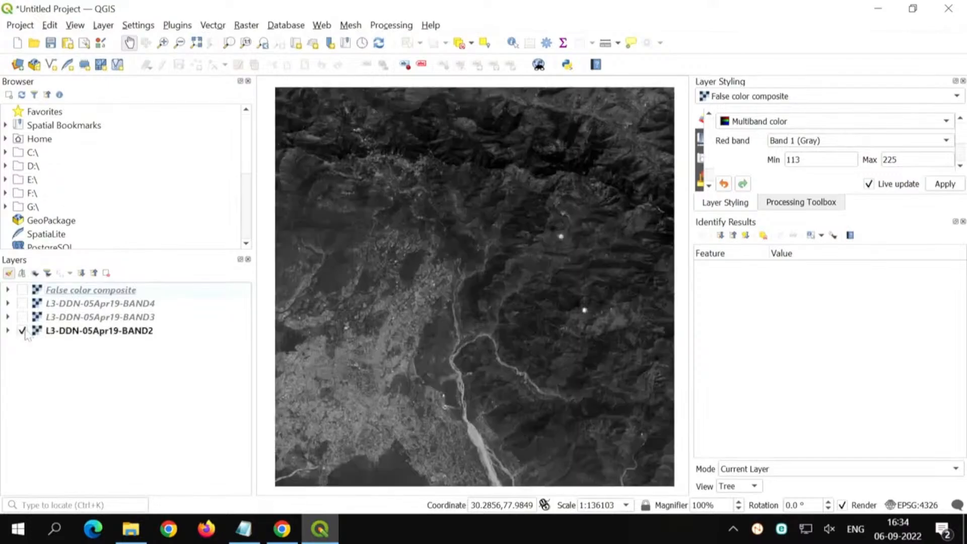
Step: Select L3-DDN-05Apr19-BAND2 for styling, make room by closing Identify Results and widening Layer Styling, and expand the layer's legend
{"action": "left_click", "coordinate": [65, 331]}
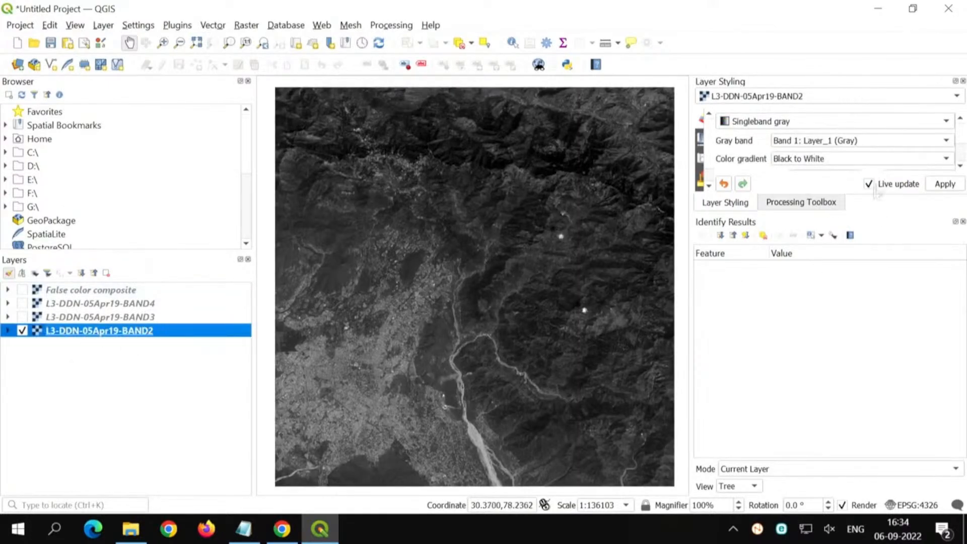
{"action": "key", "text": "ctrl"}
{"action": "left_click", "coordinate": [962, 222]}
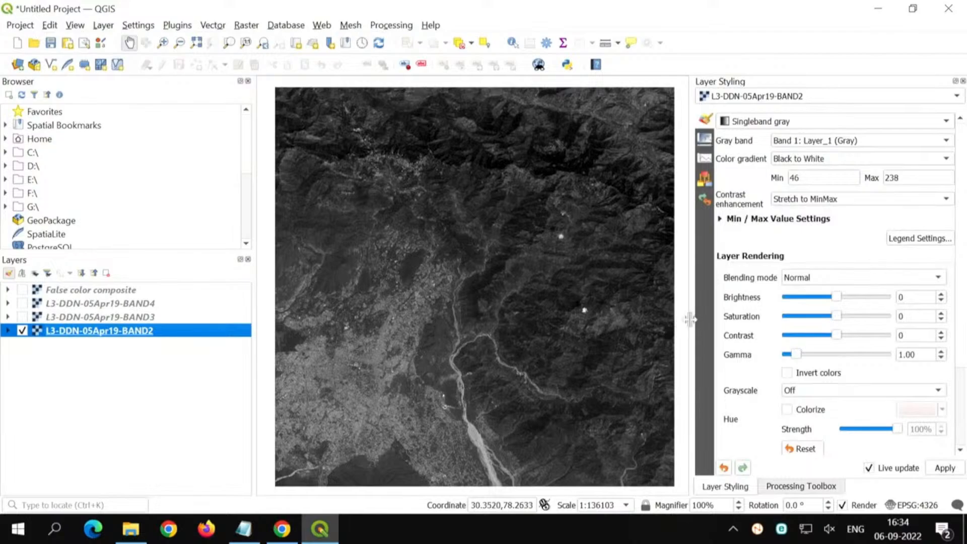
{"action": "left_click_drag", "start_coordinate": [690, 323], "coordinate": [634, 313]}
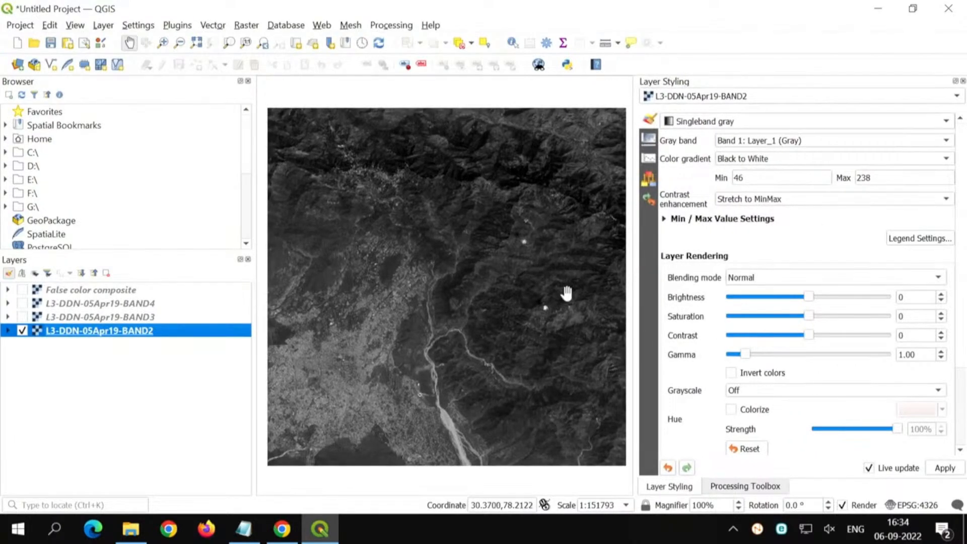
{"action": "left_click", "coordinate": [7, 332]}
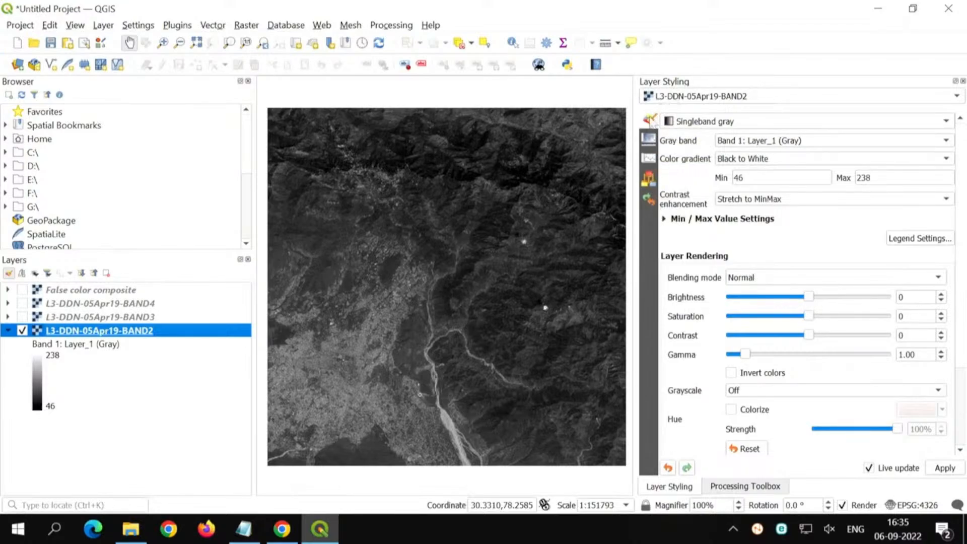
Step: Compute the raster histogram of L3-DDN-05Apr19-BAND2
{"action": "left_click", "coordinate": [649, 159]}
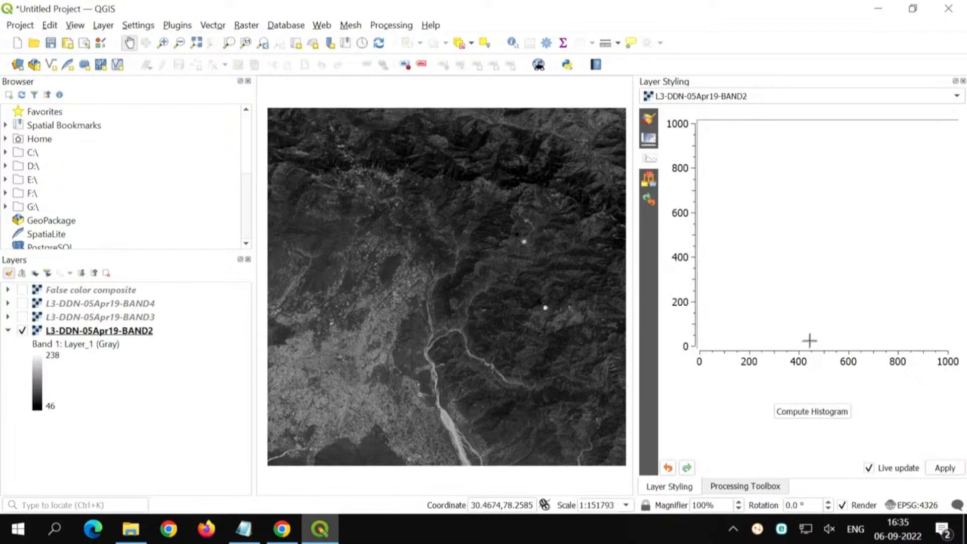
{"action": "left_click", "coordinate": [837, 411]}
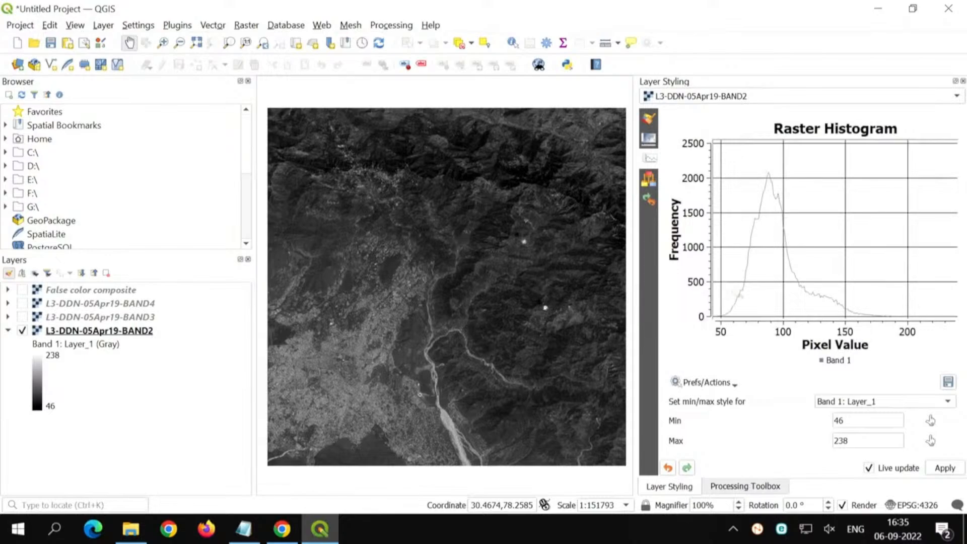
{"action": "left_click", "coordinate": [130, 331]}
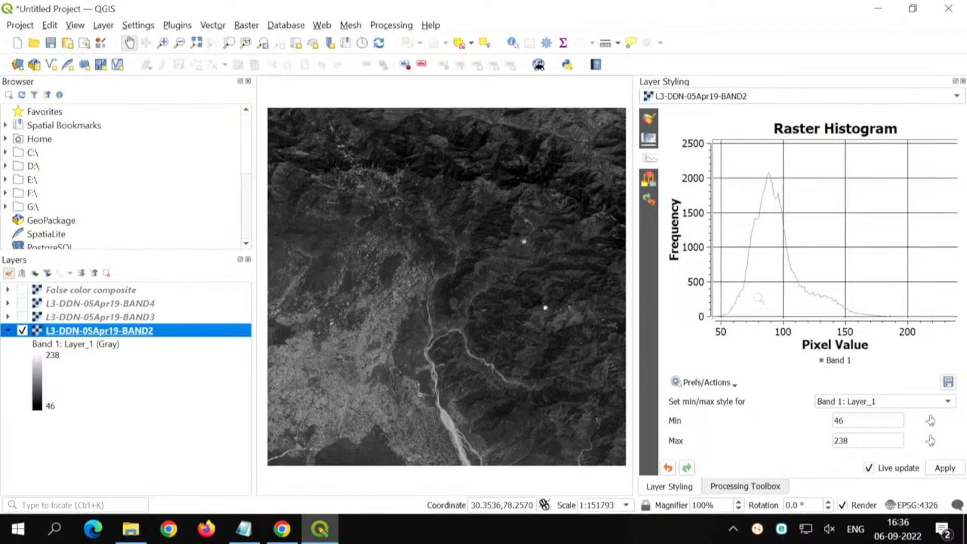
Step: Set BAND2's grayscale range to min 20 and max 120 and compare it with the histogram
{"action": "left_click", "coordinate": [647, 121]}
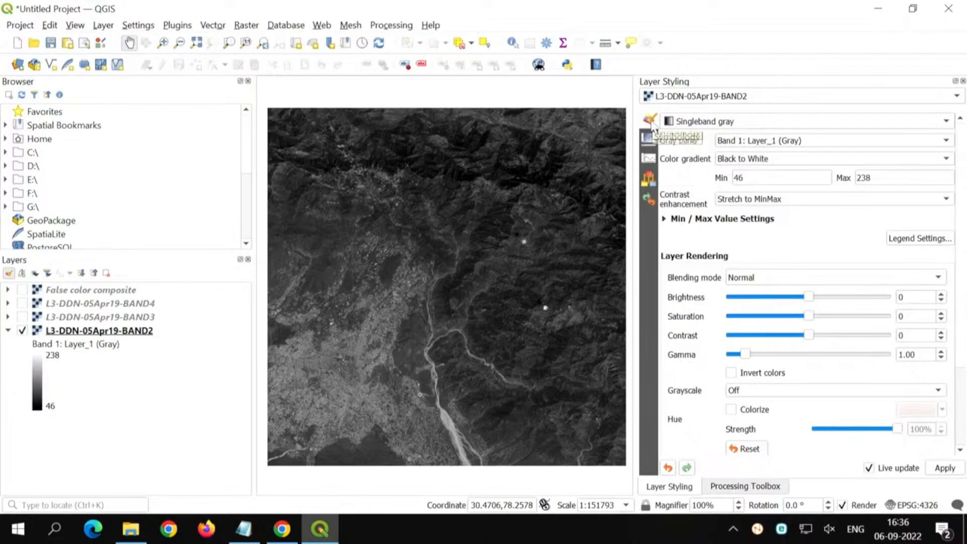
{"action": "left_click_drag", "start_coordinate": [759, 178], "coordinate": [726, 178]}
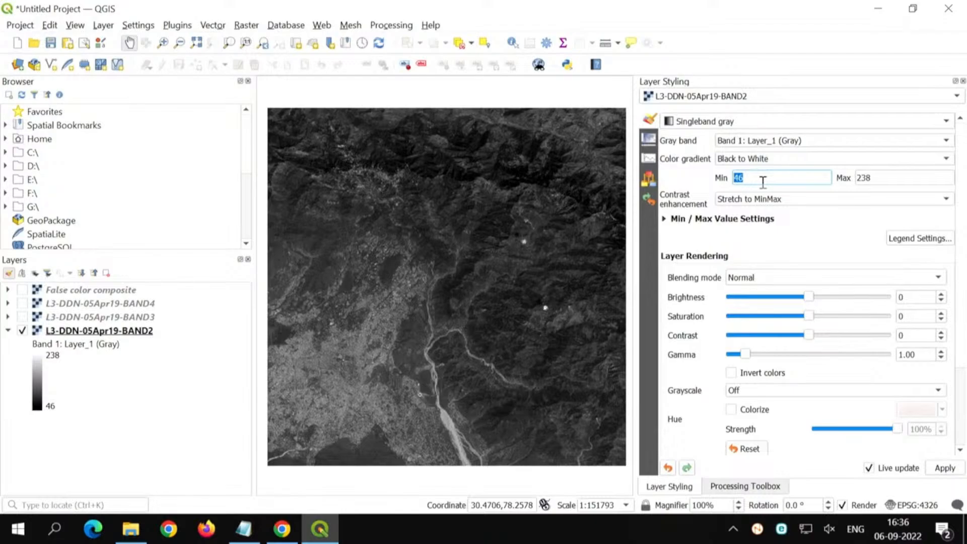
{"action": "type", "text": "20"}
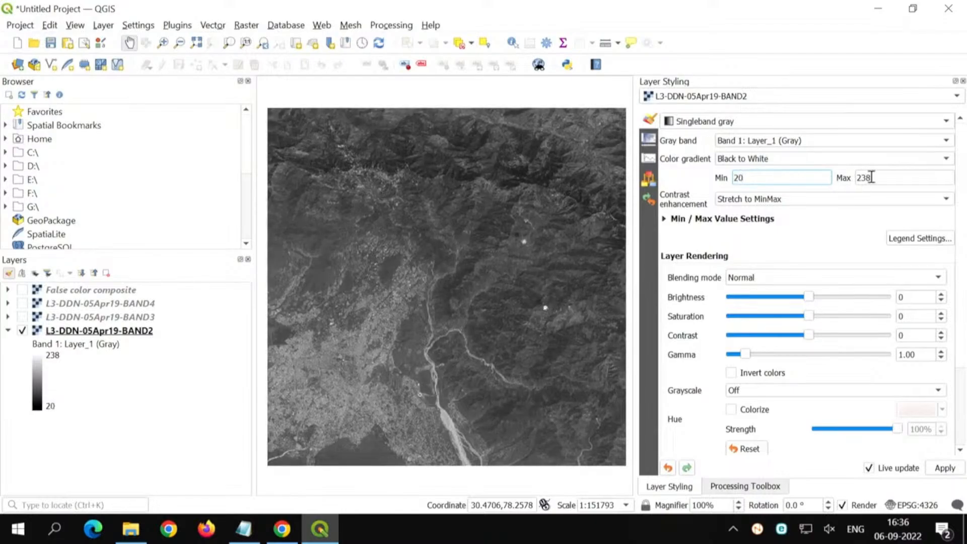
{"action": "left_click_drag", "start_coordinate": [886, 176], "coordinate": [853, 173]}
{"action": "type", "text": "120"}
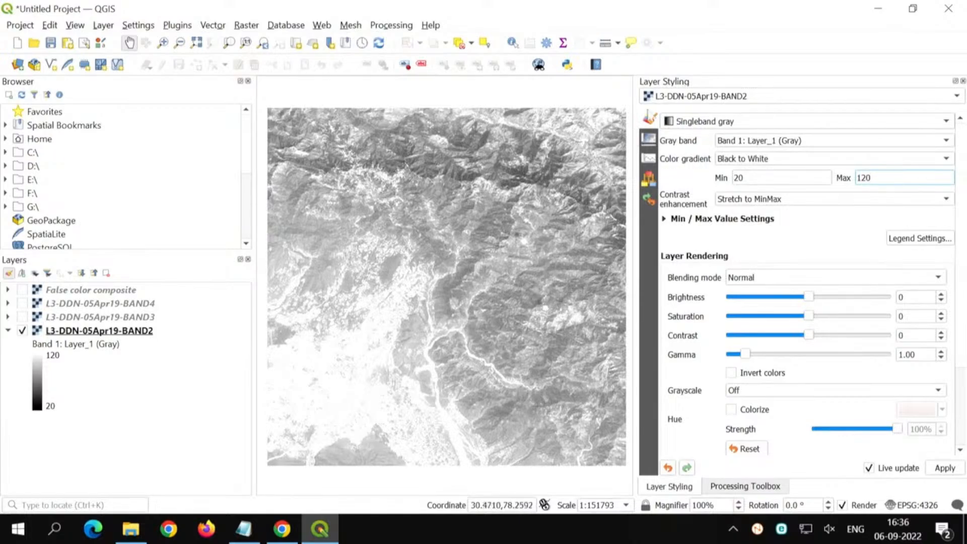
{"action": "left_click", "coordinate": [649, 158]}
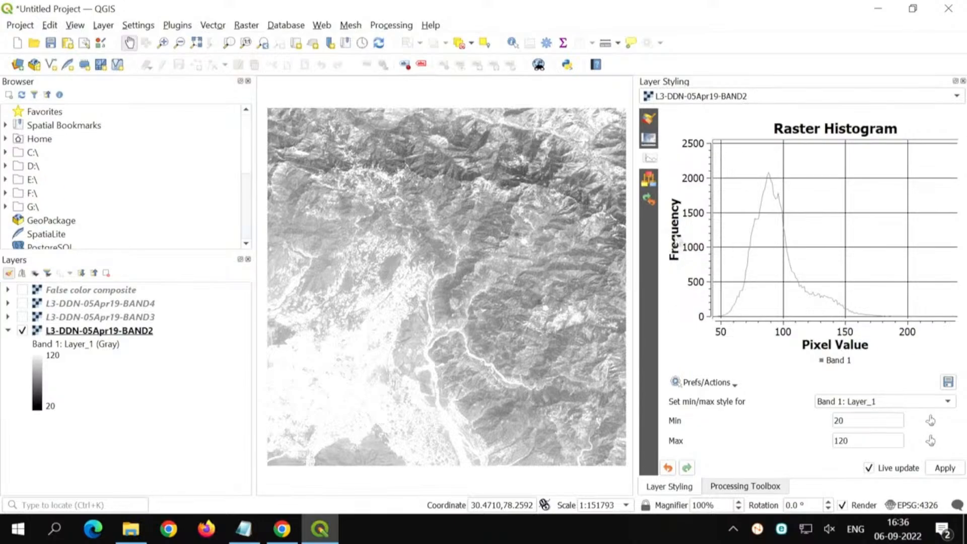
{"action": "left_click", "coordinate": [650, 120]}
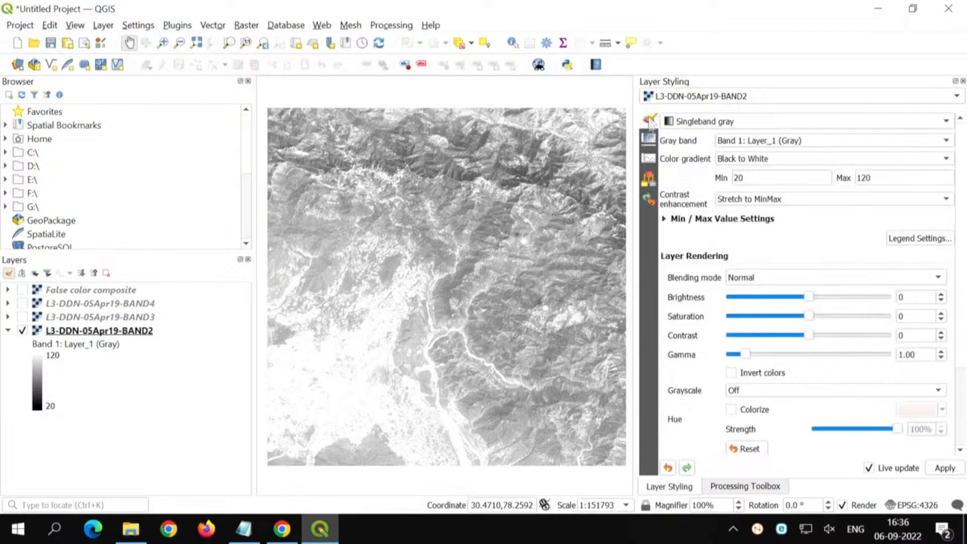
Step: Compare BAND2's Min / max stretch with the 2.0–98.0% cumulative count cut, apply the cut and check the histogram
{"action": "left_click", "coordinate": [664, 219]}
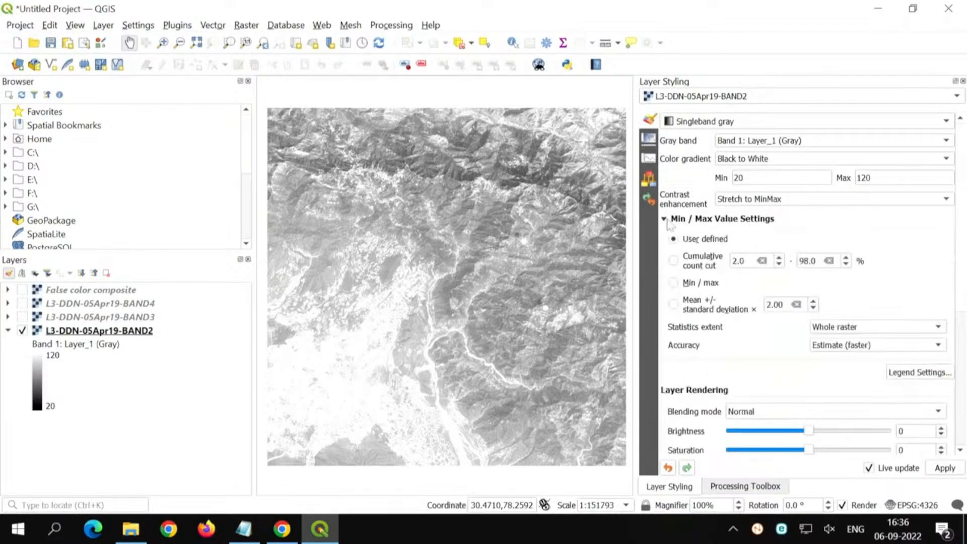
{"action": "left_click", "coordinate": [709, 269]}
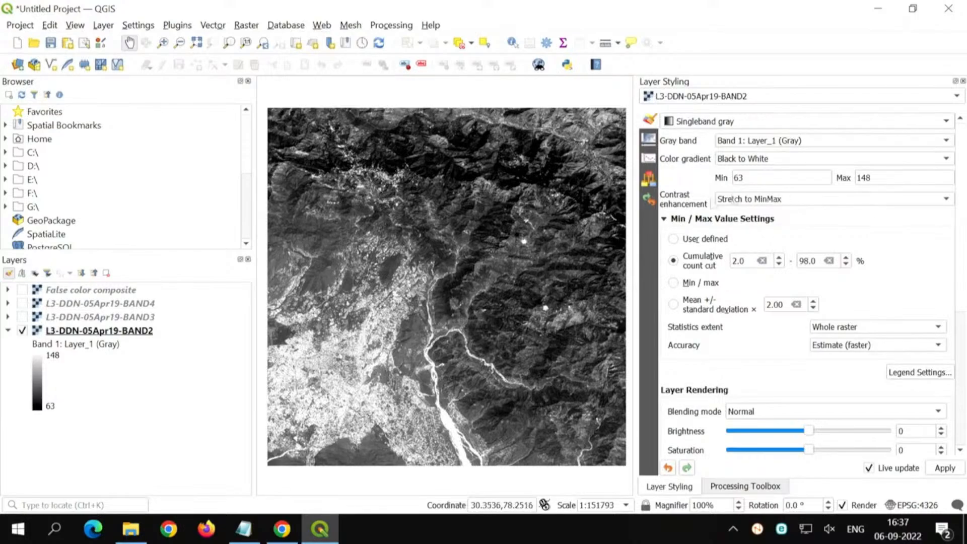
{"action": "left_click", "coordinate": [699, 284]}
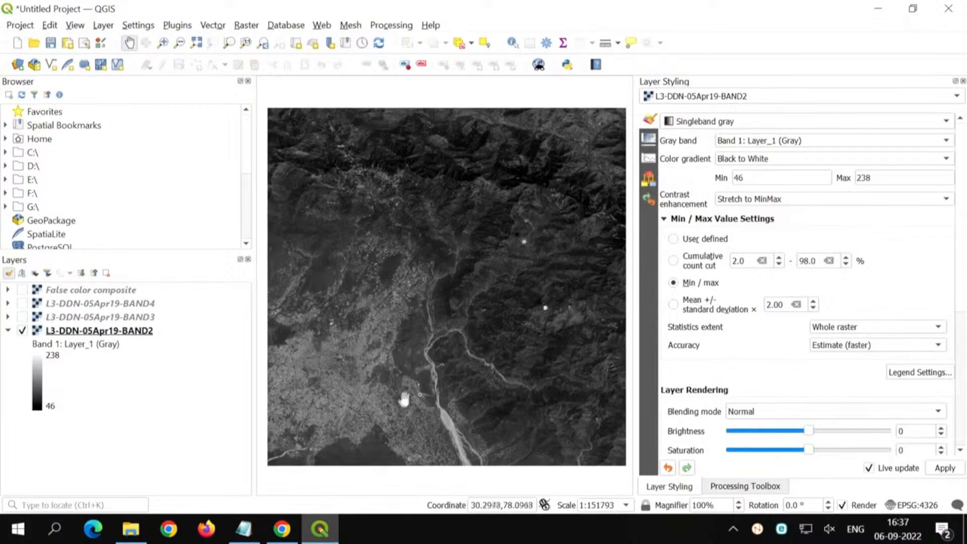
{"action": "left_click", "coordinate": [673, 260]}
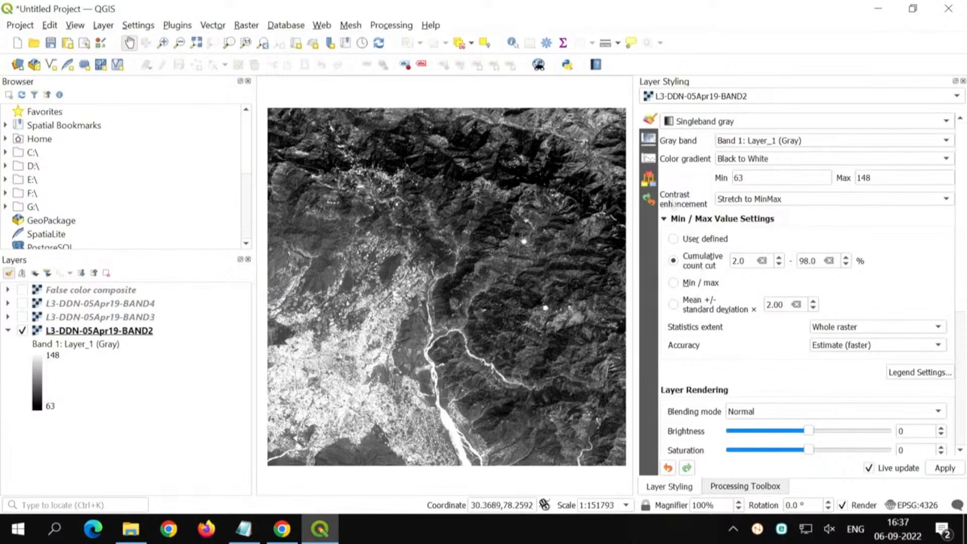
{"action": "left_click", "coordinate": [650, 160]}
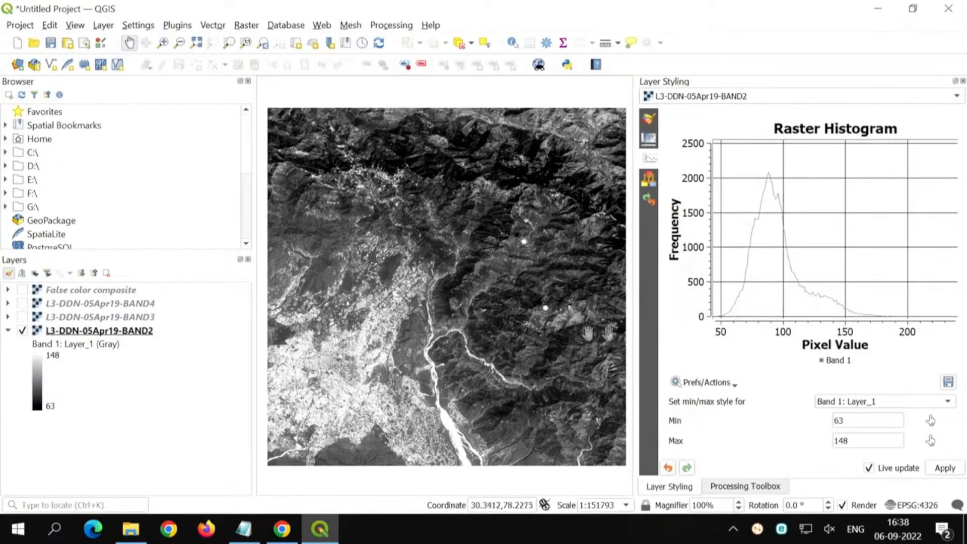
{"action": "left_click", "coordinate": [649, 121]}
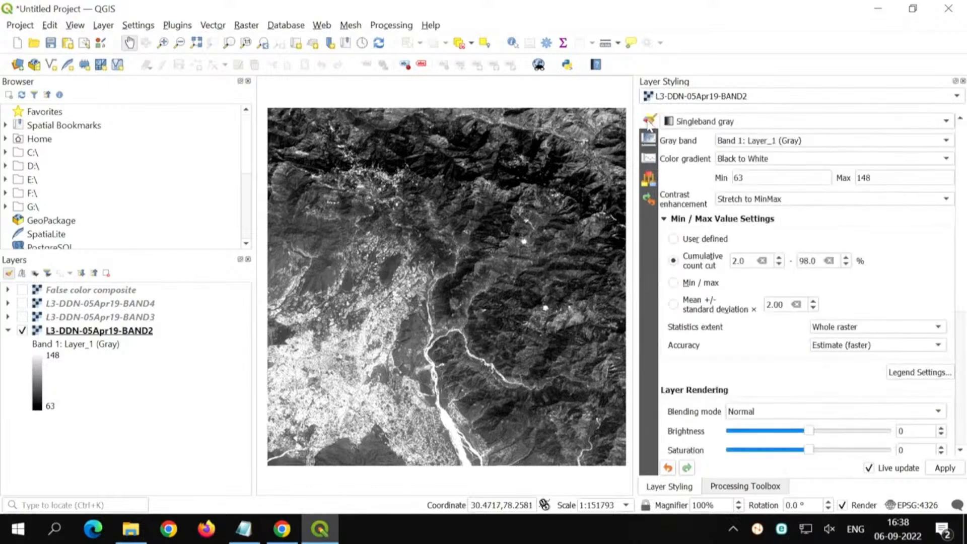
Step: Turn on Zoom to min/max for BAND2's histogram and turn off Draw as lines
{"action": "left_click", "coordinate": [649, 161]}
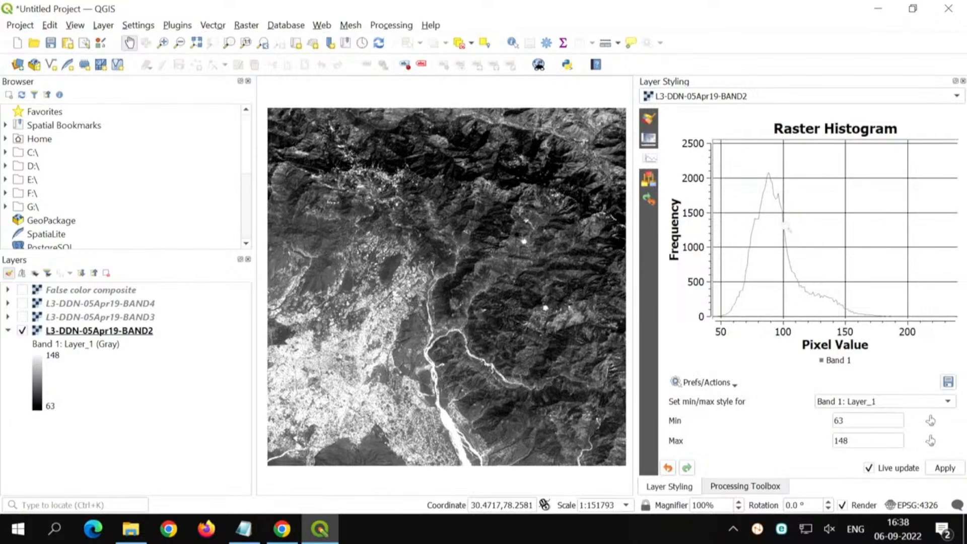
{"action": "left_click", "coordinate": [728, 387]}
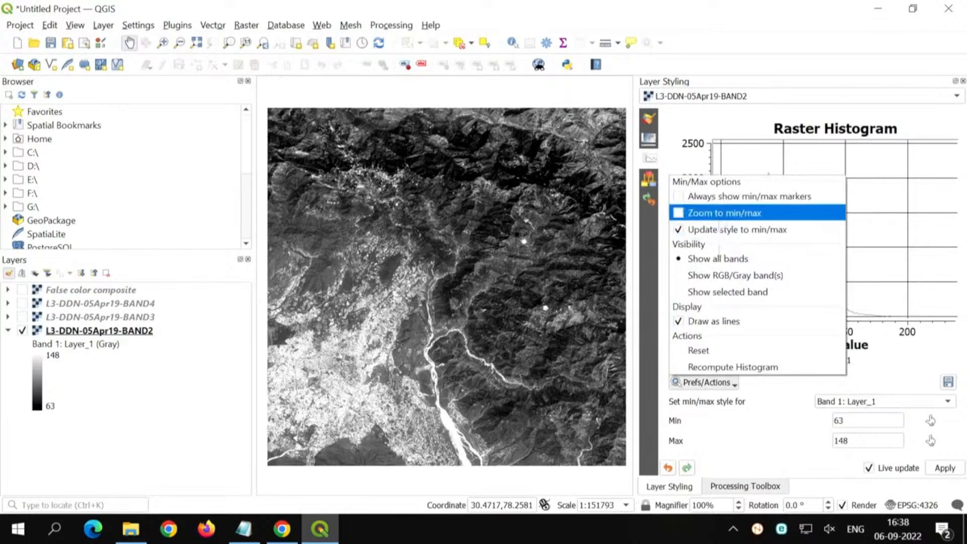
{"action": "left_click", "coordinate": [800, 403]}
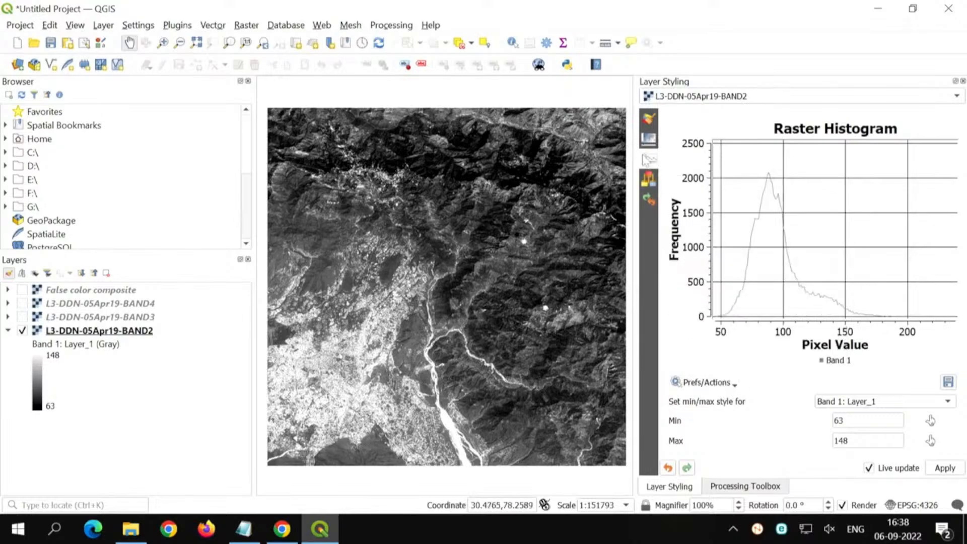
{"action": "left_click", "coordinate": [711, 386]}
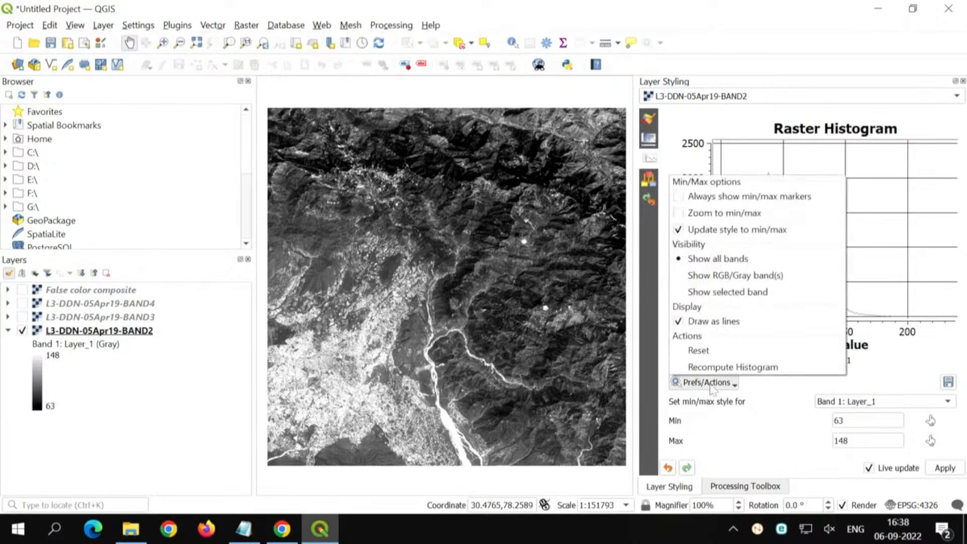
{"action": "left_click", "coordinate": [708, 215]}
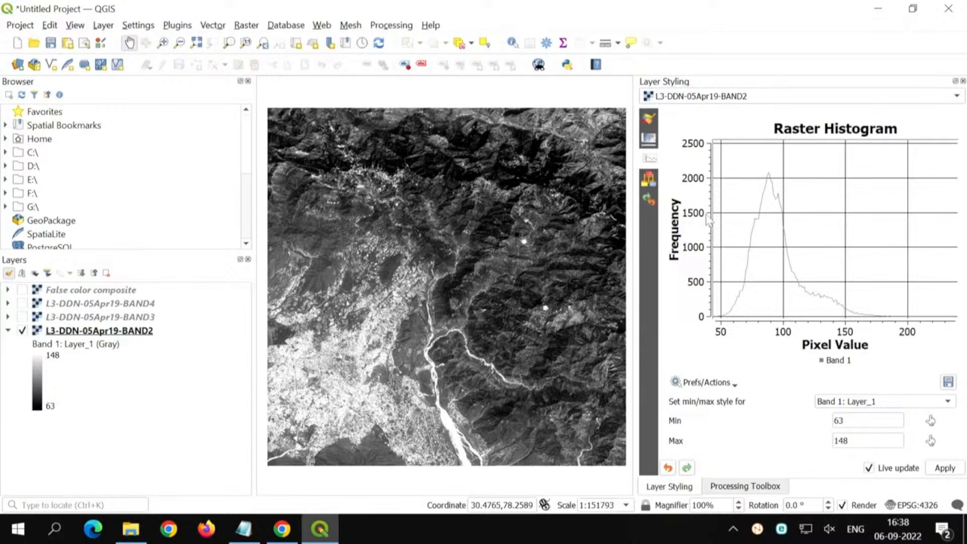
{"action": "left_click", "coordinate": [710, 382]}
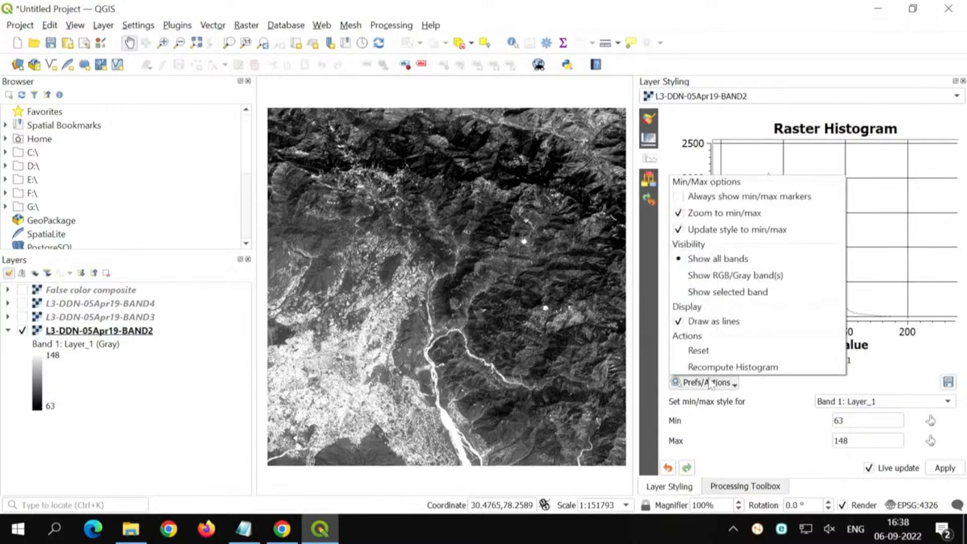
{"action": "left_click", "coordinate": [721, 323]}
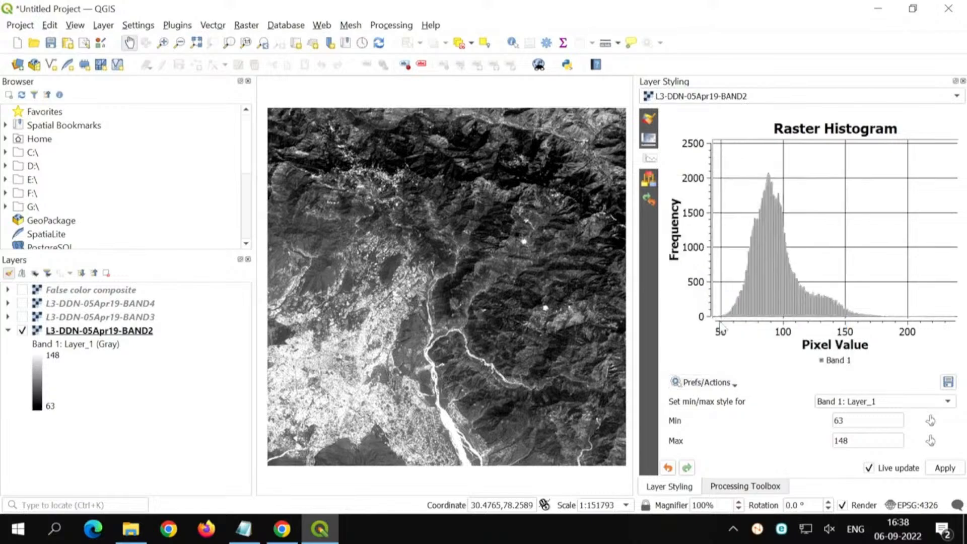
Step: Set BAND2's value range to Min / max and return to its raster histogram
{"action": "left_click", "coordinate": [649, 121]}
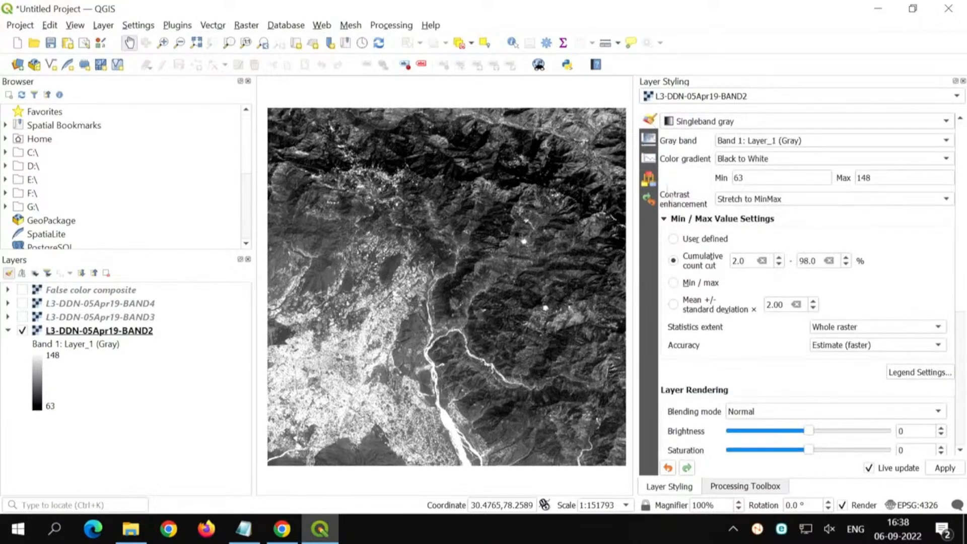
{"action": "left_click", "coordinate": [689, 285]}
{"action": "left_click", "coordinate": [650, 159]}
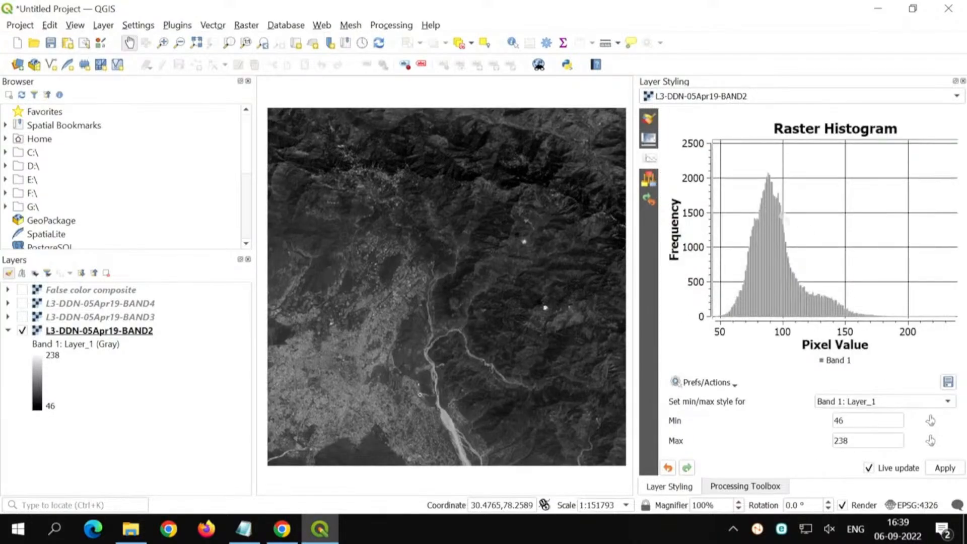
Step: Capture BAND2's raster histogram plot as a rectangular snip with Snipping Tool and minimize the snip window
{"action": "left_click", "coordinate": [17, 530]}
{"action": "type", "text": "snip"}
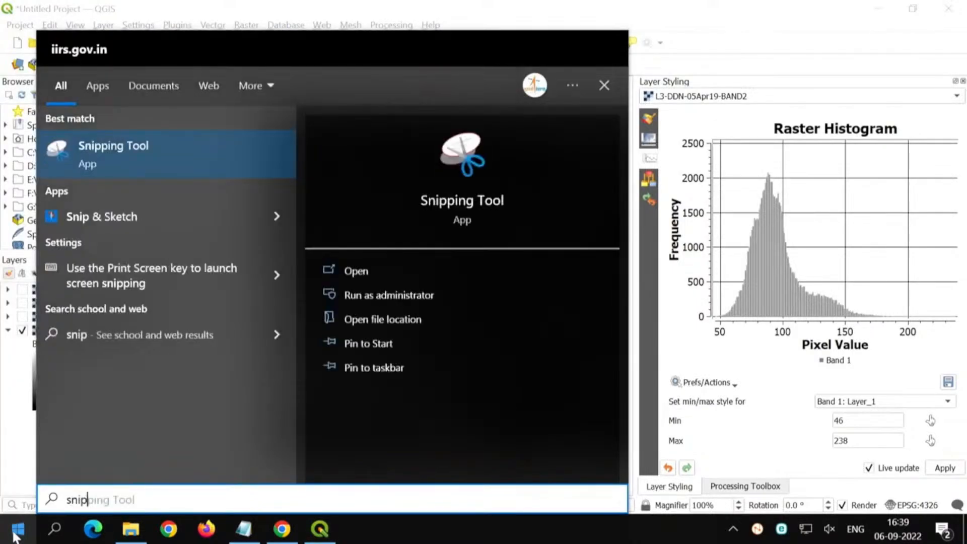
{"action": "key", "text": "Return"}
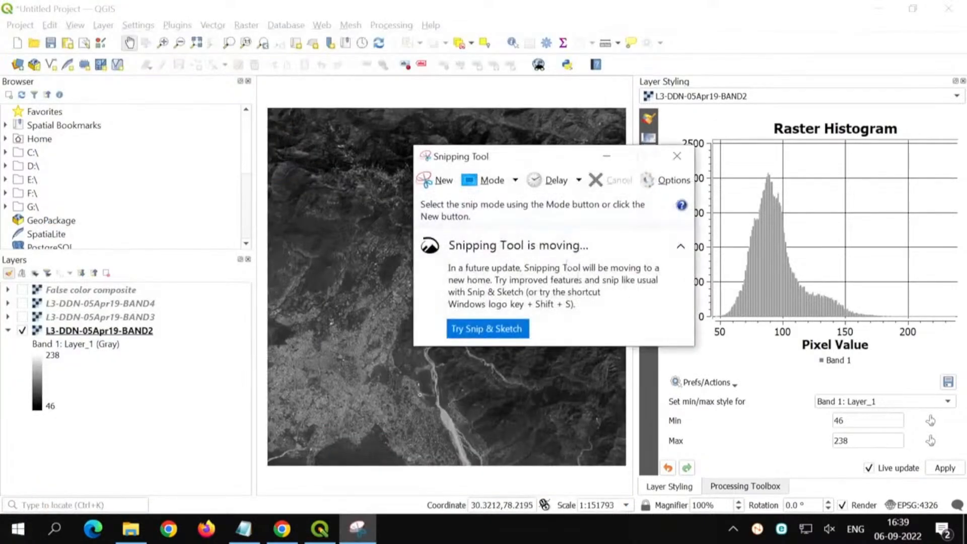
{"action": "left_click", "coordinate": [440, 188]}
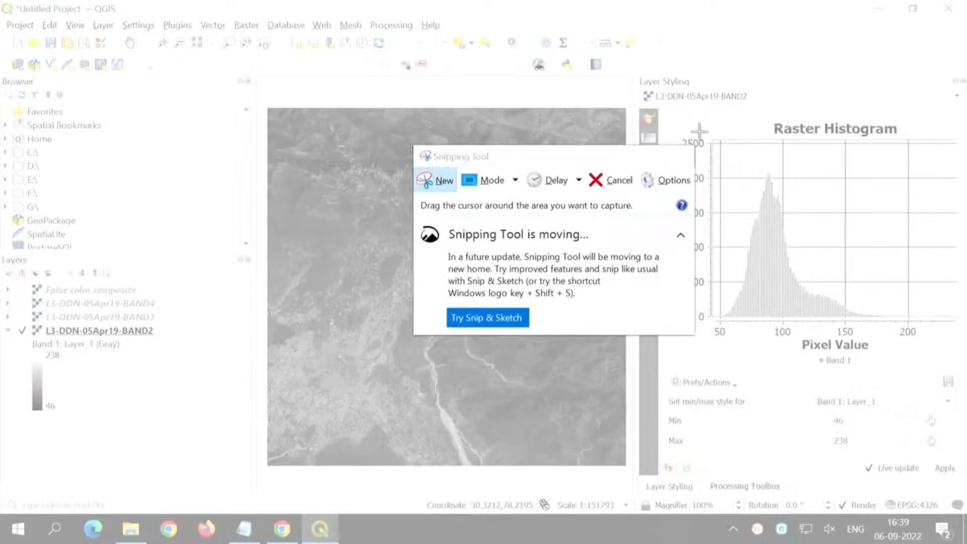
{"action": "left_click_drag", "start_coordinate": [700, 131], "coordinate": [925, 343]}
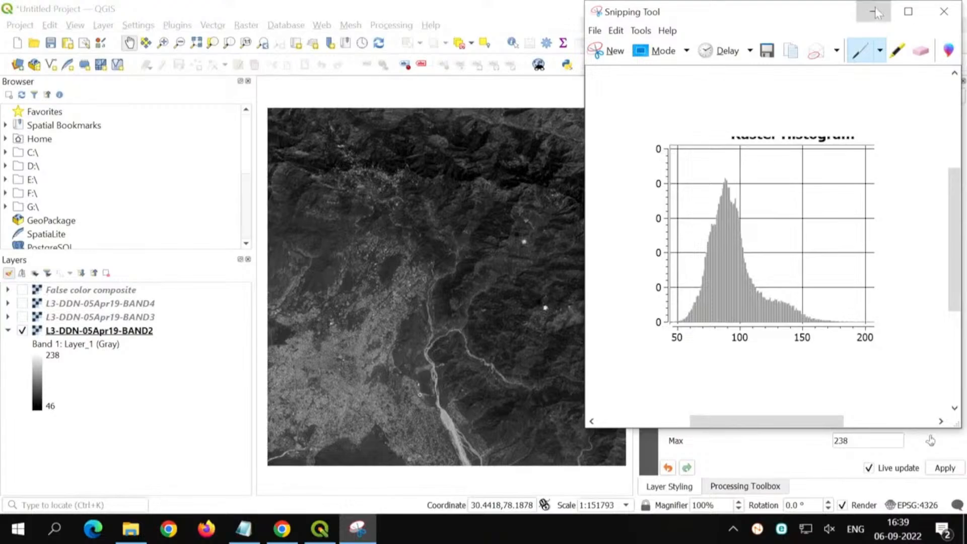
{"action": "left_click", "coordinate": [875, 12]}
Step: Set BAND2's value range to the 2.0–98.0% cumulative count cut and display its raster histogram
{"action": "left_click", "coordinate": [649, 122]}
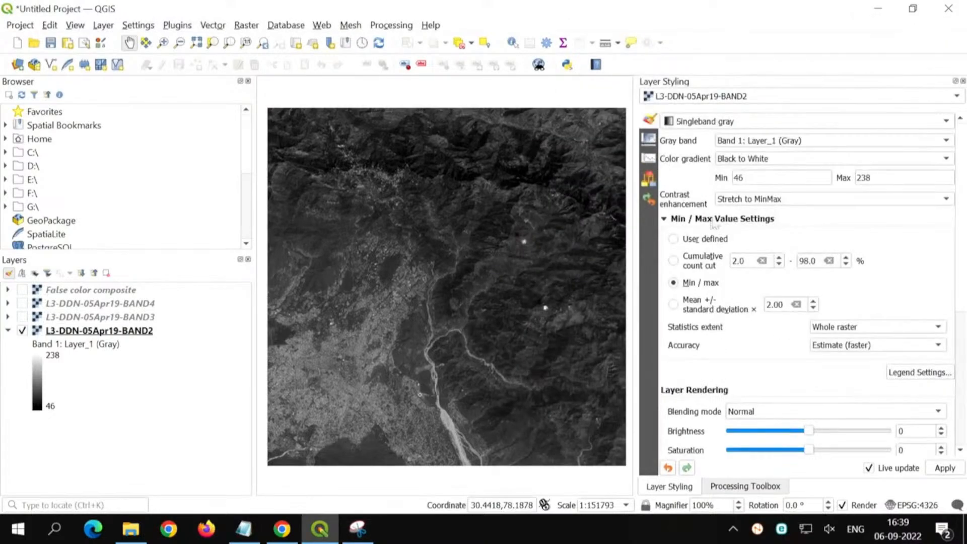
{"action": "left_click", "coordinate": [686, 266]}
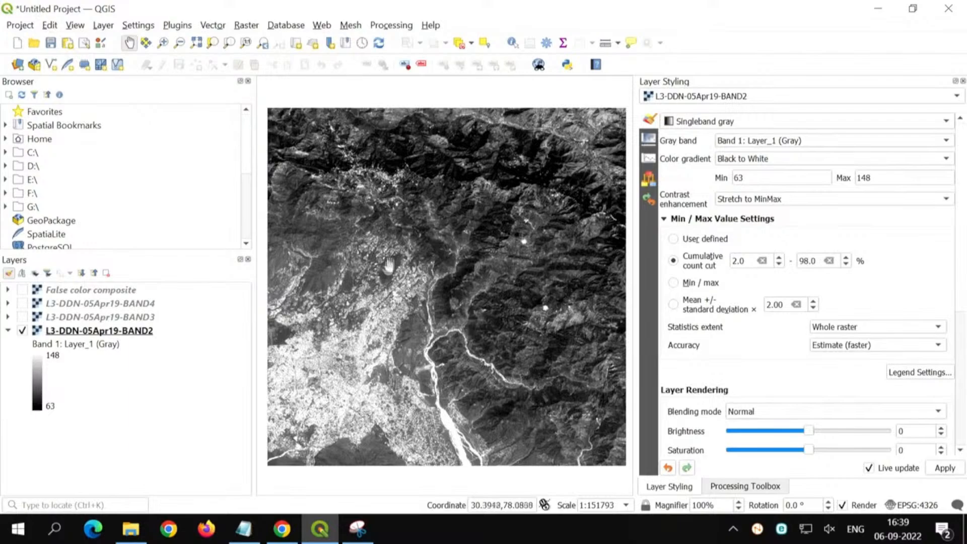
{"action": "left_click", "coordinate": [649, 160]}
Step: Compare the captured Min / max histogram in Snipping Tool side by side with the current one, then return to BAND2's symbology settings in QGIS
{"action": "key", "text": "alt+Tab"}
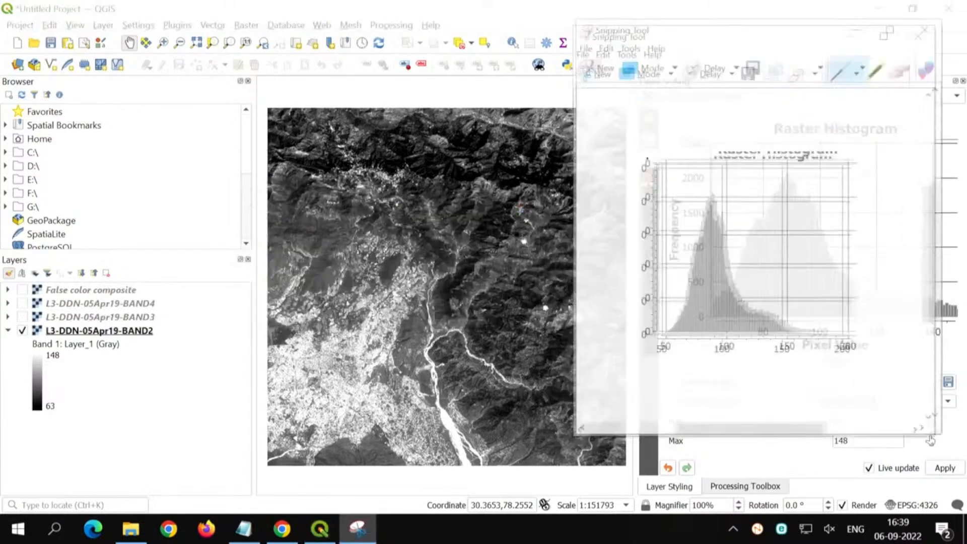
{"action": "left_click_drag", "start_coordinate": [819, 15], "coordinate": [515, 24]}
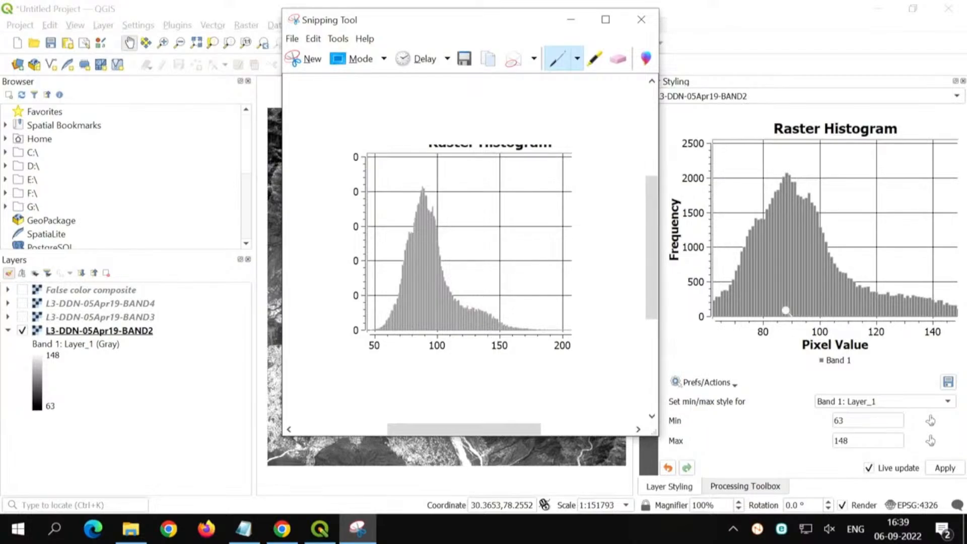
{"action": "left_click", "coordinate": [571, 19]}
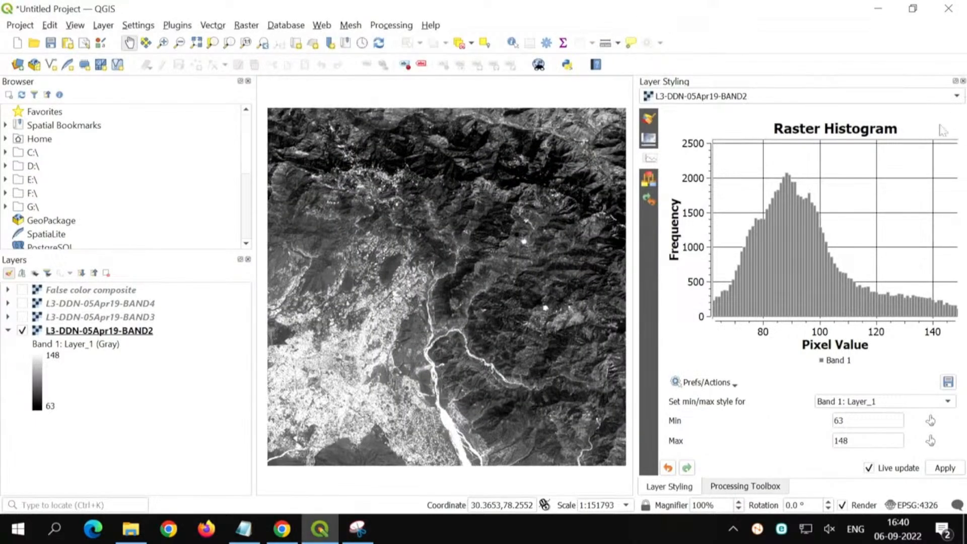
{"action": "left_click", "coordinate": [649, 120]}
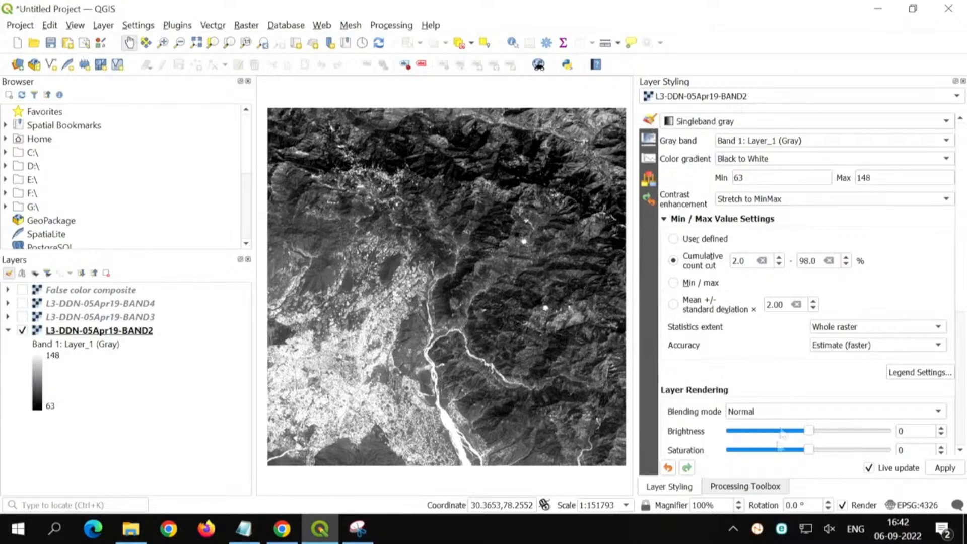
Step: Switch from the layer styling settings to the Processing Toolbox and expand the SAGA provider's tool groups
{"action": "left_click", "coordinate": [747, 487]}
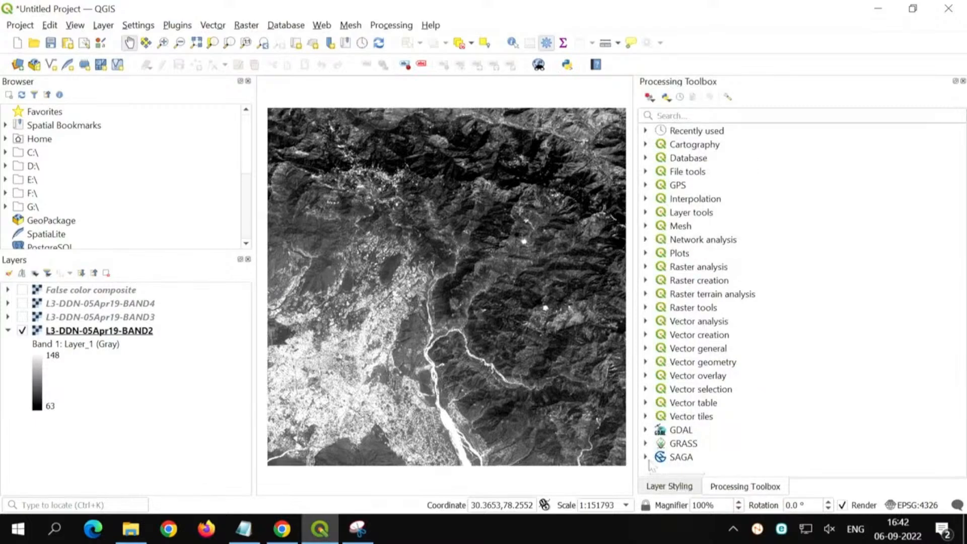
{"action": "left_click", "coordinate": [698, 444]}
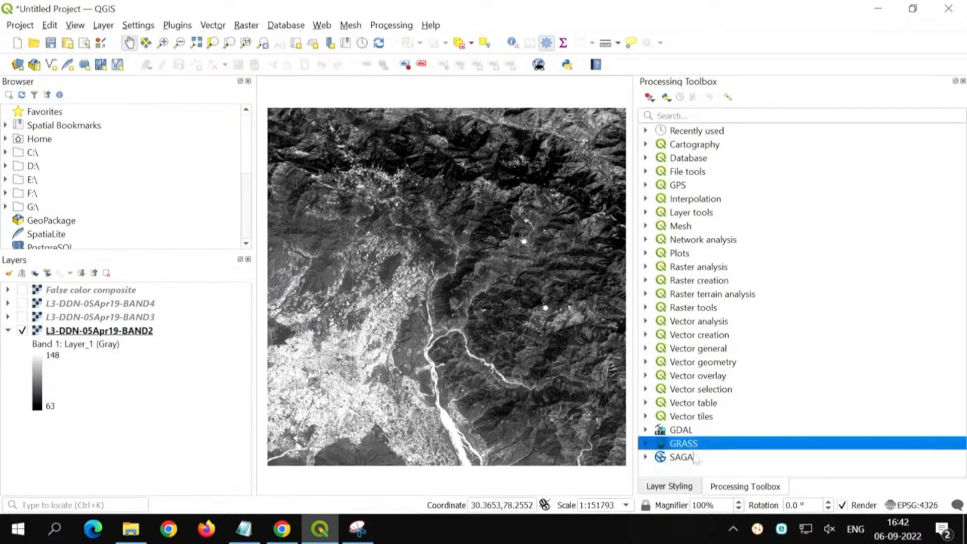
{"action": "left_click", "coordinate": [698, 458]}
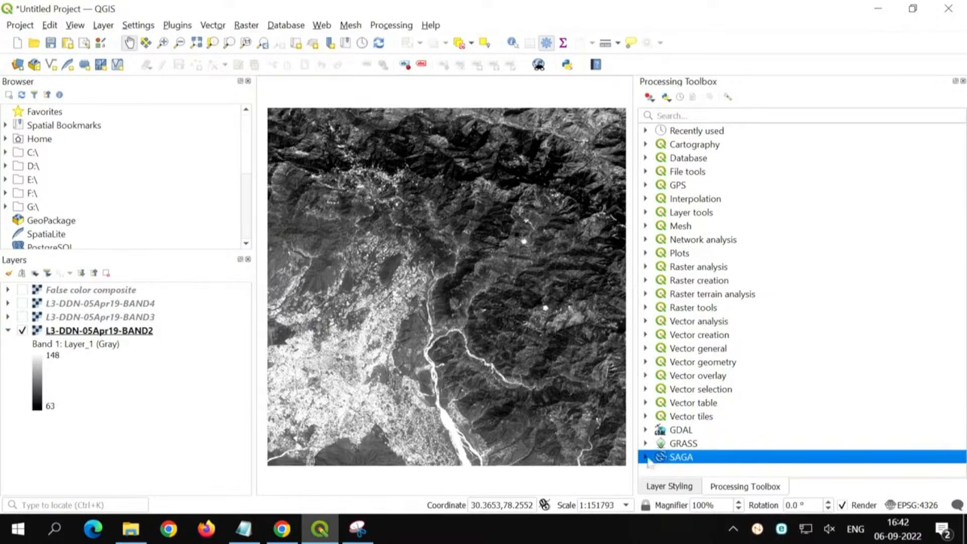
{"action": "left_click", "coordinate": [647, 457]}
{"action": "scroll", "coordinate": [722, 421], "scroll_direction": "down", "scroll_amount": 3}
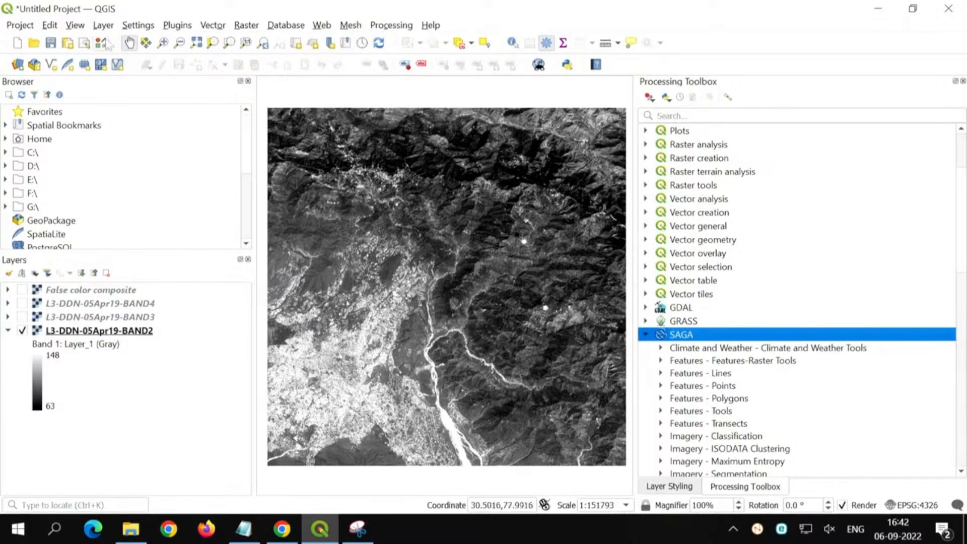
Step: Check the list of available panels for the Processing Toolbox entry
{"action": "left_click", "coordinate": [75, 25]}
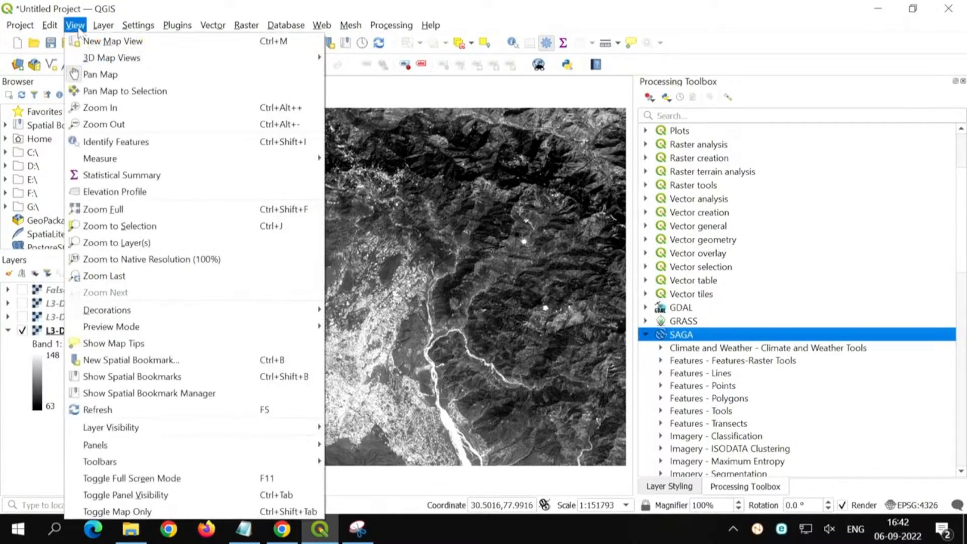
{"action": "mouse_move", "coordinate": [123, 445]}
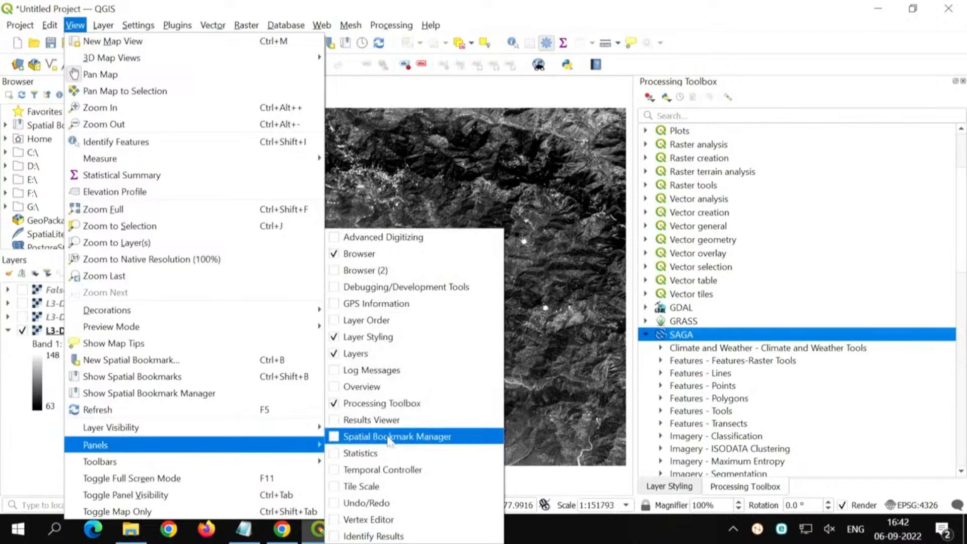
{"action": "left_click", "coordinate": [390, 408]}
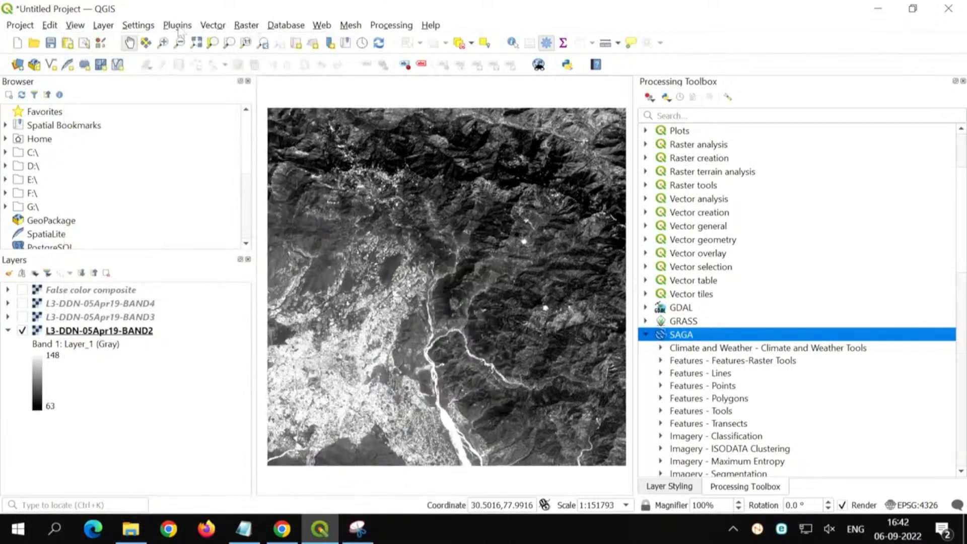
Step: Review the installed plugins in the plugin manager, checking the Processing and SAGA GIS provider entries, and close the manager
{"action": "left_click", "coordinate": [176, 25]}
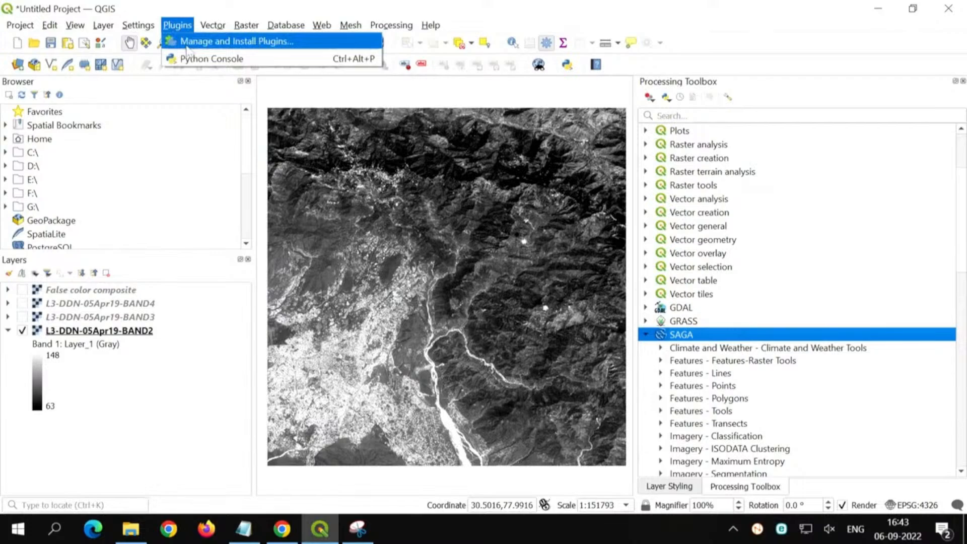
{"action": "left_click", "coordinate": [187, 43]}
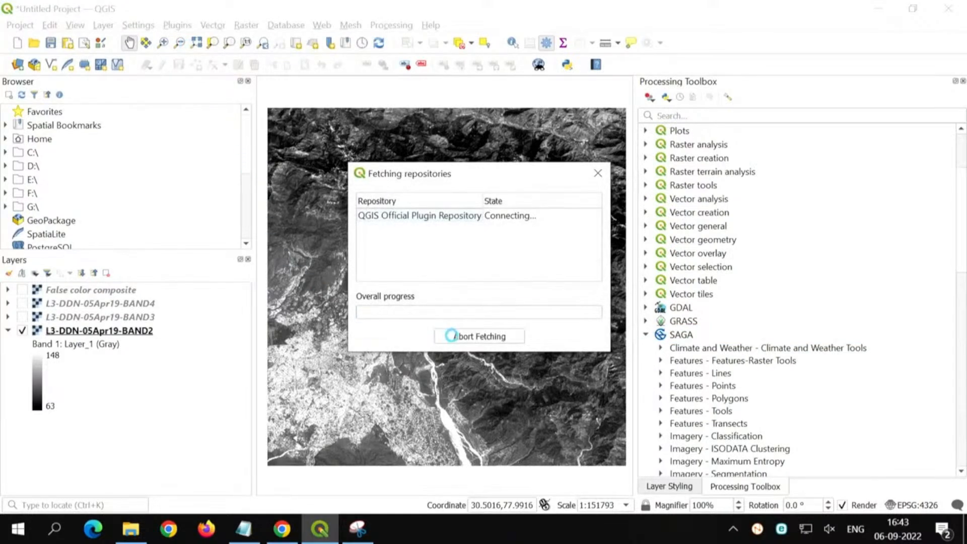
{"action": "left_click", "coordinate": [452, 336]}
{"action": "left_click", "coordinate": [452, 333]}
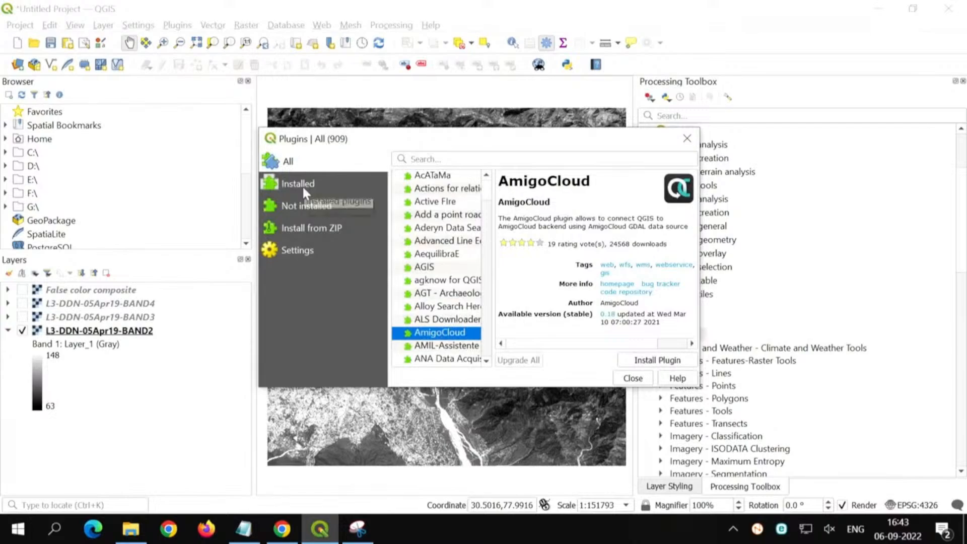
{"action": "key", "text": "Escape"}
{"action": "left_click", "coordinate": [178, 25]}
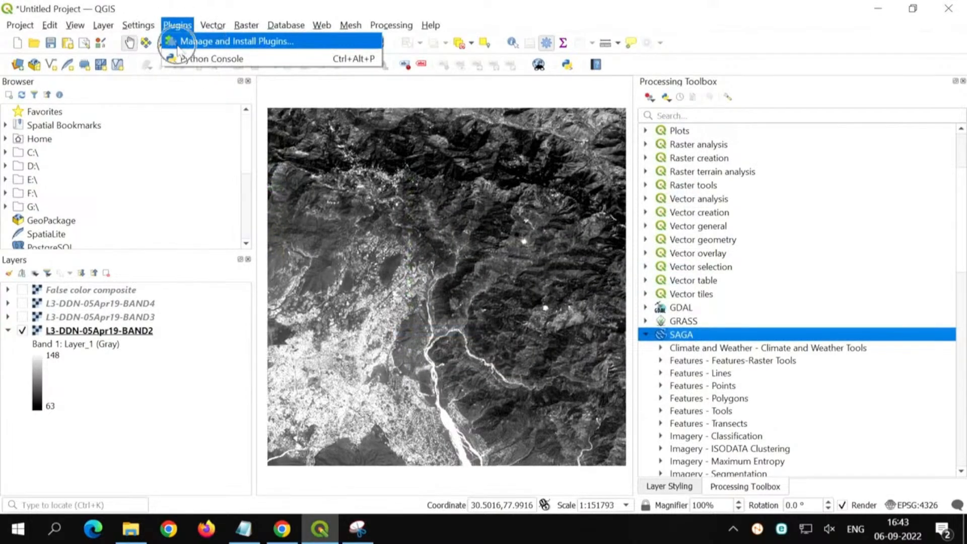
{"action": "key", "text": "Escape"}
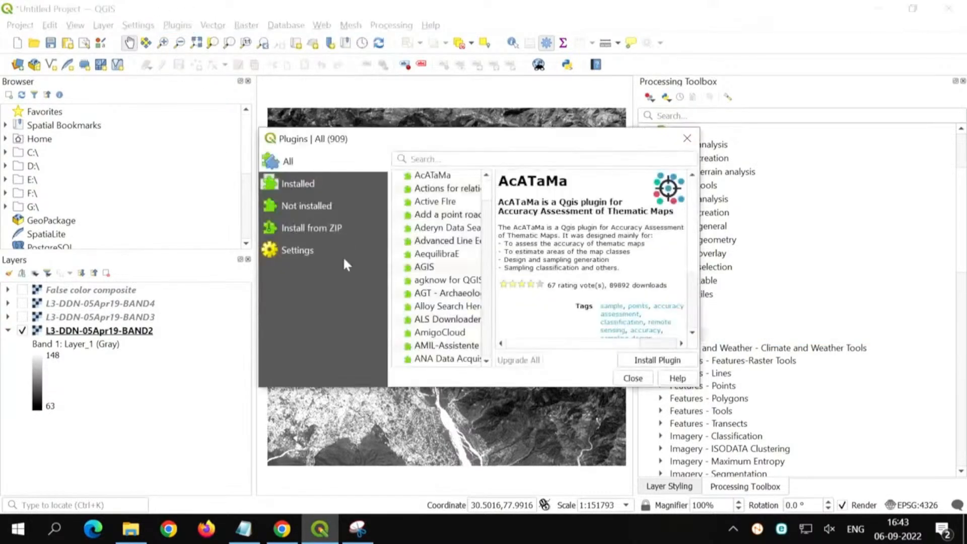
{"action": "left_click", "coordinate": [297, 185]}
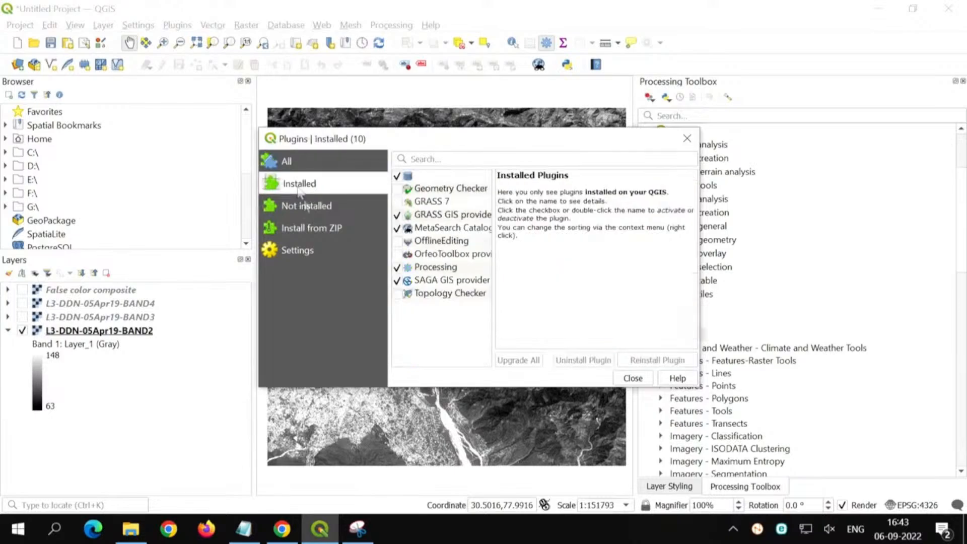
{"action": "left_click", "coordinate": [436, 268]}
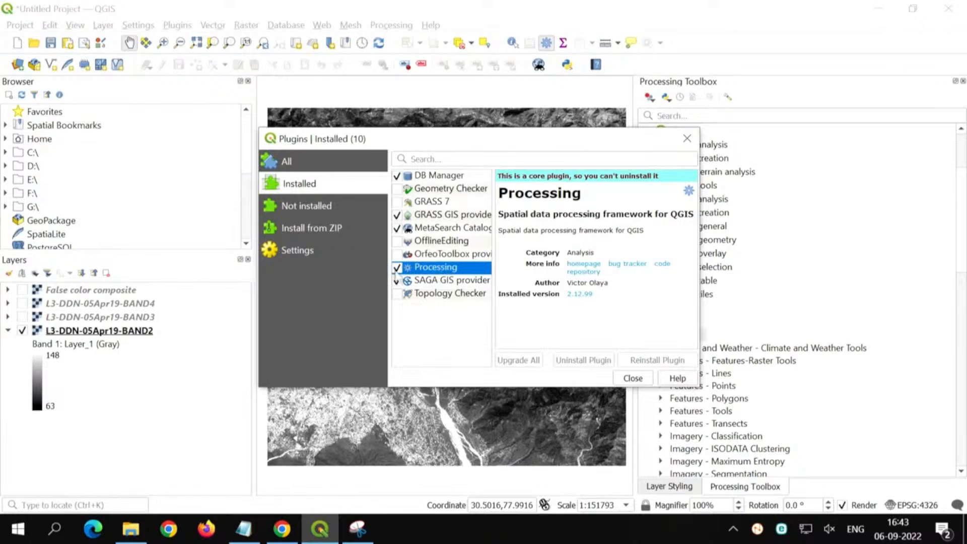
{"action": "left_click", "coordinate": [396, 271]}
{"action": "left_click", "coordinate": [396, 280]}
{"action": "left_click", "coordinate": [686, 144]}
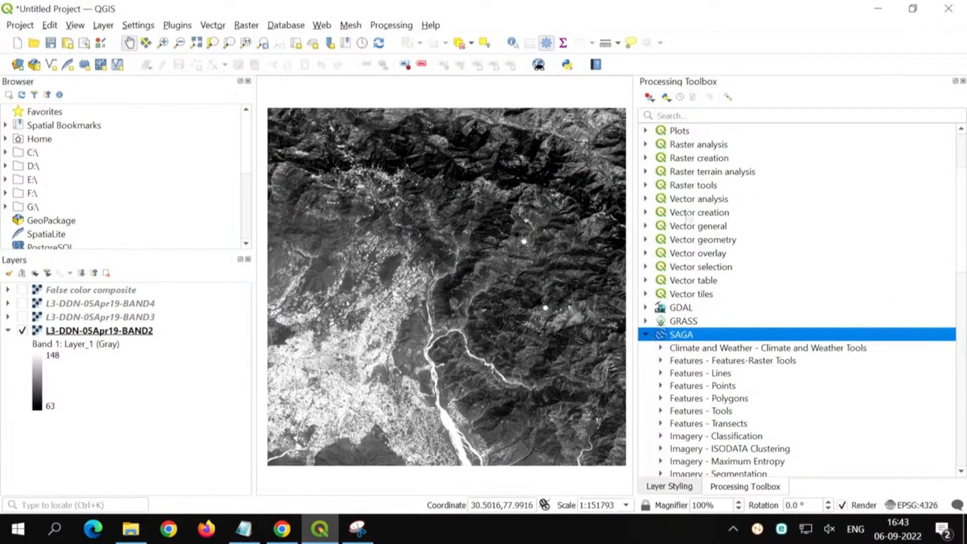
Step: Examine the SAGA provider's tool groups from imagery and raster to terrain analysis and tool chains
{"action": "left_click", "coordinate": [646, 335]}
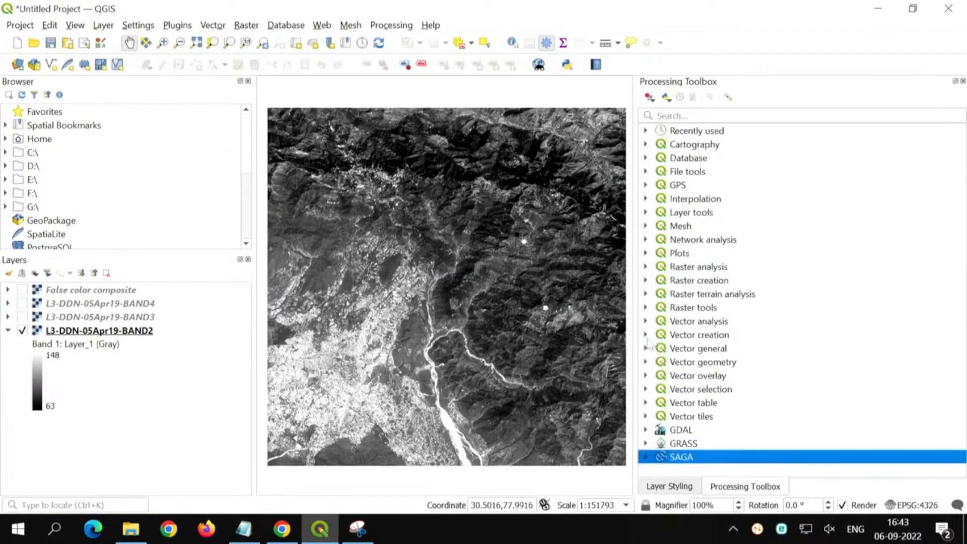
{"action": "left_click", "coordinate": [646, 456]}
{"action": "scroll", "coordinate": [683, 410], "scroll_direction": "down", "scroll_amount": 7}
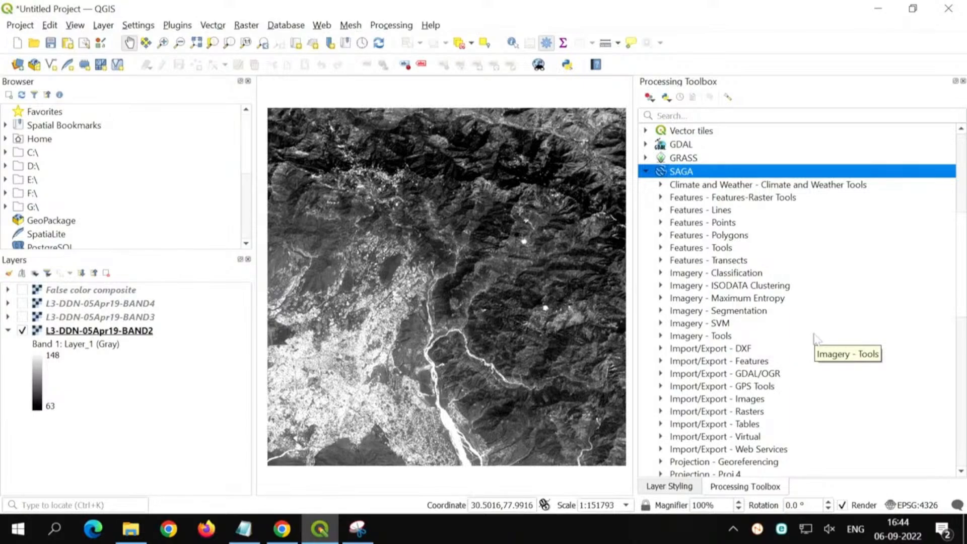
{"action": "scroll", "coordinate": [816, 338], "scroll_direction": "down", "scroll_amount": 2}
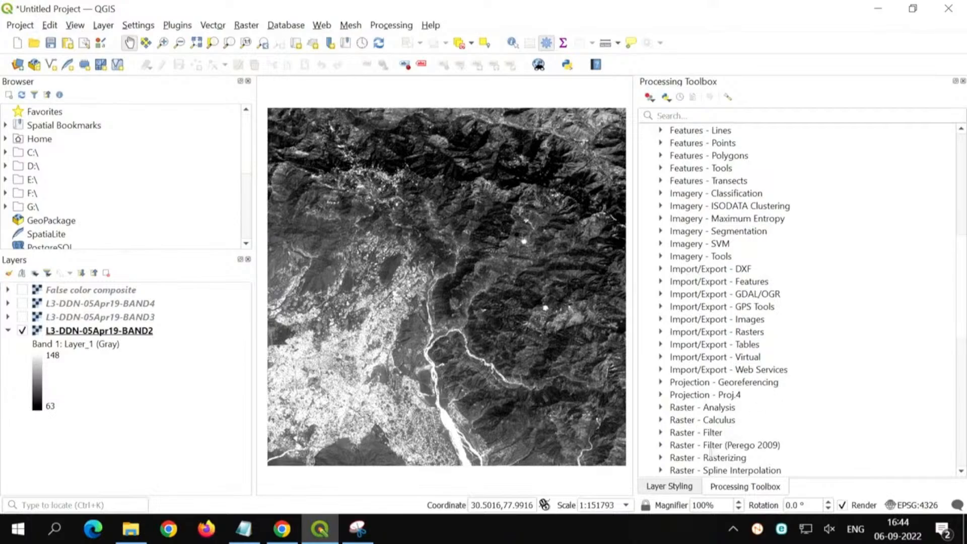
{"action": "scroll", "coordinate": [678, 303], "scroll_direction": "down", "scroll_amount": 2}
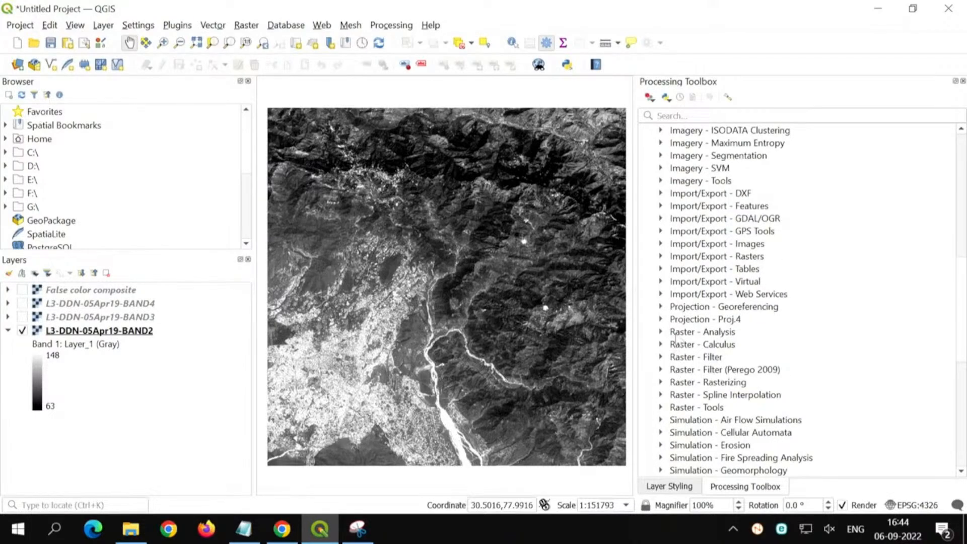
{"action": "scroll", "coordinate": [681, 307], "scroll_direction": "up", "scroll_amount": 4}
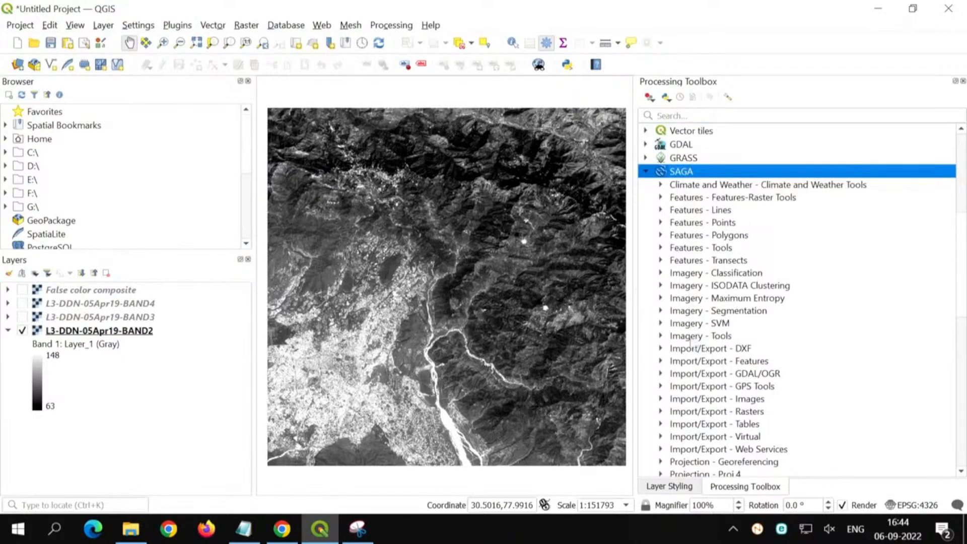
{"action": "scroll", "coordinate": [691, 342], "scroll_direction": "down", "scroll_amount": 2}
{"action": "scroll", "coordinate": [688, 358], "scroll_direction": "down", "scroll_amount": 1}
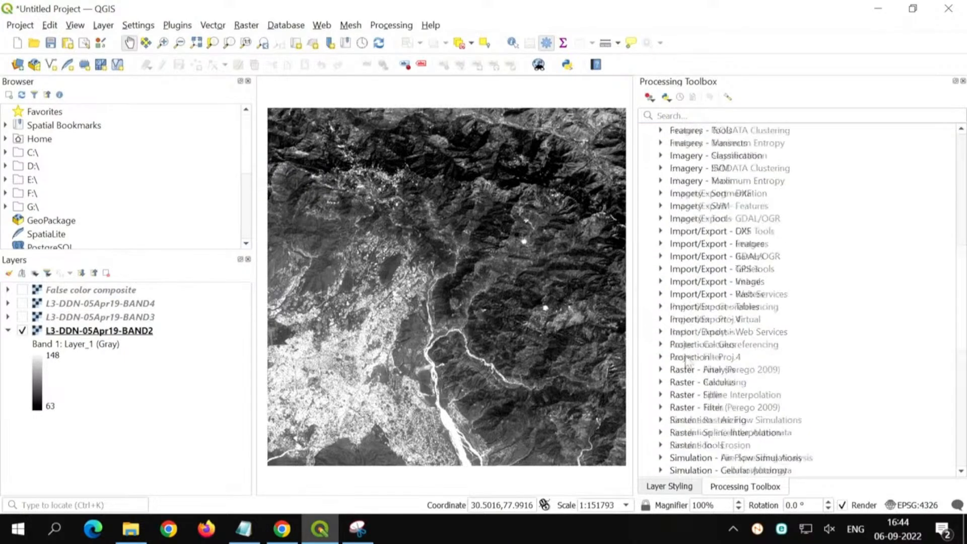
{"action": "scroll", "coordinate": [685, 358], "scroll_direction": "down", "scroll_amount": 1}
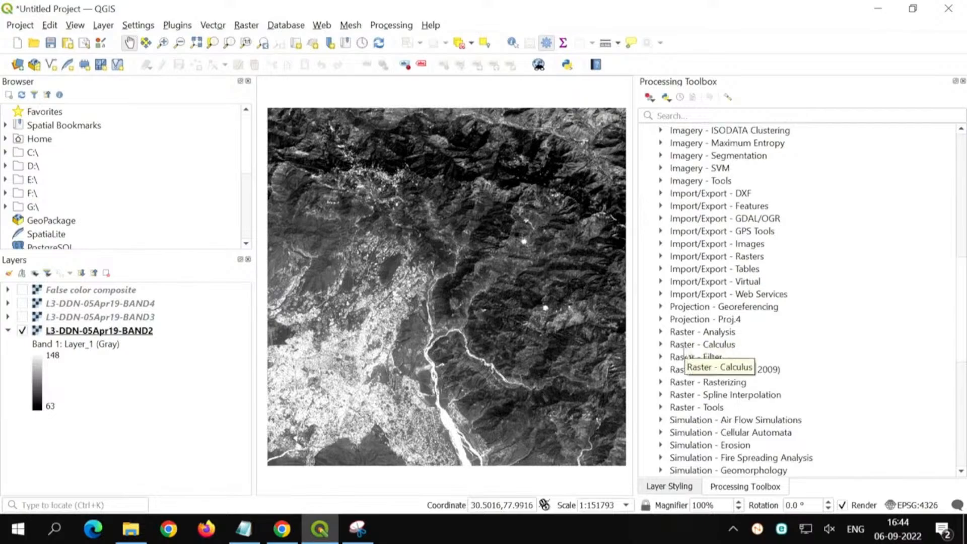
{"action": "scroll", "coordinate": [685, 352], "scroll_direction": "down", "scroll_amount": 2}
{"action": "scroll", "coordinate": [684, 403], "scroll_direction": "down", "scroll_amount": 2}
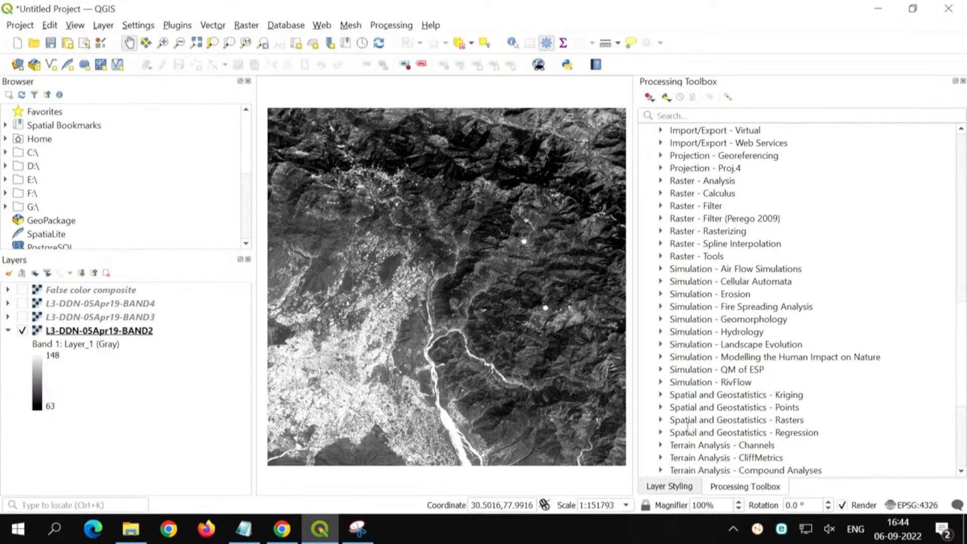
{"action": "scroll", "coordinate": [688, 423], "scroll_direction": "down", "scroll_amount": 2}
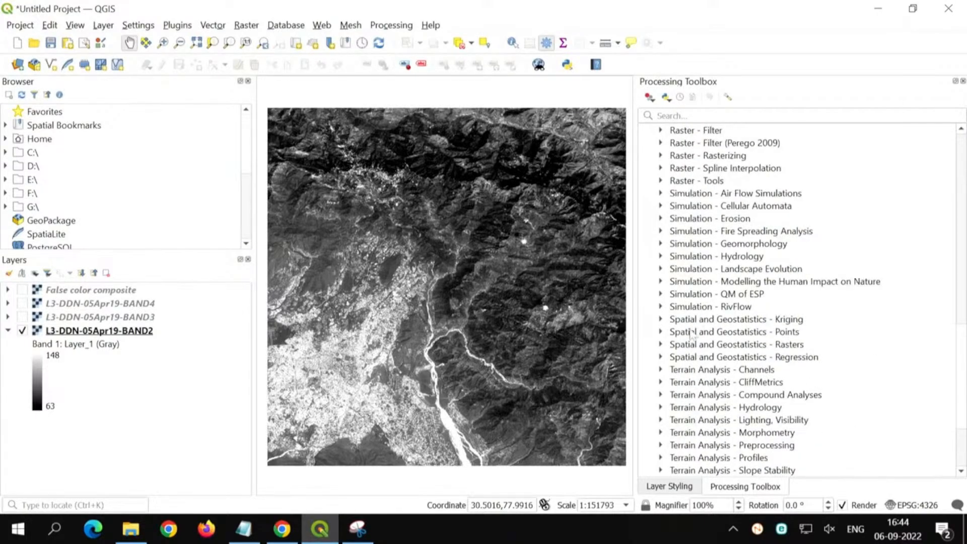
{"action": "scroll", "coordinate": [692, 363], "scroll_direction": "down", "scroll_amount": 3}
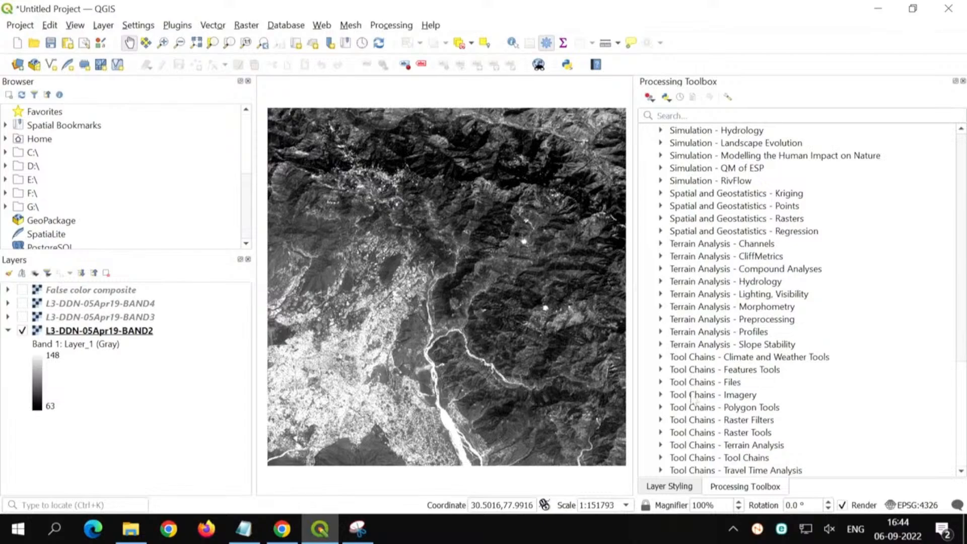
{"action": "scroll", "coordinate": [696, 245], "scroll_direction": "up", "scroll_amount": 2}
{"action": "scroll", "coordinate": [695, 246], "scroll_direction": "up", "scroll_amount": 5}
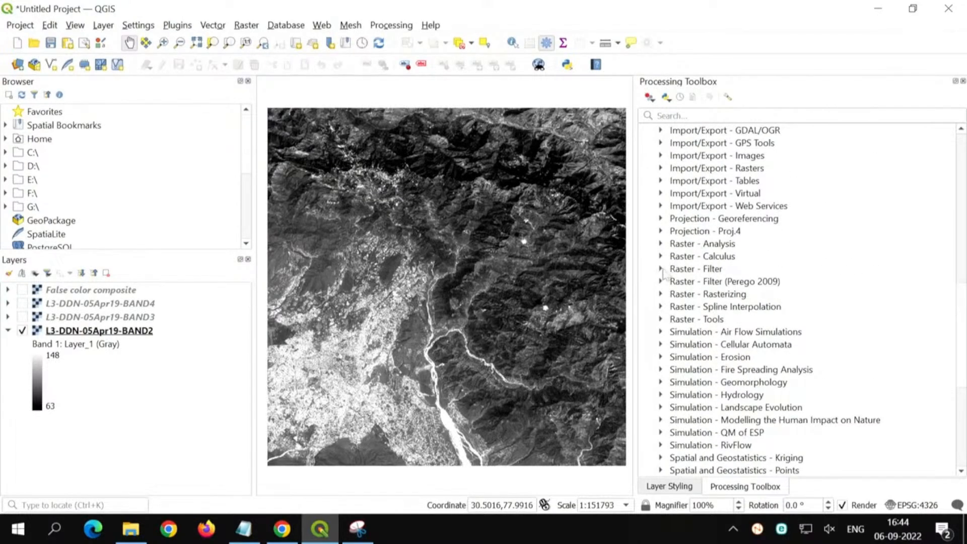
Step: Open SAGA's Simple Filter from the Raster - Filter group for BAND2 and dismiss the version warning
{"action": "left_click", "coordinate": [680, 271]}
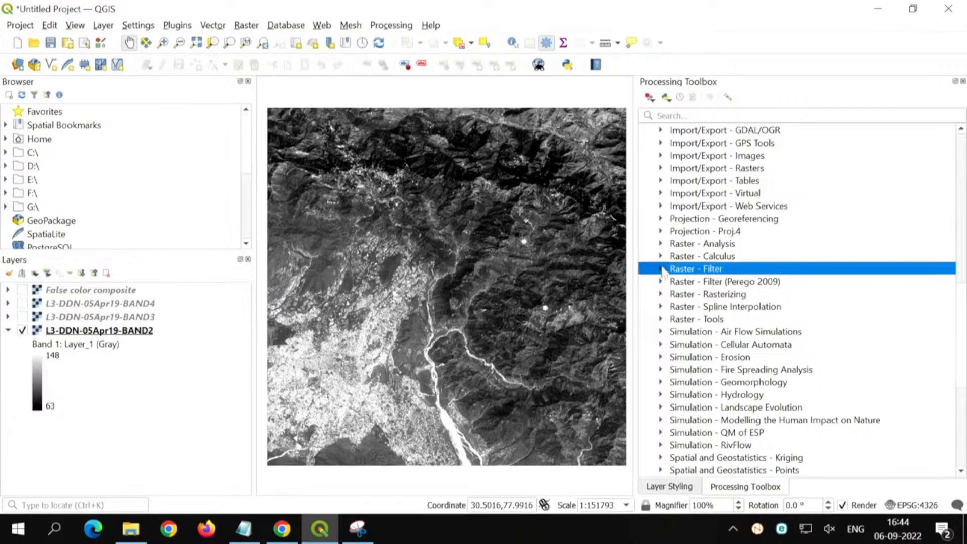
{"action": "left_click", "coordinate": [660, 269]}
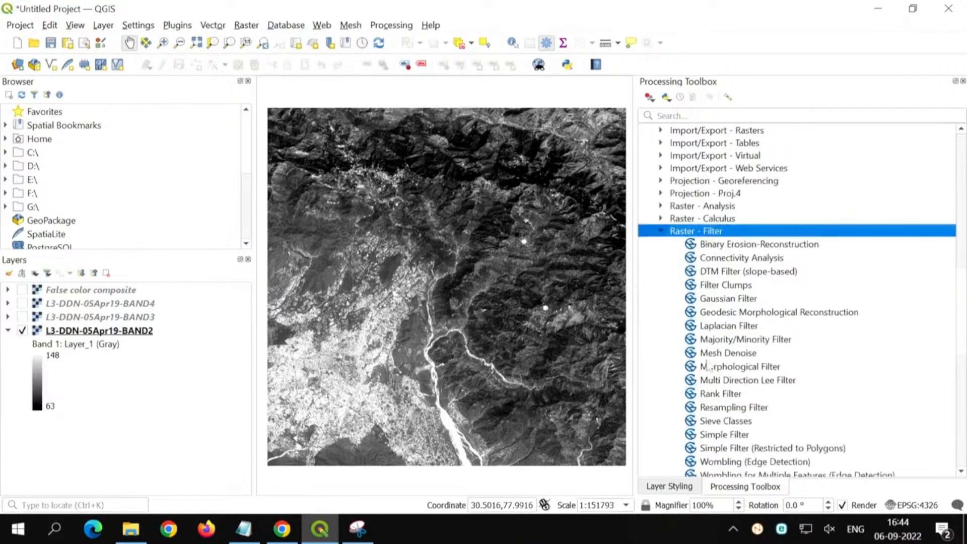
{"action": "scroll", "coordinate": [709, 368], "scroll_direction": "down", "scroll_amount": 2}
{"action": "left_click", "coordinate": [724, 398]}
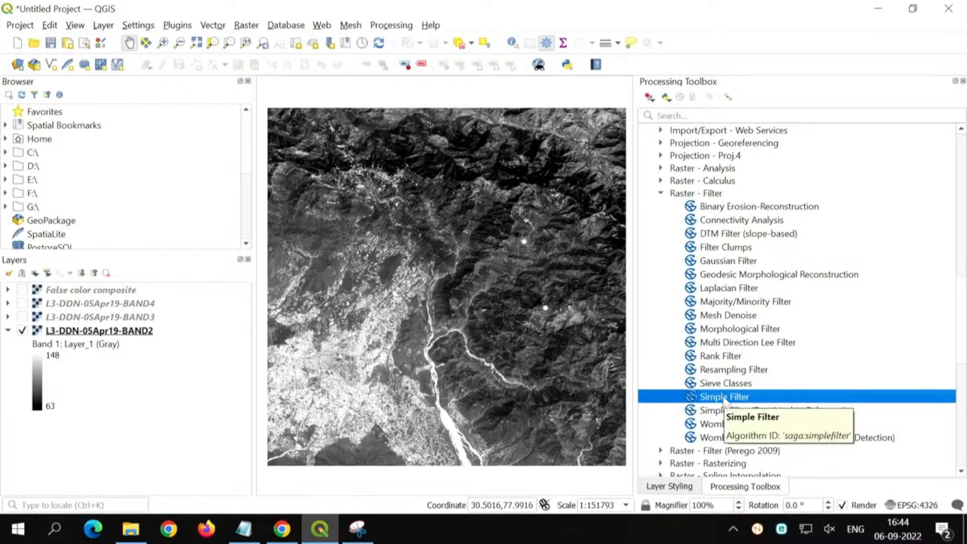
{"action": "double_click", "coordinate": [724, 398]}
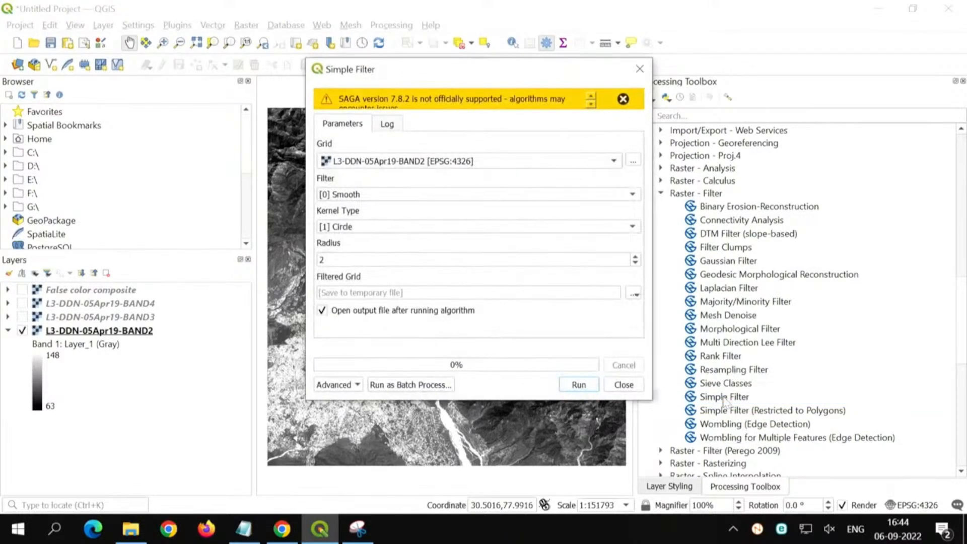
{"action": "left_click", "coordinate": [623, 99]}
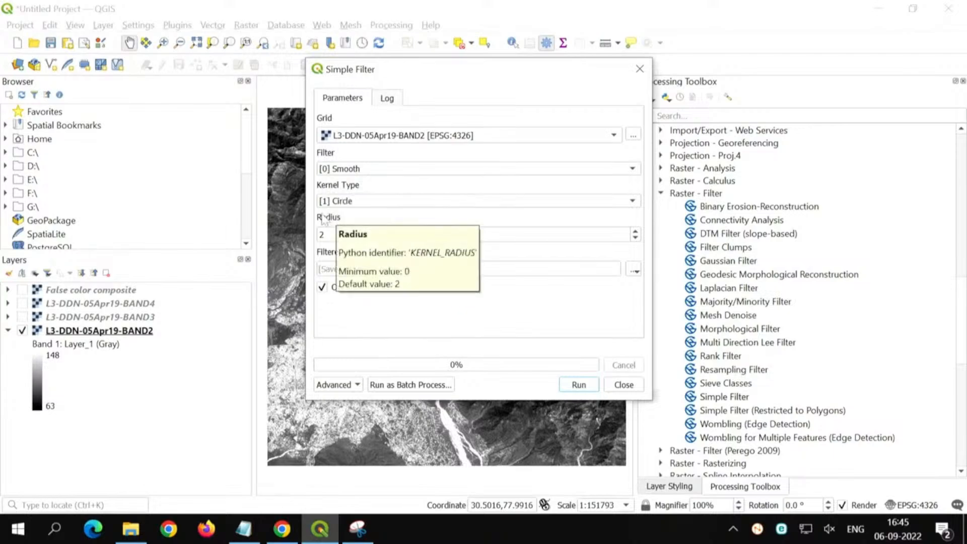
Step: Set the Simple Filter kernel radius to 3
{"action": "double_click", "coordinate": [321, 234]}
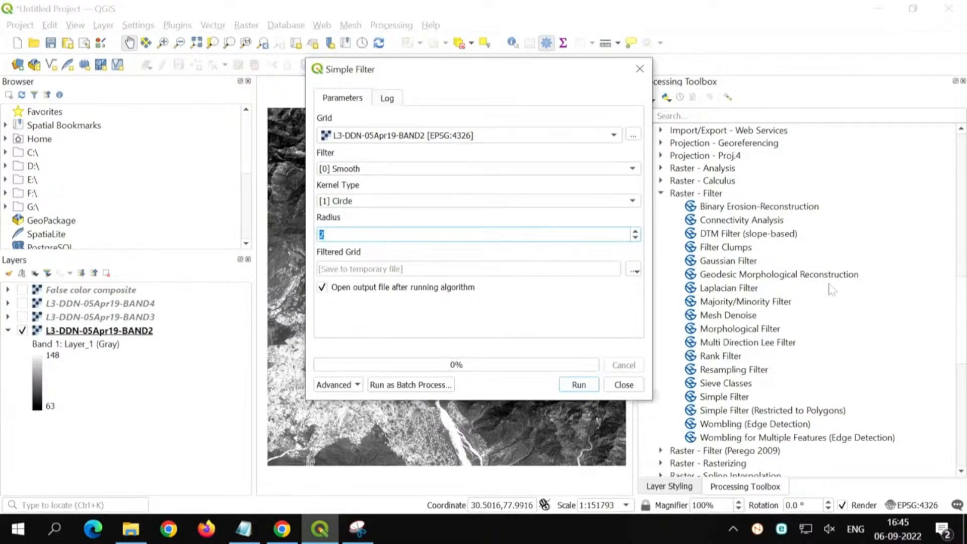
{"action": "type", "text": "3"}
Step: Try setting the filtered grid's output file to smoothened.tif, using the all-files type instead of SDAT
{"action": "left_click", "coordinate": [634, 271]}
{"action": "left_click", "coordinate": [660, 301]}
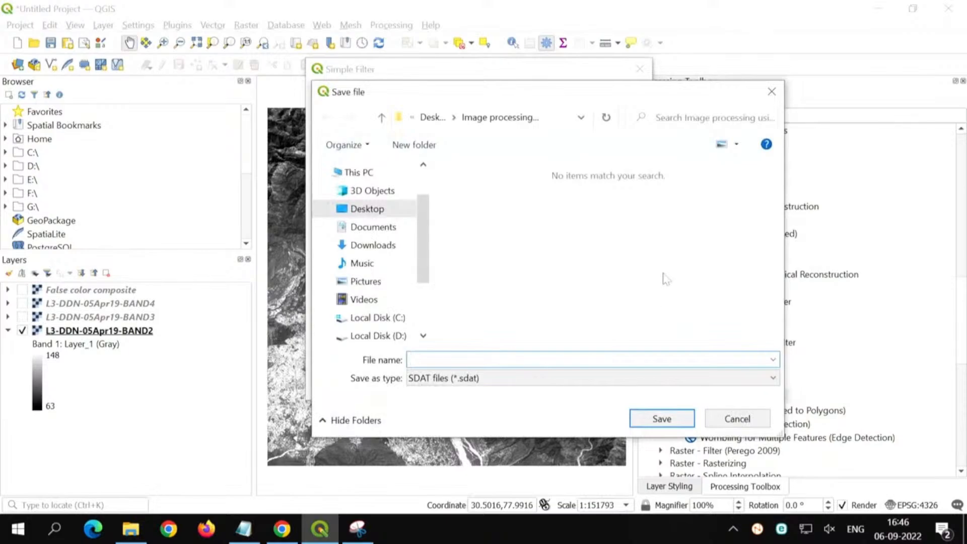
{"action": "type", "text": "smoothened"}
{"action": "key", "text": "Tab"}
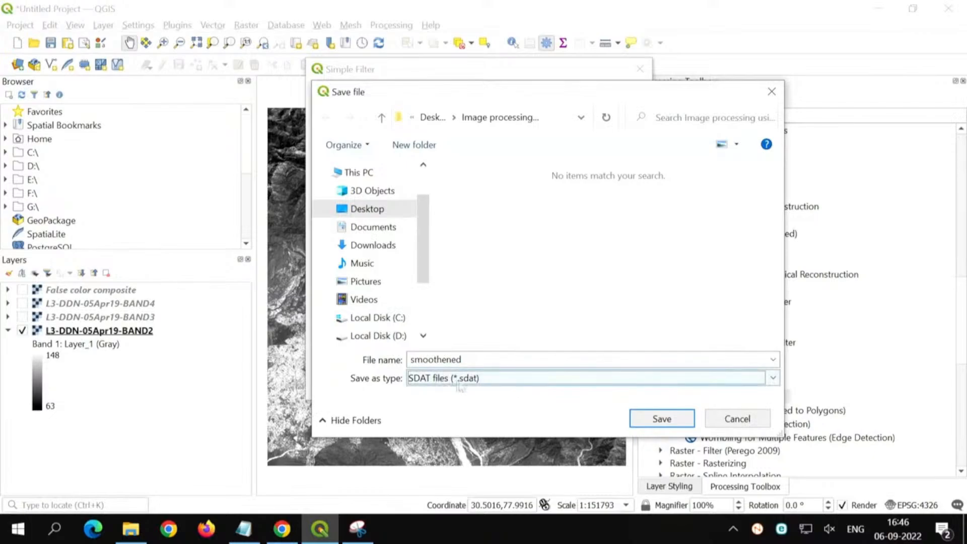
{"action": "left_click", "coordinate": [491, 388]}
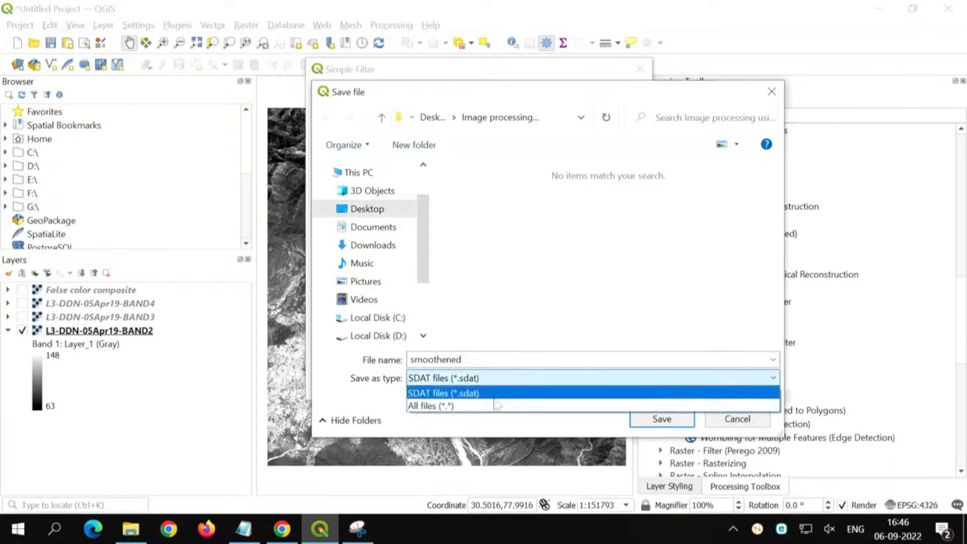
{"action": "left_click", "coordinate": [491, 393]}
{"action": "left_click", "coordinate": [489, 387]}
{"action": "left_click", "coordinate": [491, 406]}
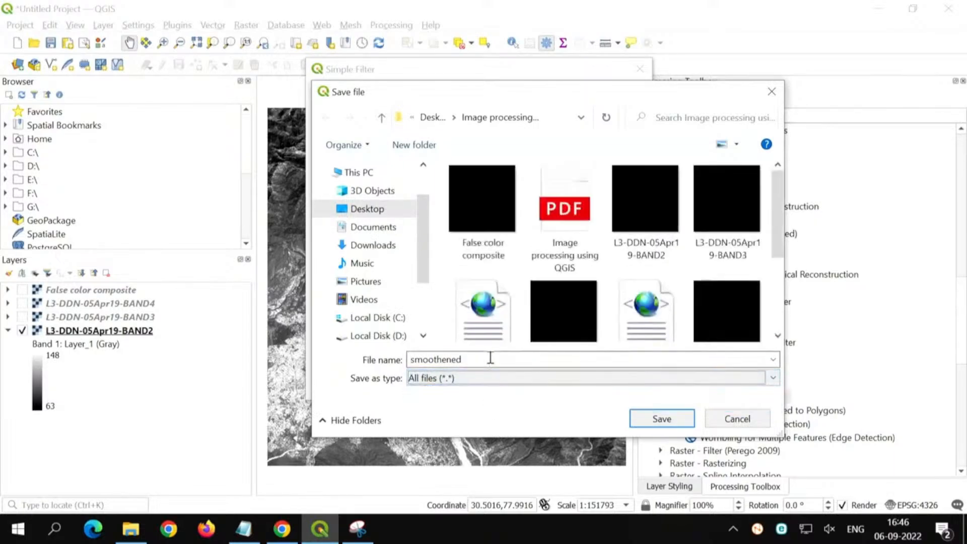
{"action": "left_click", "coordinate": [490, 358]}
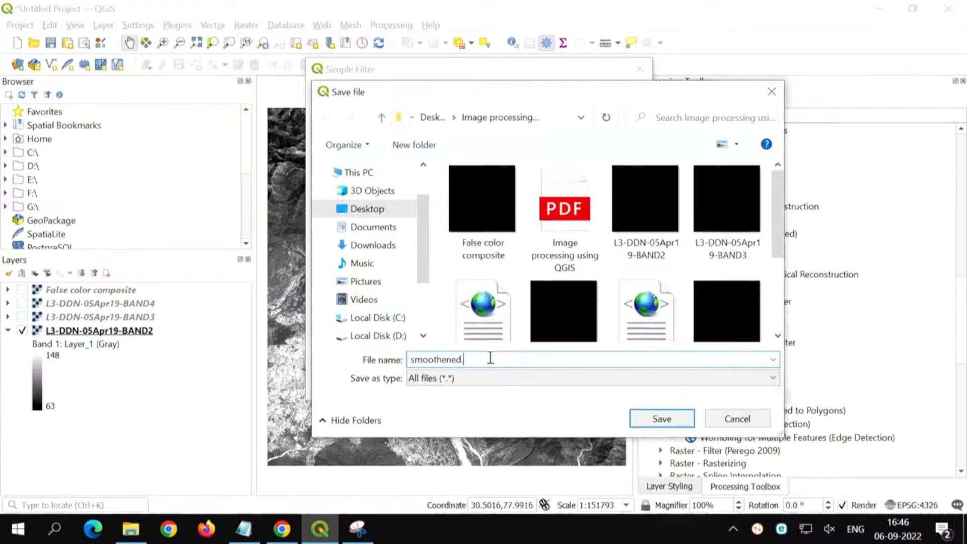
{"action": "type", "text": ".tif"}
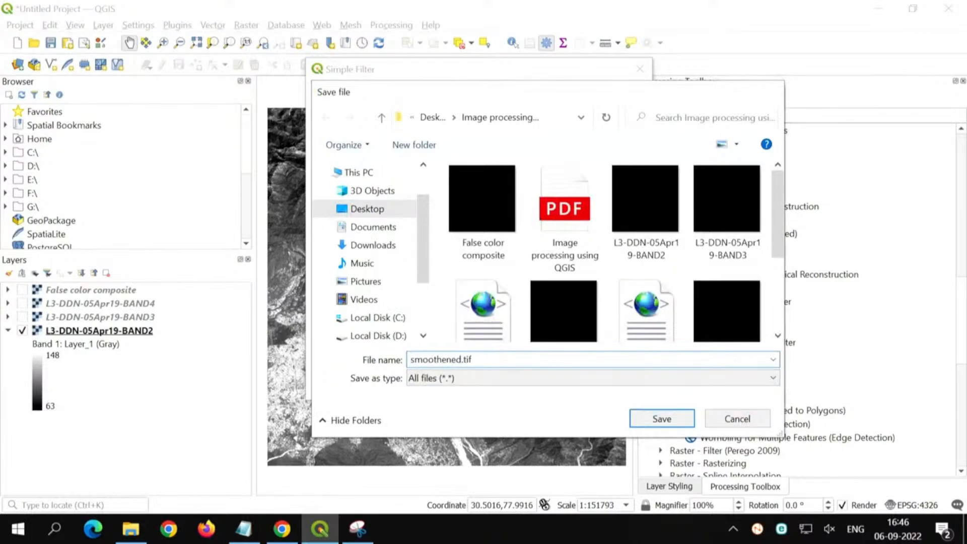
{"action": "key", "text": "Return"}
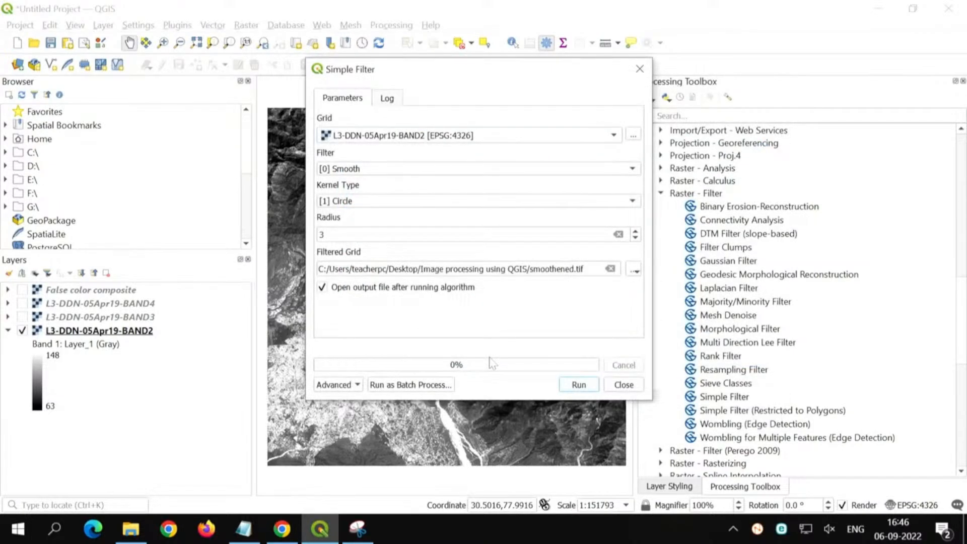
{"action": "left_click", "coordinate": [597, 389]}
Step: Set the filtered grid's output to an SDAT file named smoothened in the Image processing using QGIS folder
{"action": "left_click", "coordinate": [634, 270]}
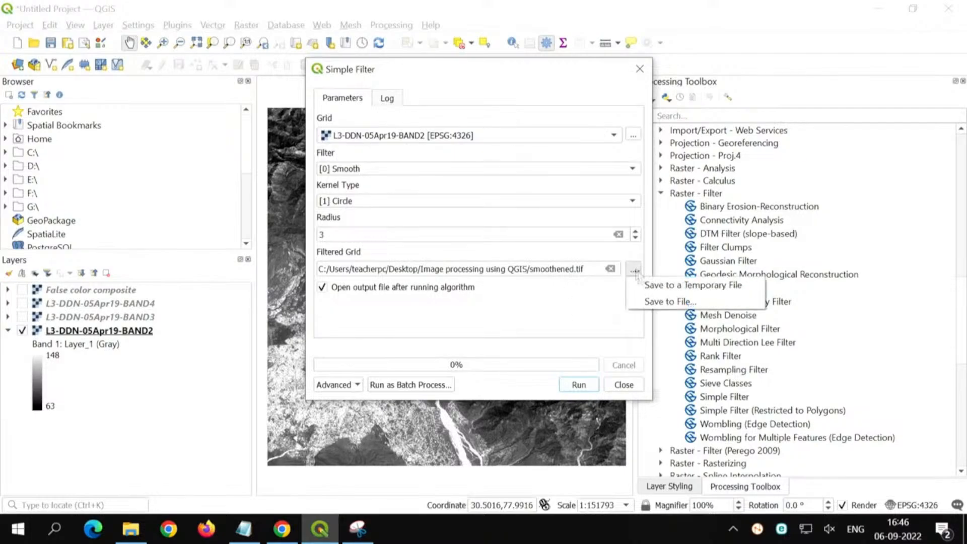
{"action": "left_click", "coordinate": [655, 301]}
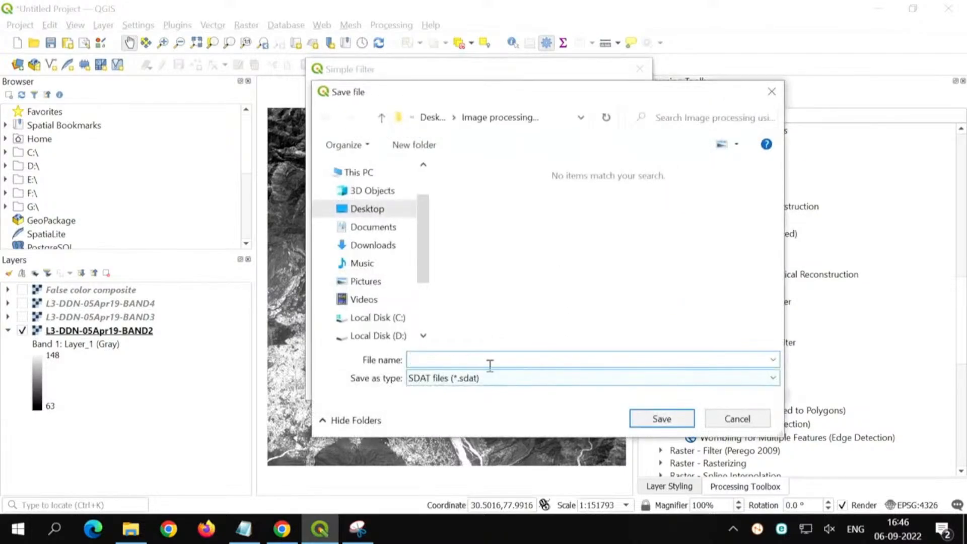
{"action": "type", "text": "smoothened"}
{"action": "left_click", "coordinate": [662, 419]}
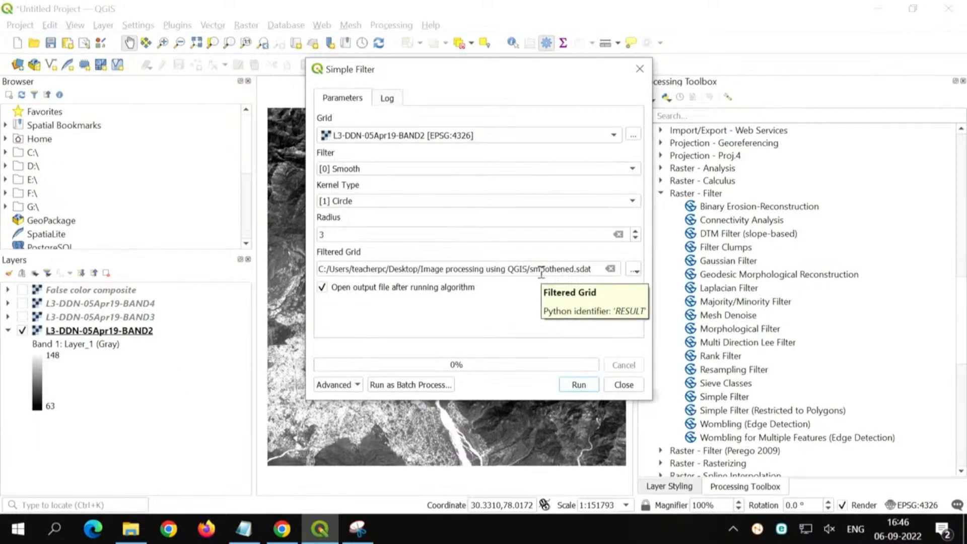
Step: Run the Simple Filter on BAND2 with the Smooth filter and circular kernel, and close the dialog
{"action": "left_click", "coordinate": [586, 386]}
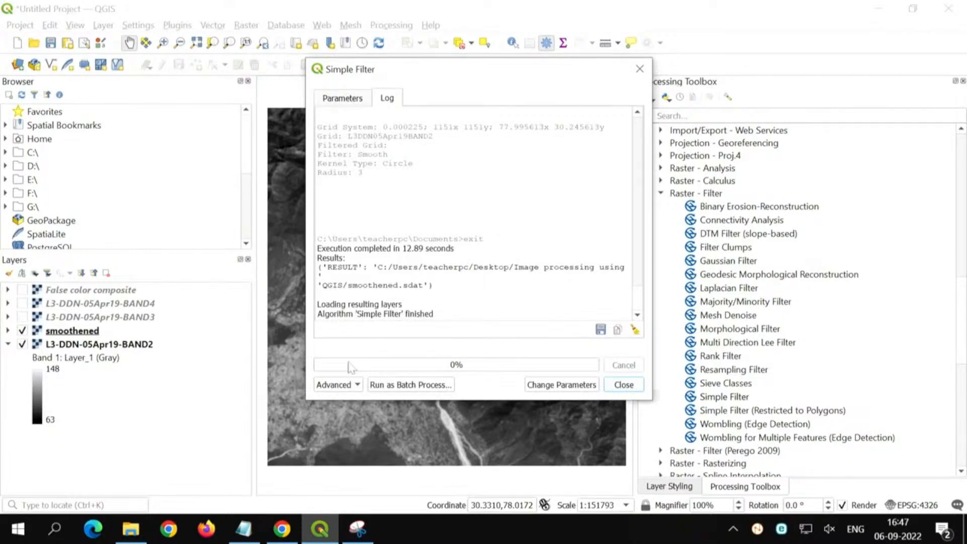
{"action": "left_click_drag", "start_coordinate": [331, 313], "coordinate": [421, 314]}
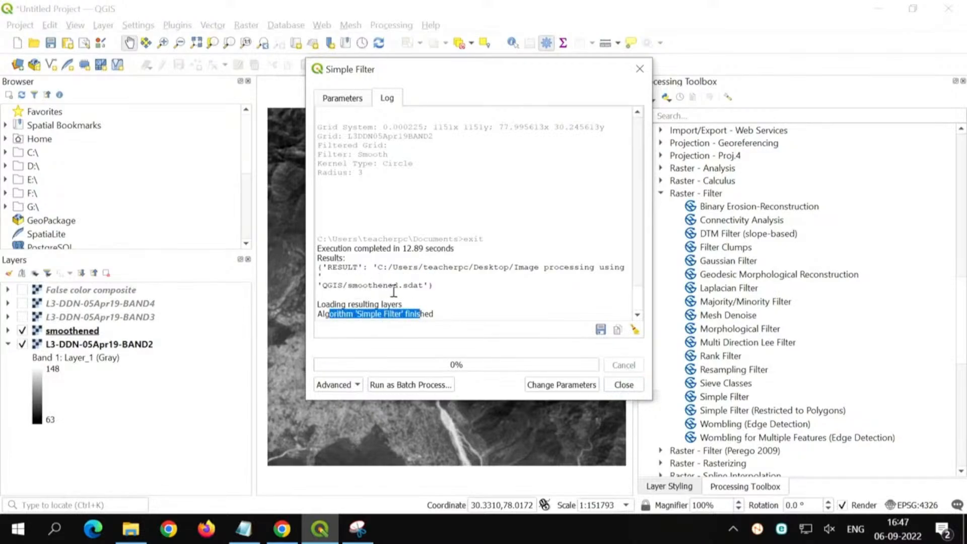
{"action": "left_click", "coordinate": [624, 384]}
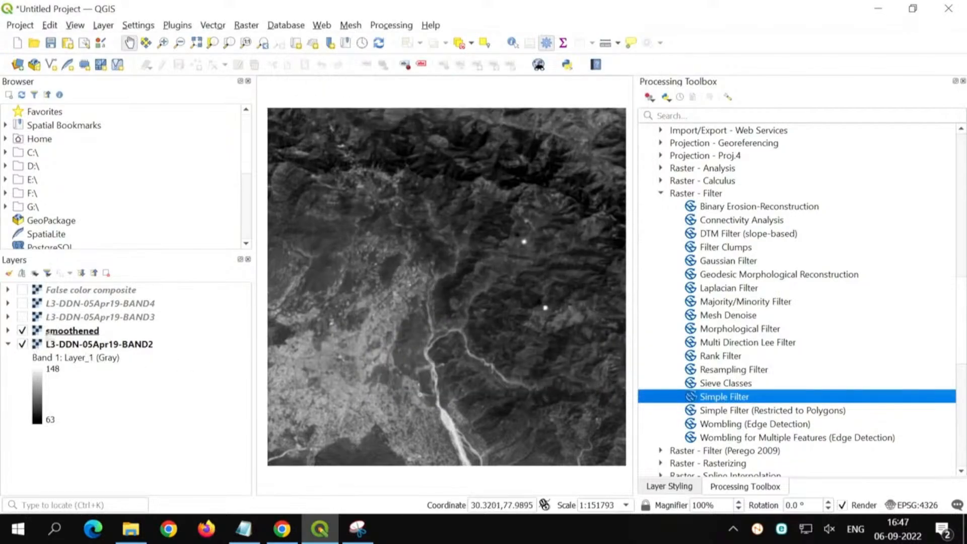
Step: Toggle the smoothened layer's visibility to compare it with BAND2 and check its legend value range
{"action": "left_click", "coordinate": [68, 336]}
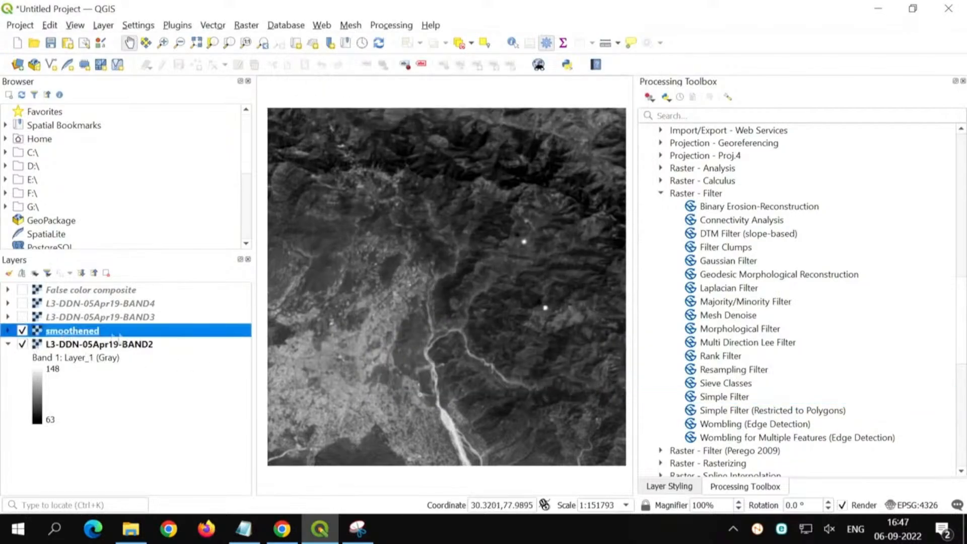
{"action": "left_click", "coordinate": [22, 331]}
{"action": "left_click", "coordinate": [22, 331]}
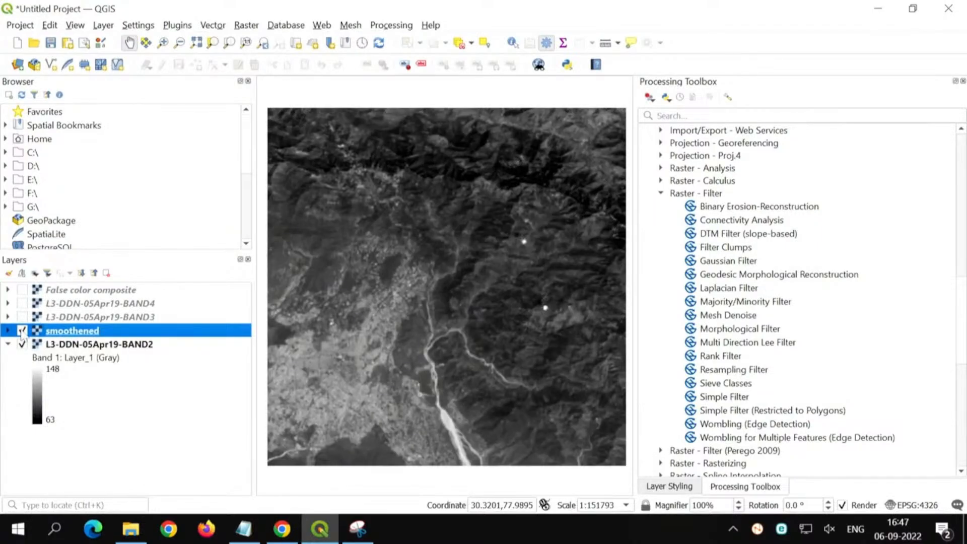
{"action": "left_click", "coordinate": [22, 331]}
{"action": "left_click", "coordinate": [21, 331]}
{"action": "left_click", "coordinate": [7, 331]}
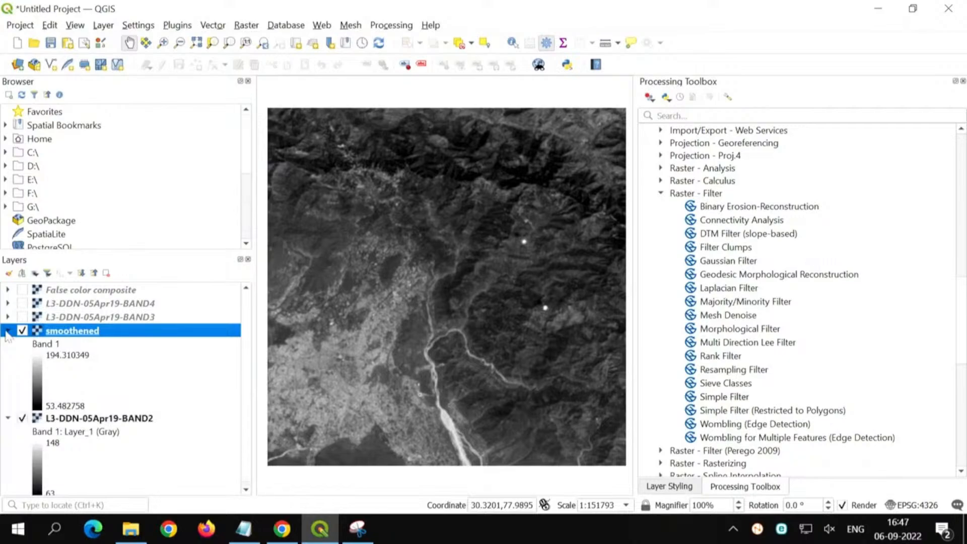
{"action": "left_click", "coordinate": [8, 333]}
Step: Copy the style of L3-DDN-05Apr19-BAND2 and paste it onto the smoothened layer
{"action": "right_click", "coordinate": [63, 345]}
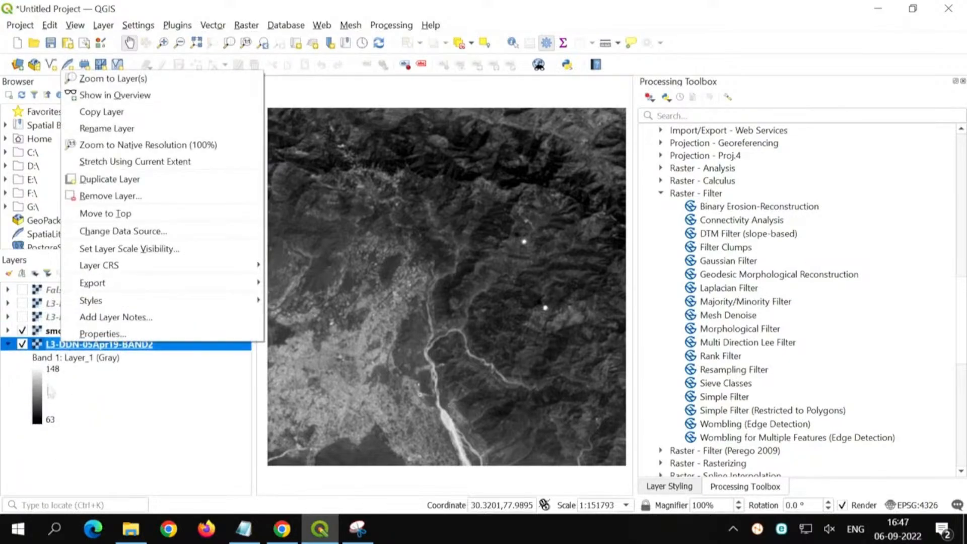
{"action": "left_click", "coordinate": [15, 385]}
{"action": "right_click", "coordinate": [88, 346]}
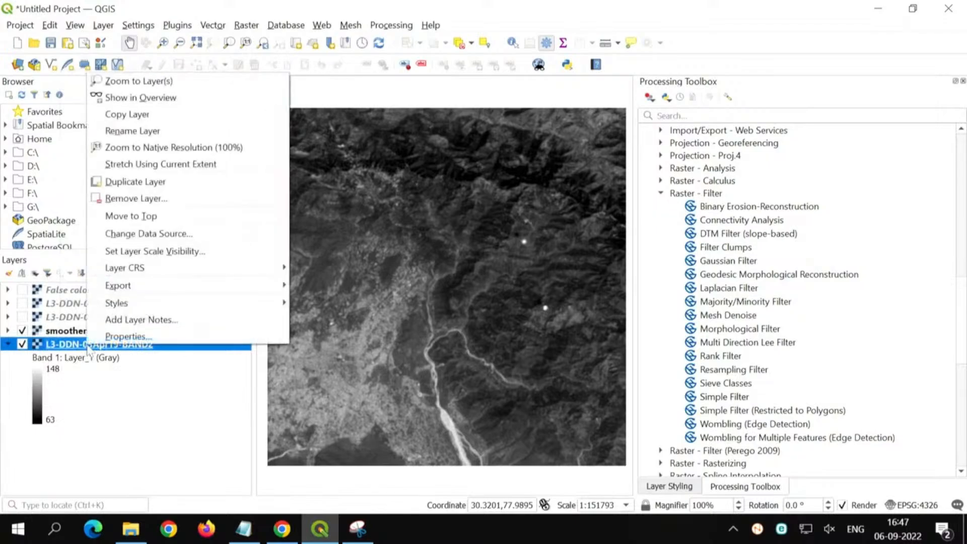
{"action": "mouse_move", "coordinate": [142, 302]}
{"action": "left_click", "coordinate": [335, 303]}
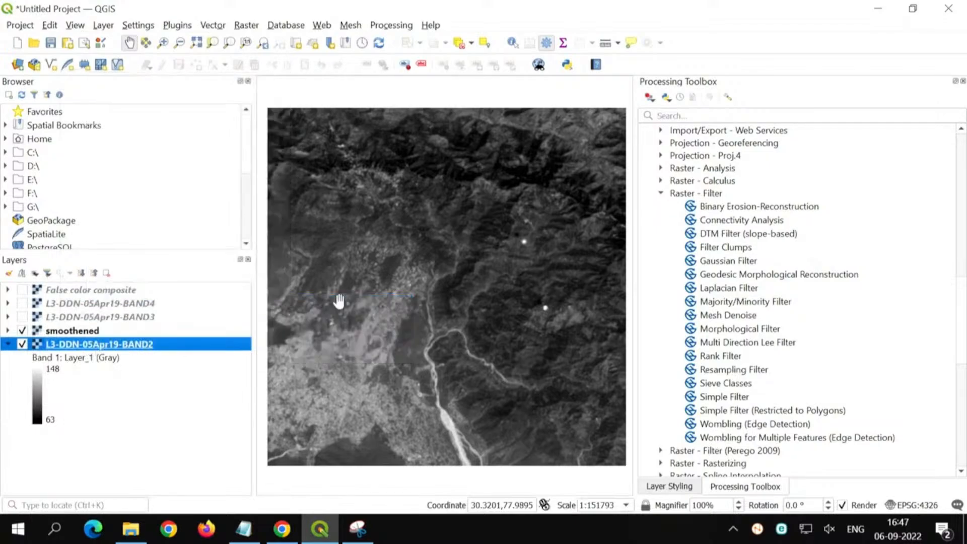
{"action": "left_click", "coordinate": [82, 332]}
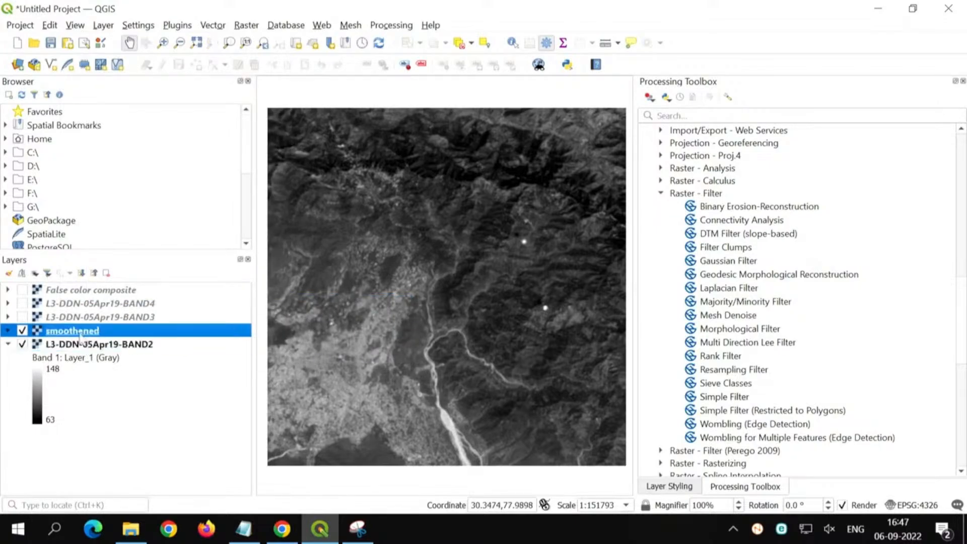
{"action": "right_click", "coordinate": [81, 332]}
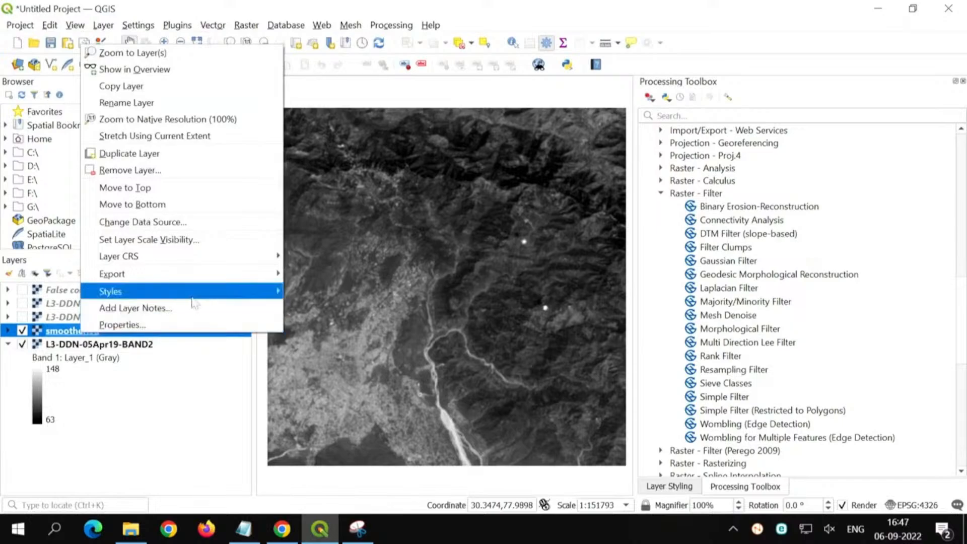
{"action": "mouse_move", "coordinate": [194, 294]}
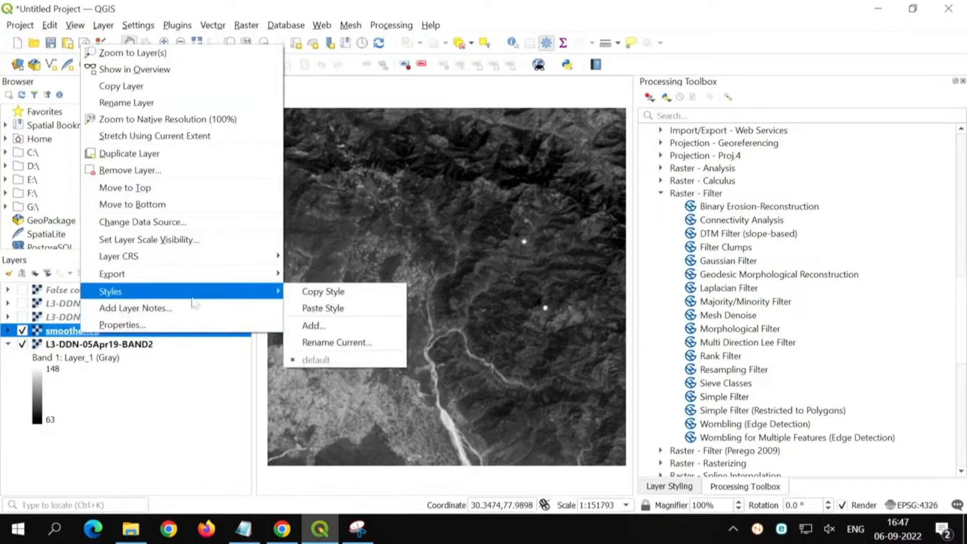
{"action": "left_click", "coordinate": [324, 308]}
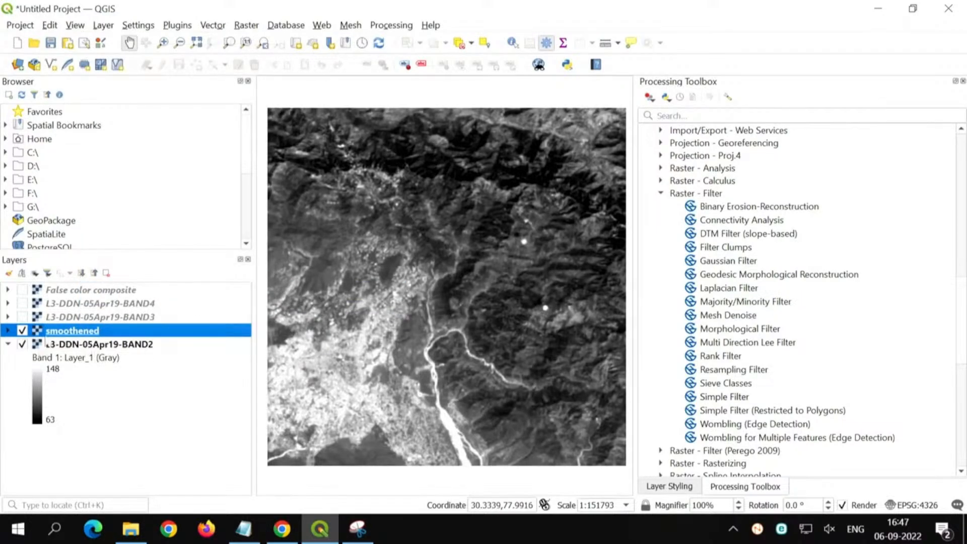
Step: Compare the restyled smoothened layer with the original BAND2 at full extent by repeatedly switching its visibility
{"action": "left_click", "coordinate": [22, 331]}
{"action": "left_click", "coordinate": [21, 330]}
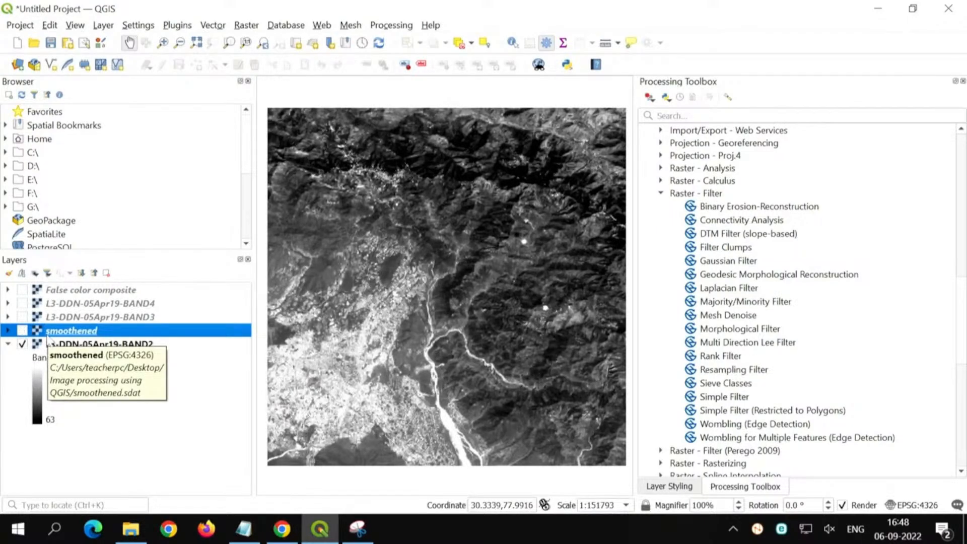
{"action": "key", "text": "space"}
{"action": "key", "text": "space"}
{"action": "key", "text": "space"}
{"action": "key", "text": "space"}
{"action": "key", "text": "space"}
{"action": "key", "text": "space"}
{"action": "key", "text": "space"}
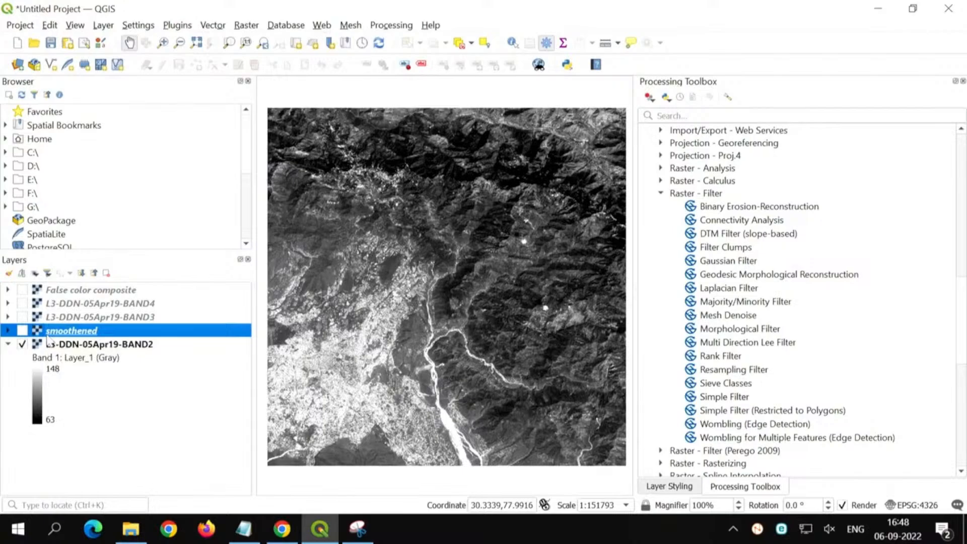
{"action": "key", "text": "space"}
Step: Compare smoothened and BAND2 up close over the bright settlement area beside the river, and return the map to the layer's full extent
{"action": "scroll", "coordinate": [433, 297], "scroll_direction": "up", "scroll_amount": 3}
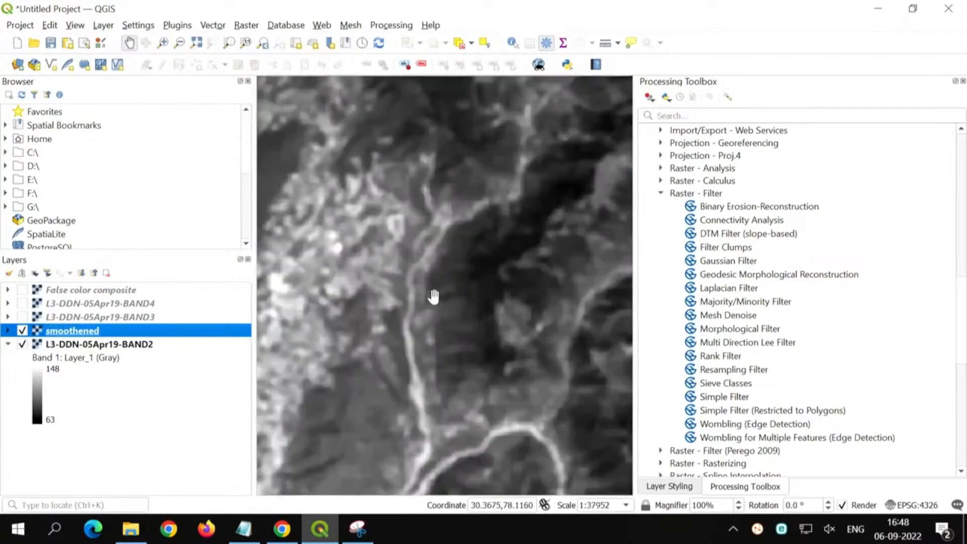
{"action": "left_click_drag", "start_coordinate": [360, 277], "coordinate": [471, 350]}
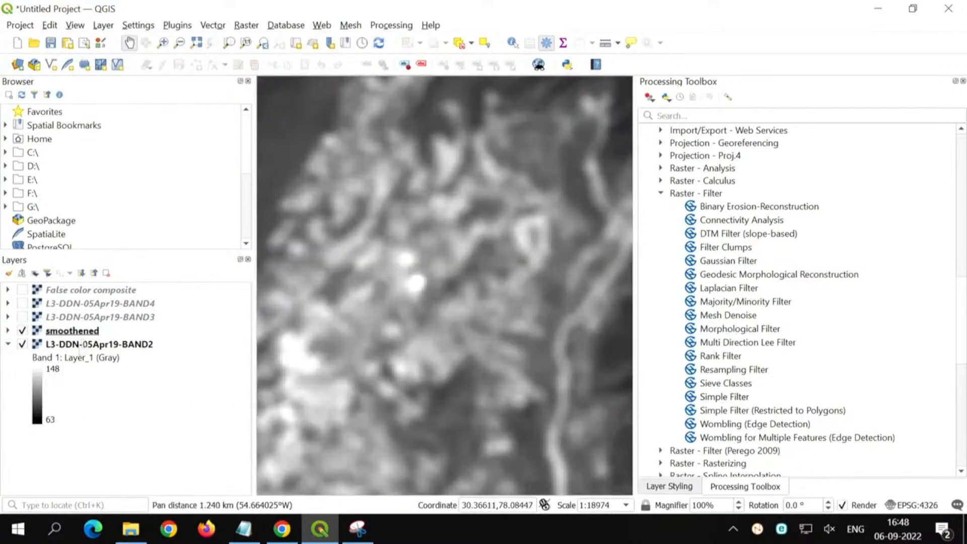
{"action": "left_click", "coordinate": [84, 333]}
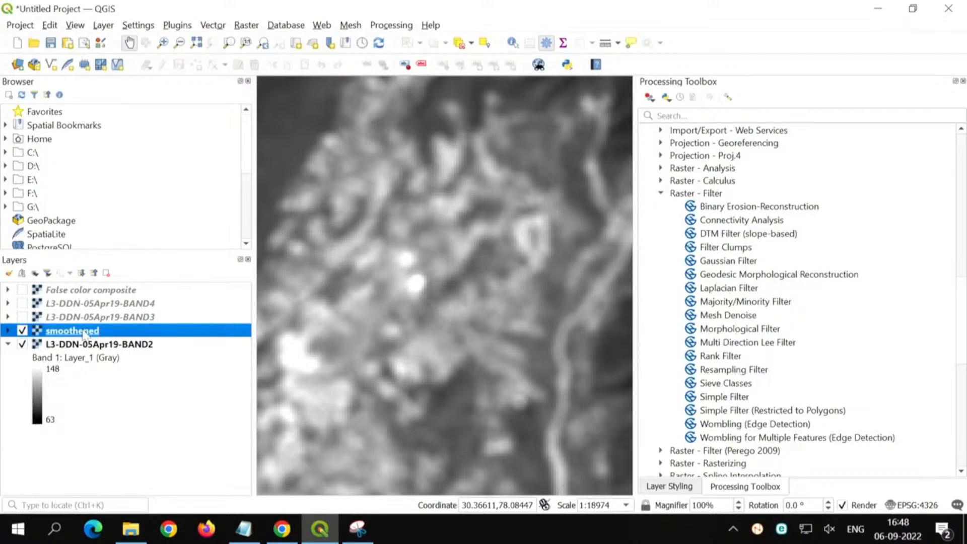
{"action": "key", "text": "space"}
{"action": "key", "text": "space"}
{"action": "key", "text": "space"}
{"action": "key", "text": "space"}
{"action": "key", "text": "space"}
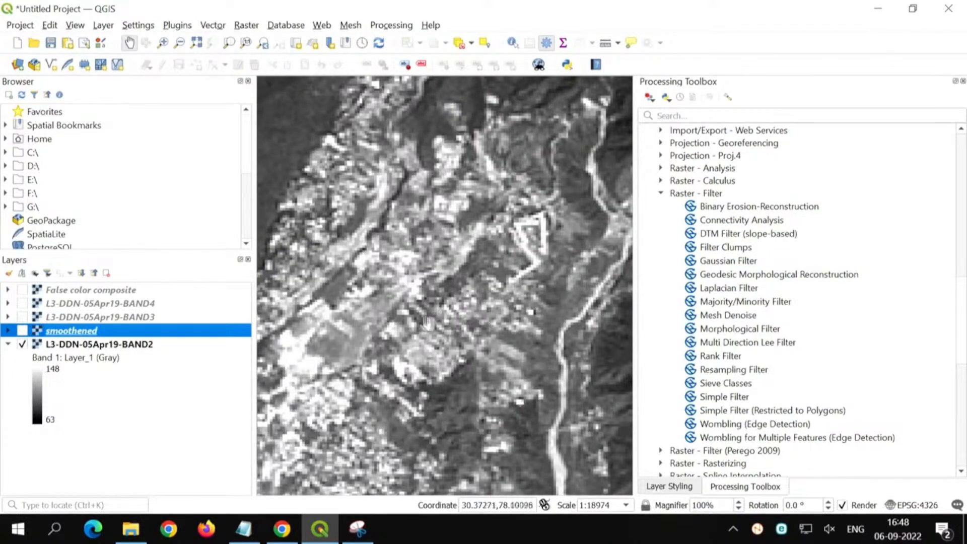
{"action": "key", "text": "space"}
{"action": "scroll", "coordinate": [461, 322], "scroll_direction": "up", "scroll_amount": 1}
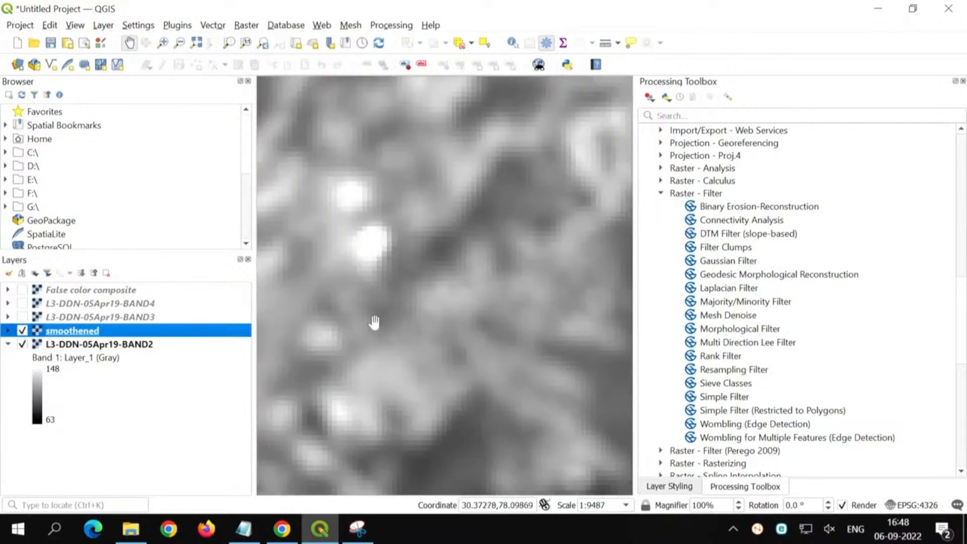
{"action": "scroll", "coordinate": [374, 323], "scroll_direction": "down", "scroll_amount": 3}
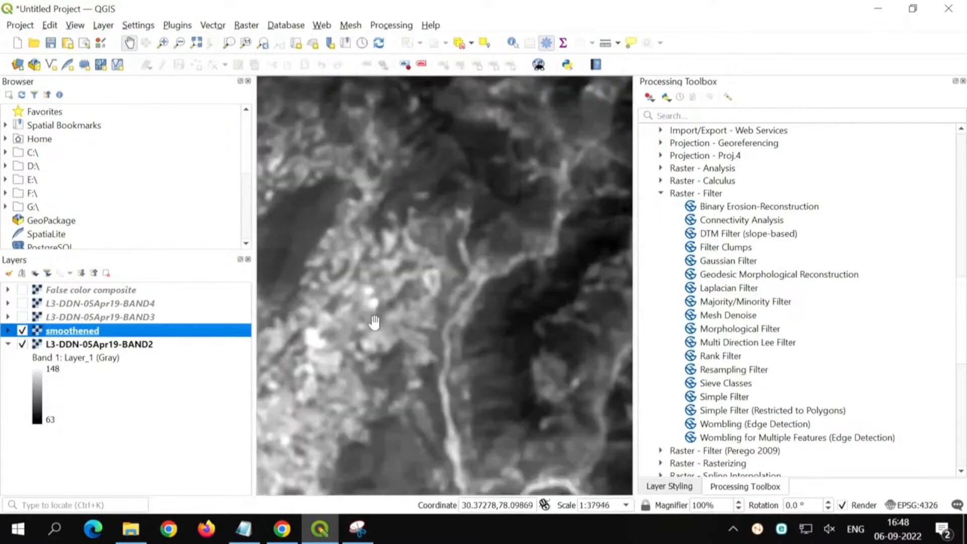
{"action": "right_click", "coordinate": [60, 332]}
{"action": "left_click", "coordinate": [96, 50]}
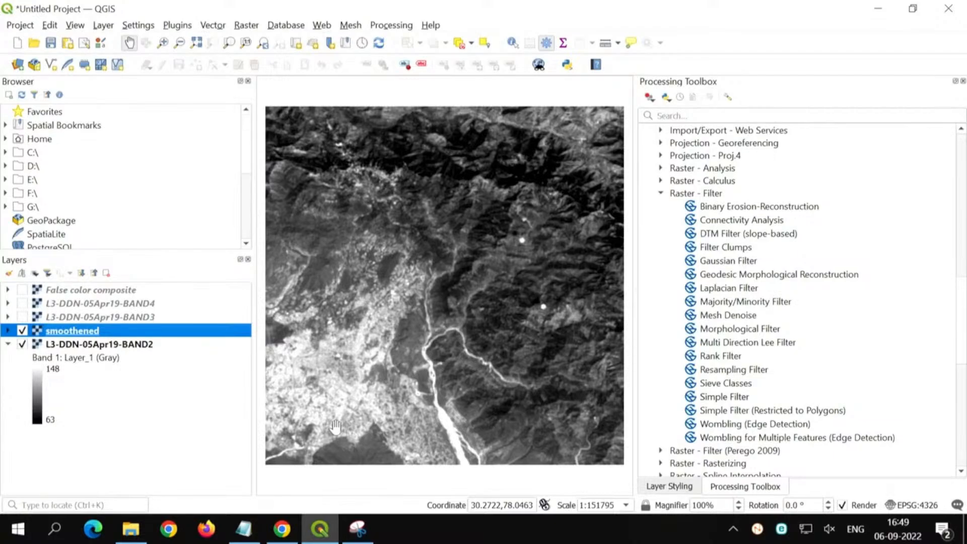
Step: Look through the other SAGA raster filters: Gaussian, Laplacian, Majority/Minority and Morphological
{"action": "left_click", "coordinate": [723, 265]}
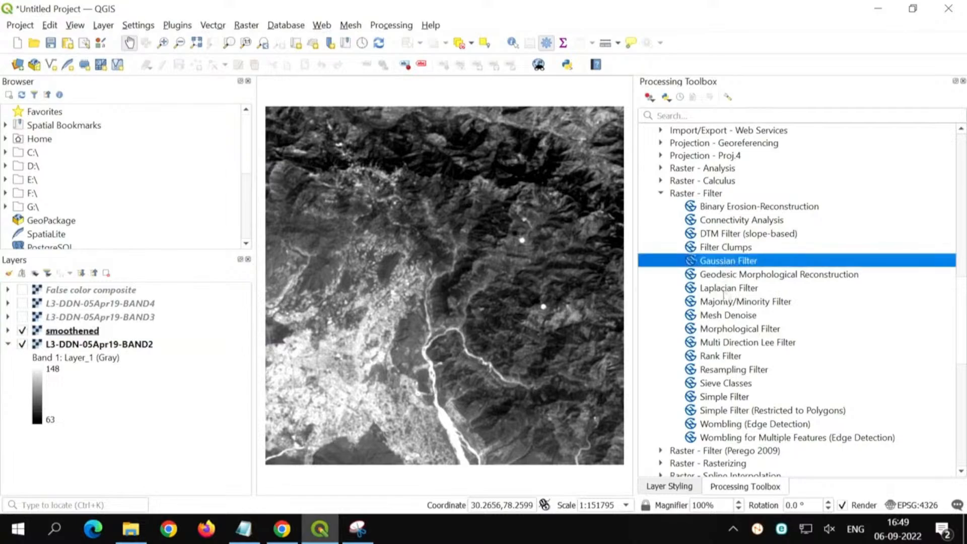
{"action": "left_click", "coordinate": [725, 290]}
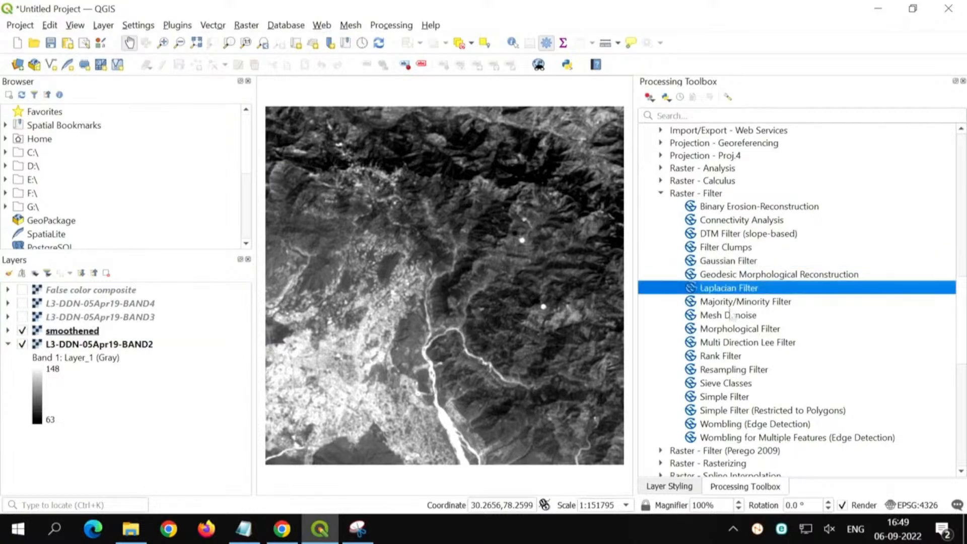
{"action": "left_click", "coordinate": [735, 302]}
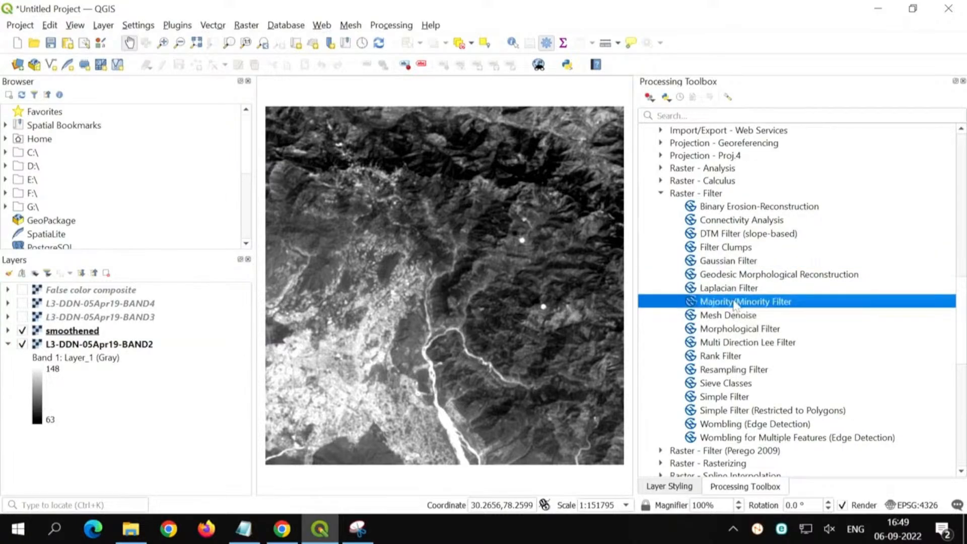
{"action": "left_click", "coordinate": [740, 330]}
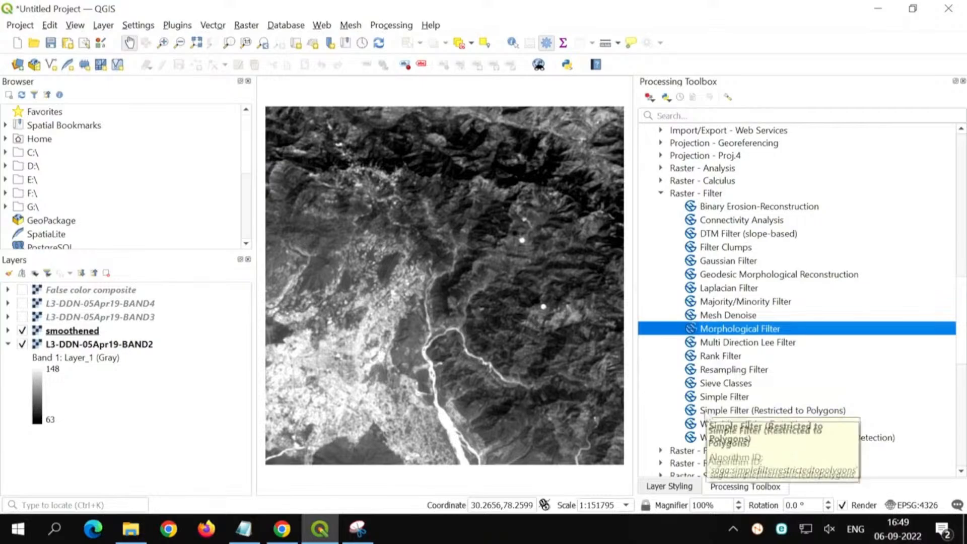
Step: Review the filter types offered by Simple Filter, choosing Sharpen, and close the dialog without running it
{"action": "double_click", "coordinate": [710, 397]}
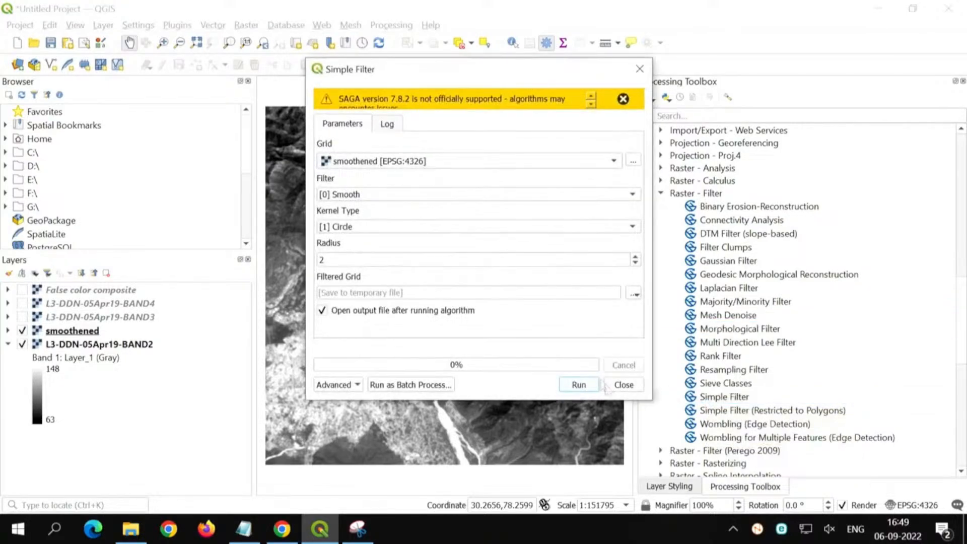
{"action": "left_click", "coordinate": [340, 195]}
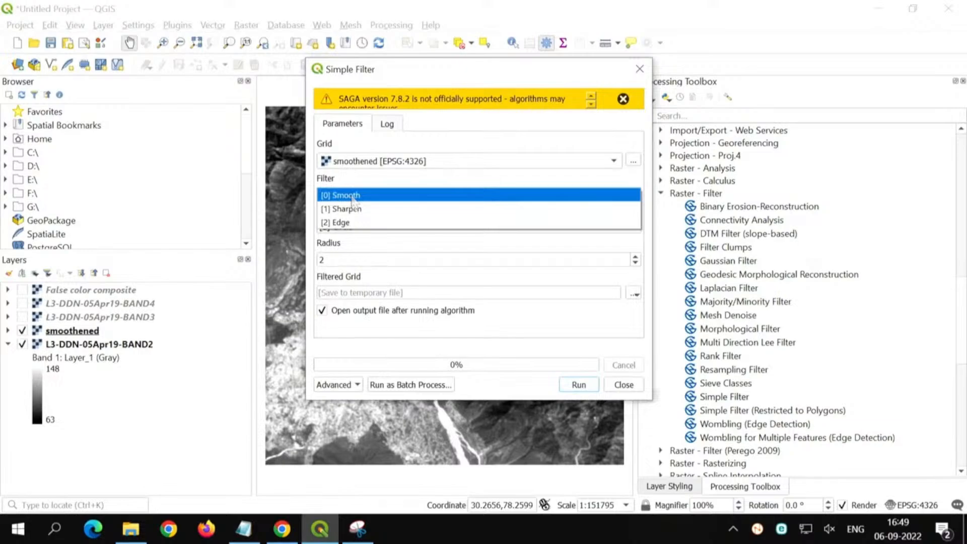
{"action": "left_click", "coordinate": [354, 209]}
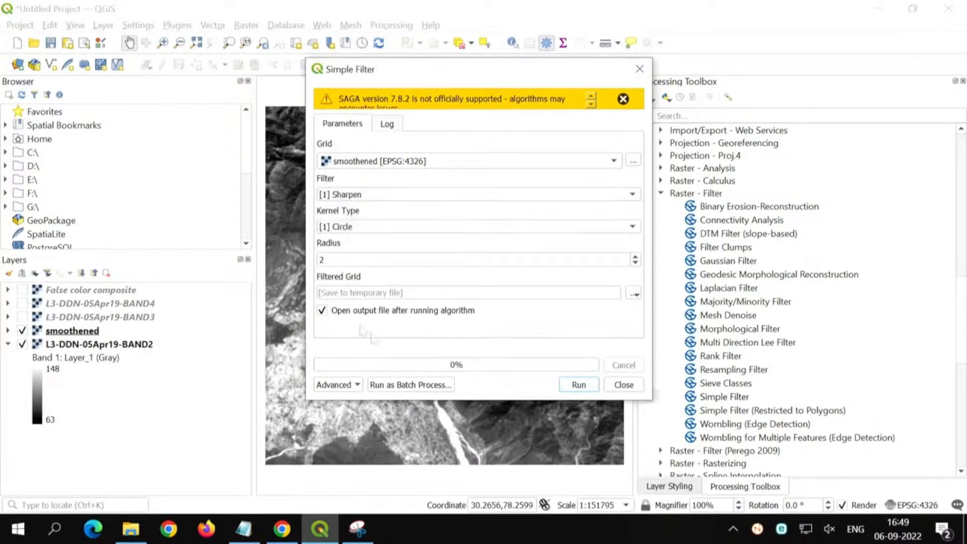
{"action": "left_click", "coordinate": [623, 387]}
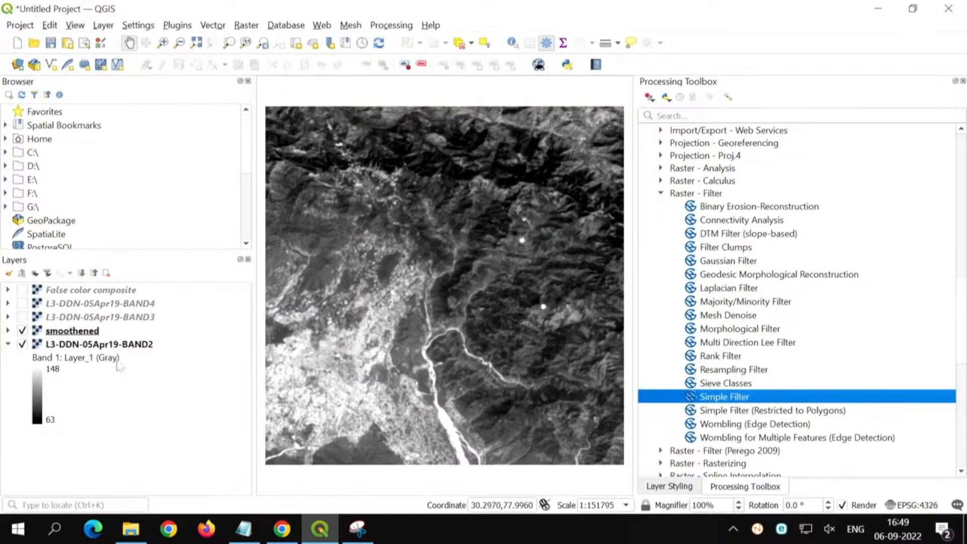
Step: Hide the smoothened layer and select the L3-DDN-05Apr19-BAND2 layer
{"action": "left_click", "coordinate": [119, 345]}
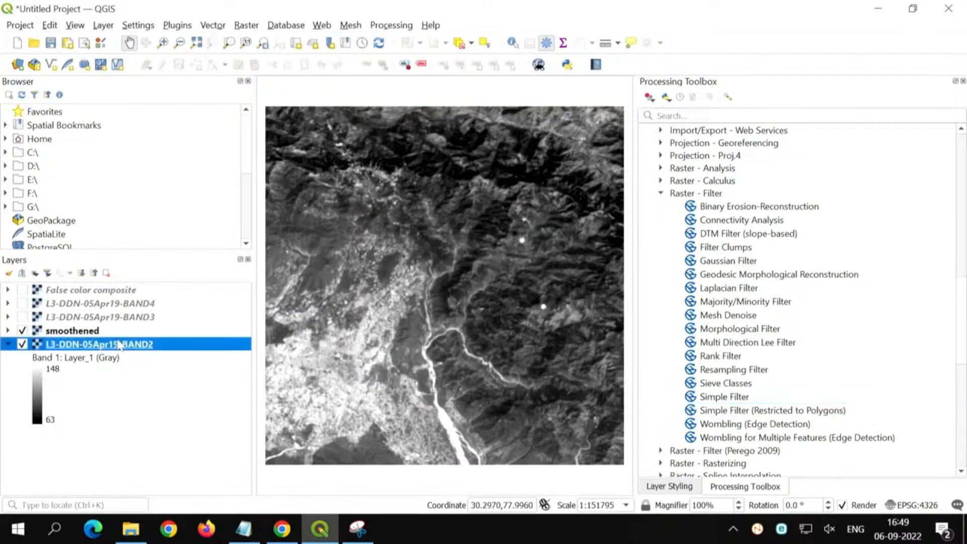
{"action": "left_click", "coordinate": [54, 334]}
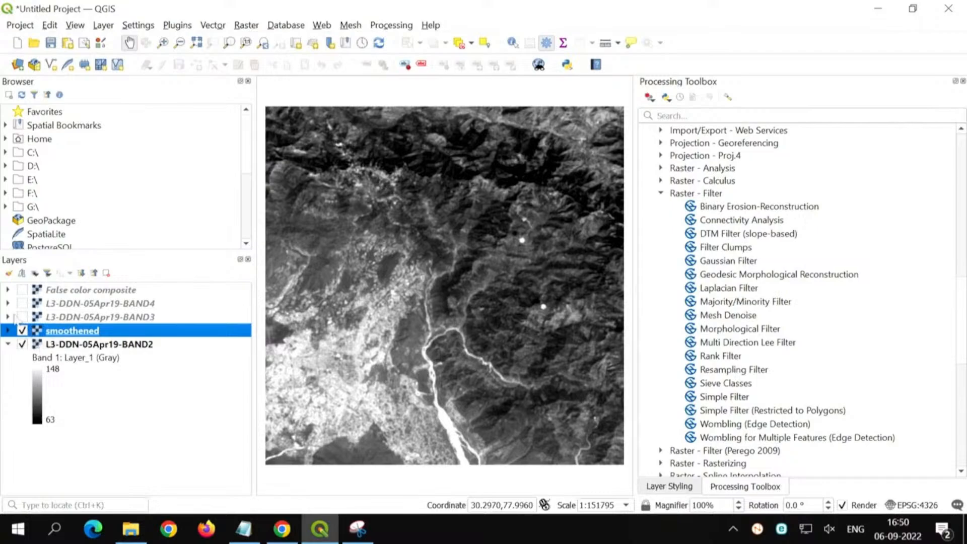
{"action": "left_click", "coordinate": [21, 330]}
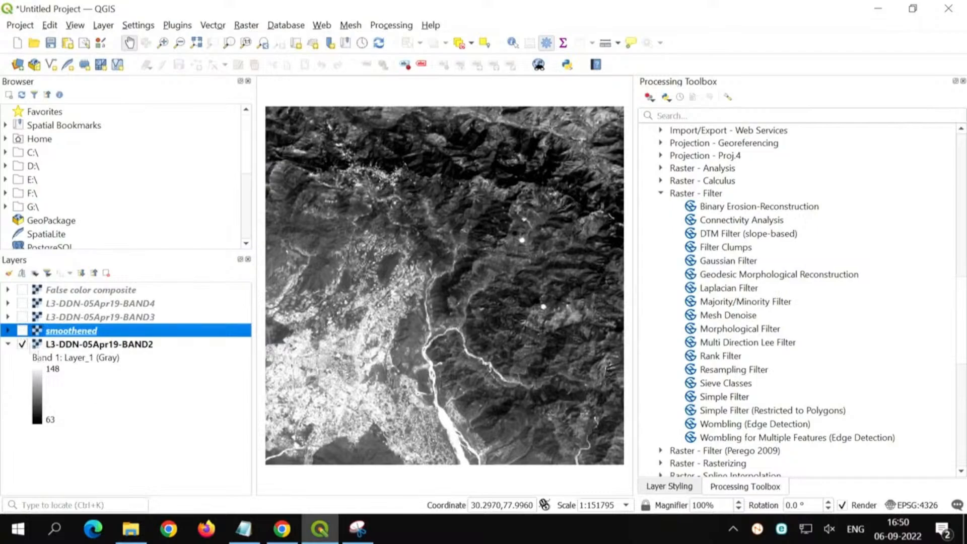
{"action": "left_click", "coordinate": [96, 349]}
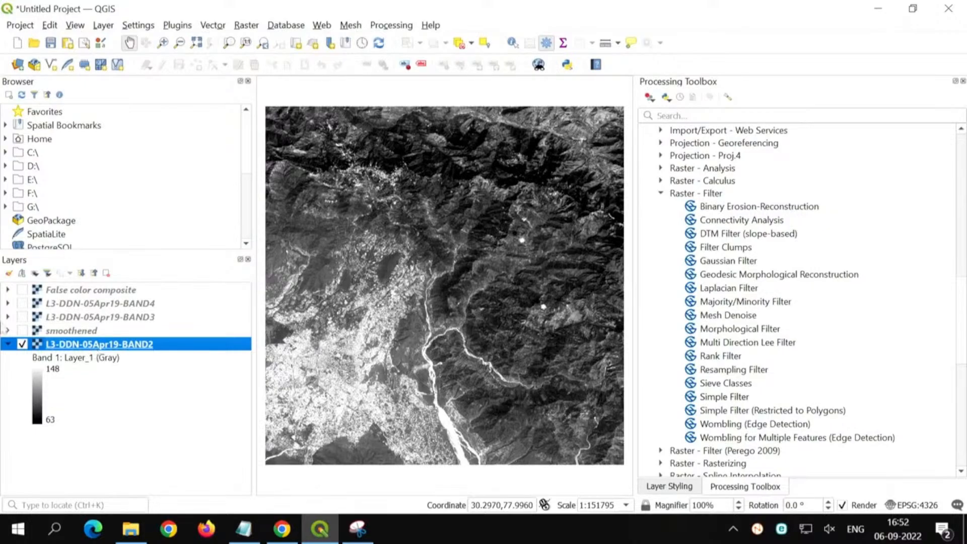
Step: Open the Raster Calculator, widen it to show the full band names, and locate the BAND4 and BAND3 entries
{"action": "left_click", "coordinate": [247, 26]}
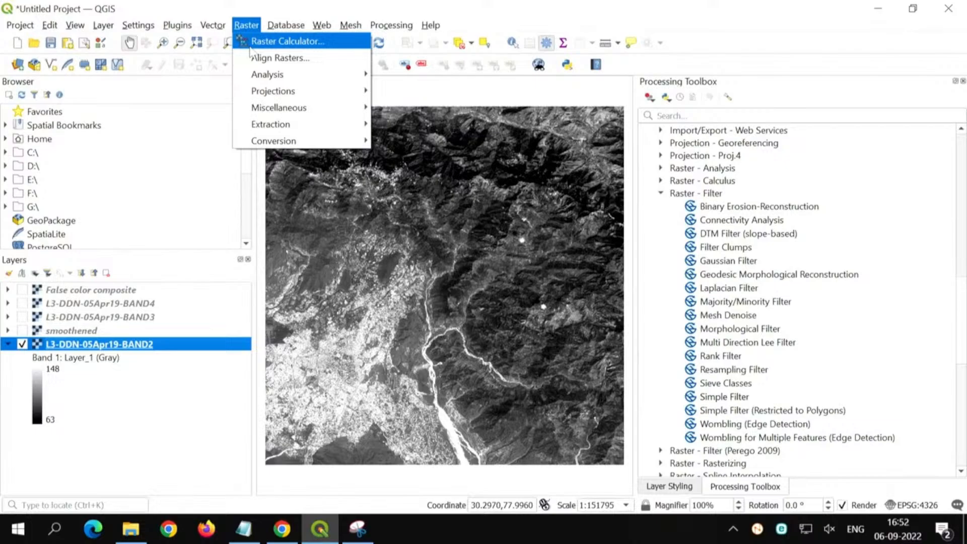
{"action": "left_click", "coordinate": [282, 41]}
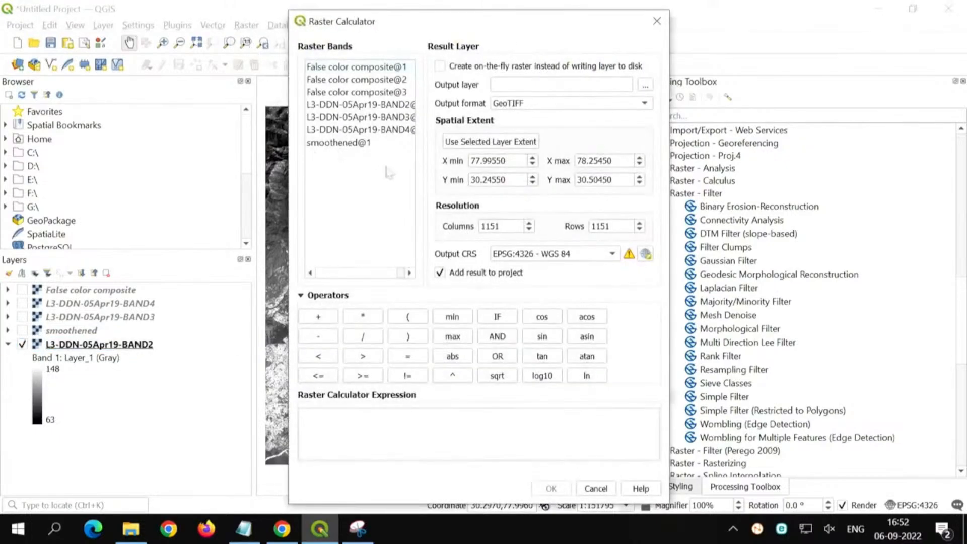
{"action": "left_click_drag", "start_coordinate": [289, 169], "coordinate": [128, 172]}
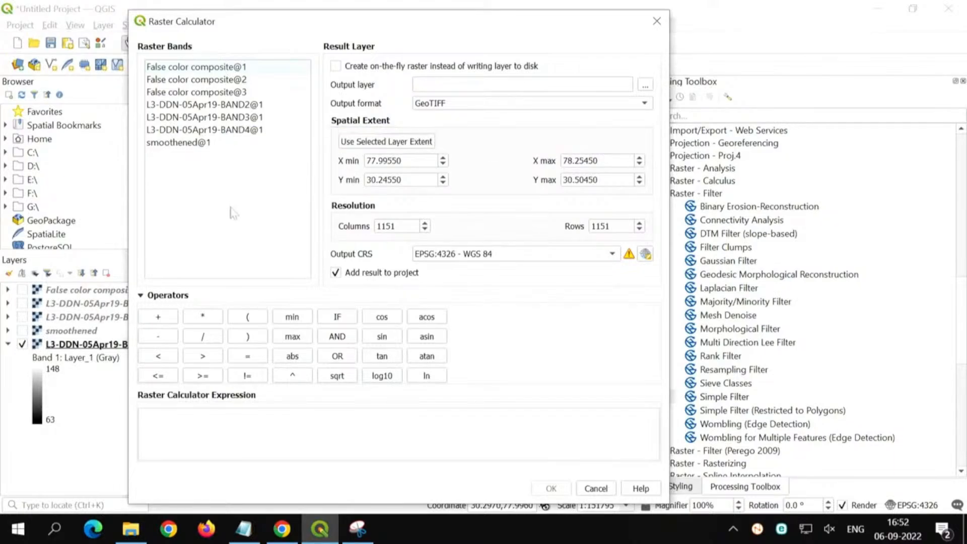
{"action": "left_click", "coordinate": [239, 132]}
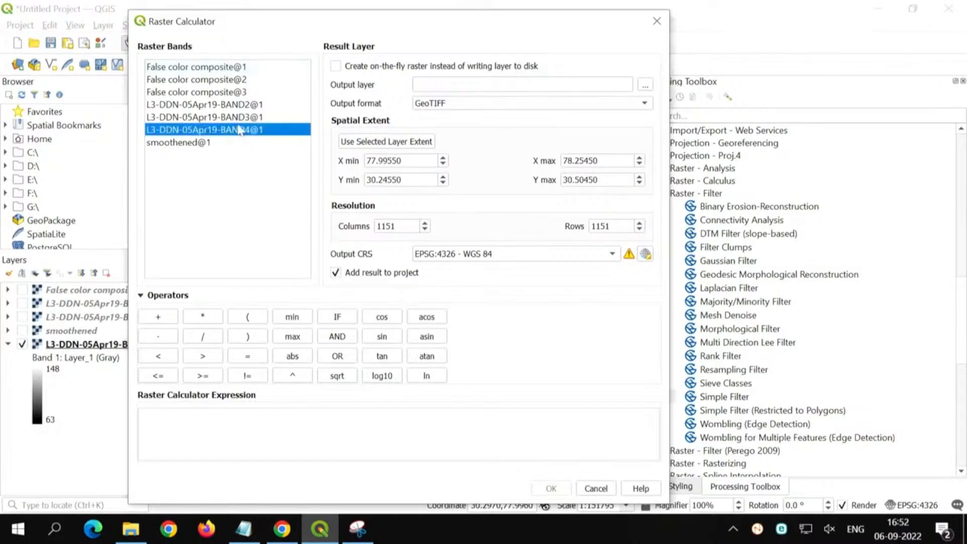
{"action": "left_click", "coordinate": [239, 118]}
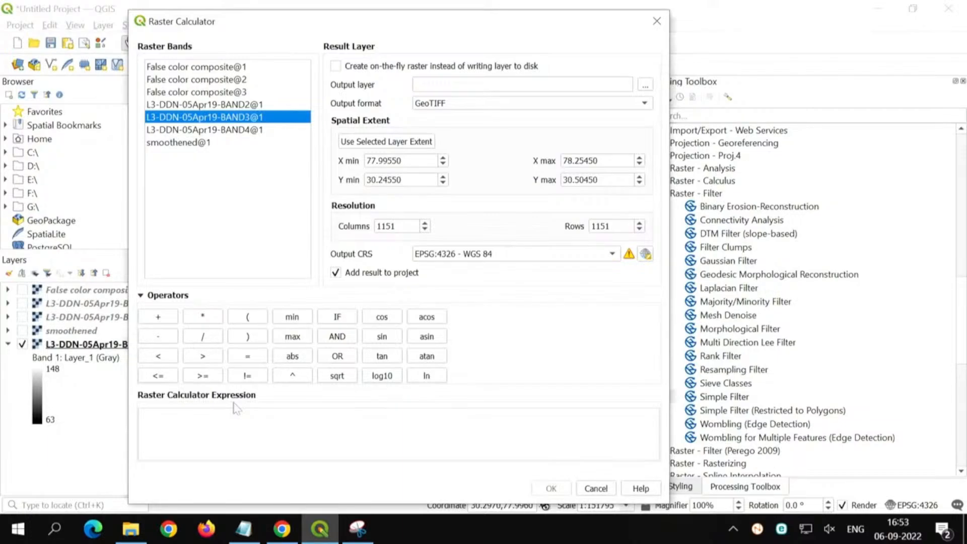
{"action": "left_click", "coordinate": [248, 131]}
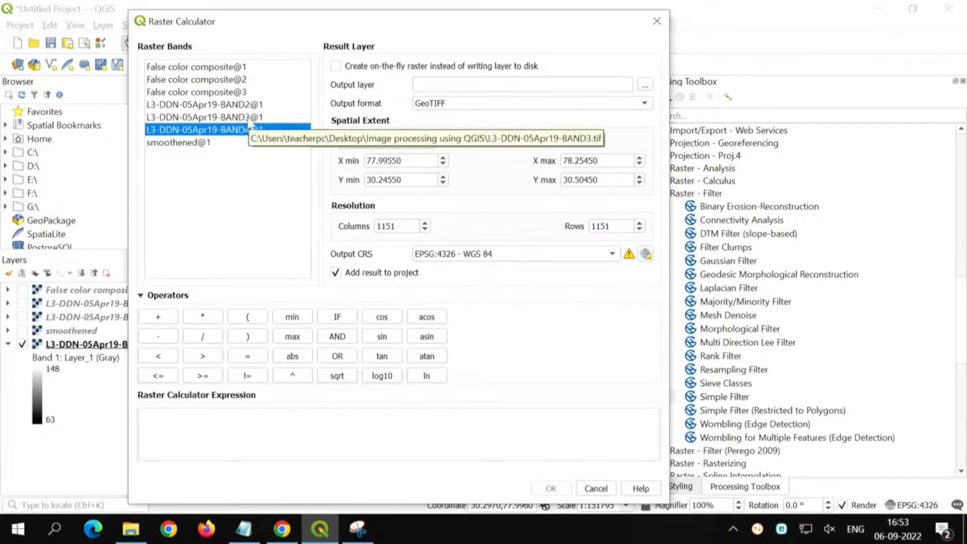
{"action": "left_click", "coordinate": [249, 119]}
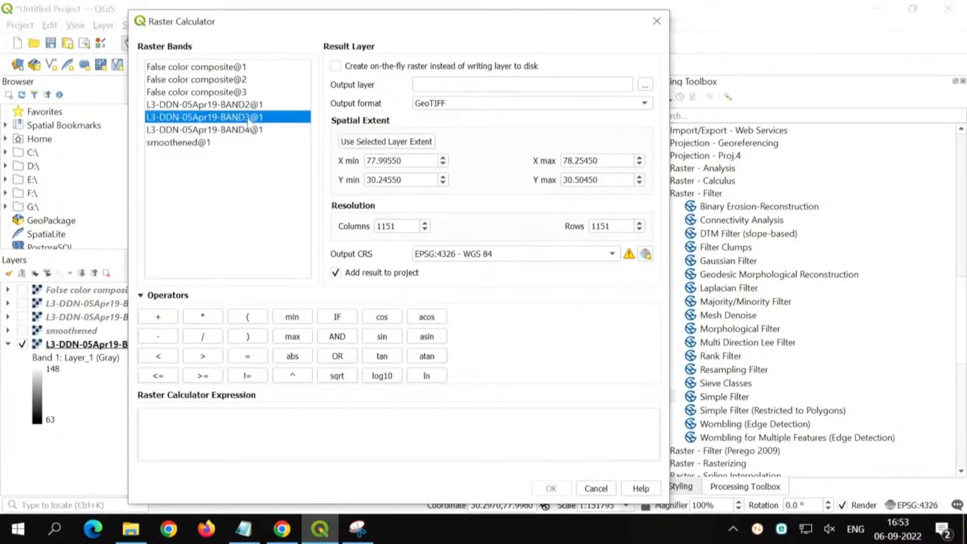
Step: Enter the NDVI numerator ("L3-DDN-05Apr19-BAND4@1"-"L3-DDN-05Apr19-BAND3@1") followed by a division sign in the calculator expression
{"action": "left_click", "coordinate": [219, 430]}
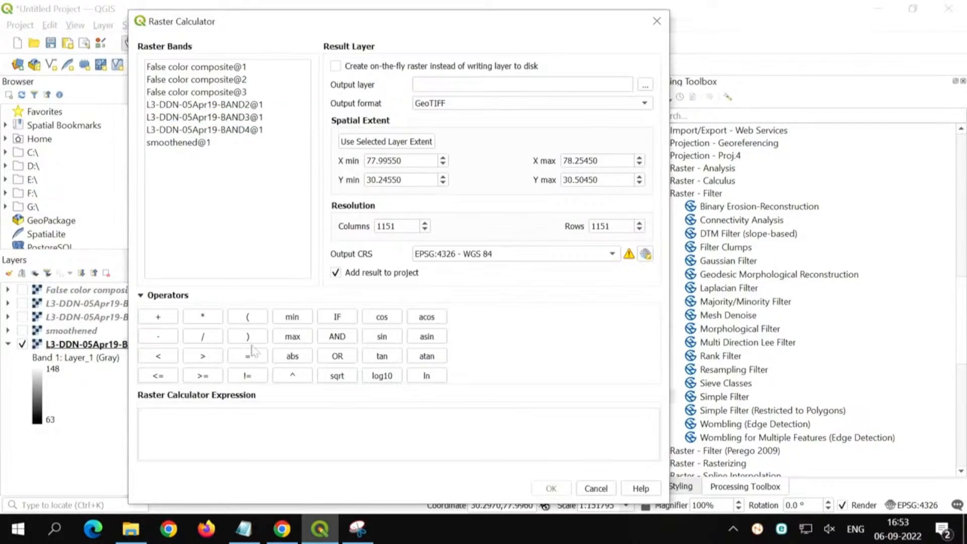
{"action": "type", "text": "("}
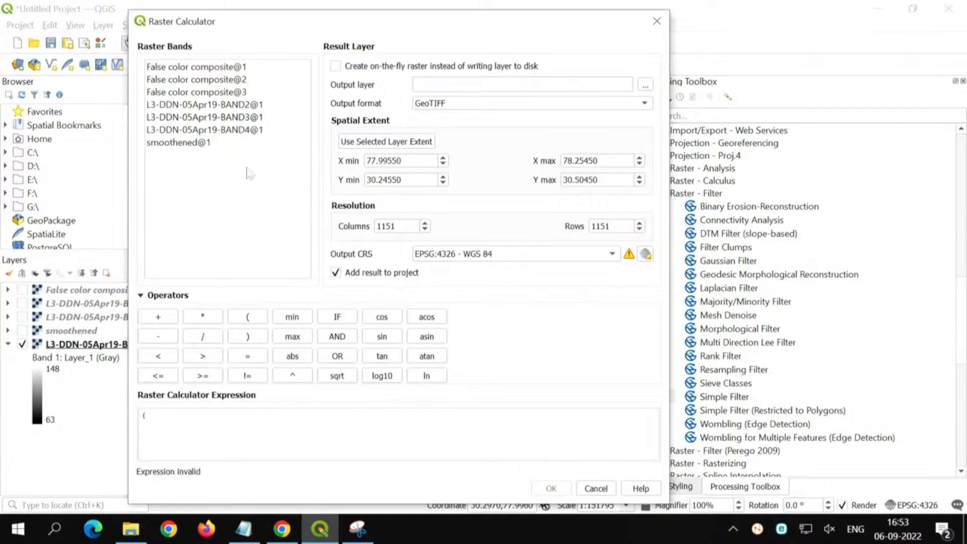
{"action": "double_click", "coordinate": [251, 130]}
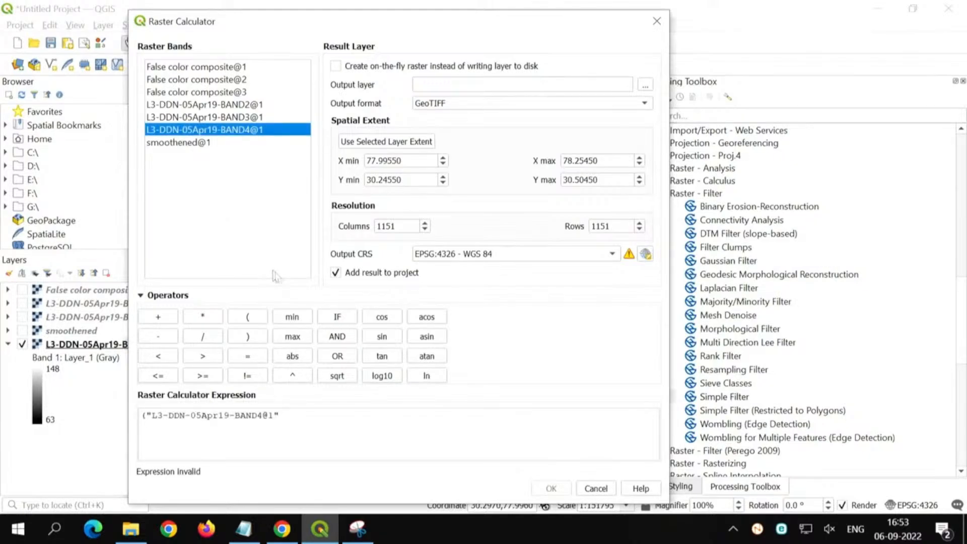
{"action": "left_click", "coordinate": [382, 417]}
{"action": "type", "text": "-"}
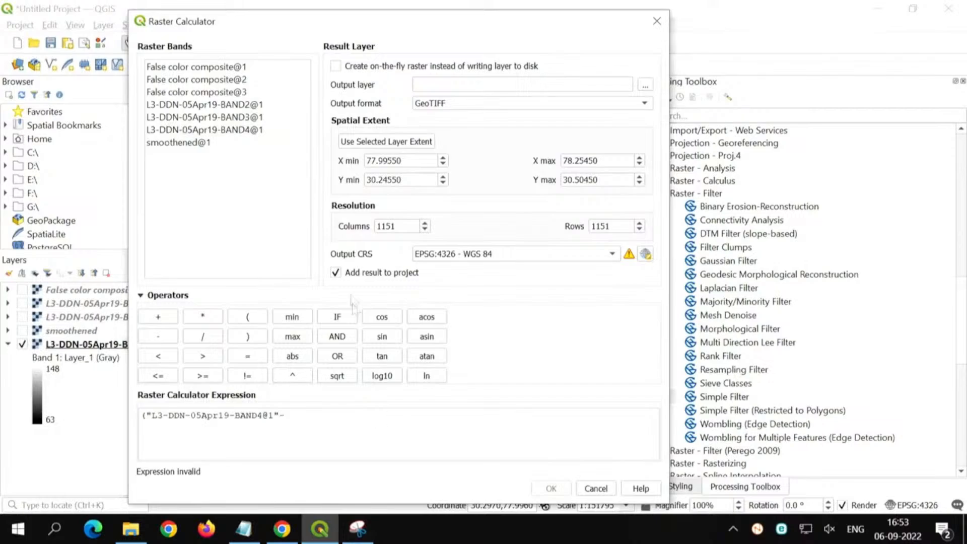
{"action": "double_click", "coordinate": [272, 117]}
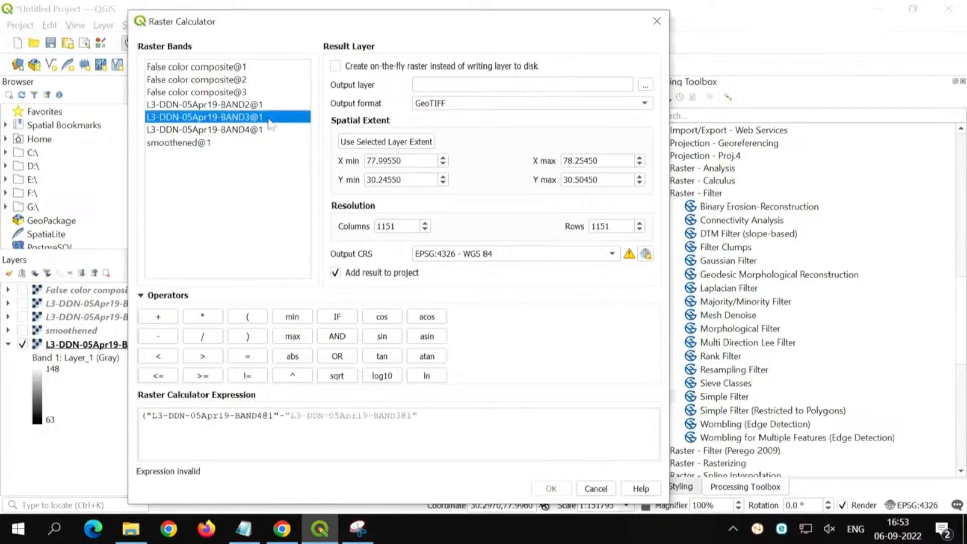
{"action": "left_click", "coordinate": [461, 421]}
{"action": "type", "text": ")/"}
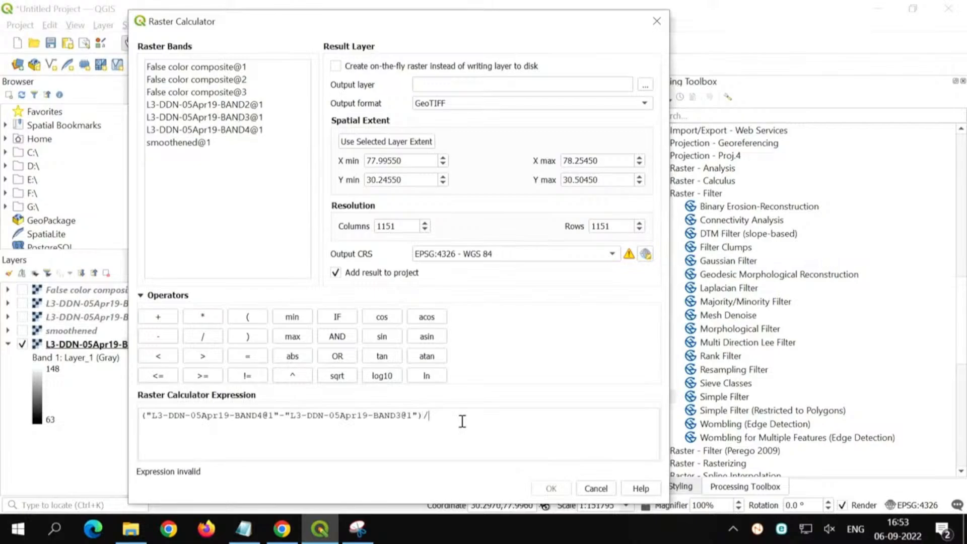
{"action": "type", "text": "("}
Step: Complete the expression with the denominator ("L3-DDN-05Apr19-BAND4@1"+"L3-DDN-05Apr19-BAND3@1")
{"action": "double_click", "coordinate": [258, 131]}
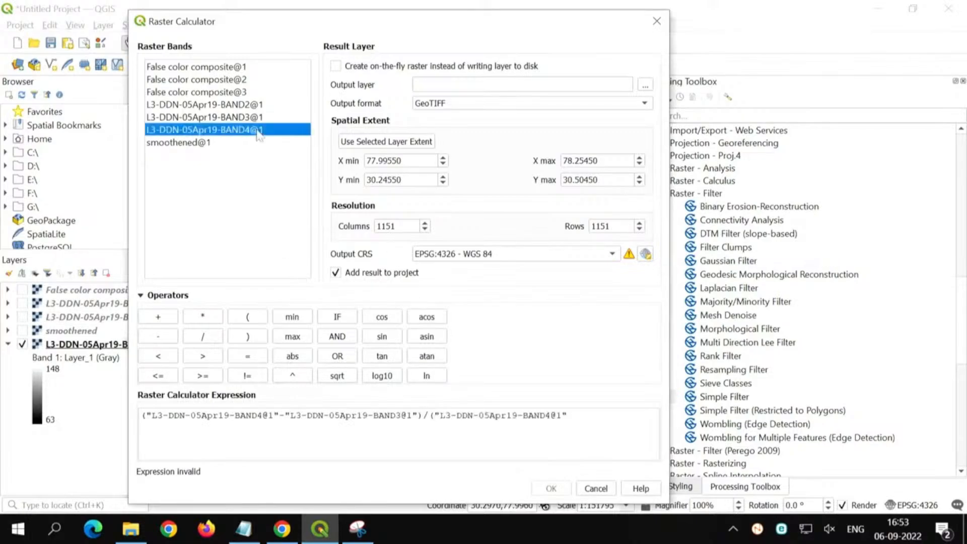
{"action": "left_click", "coordinate": [619, 427]}
{"action": "type", "text": "+"}
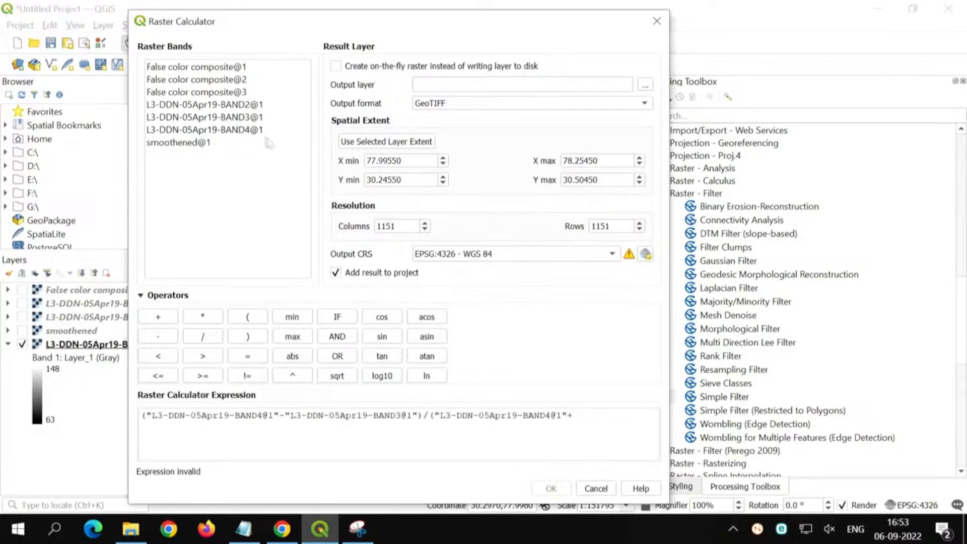
{"action": "double_click", "coordinate": [249, 119]}
{"action": "left_click", "coordinate": [488, 434]}
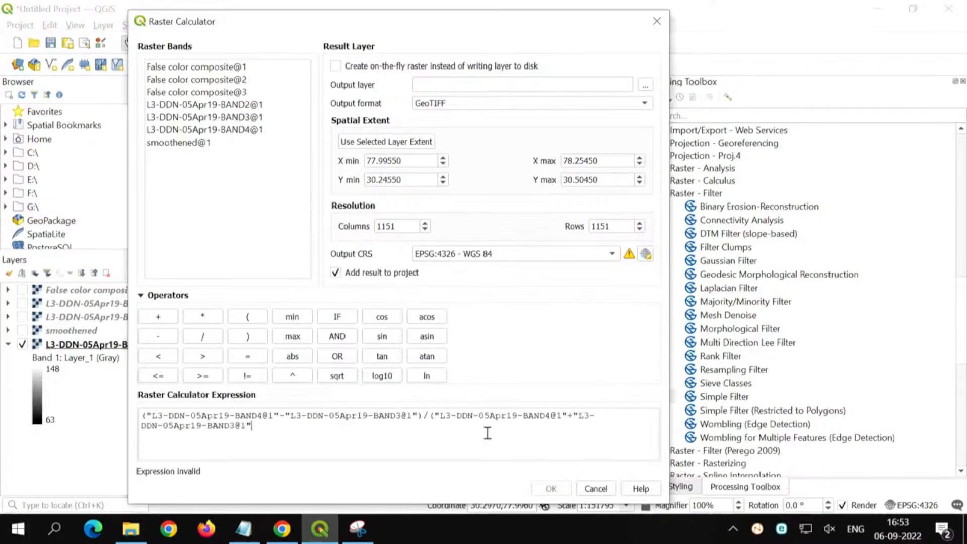
{"action": "type", "text": ")"}
Step: Set the output layer to NDVI.tif in the Desktop folder "Image processing using QGIS" and run the calculation
{"action": "left_click", "coordinate": [645, 85]}
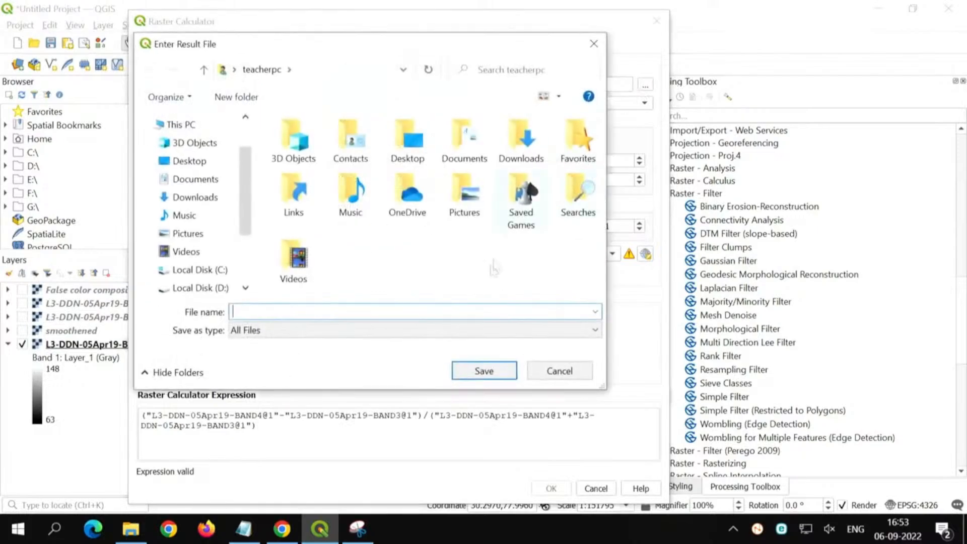
{"action": "left_click", "coordinate": [190, 160]}
{"action": "left_click", "coordinate": [305, 161]}
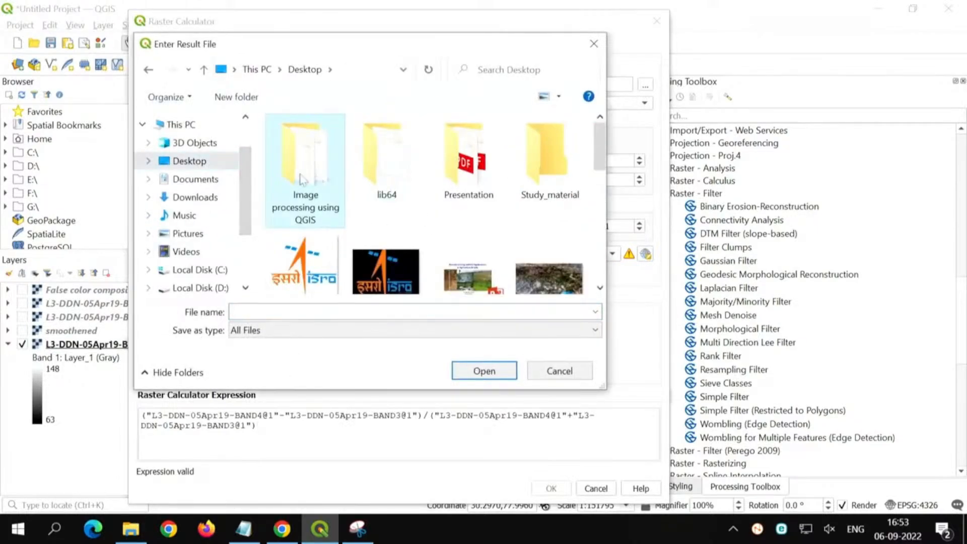
{"action": "double_click", "coordinate": [303, 176]}
{"action": "left_click", "coordinate": [323, 312]}
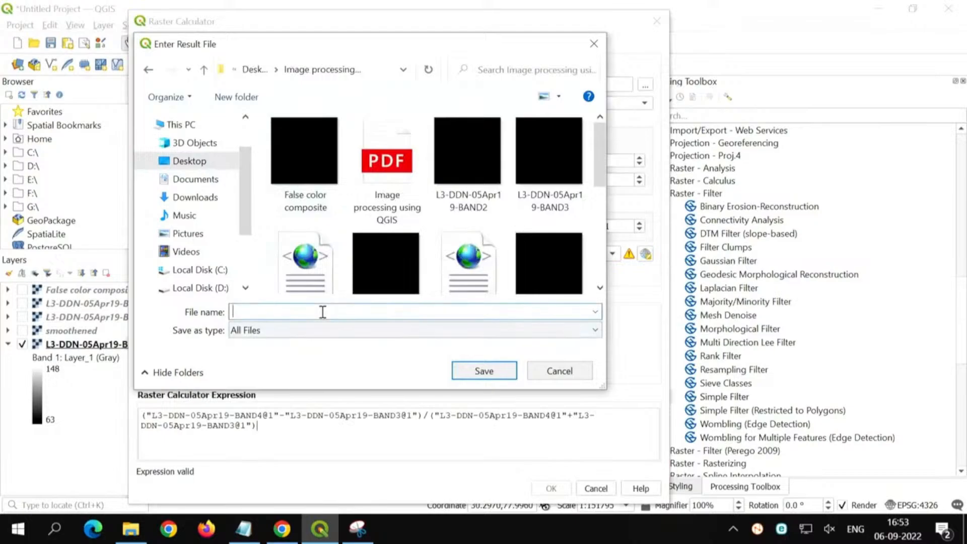
{"action": "type", "text": "NDVI.tif"}
{"action": "key", "text": "Return"}
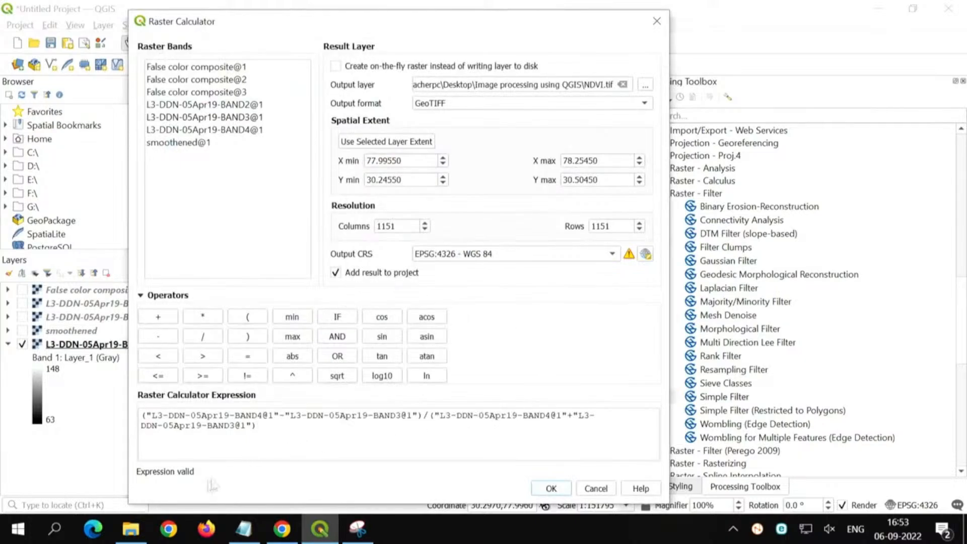
{"action": "left_click", "coordinate": [556, 489]}
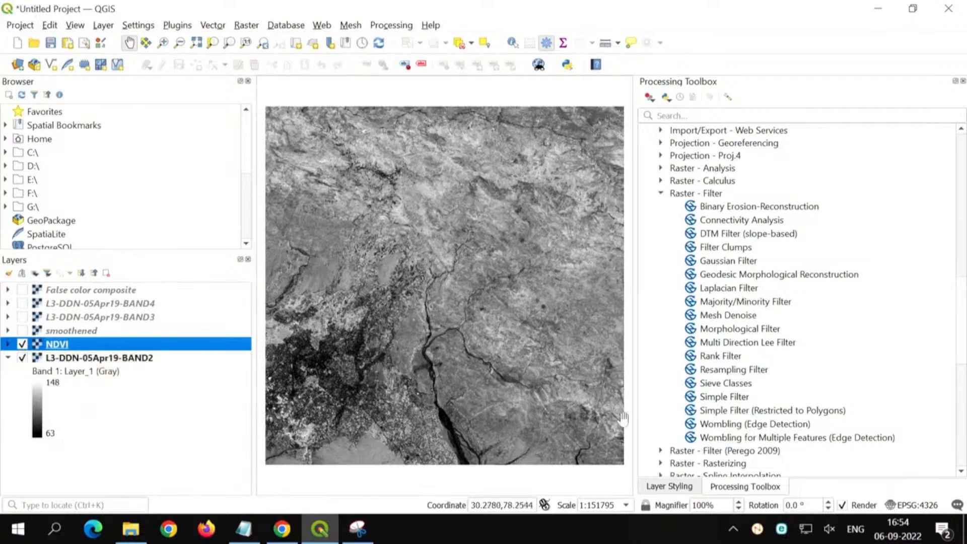
Step: Render the NDVI layer as singleband pseudocolor, trying the Greens color ramp before settling on Spectral
{"action": "left_click", "coordinate": [668, 486]}
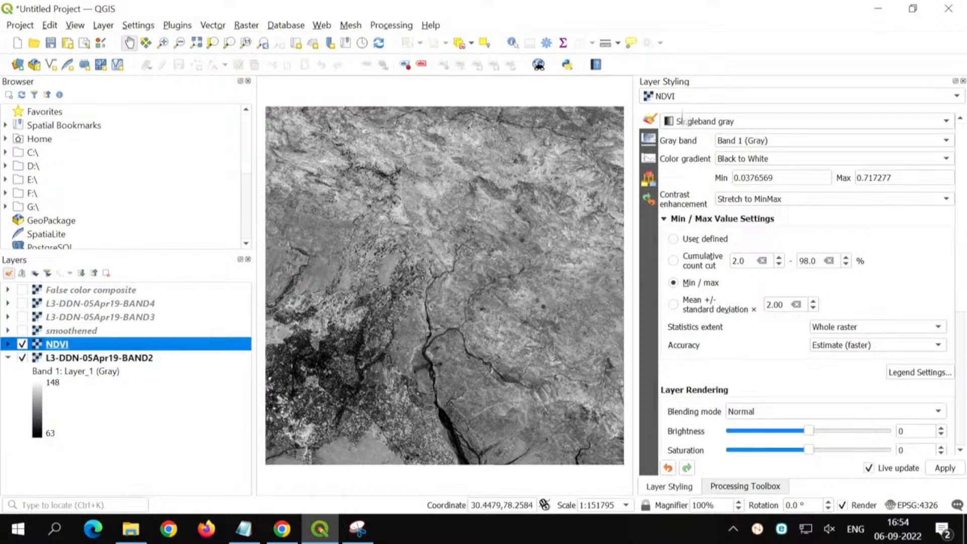
{"action": "left_click", "coordinate": [716, 125]}
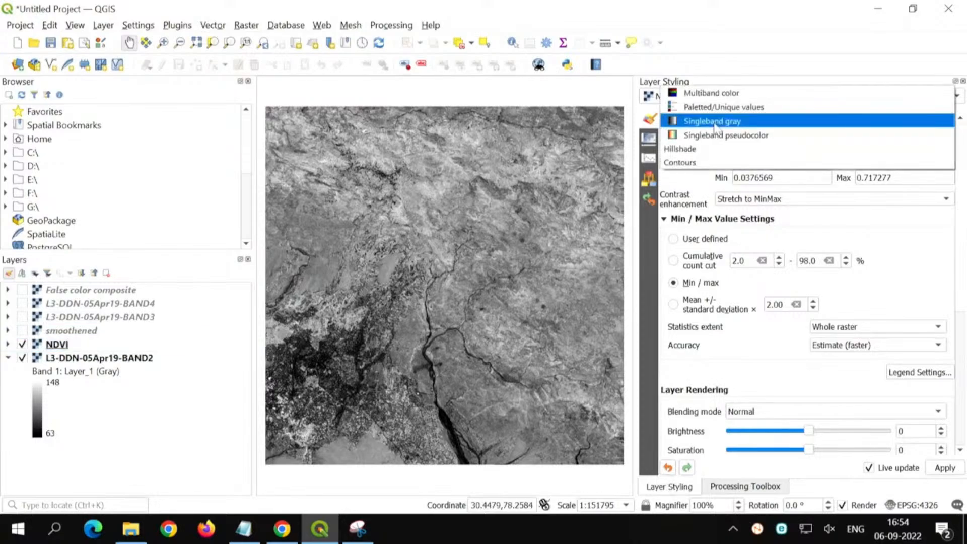
{"action": "left_click", "coordinate": [761, 136]}
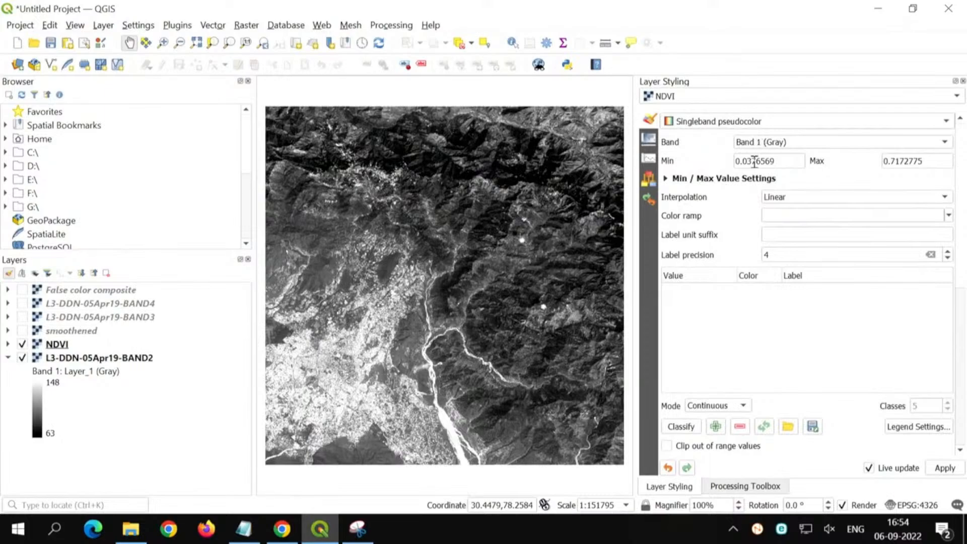
{"action": "left_click", "coordinate": [949, 217]}
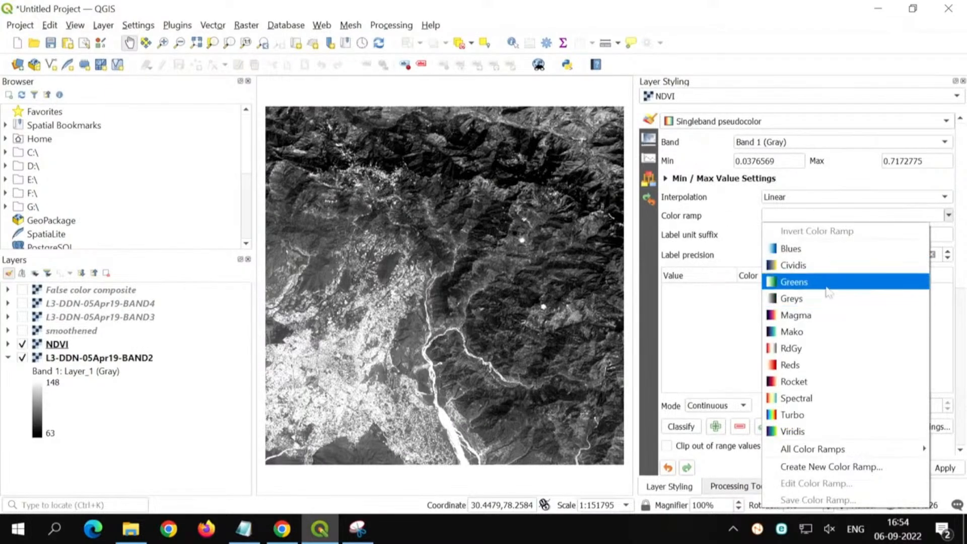
{"action": "left_click", "coordinate": [856, 281]}
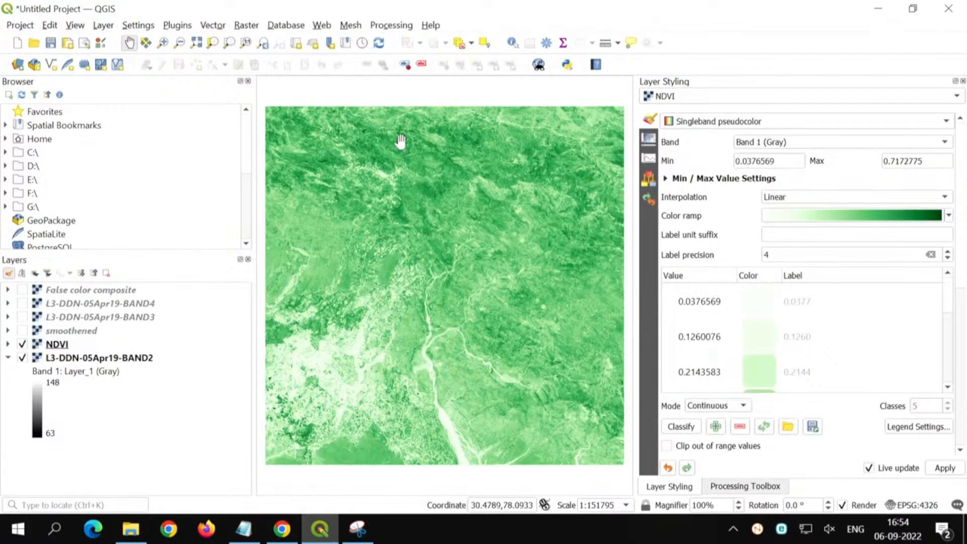
{"action": "left_click", "coordinate": [949, 215]}
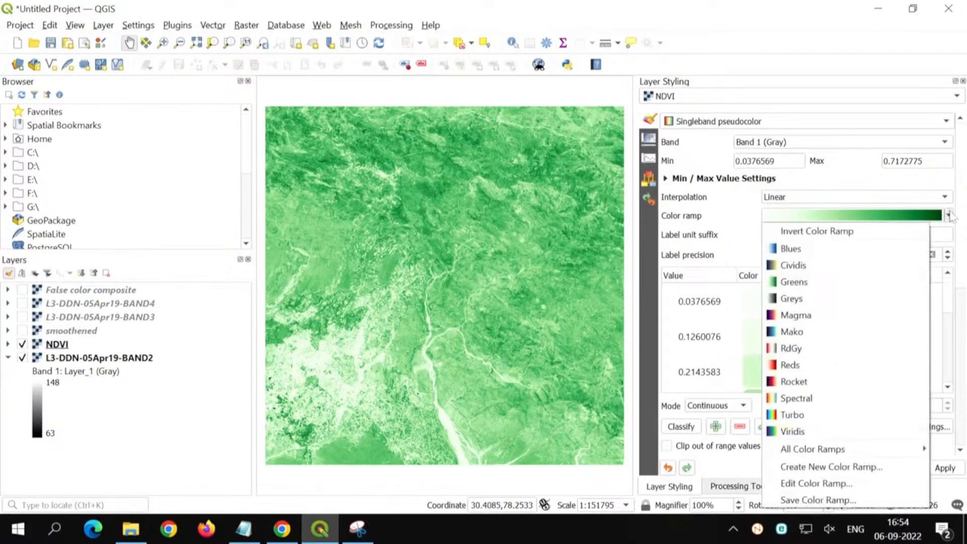
{"action": "left_click", "coordinate": [862, 400]}
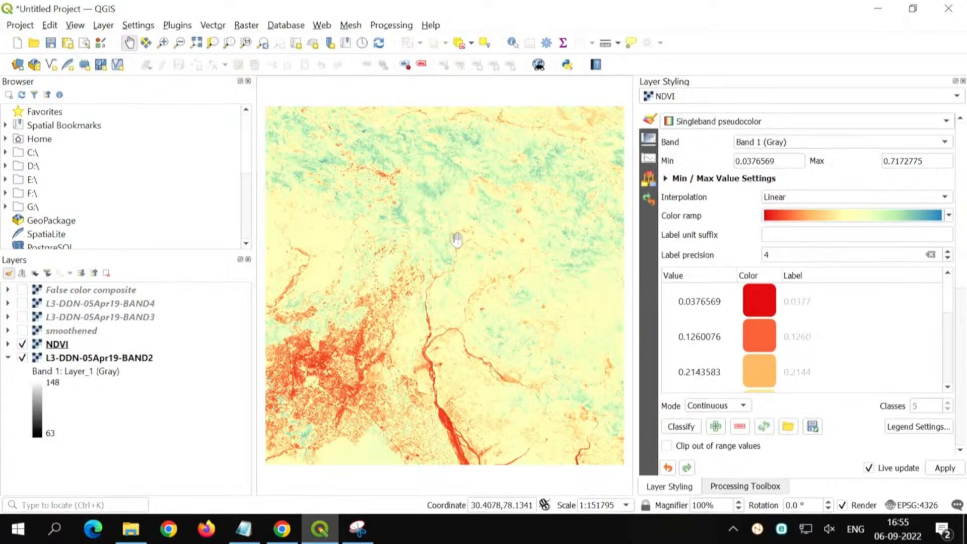
Step: Remove the NDVI, smoothened and False color composite layers from the project and collapse the BAND2 legend
{"action": "left_click", "coordinate": [58, 344]}
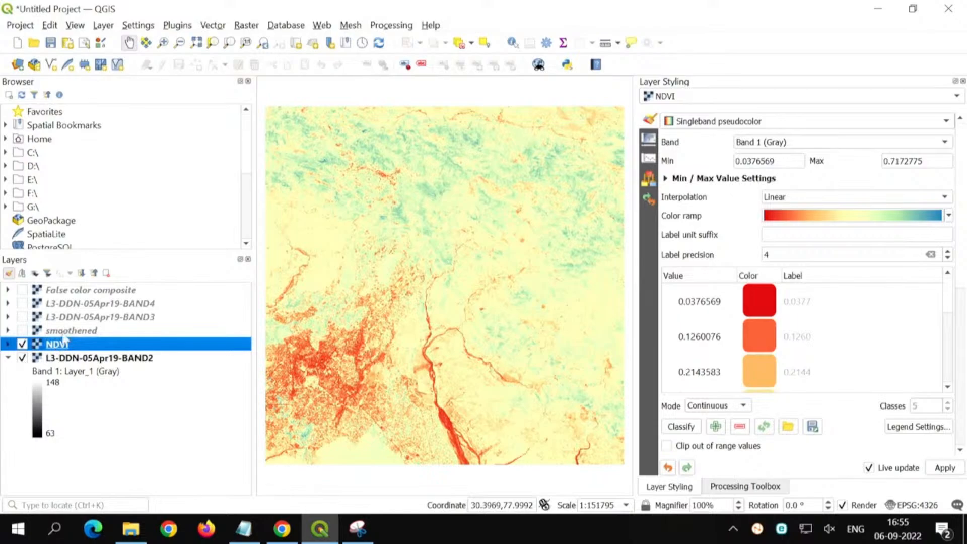
{"action": "left_click", "coordinate": [67, 330], "text": "ctrl"}
{"action": "left_click", "coordinate": [78, 290], "text": "ctrl"}
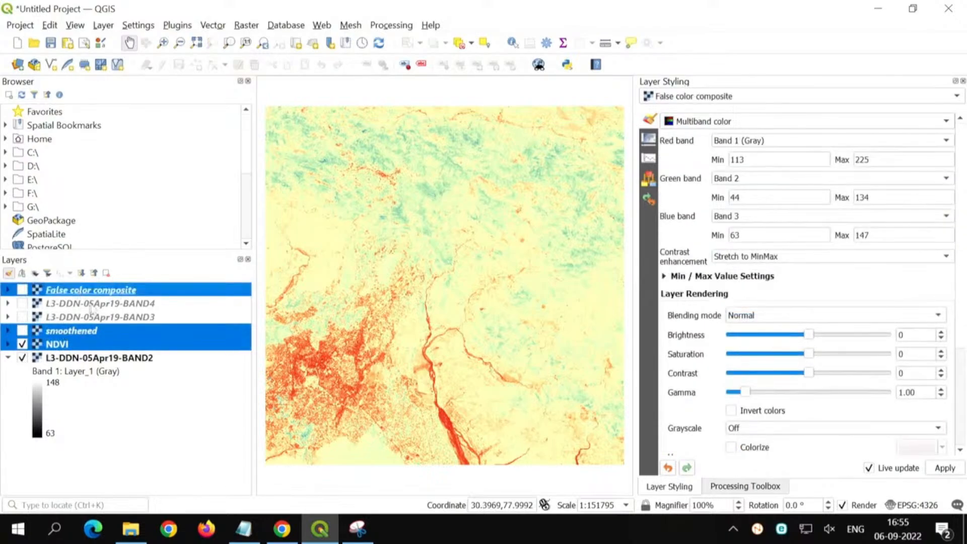
{"action": "left_click", "coordinate": [106, 274]}
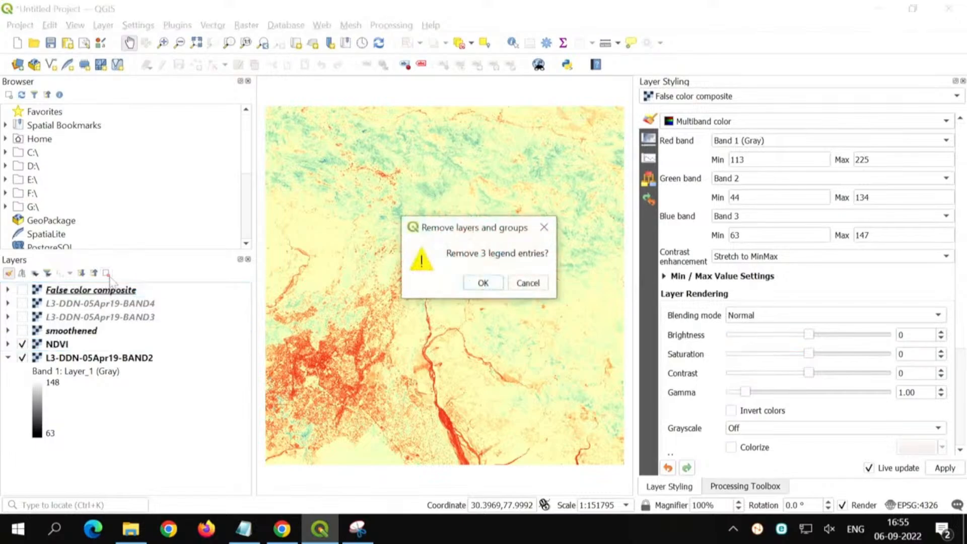
{"action": "left_click", "coordinate": [482, 285]}
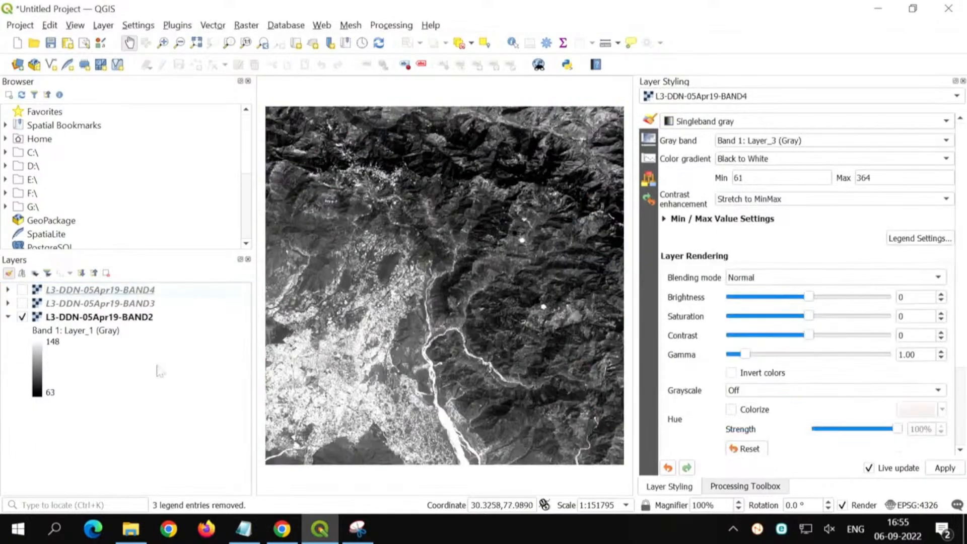
{"action": "left_click", "coordinate": [8, 318]}
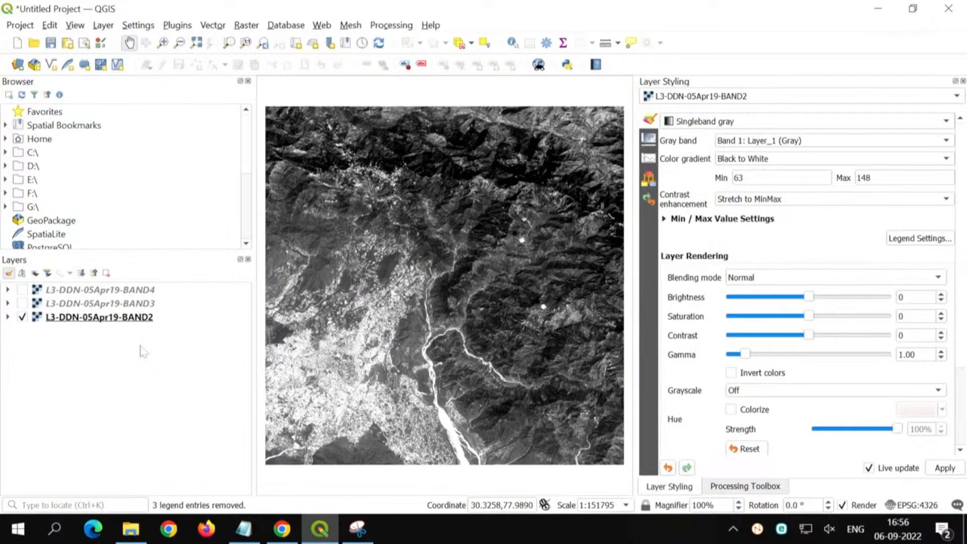
Step: Add the raster L3-DDN-05Apr19-BAND5.tif from the "Image processing using QGIS" folder as a new layer
{"action": "left_click", "coordinate": [19, 65]}
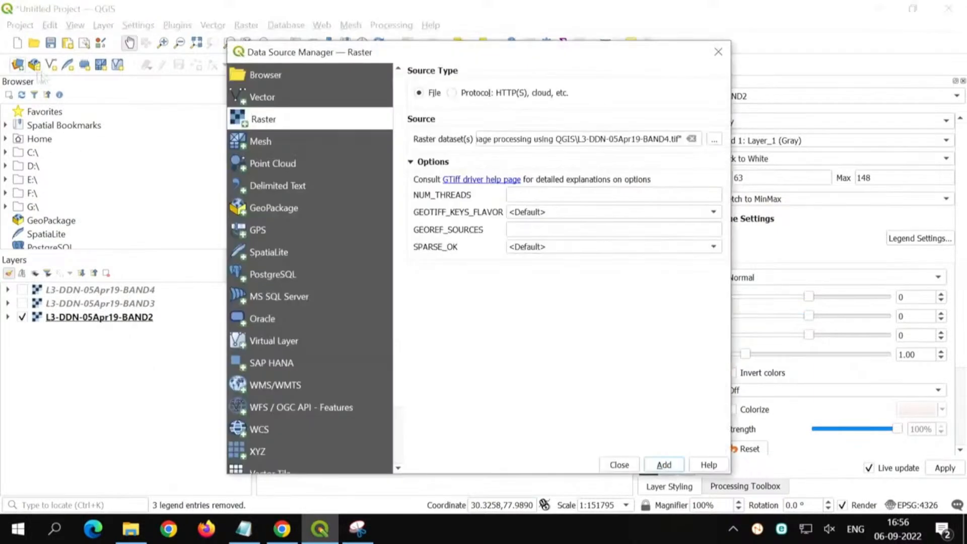
{"action": "left_click", "coordinate": [714, 140]}
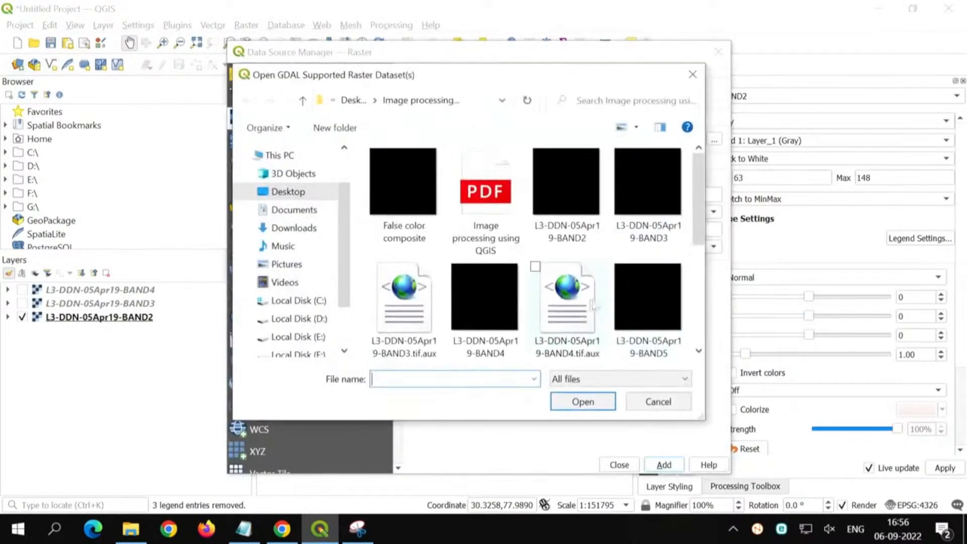
{"action": "double_click", "coordinate": [631, 309]}
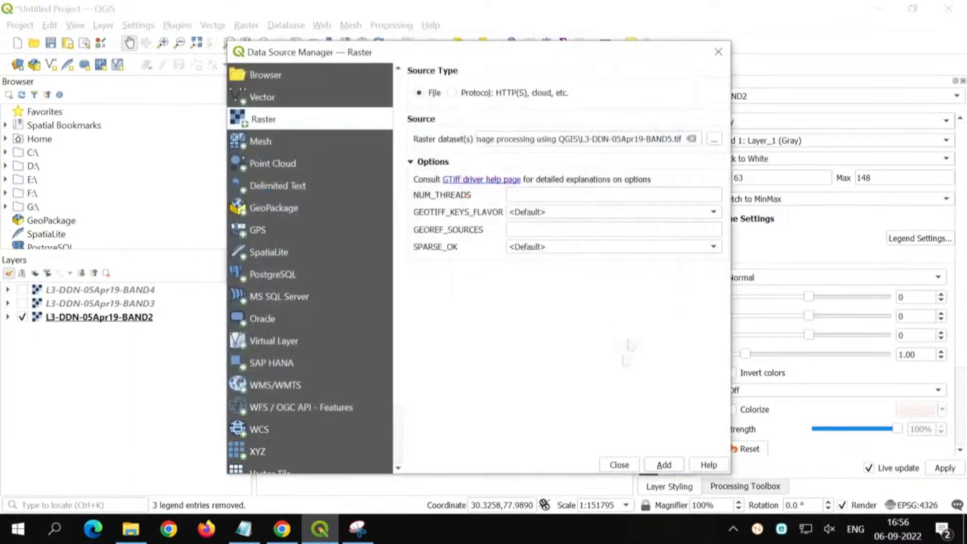
{"action": "left_click", "coordinate": [664, 464]}
{"action": "left_click", "coordinate": [619, 464]}
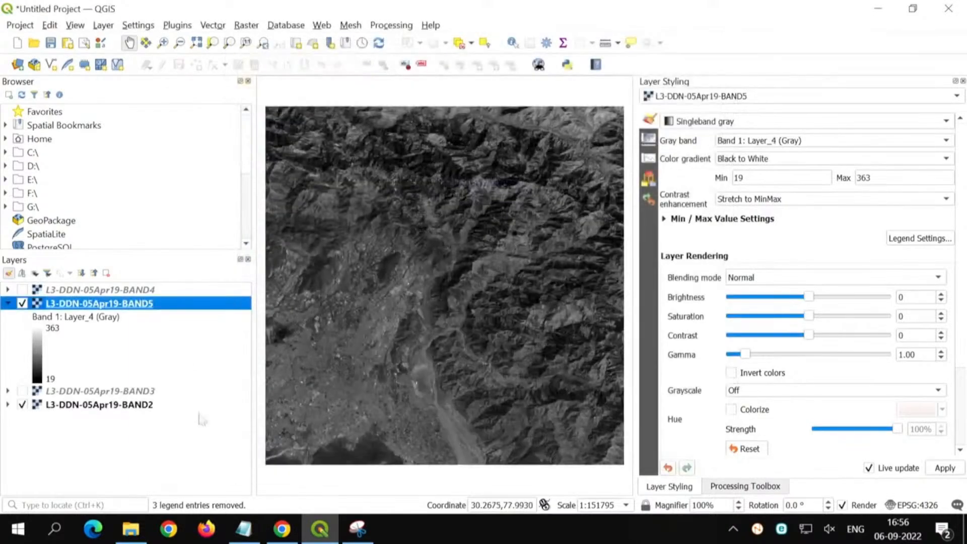
Step: Collapse the layer legends and move BAND5 above BAND4 so it heads the layer order
{"action": "left_click", "coordinate": [94, 272]}
{"action": "left_click", "coordinate": [118, 391]}
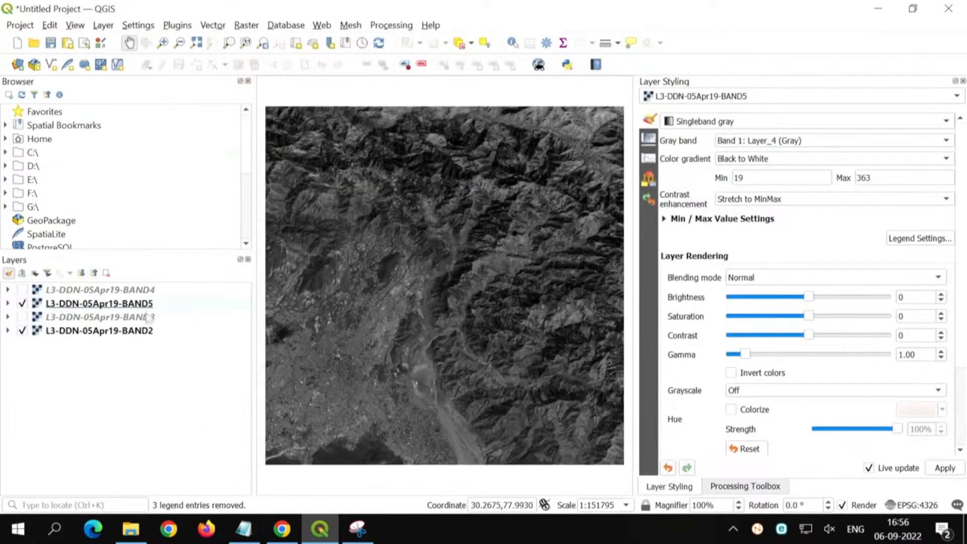
{"action": "left_click_drag", "start_coordinate": [156, 305], "coordinate": [155, 290]}
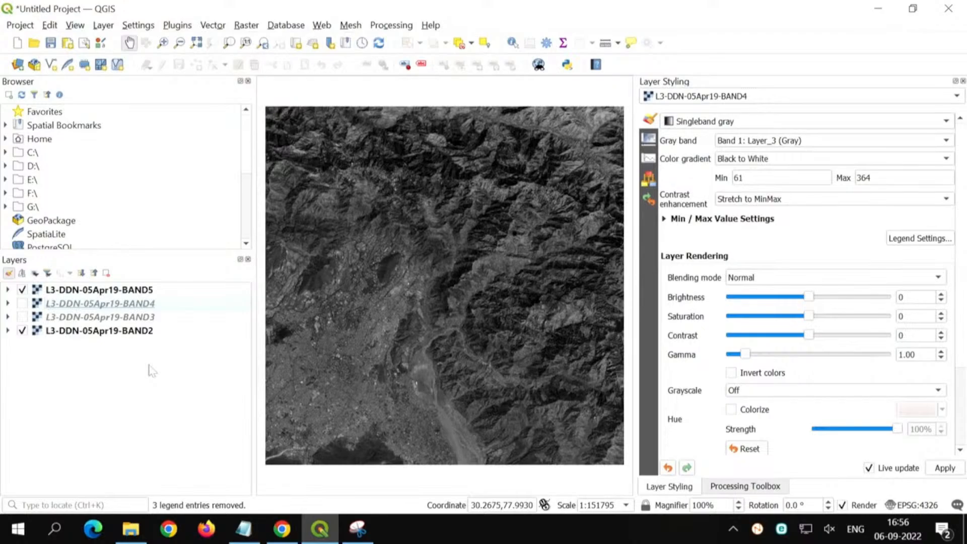
Step: Return to the processing algorithms and collapse the Raster - Filter group and the SAGA provider
{"action": "left_click", "coordinate": [764, 486]}
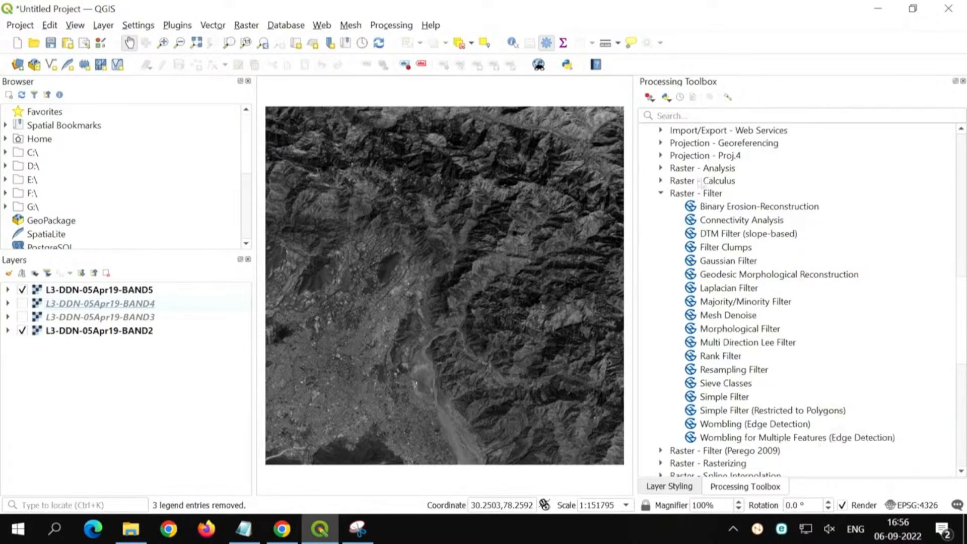
{"action": "left_click", "coordinate": [662, 194]}
{"action": "scroll", "coordinate": [673, 247], "scroll_direction": "up", "scroll_amount": 10}
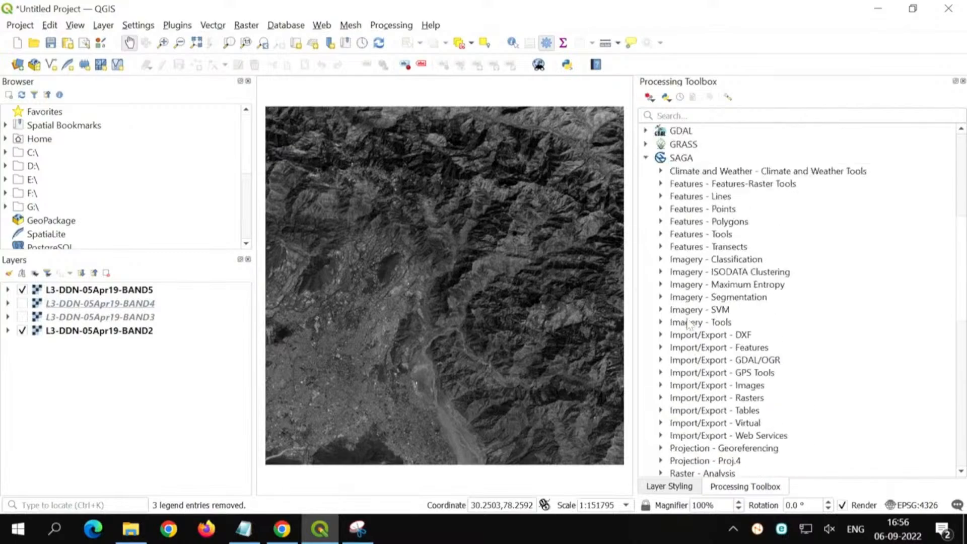
{"action": "left_click", "coordinate": [647, 241]}
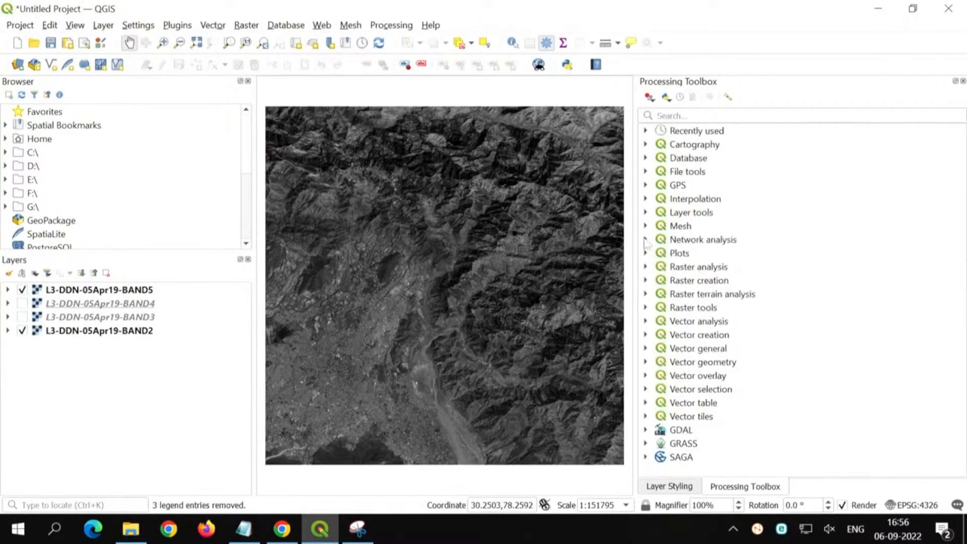
Step: Find the covariance/correlation algorithm r.covar among the GRASS raster (r.*) tools and open it
{"action": "left_click", "coordinate": [646, 443]}
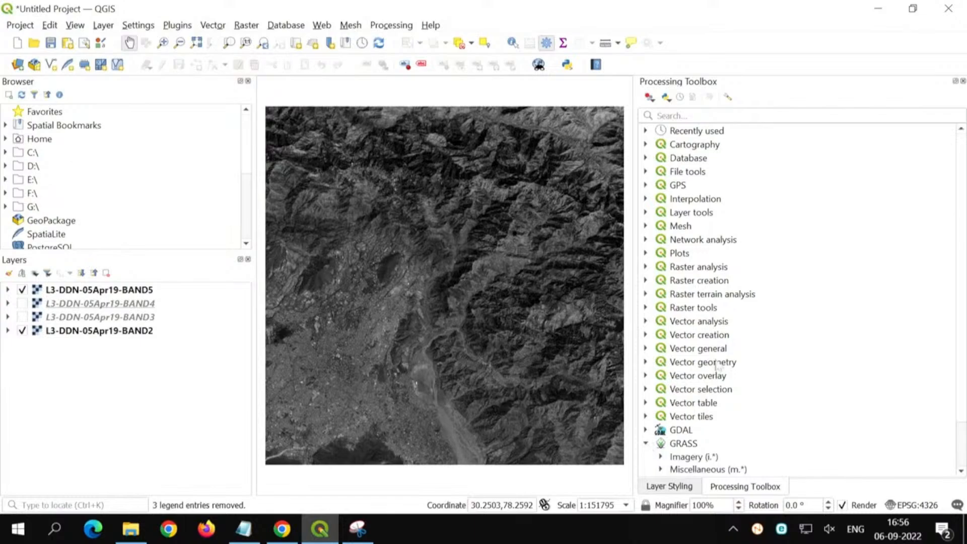
{"action": "scroll", "coordinate": [718, 365], "scroll_direction": "down", "scroll_amount": 2}
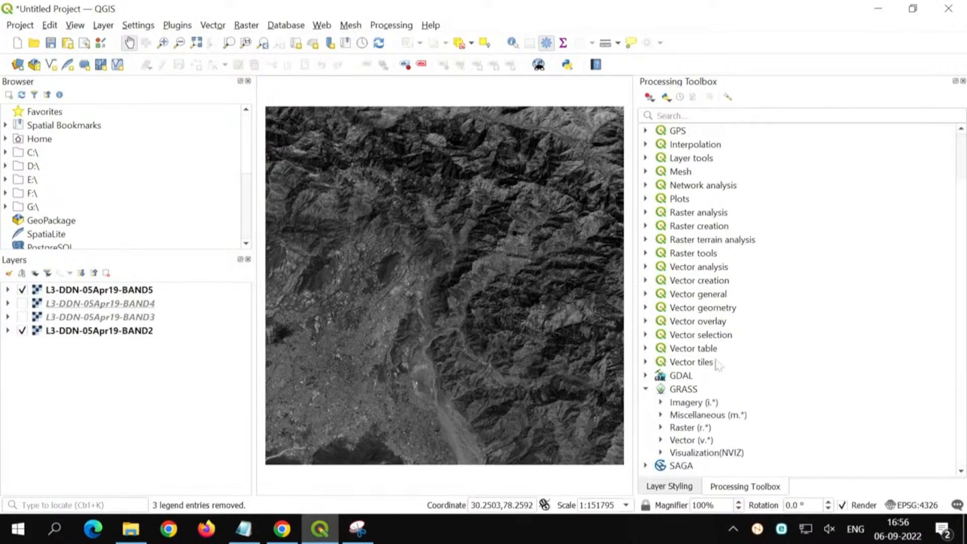
{"action": "left_click", "coordinate": [661, 427]}
{"action": "scroll", "coordinate": [706, 367], "scroll_direction": "down", "scroll_amount": 5}
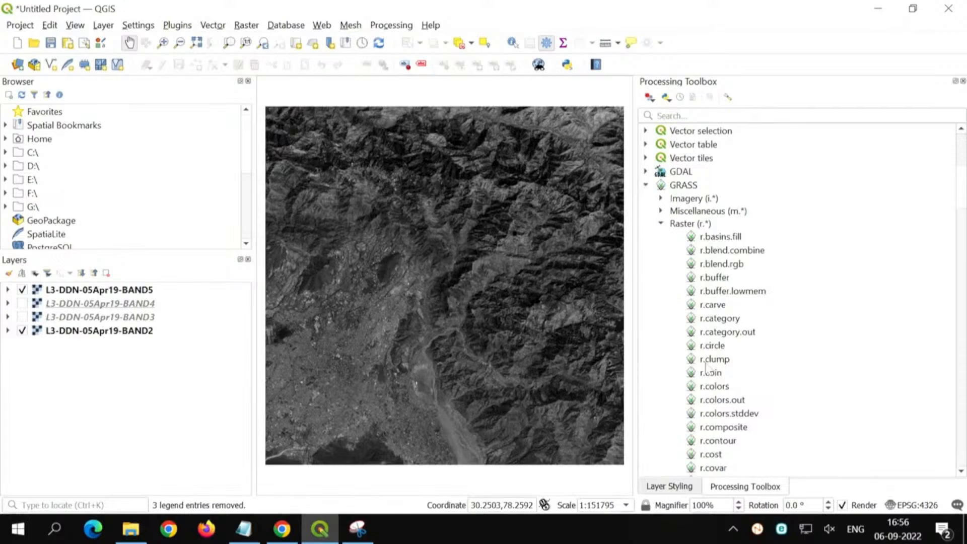
{"action": "scroll", "coordinate": [706, 368], "scroll_direction": "down", "scroll_amount": 2}
{"action": "scroll", "coordinate": [706, 365], "scroll_direction": "down", "scroll_amount": 2}
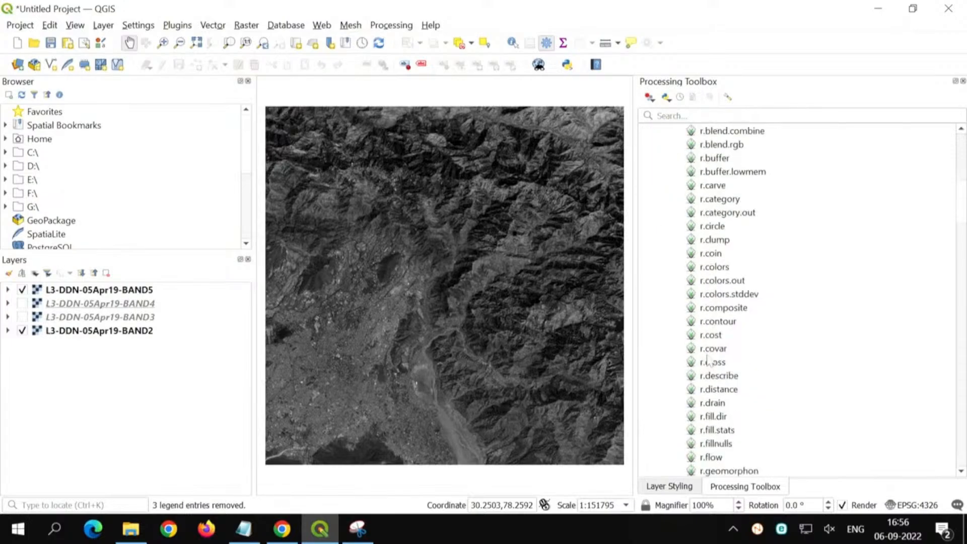
{"action": "left_click", "coordinate": [709, 309]}
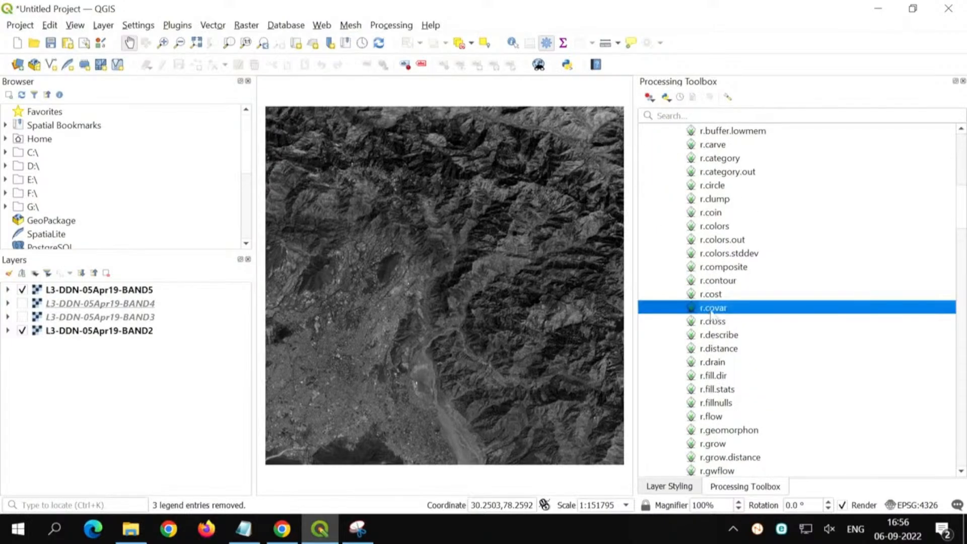
{"action": "double_click", "coordinate": [738, 311]}
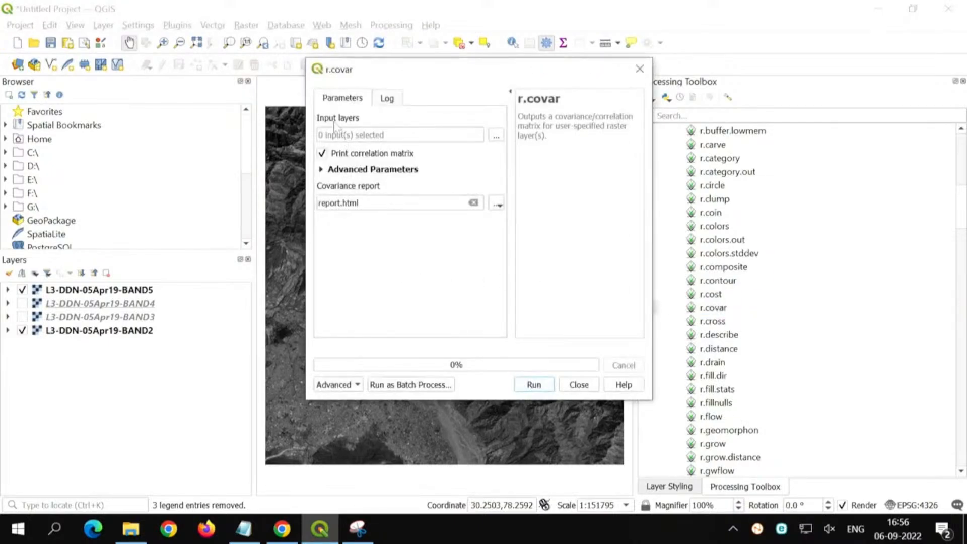
Step: Choose all four layers, BAND2 through BAND5, as r.covar inputs and run it with the correlation matrix option kept on
{"action": "left_click", "coordinate": [496, 136]}
{"action": "left_click", "coordinate": [481, 141]}
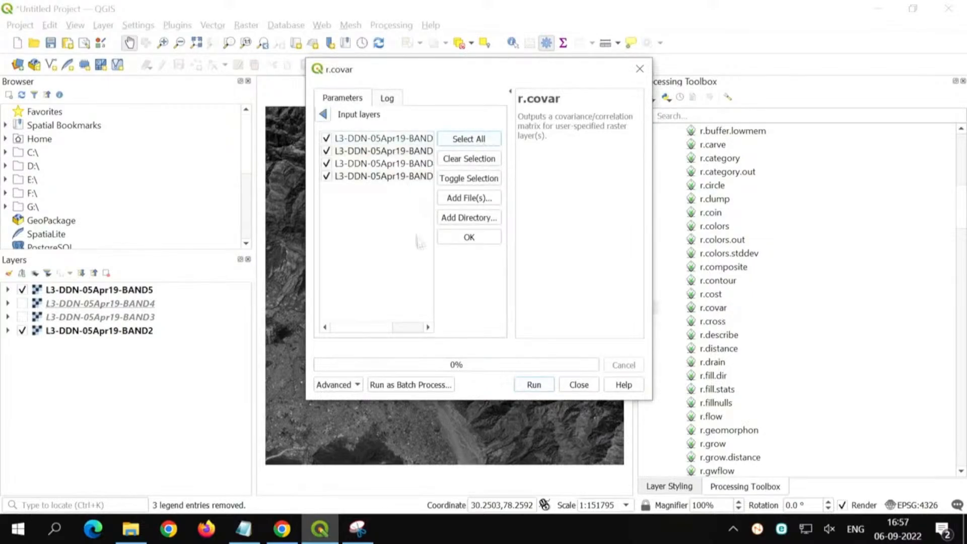
{"action": "left_click_drag", "start_coordinate": [306, 250], "coordinate": [180, 245]}
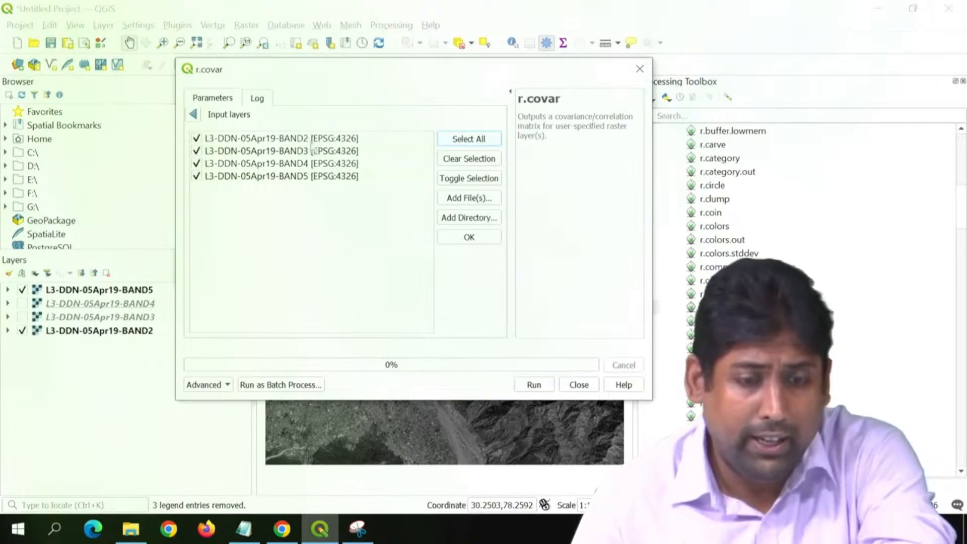
{"action": "left_click", "coordinate": [469, 238]}
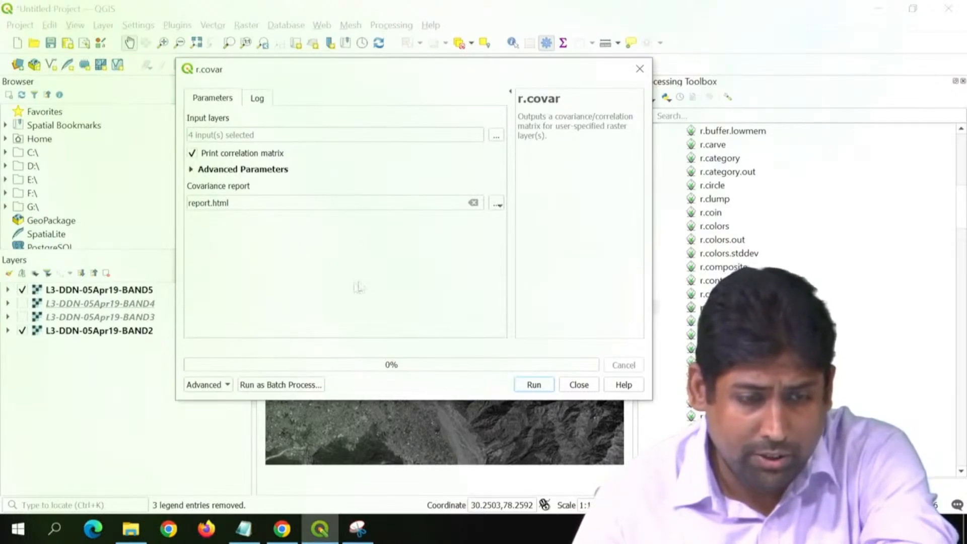
{"action": "left_click", "coordinate": [533, 386]}
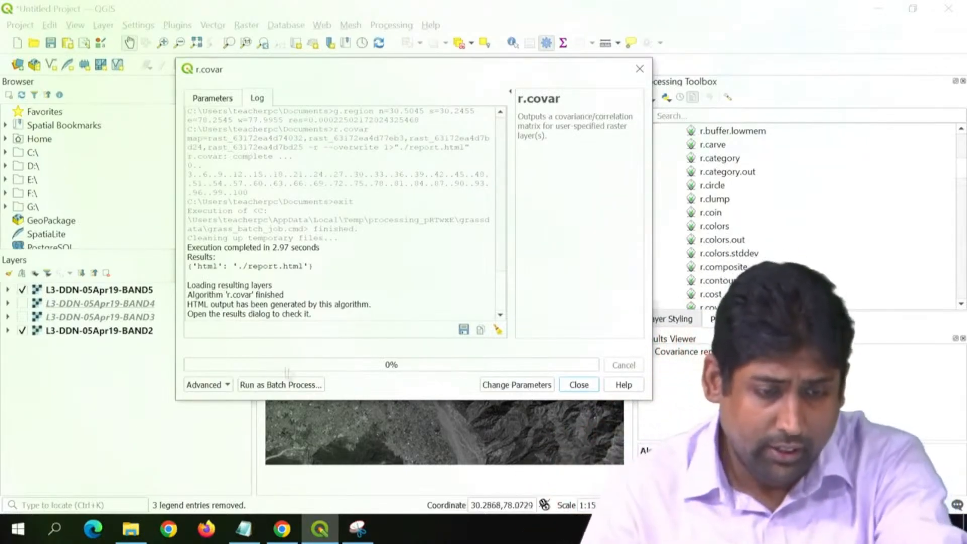
Step: Read the closing messages in the r.covar log and close the dialog
{"action": "left_click_drag", "start_coordinate": [194, 295], "coordinate": [267, 295]}
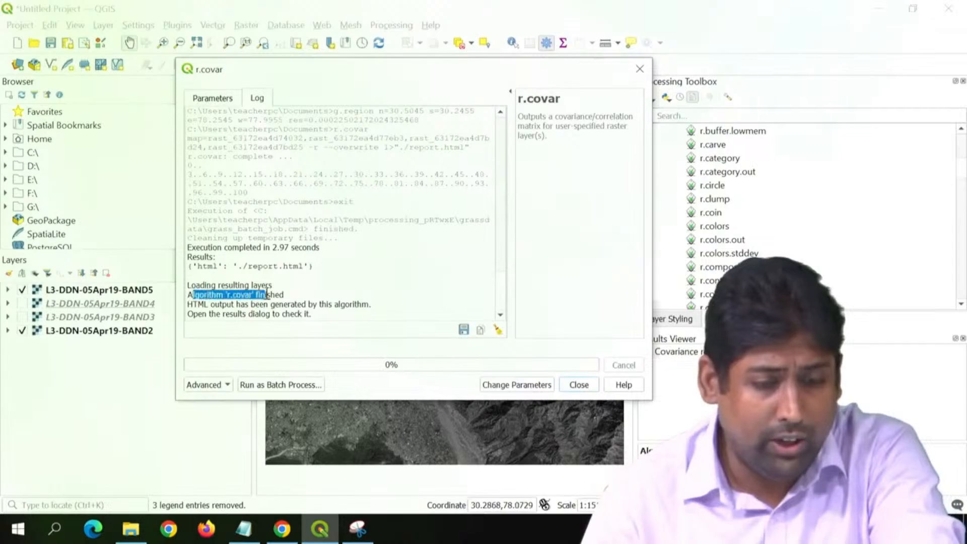
{"action": "left_click_drag", "start_coordinate": [194, 304], "coordinate": [316, 304]}
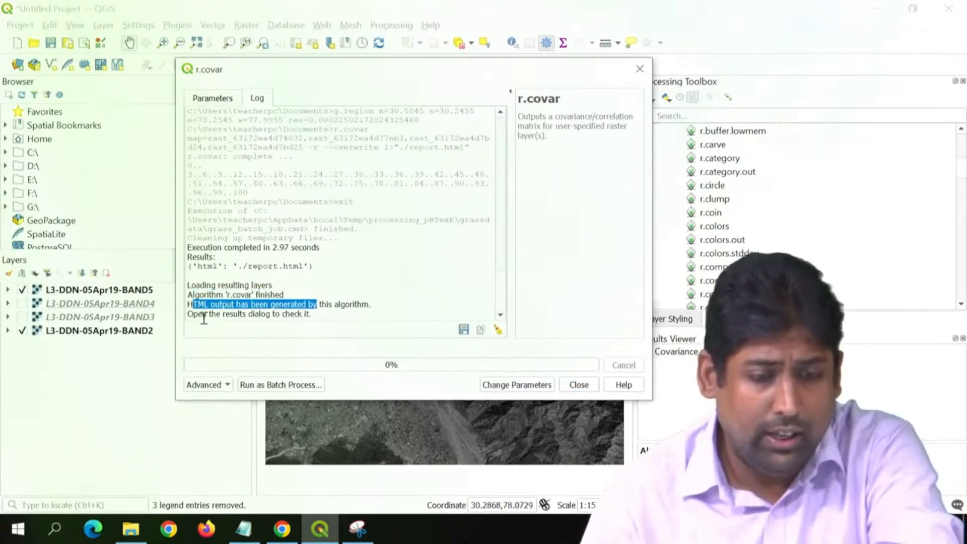
{"action": "left_click", "coordinate": [347, 317]}
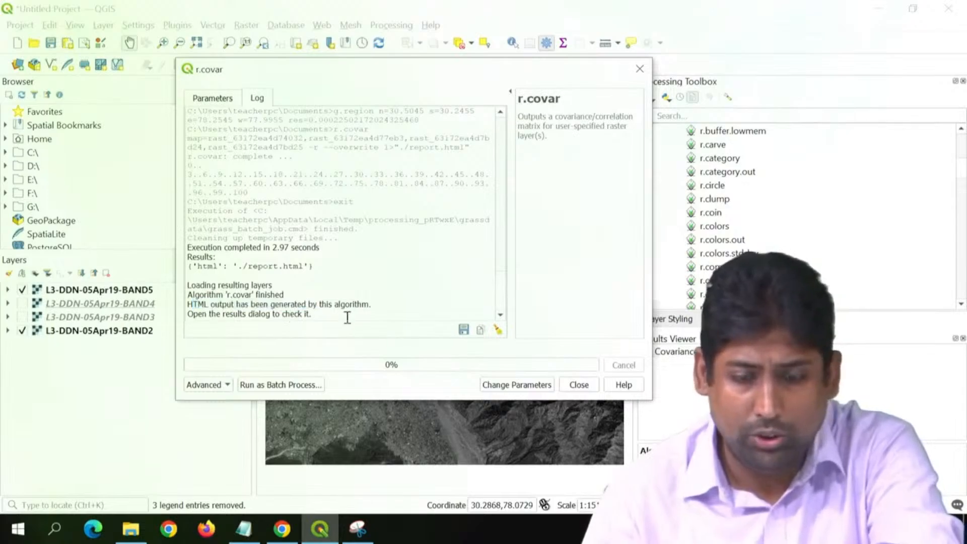
{"action": "left_click", "coordinate": [580, 385]}
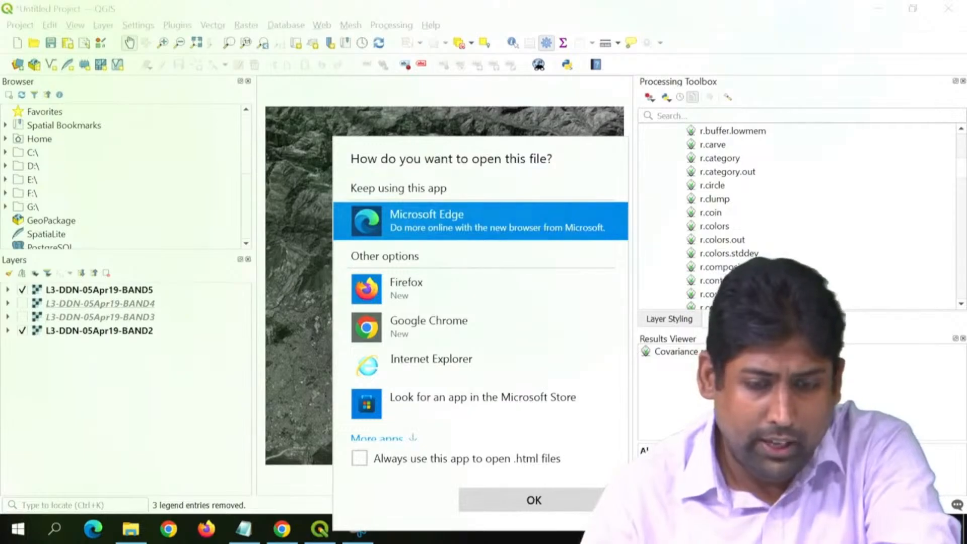
Step: Open the r.covar report.html in Google Chrome and enlarge the page text so the matrix is readable
{"action": "left_click", "coordinate": [429, 327]}
{"action": "left_click", "coordinate": [525, 501]}
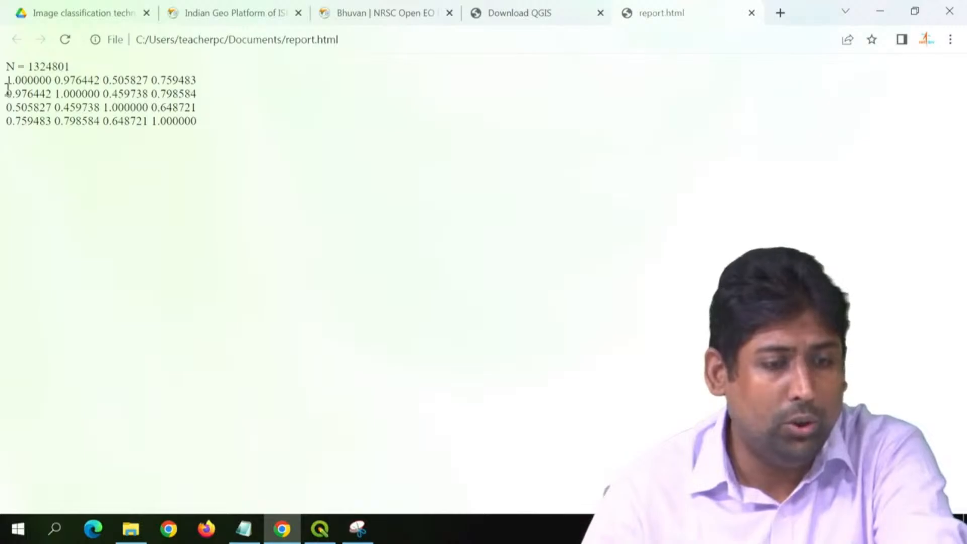
{"action": "key", "text": "ctrl+plus"}
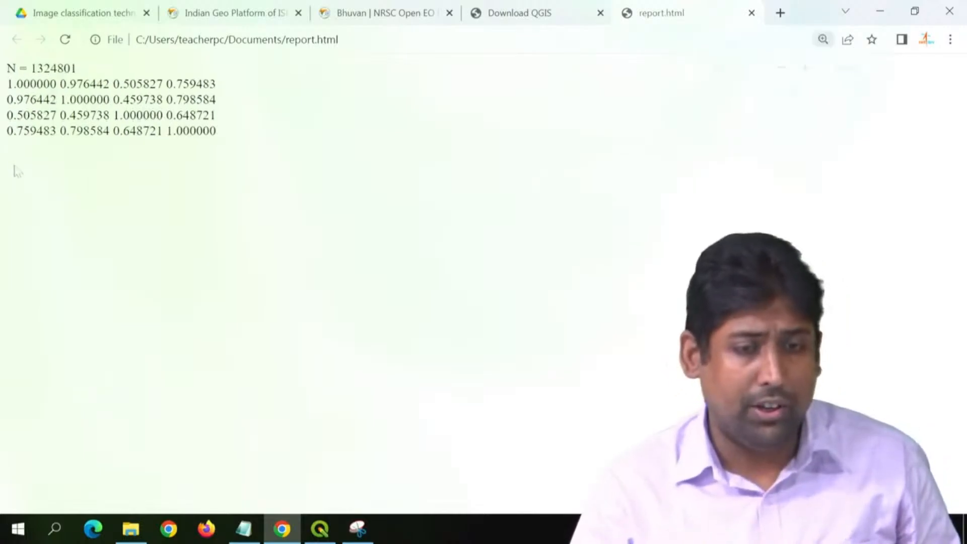
{"action": "key", "text": "ctrl+plus"}
{"action": "key", "text": "ctrl+plus"}
{"action": "key", "text": "ctrl+plus"}
{"action": "key", "text": "ctrl+plus"}
{"action": "key", "text": "ctrl+plus"}
{"action": "key", "text": "ctrl+plus"}
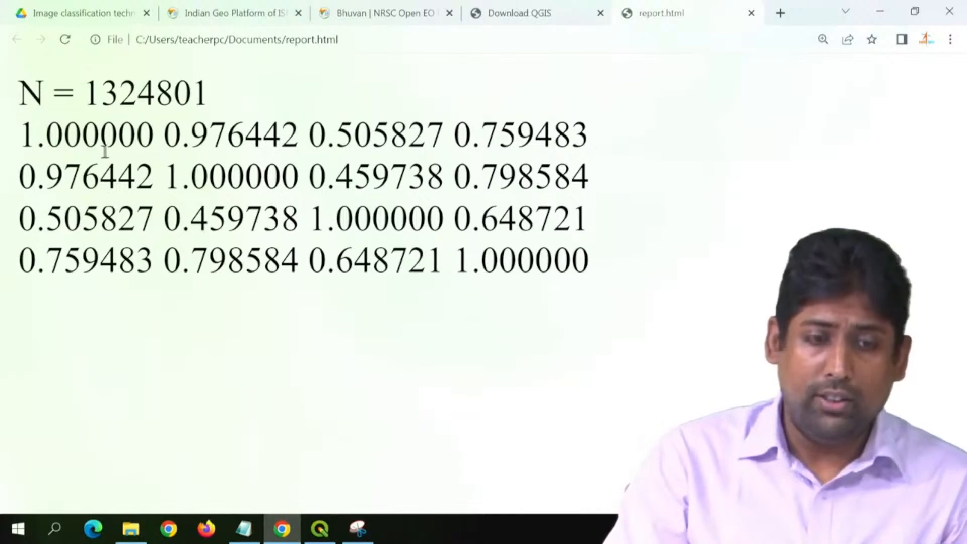
Step: Examine the first three values in the top row of the correlation matrix, one at a time, and return to QGIS
{"action": "left_click_drag", "start_coordinate": [19, 135], "coordinate": [148, 143]}
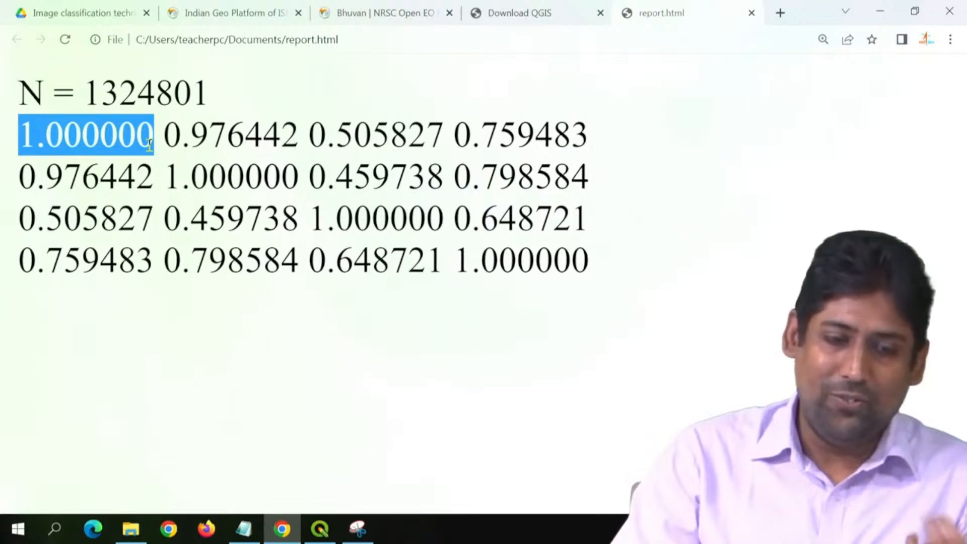
{"action": "left_click_drag", "start_coordinate": [166, 135], "coordinate": [296, 139]}
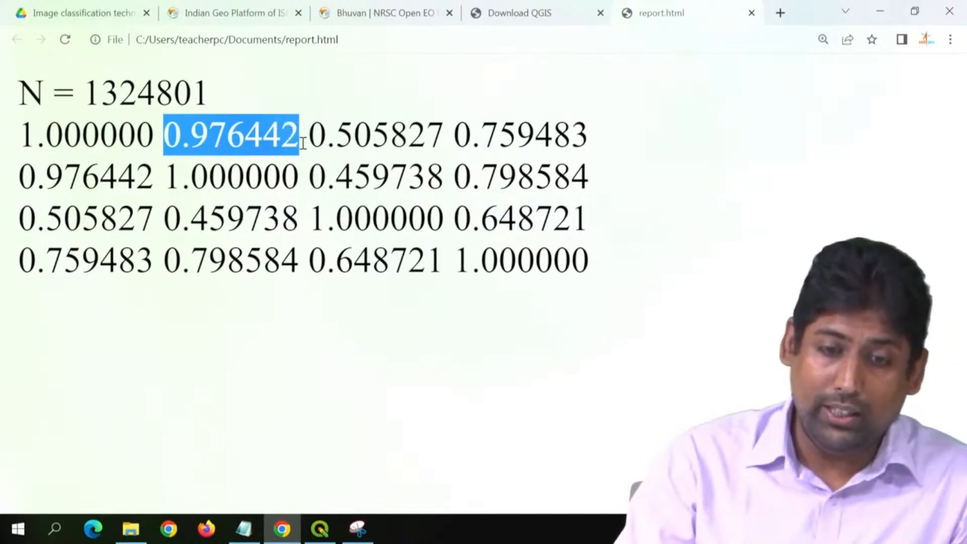
{"action": "left_click_drag", "start_coordinate": [312, 137], "coordinate": [448, 139]}
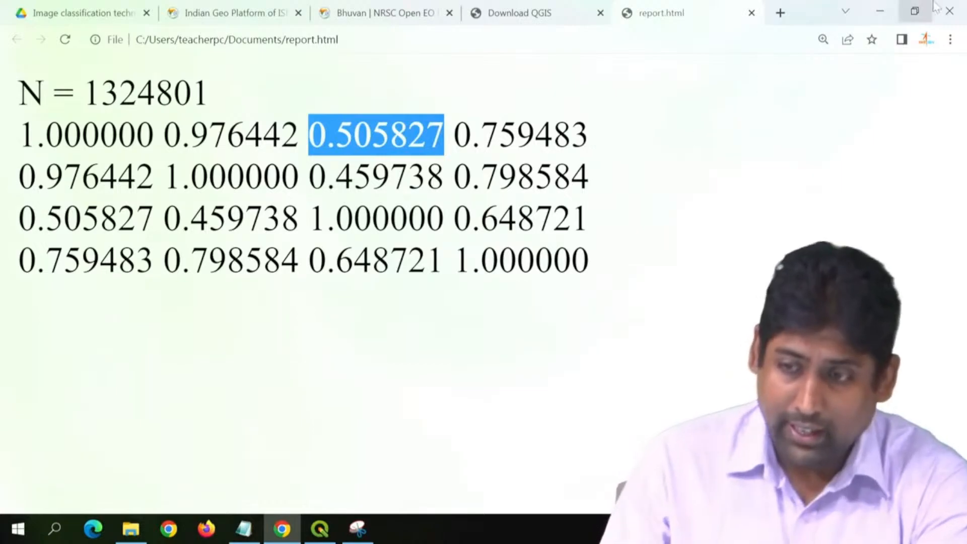
{"action": "left_click", "coordinate": [887, 7]}
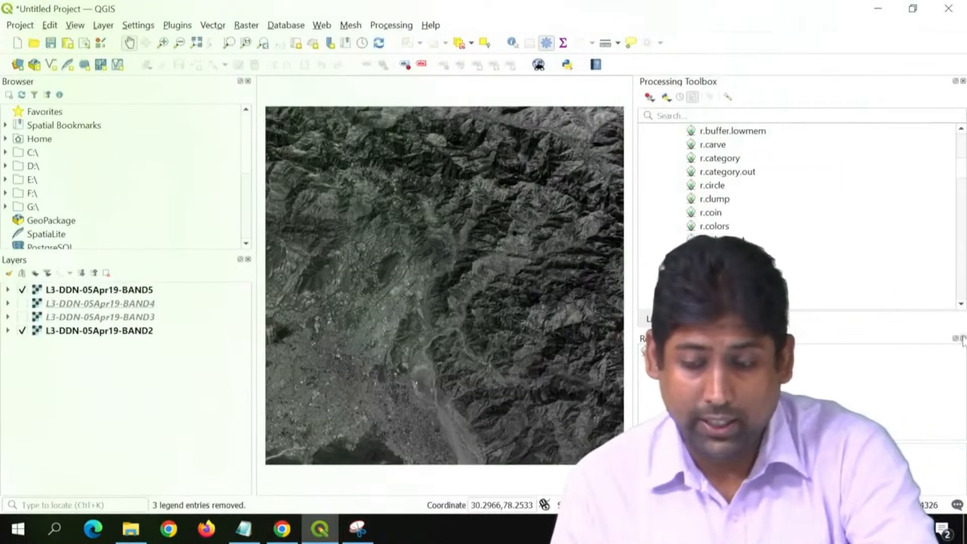
Step: Close the Results Viewer and locate the principal components algorithm i.pca among the GRASS imagery (i.*) tools
{"action": "left_click", "coordinate": [963, 338]}
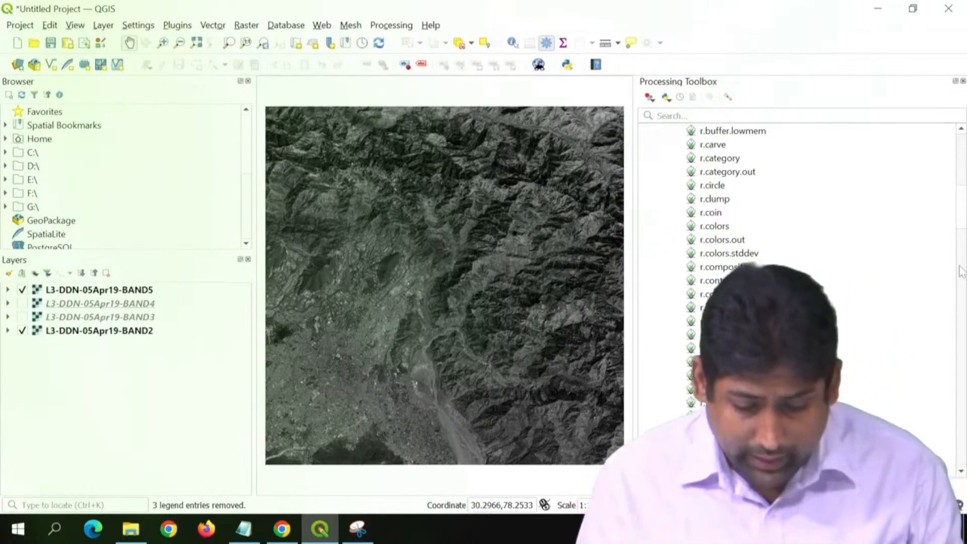
{"action": "scroll", "coordinate": [824, 233], "scroll_direction": "up", "scroll_amount": 6}
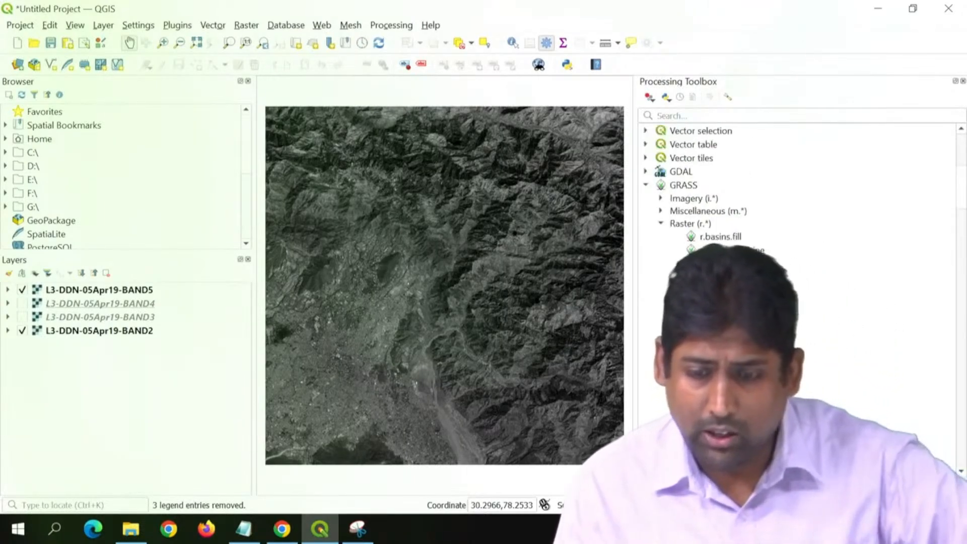
{"action": "scroll", "coordinate": [801, 201], "scroll_direction": "up", "scroll_amount": 4}
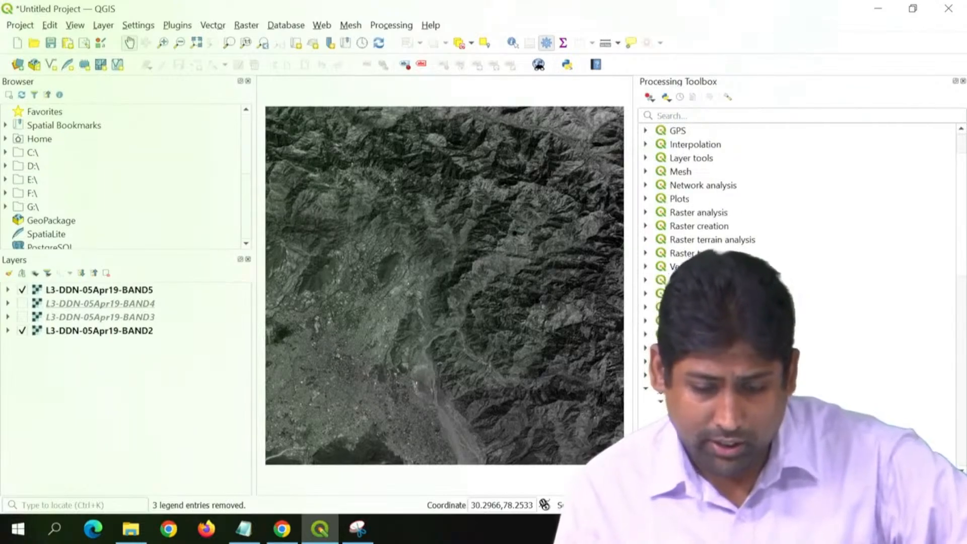
{"action": "scroll", "coordinate": [801, 201], "scroll_direction": "down", "scroll_amount": 9}
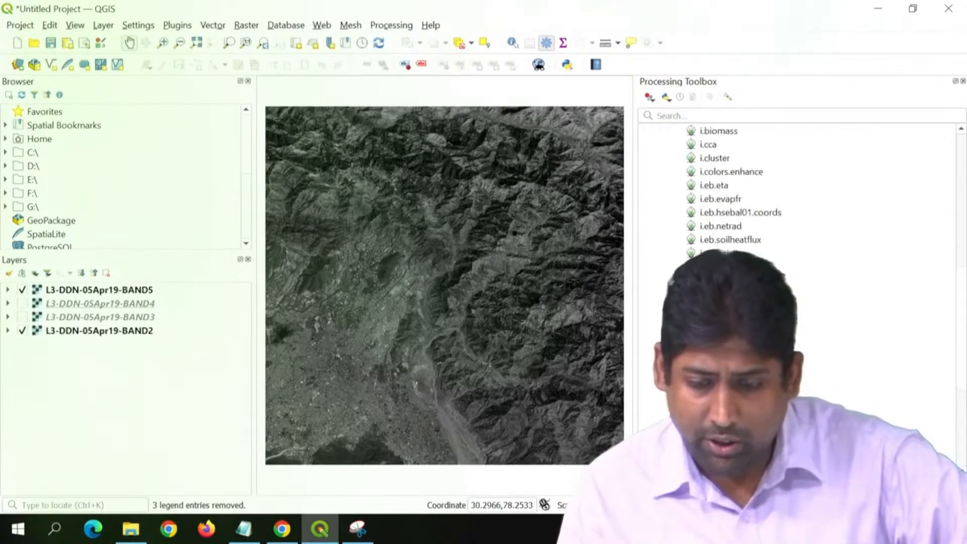
{"action": "scroll", "coordinate": [801, 201], "scroll_direction": "down", "scroll_amount": 4}
{"action": "left_click", "coordinate": [718, 348]}
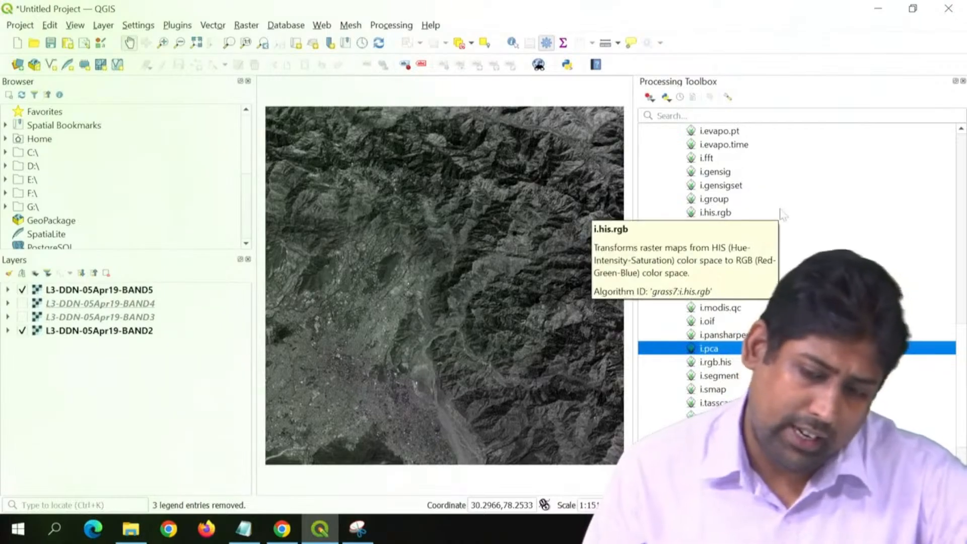
{"action": "scroll", "coordinate": [778, 202], "scroll_direction": "up", "scroll_amount": 2}
{"action": "scroll", "coordinate": [779, 201], "scroll_direction": "down", "scroll_amount": 3}
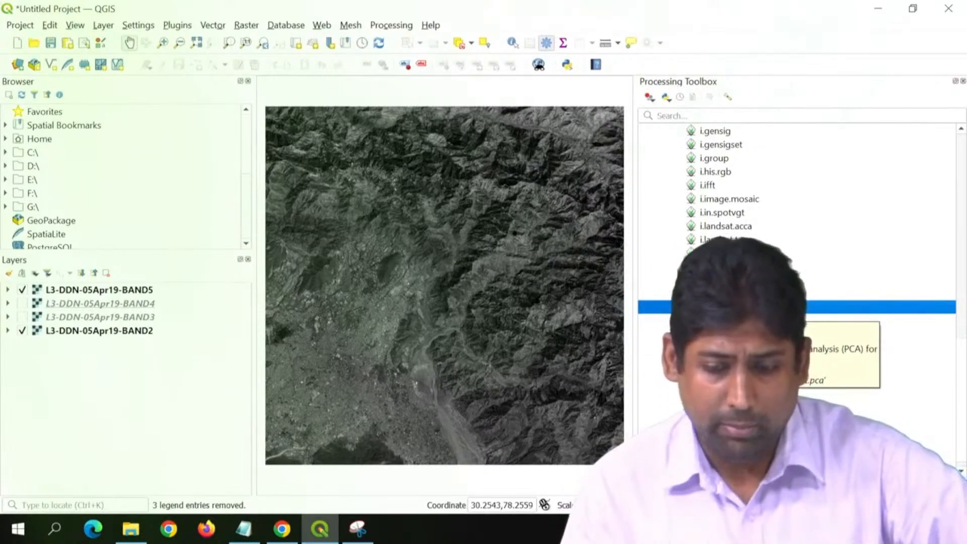
Step: Open i.pca and choose all four layers, BAND2 through BAND5, as its input rasters
{"action": "double_click", "coordinate": [712, 308]}
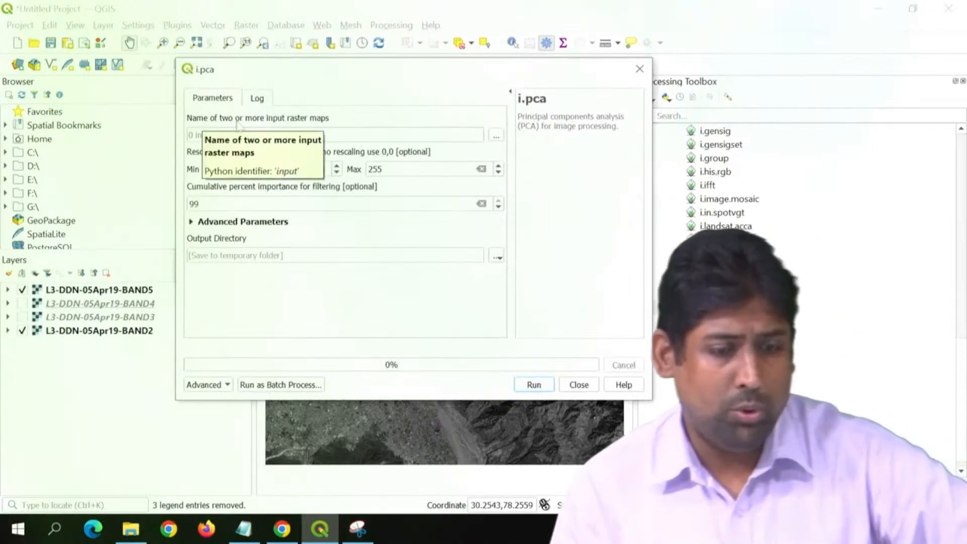
{"action": "left_click", "coordinate": [496, 135]}
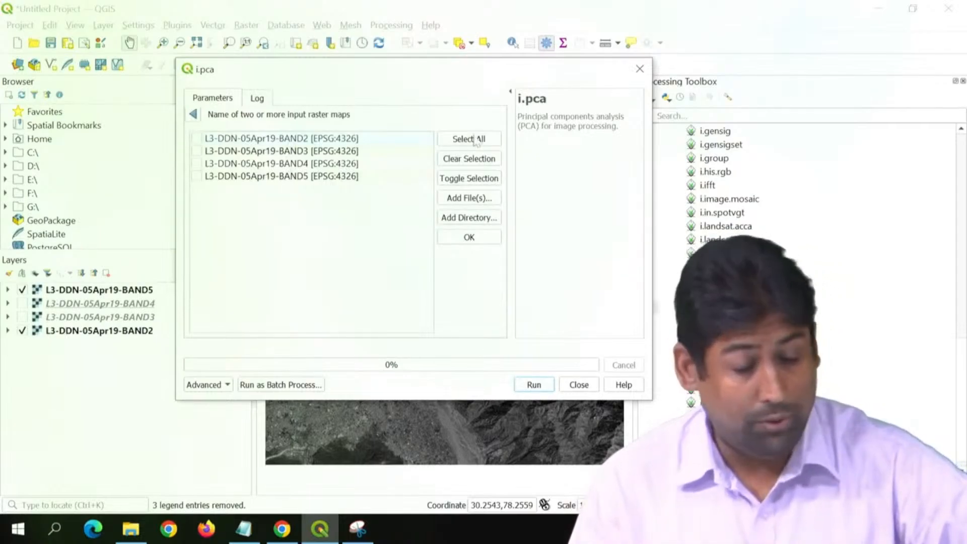
{"action": "left_click", "coordinate": [470, 238]}
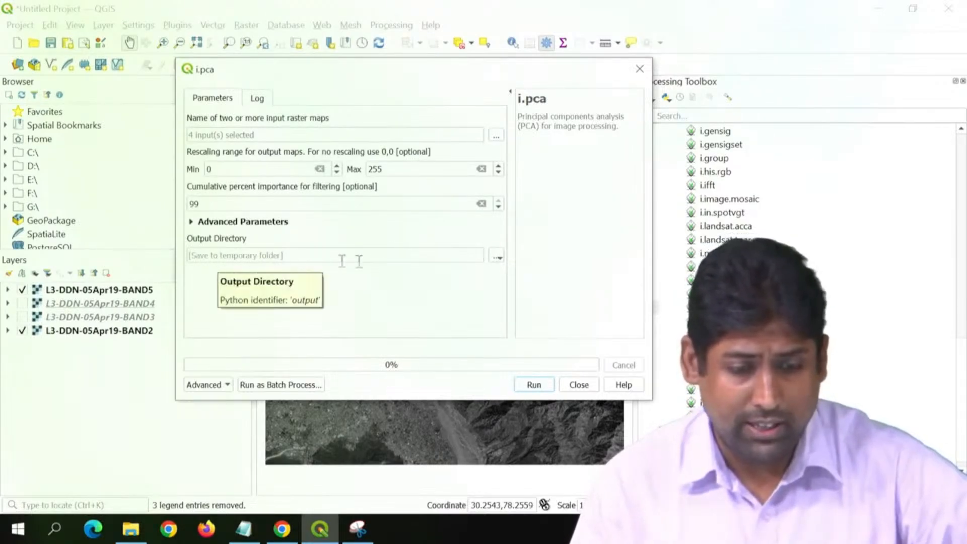
Step: Create a pca-outputs folder inside Image processing using QGIS, set it as the output directory, and run i.pca
{"action": "left_click", "coordinate": [497, 257]}
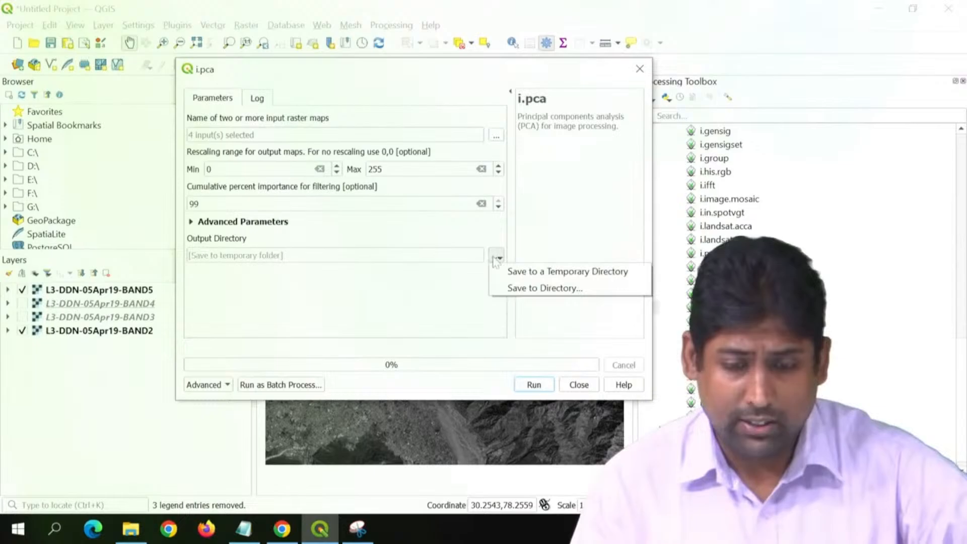
{"action": "left_click", "coordinate": [513, 289]}
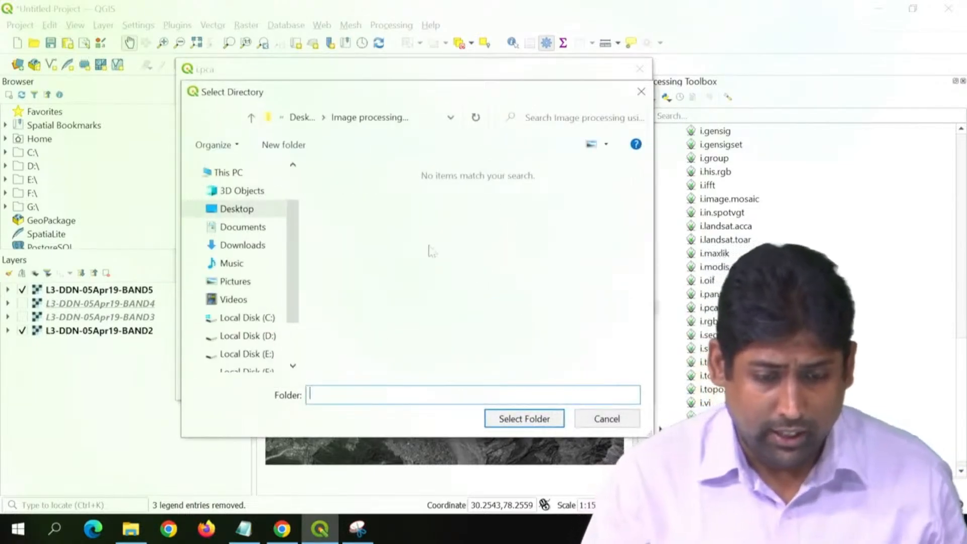
{"action": "left_click", "coordinate": [282, 144]}
{"action": "type", "text": "pca-"}
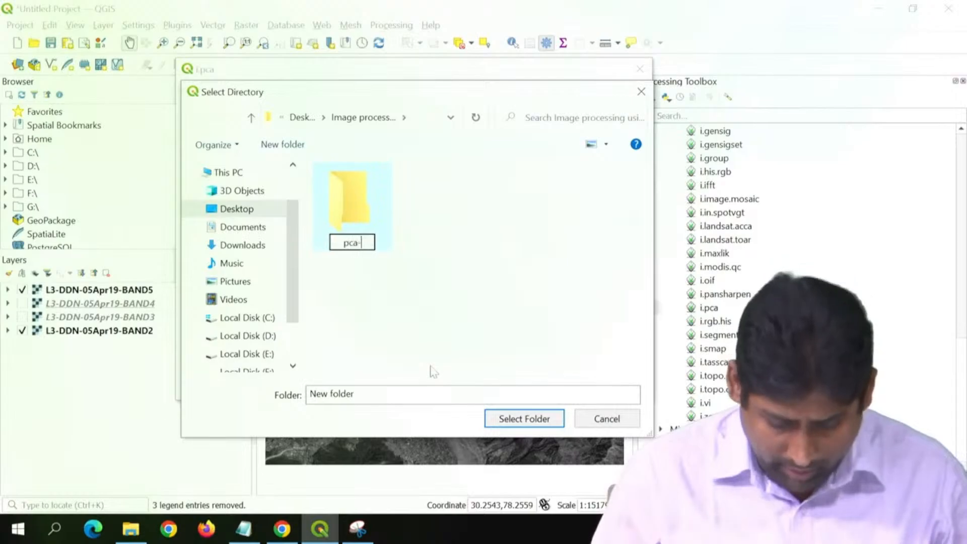
{"action": "type", "text": "ou"}
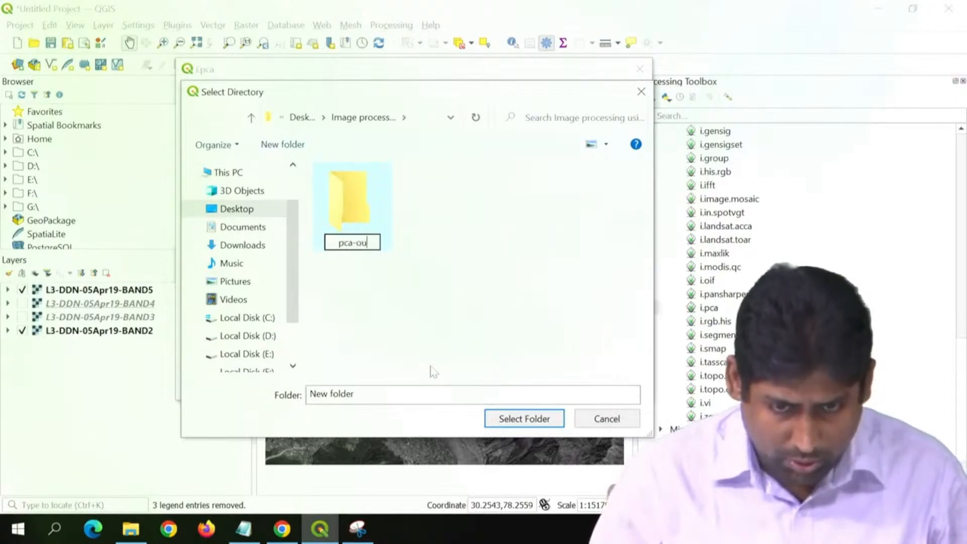
{"action": "type", "text": "tputs"}
{"action": "key", "text": "Return"}
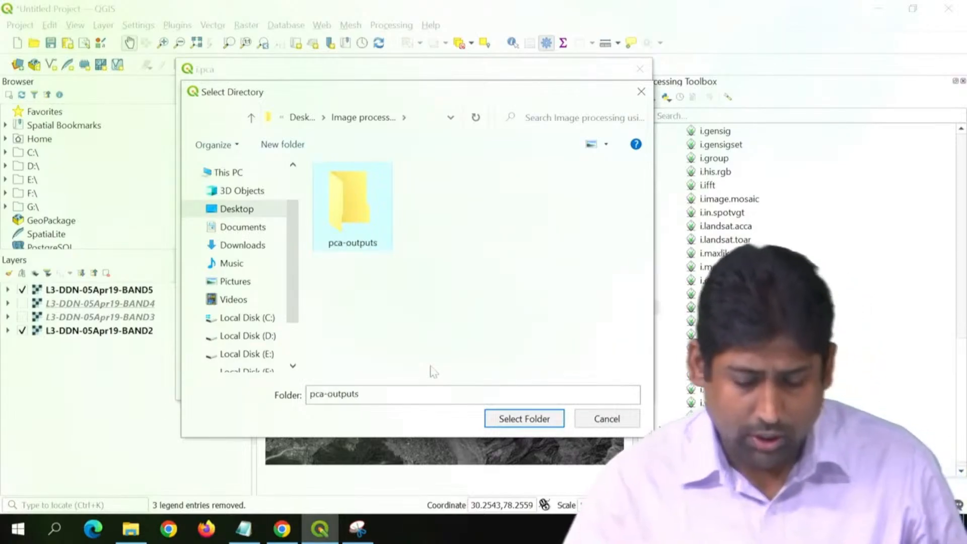
{"action": "left_click", "coordinate": [521, 418]}
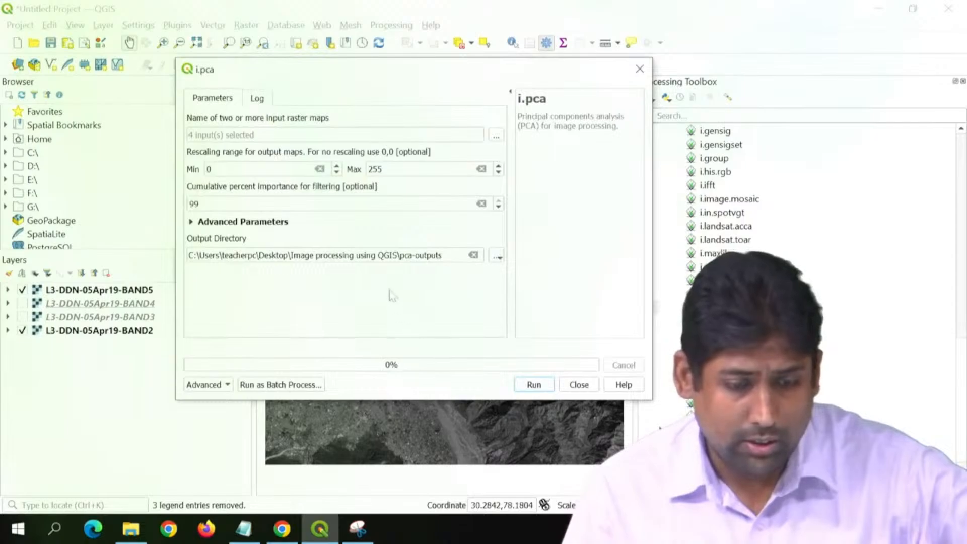
{"action": "left_click", "coordinate": [534, 386]}
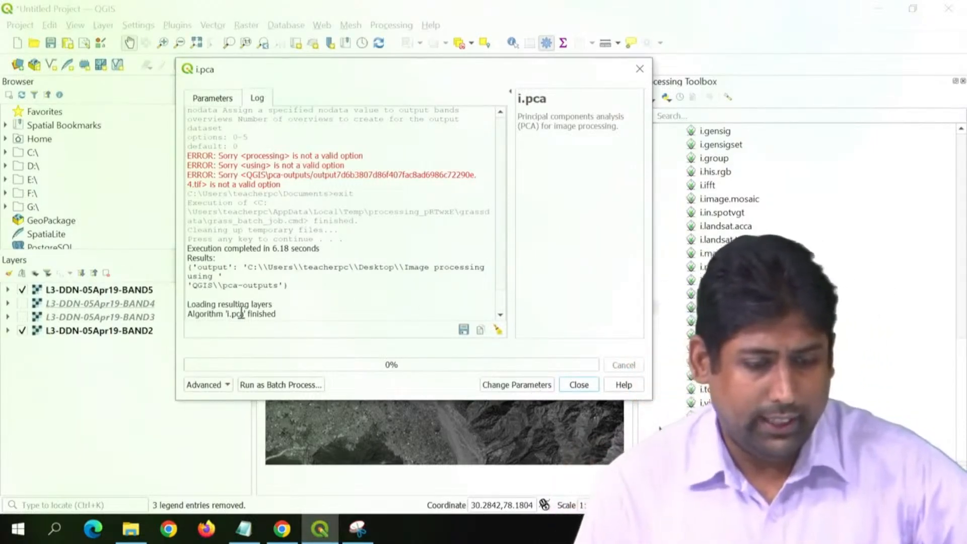
Step: Check the end of the i.pca log and the pca-outputs folder in File Explorer for output files, and return to the i.pca dialog
{"action": "left_click_drag", "start_coordinate": [278, 313], "coordinate": [217, 313]}
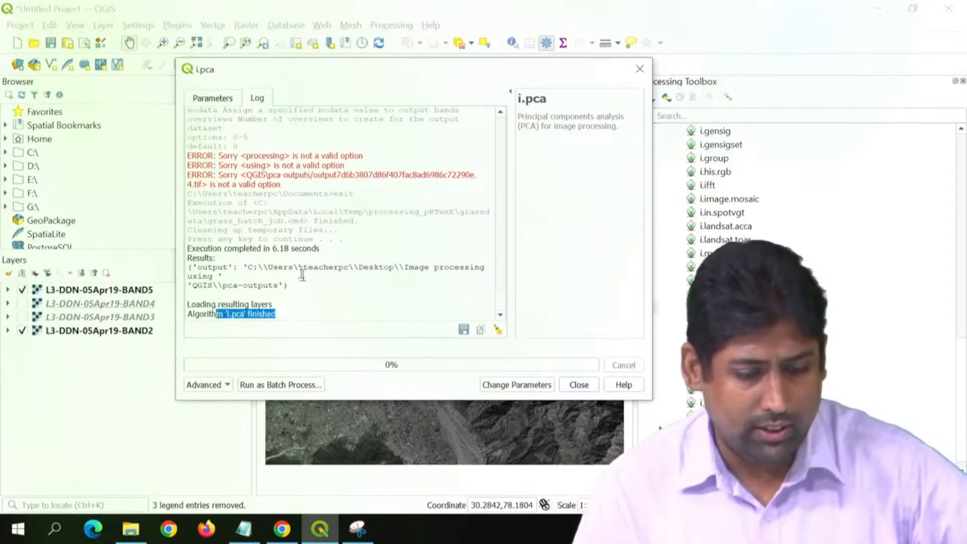
{"action": "left_click", "coordinate": [131, 529]}
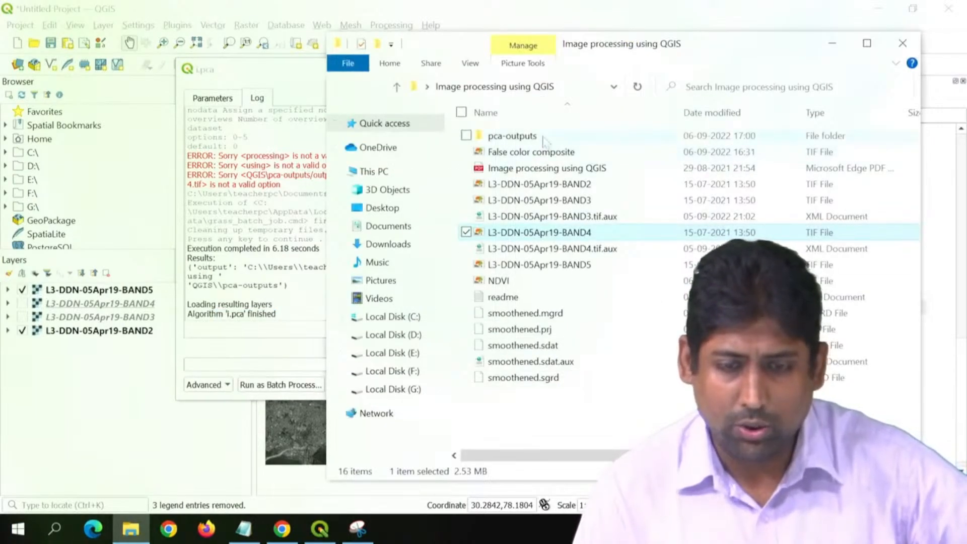
{"action": "double_click", "coordinate": [519, 137]}
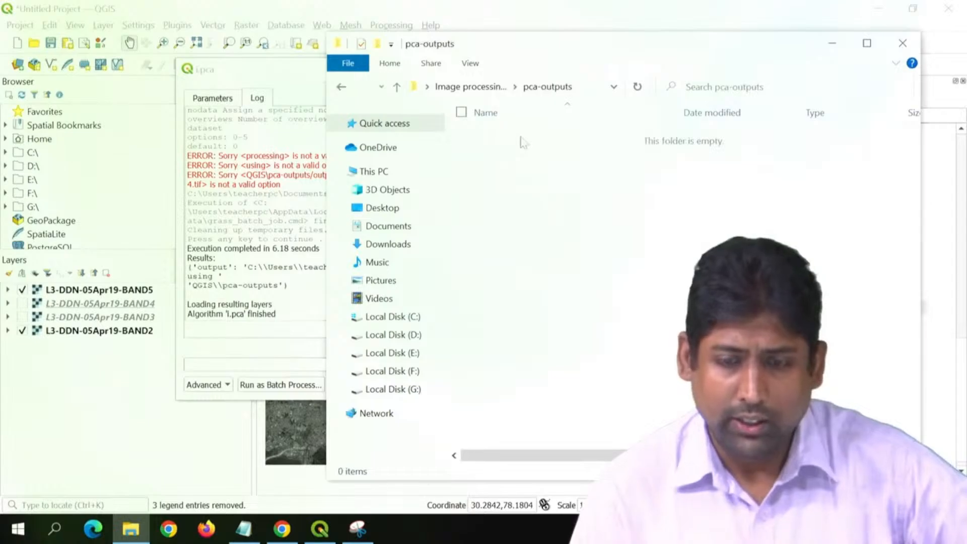
{"action": "left_click", "coordinate": [491, 87]}
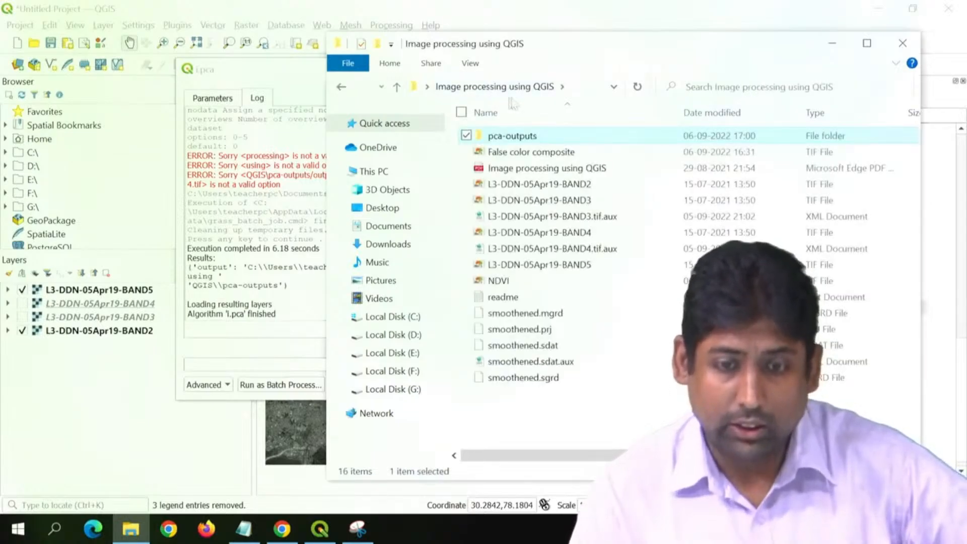
{"action": "left_click", "coordinate": [254, 237]}
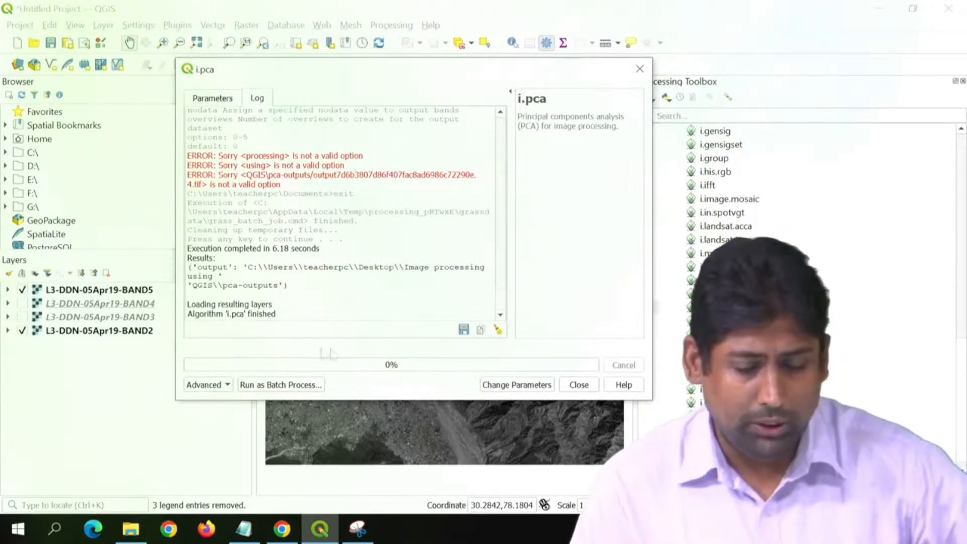
Step: Set the i.pca output to a temporary directory and run the algorithm again
{"action": "left_click", "coordinate": [225, 102]}
{"action": "left_click", "coordinate": [499, 258]}
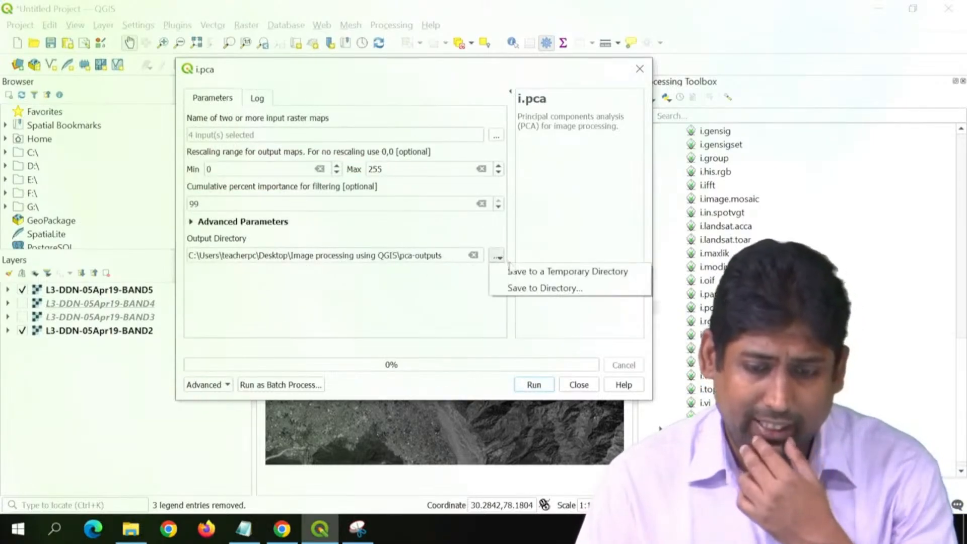
{"action": "left_click", "coordinate": [511, 271]}
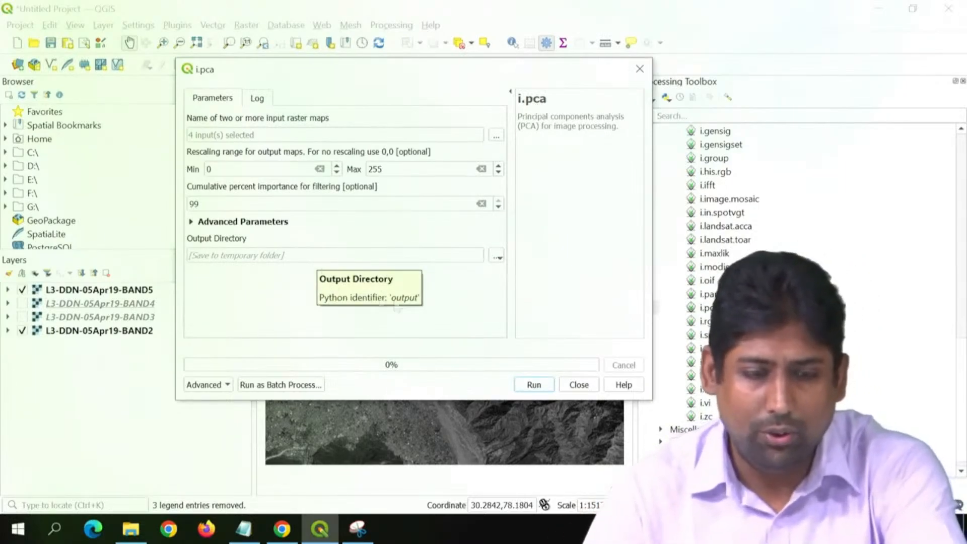
{"action": "left_click", "coordinate": [534, 384]}
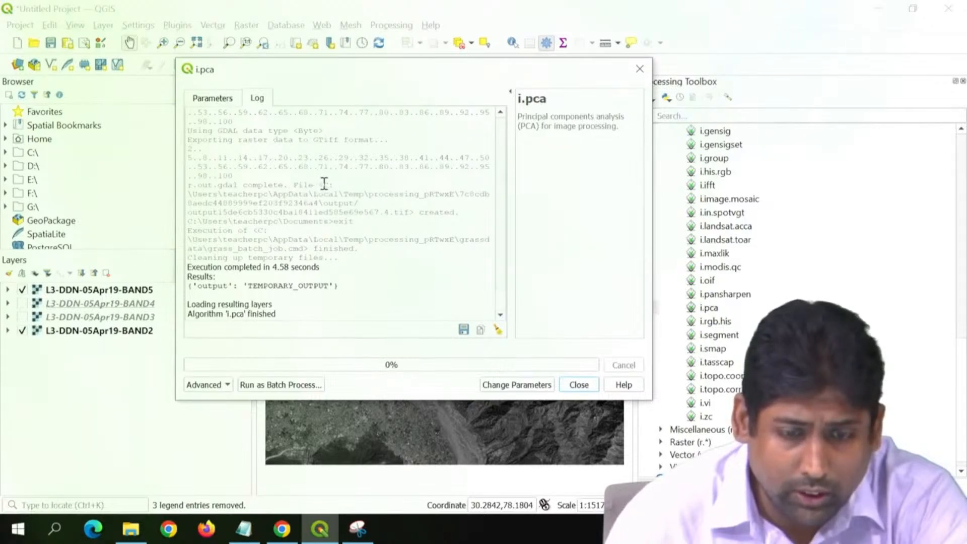
Step: Open the temporary output folder given in the i.pca log in File Explorer and sort its files by type
{"action": "left_click_drag", "start_coordinate": [325, 184], "coordinate": [359, 203]}
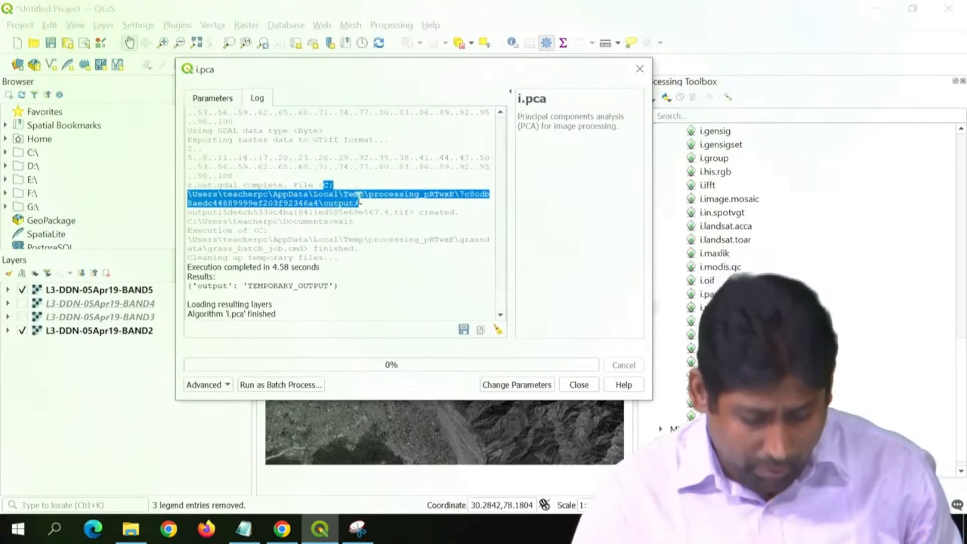
{"action": "key", "text": "super+r"}
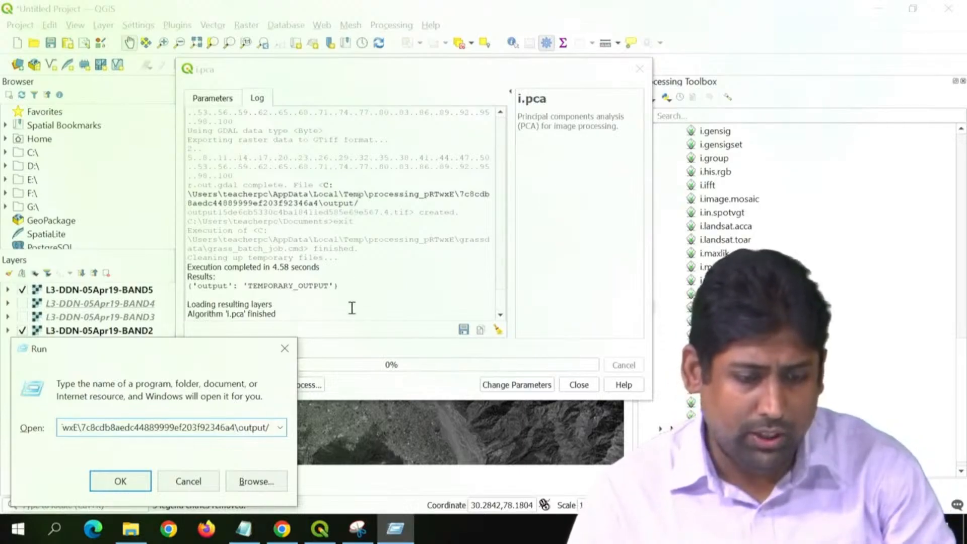
{"action": "key", "text": "Return"}
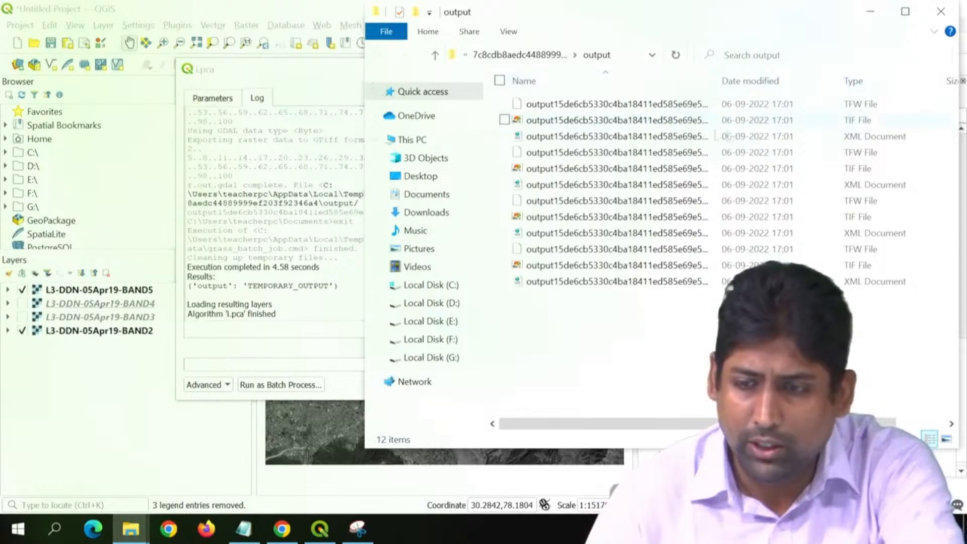
{"action": "left_click", "coordinate": [889, 82]}
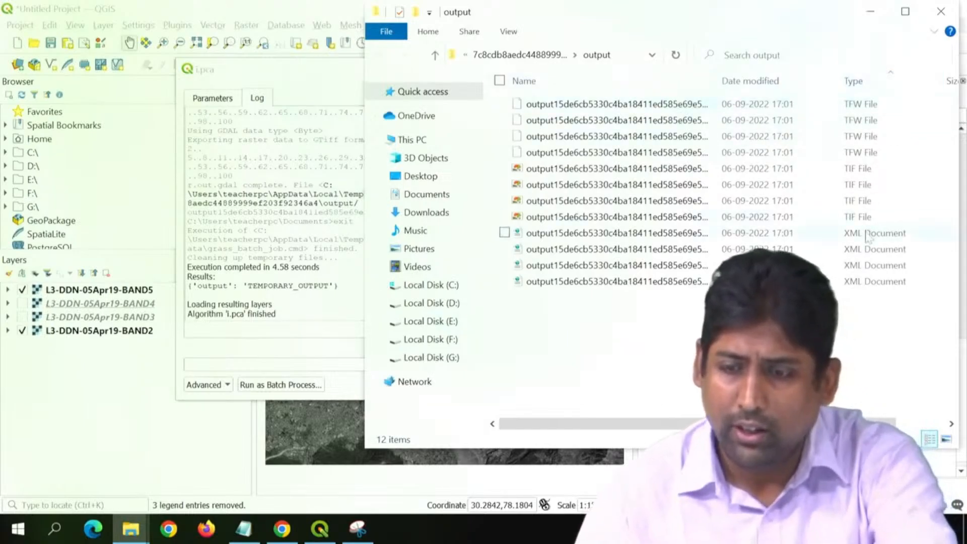
Step: Widen the file name column, add the output TIF ending in .1 to the QGIS project, and close the i.pca dialog
{"action": "left_click", "coordinate": [863, 215]}
{"action": "left_click", "coordinate": [862, 202]}
{"action": "left_click", "coordinate": [862, 185]}
{"action": "left_click", "coordinate": [864, 169]}
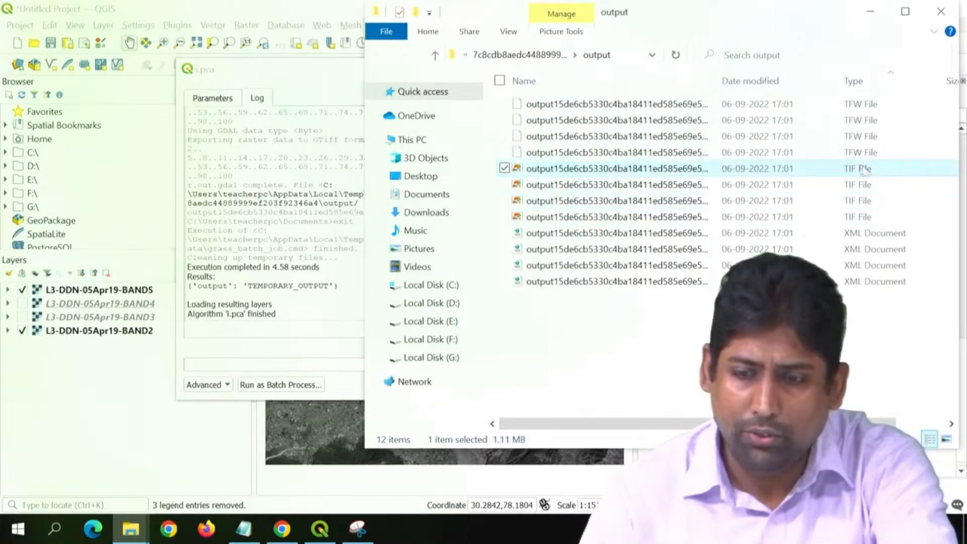
{"action": "left_click_drag", "start_coordinate": [719, 78], "coordinate": [766, 79]}
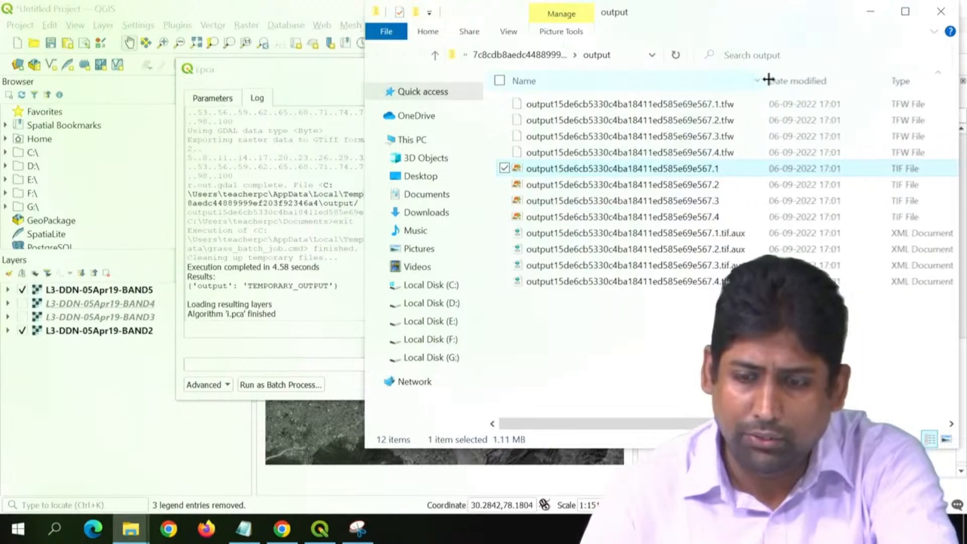
{"action": "left_click", "coordinate": [695, 170]}
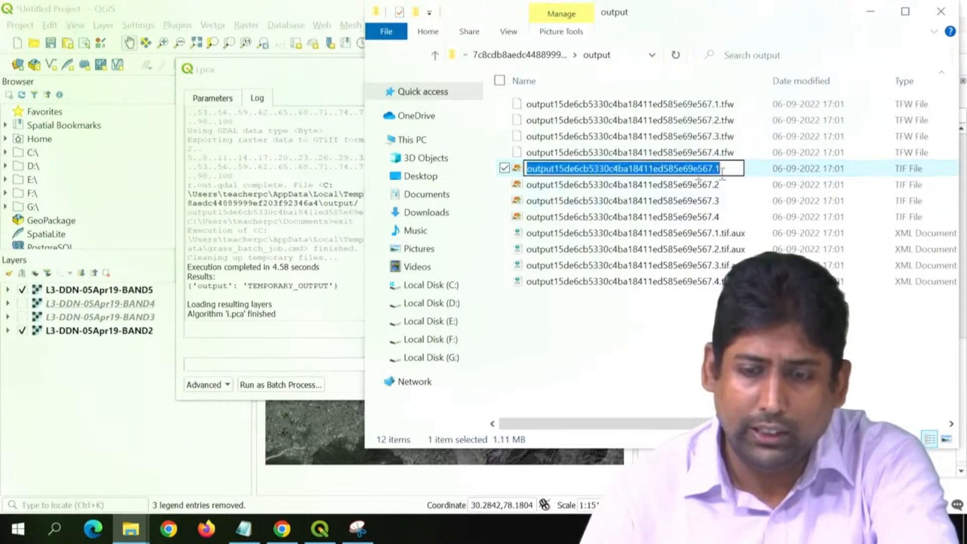
{"action": "left_click", "coordinate": [756, 174]}
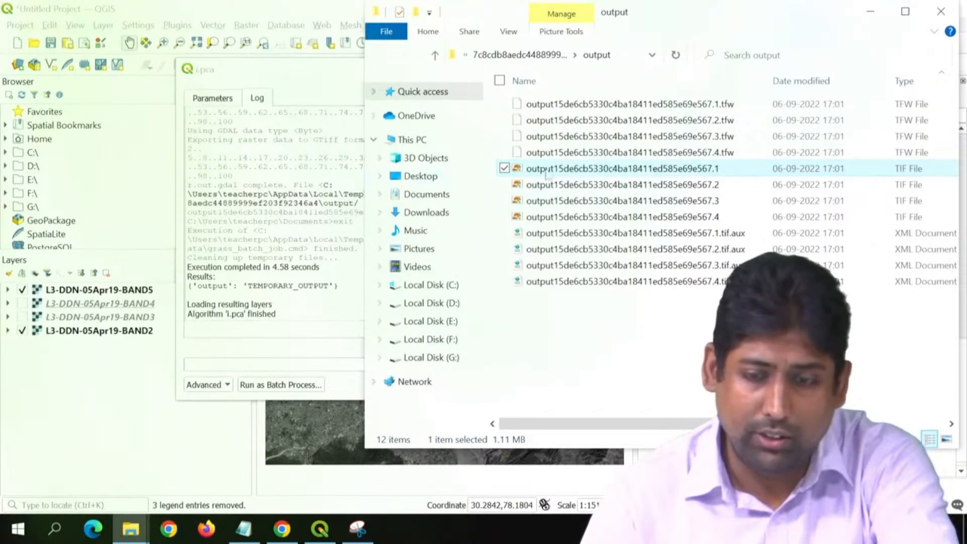
{"action": "left_click_drag", "start_coordinate": [549, 172], "coordinate": [79, 440]}
{"action": "left_click", "coordinate": [81, 456]}
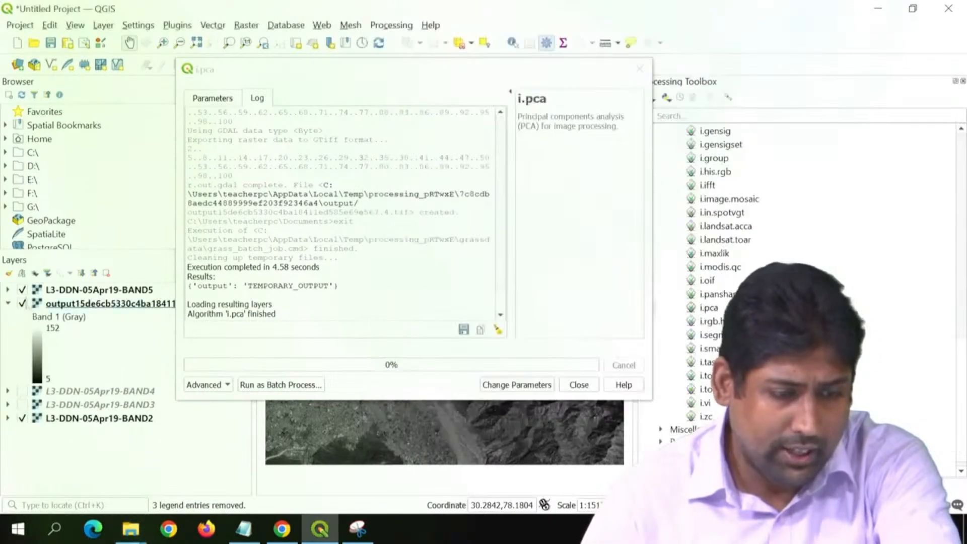
{"action": "left_click", "coordinate": [580, 385]}
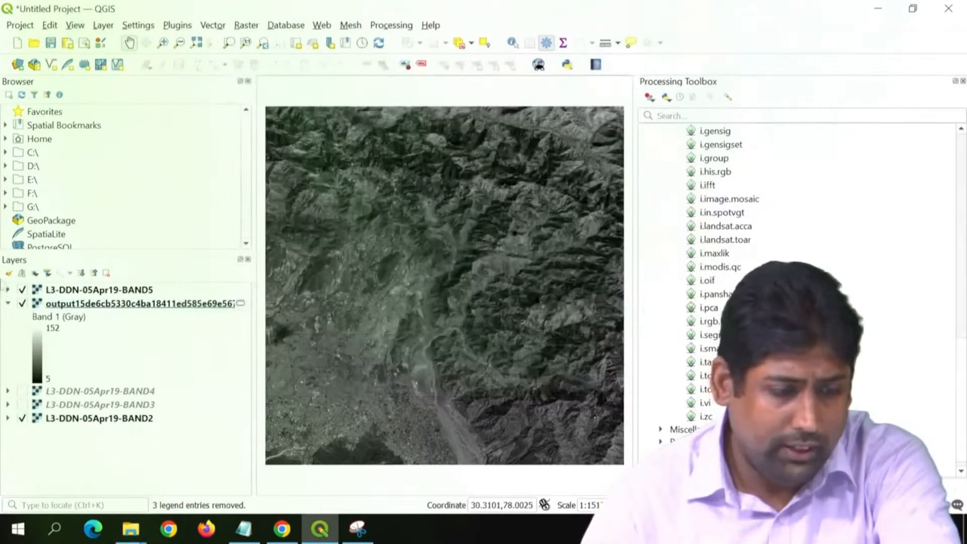
Step: Move the BAND5 layer below BAND4 so the PCA output is on top, and widen the layer list to show its full name
{"action": "left_click_drag", "start_coordinate": [61, 295], "coordinate": [60, 398]}
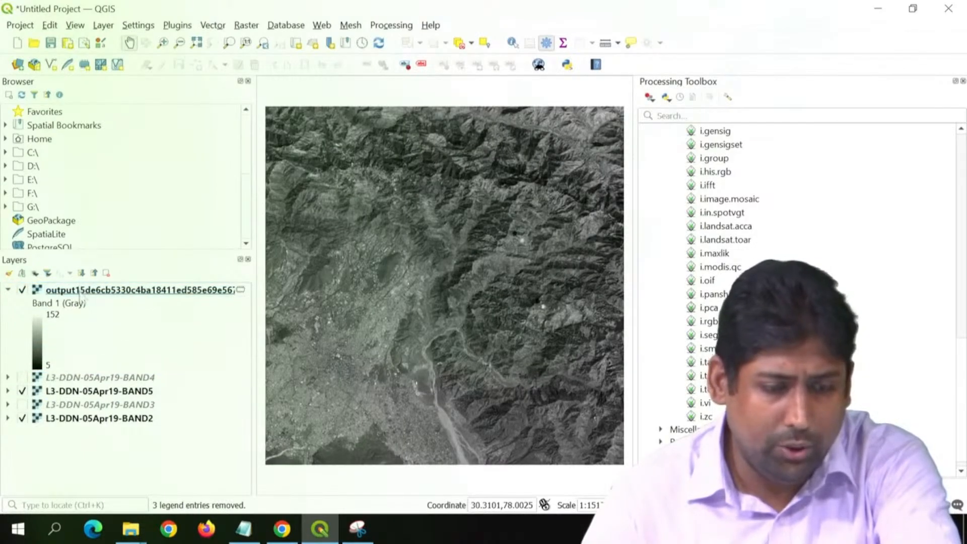
{"action": "left_click", "coordinate": [83, 290]}
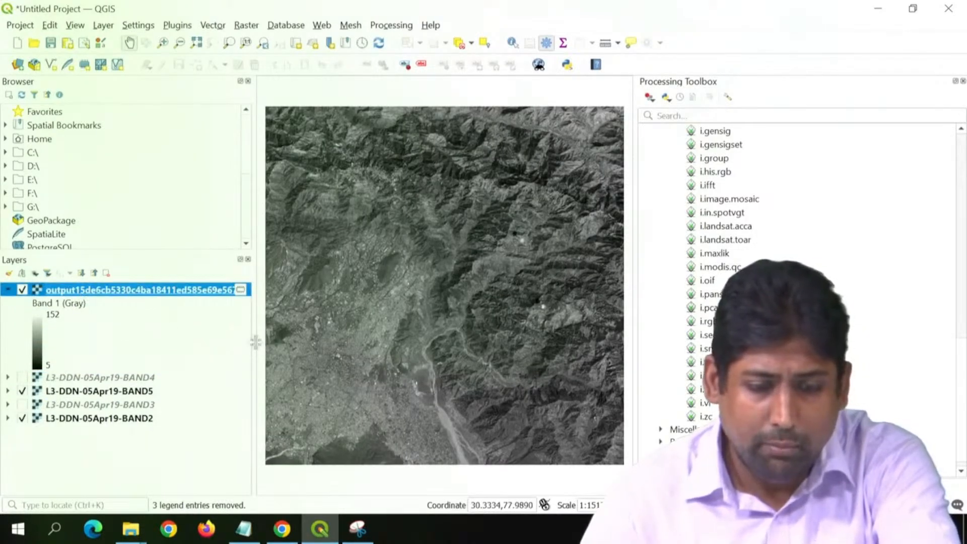
{"action": "left_click_drag", "start_coordinate": [255, 341], "coordinate": [285, 346]}
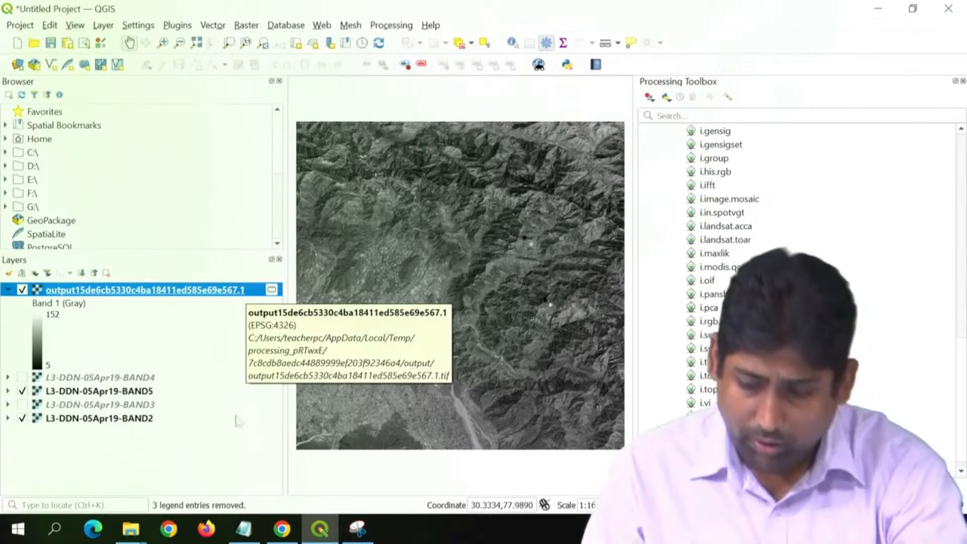
{"action": "left_click", "coordinate": [222, 471]}
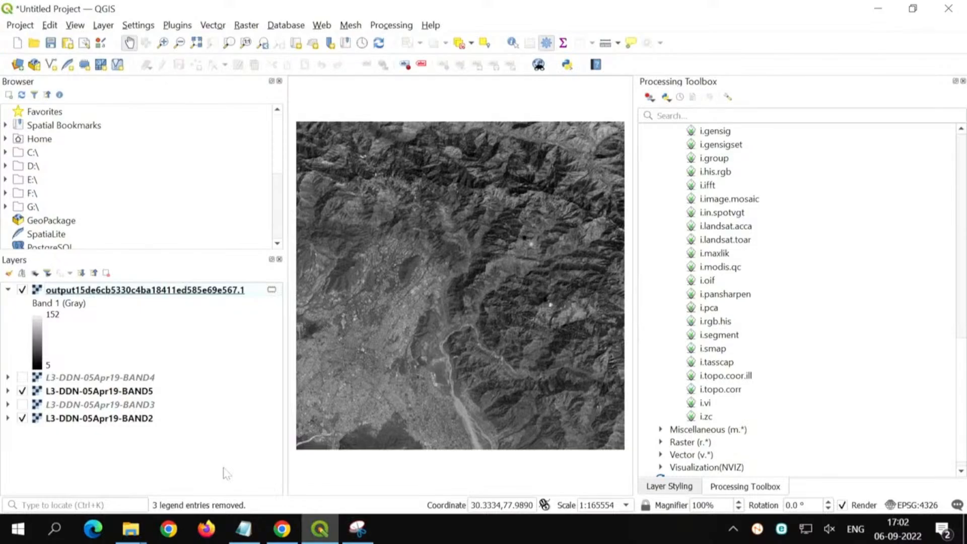
Step: Remove the PCA output layer from the project and make the BAND3 and BAND4 layers visible
{"action": "left_click_drag", "start_coordinate": [287, 413], "coordinate": [230, 409]}
{"action": "left_click", "coordinate": [116, 289]}
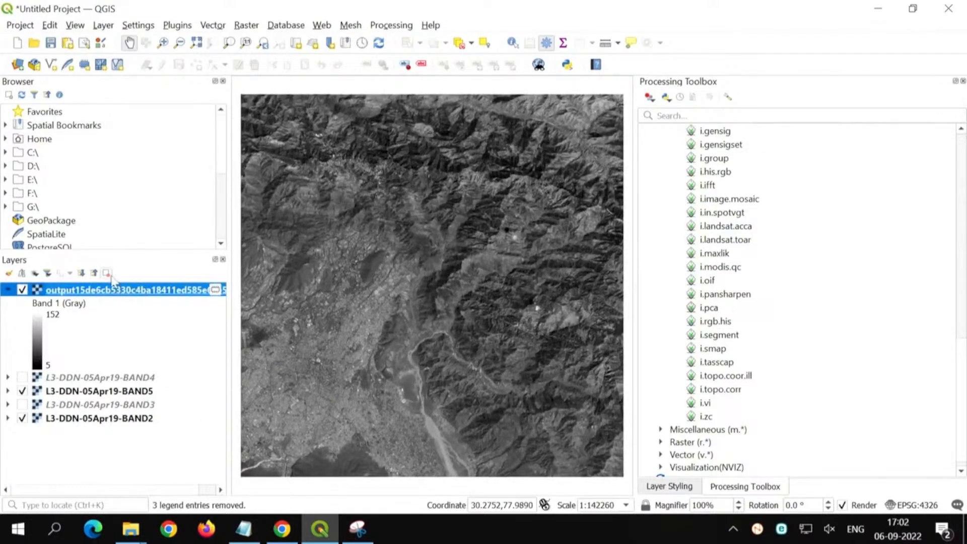
{"action": "left_click", "coordinate": [107, 274]}
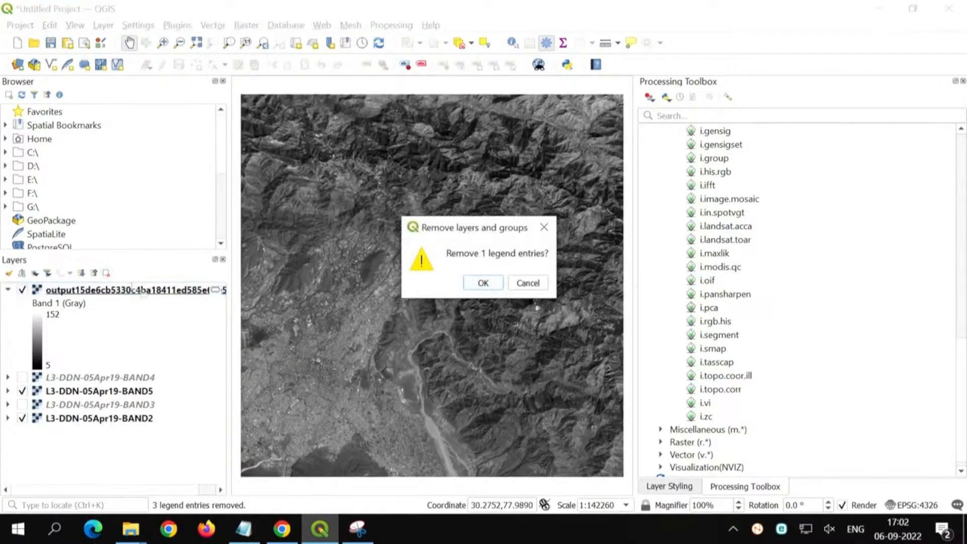
{"action": "left_click", "coordinate": [483, 283]}
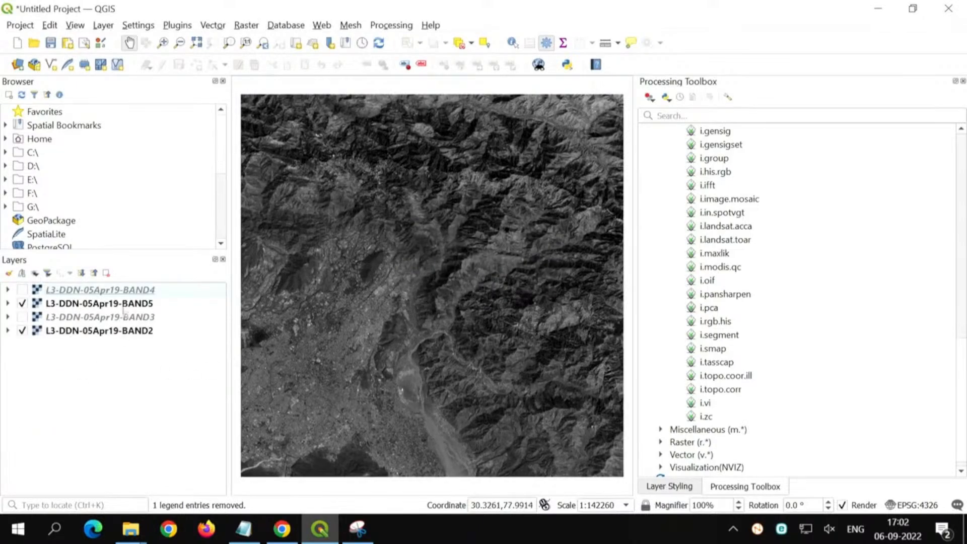
{"action": "left_click", "coordinate": [22, 317]}
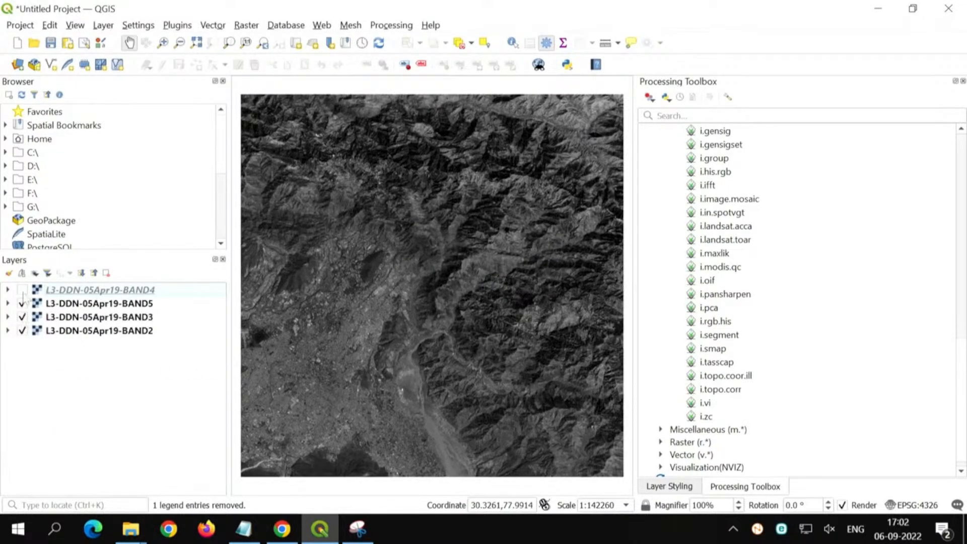
{"action": "left_click", "coordinate": [22, 290]}
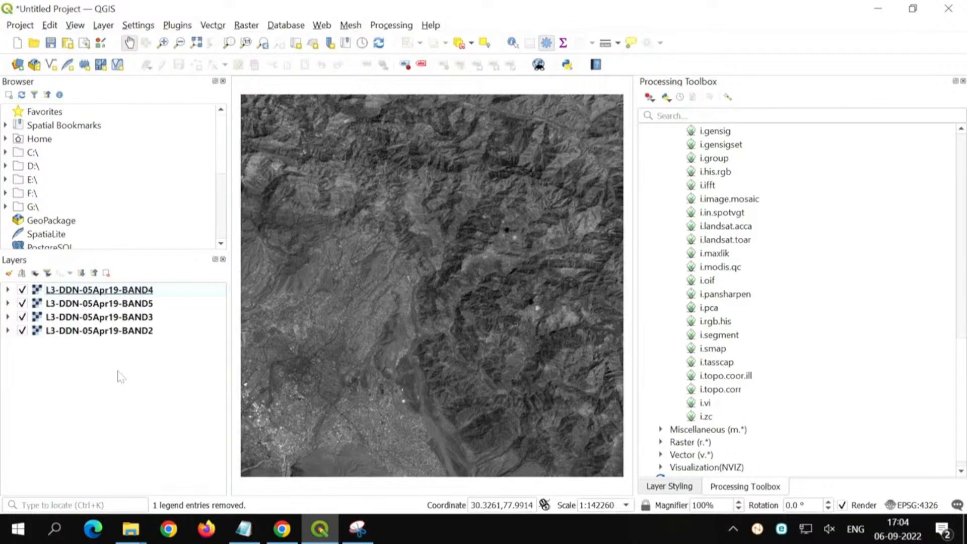
Step: Switch to the Bhuvan download page in Chrome, examine the dates of pass of the available LISS-III tiles, and return to QGIS
{"action": "left_click", "coordinate": [282, 529]}
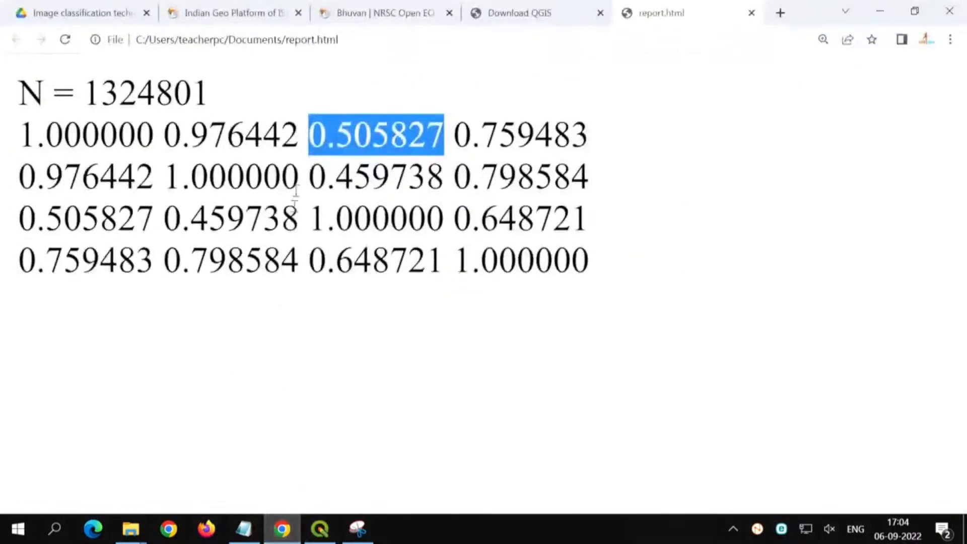
{"action": "left_click", "coordinate": [383, 13]}
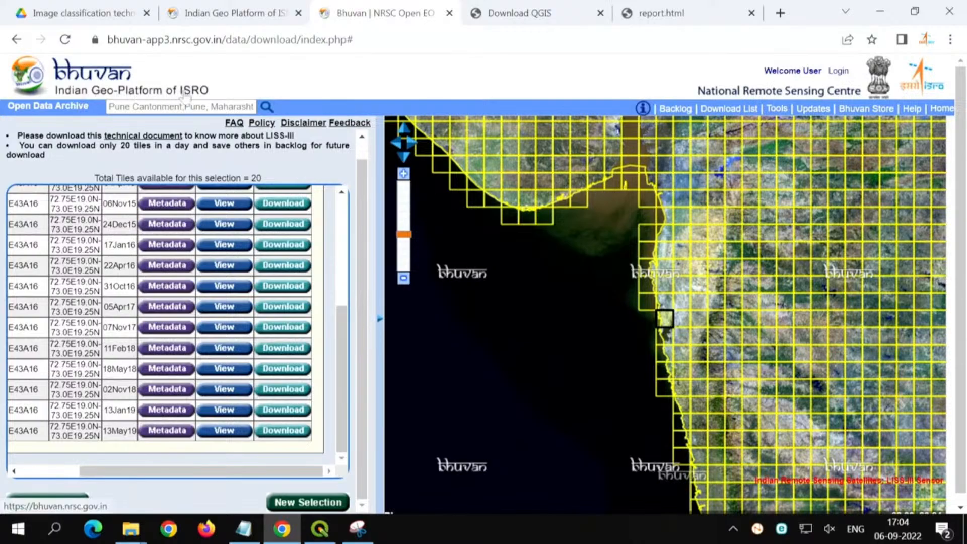
{"action": "scroll", "coordinate": [331, 275], "scroll_direction": "up", "scroll_amount": 1}
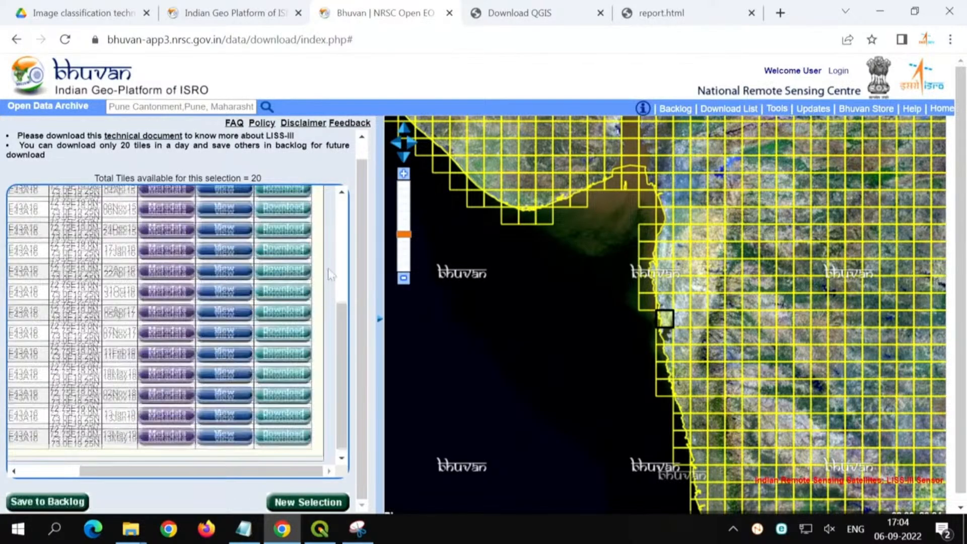
{"action": "scroll", "coordinate": [330, 272], "scroll_direction": "up", "scroll_amount": 2}
{"action": "left_click_drag", "start_coordinate": [108, 472], "coordinate": [75, 470]}
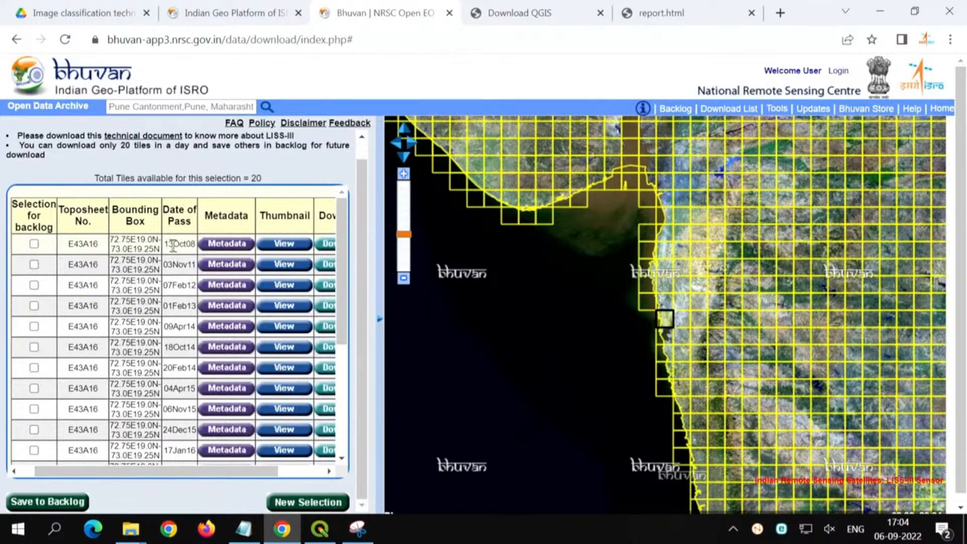
{"action": "left_click_drag", "start_coordinate": [173, 245], "coordinate": [196, 245]}
{"action": "scroll", "coordinate": [184, 325], "scroll_direction": "down", "scroll_amount": 5}
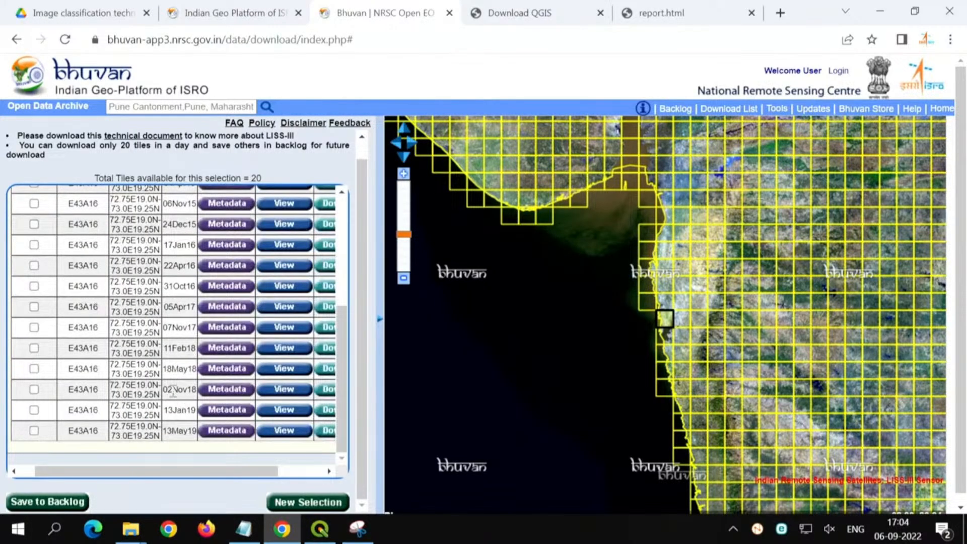
{"action": "left_click_drag", "start_coordinate": [173, 390], "coordinate": [197, 398]}
{"action": "scroll", "coordinate": [194, 399], "scroll_direction": "up", "scroll_amount": 5}
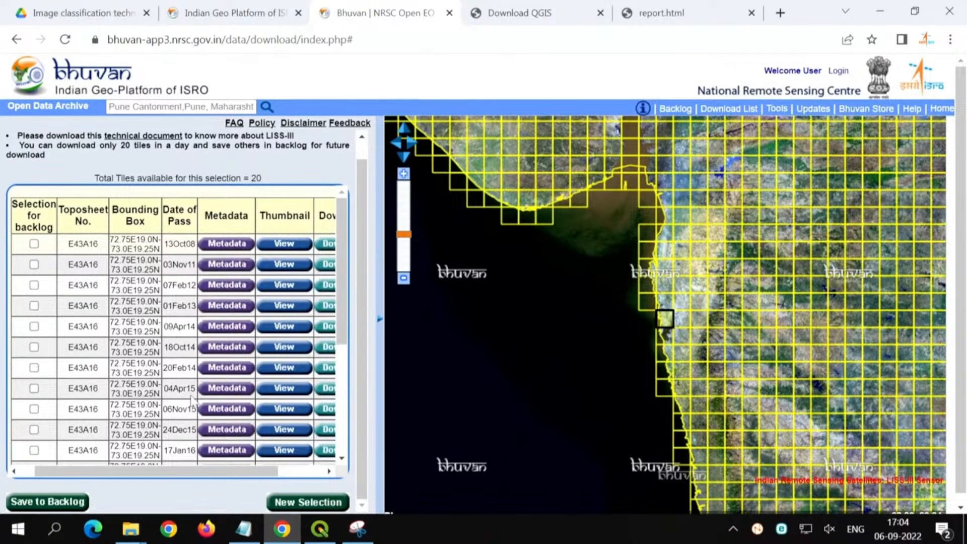
{"action": "left_click", "coordinate": [882, 10]}
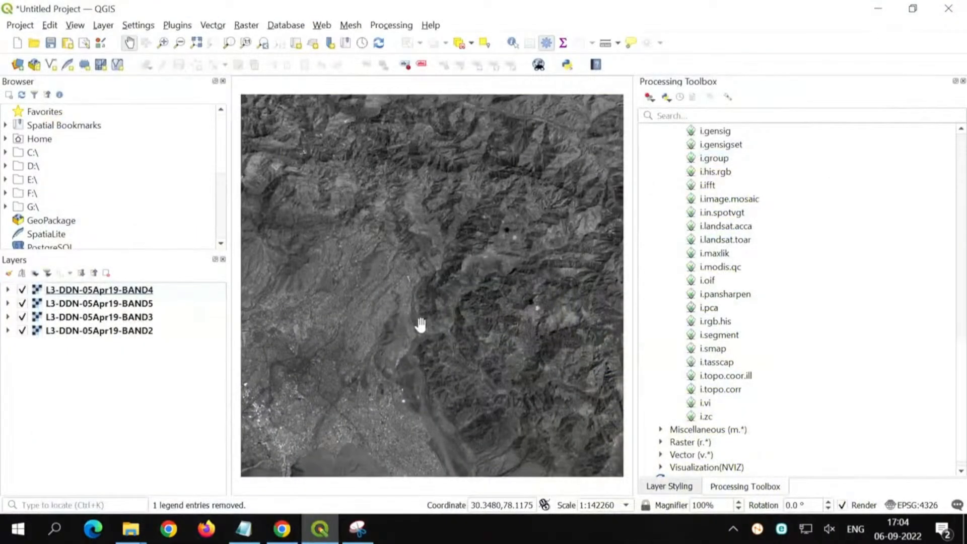
Step: Collapse the GRASS algorithms and open K-Means Clustering for Rasters from the SAGA image classification tools
{"action": "scroll", "coordinate": [752, 307], "scroll_direction": "up", "scroll_amount": 9}
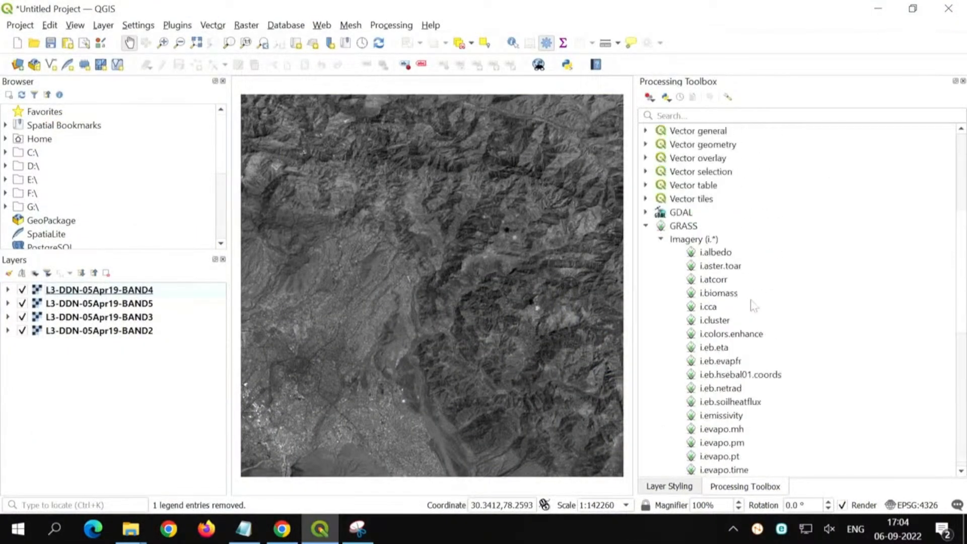
{"action": "left_click", "coordinate": [660, 239]}
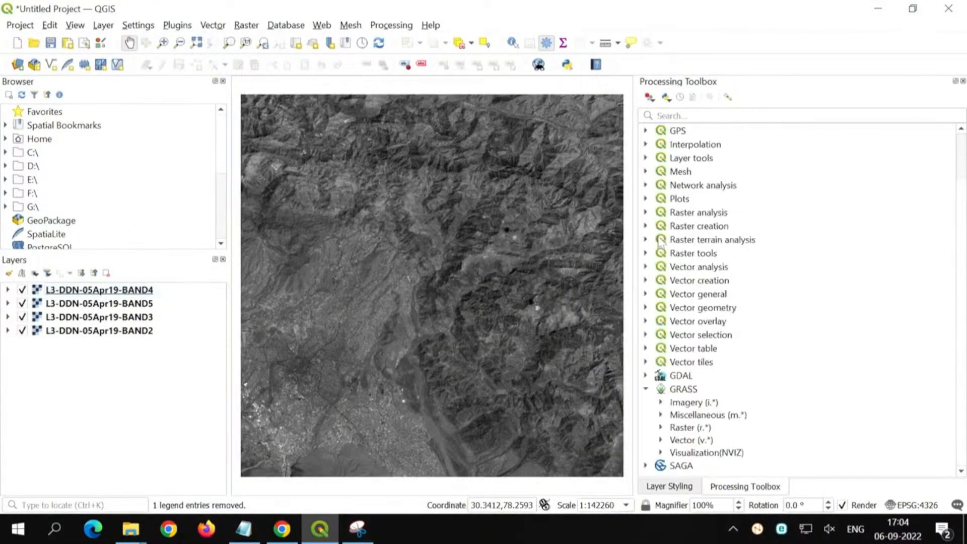
{"action": "left_click", "coordinate": [646, 389]}
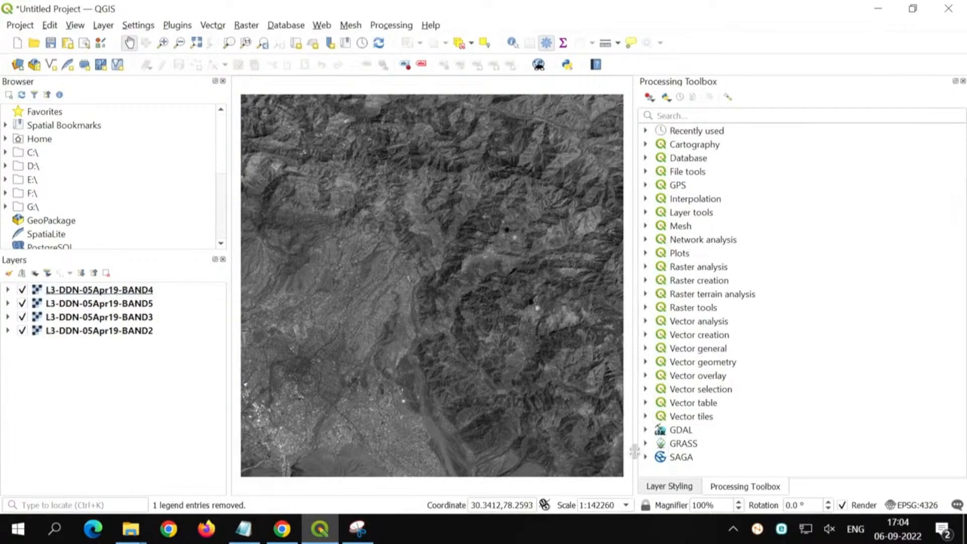
{"action": "left_click", "coordinate": [661, 457]}
{"action": "left_click", "coordinate": [646, 456]}
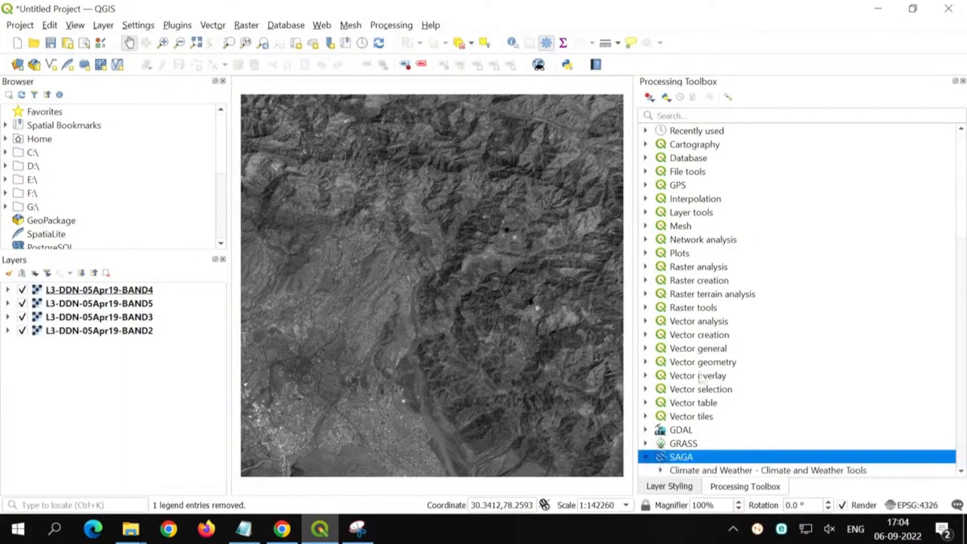
{"action": "scroll", "coordinate": [700, 378], "scroll_direction": "down", "scroll_amount": 6}
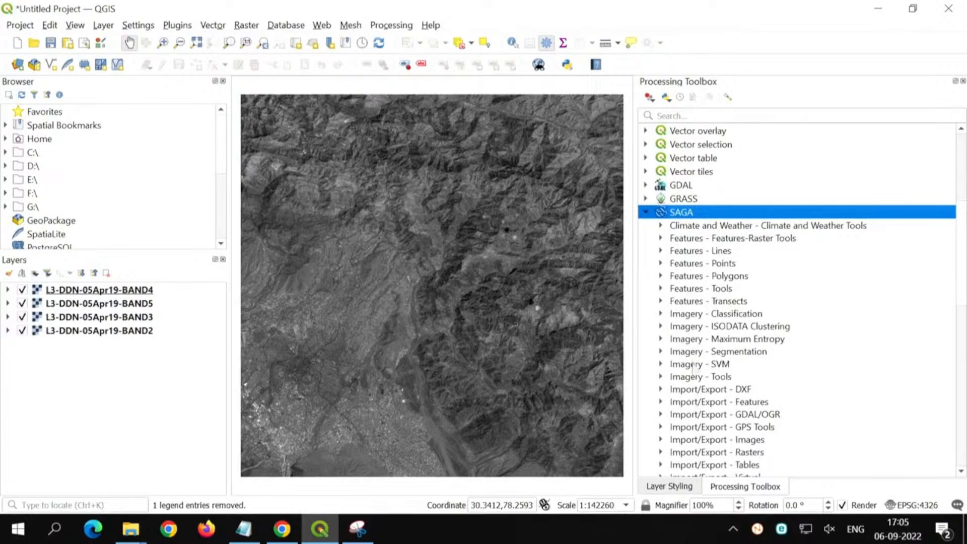
{"action": "left_click", "coordinate": [660, 314]}
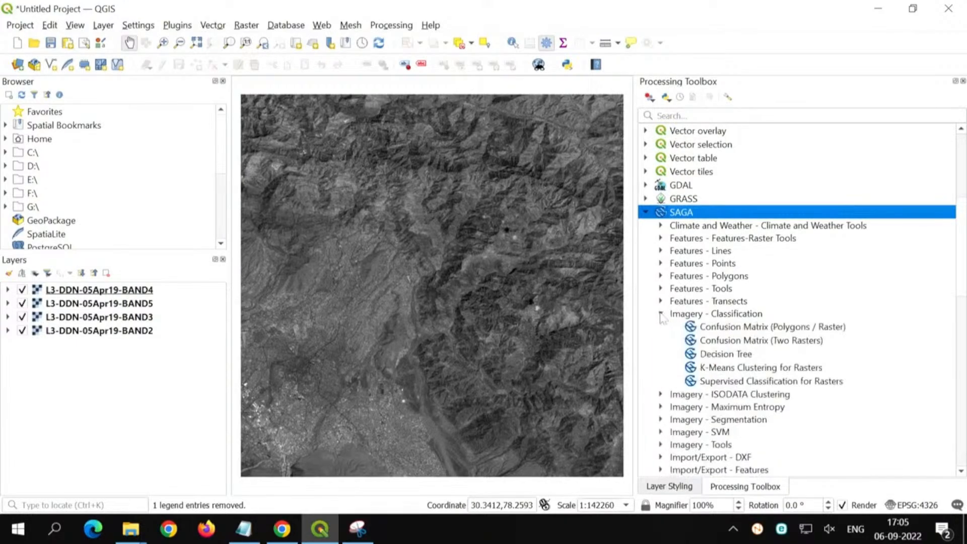
{"action": "left_click", "coordinate": [715, 371]}
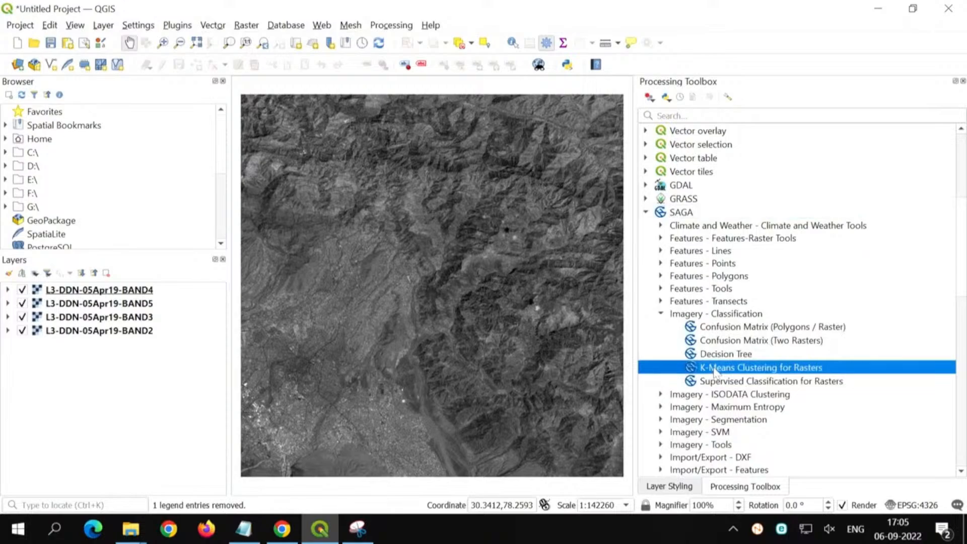
{"action": "double_click", "coordinate": [807, 370]}
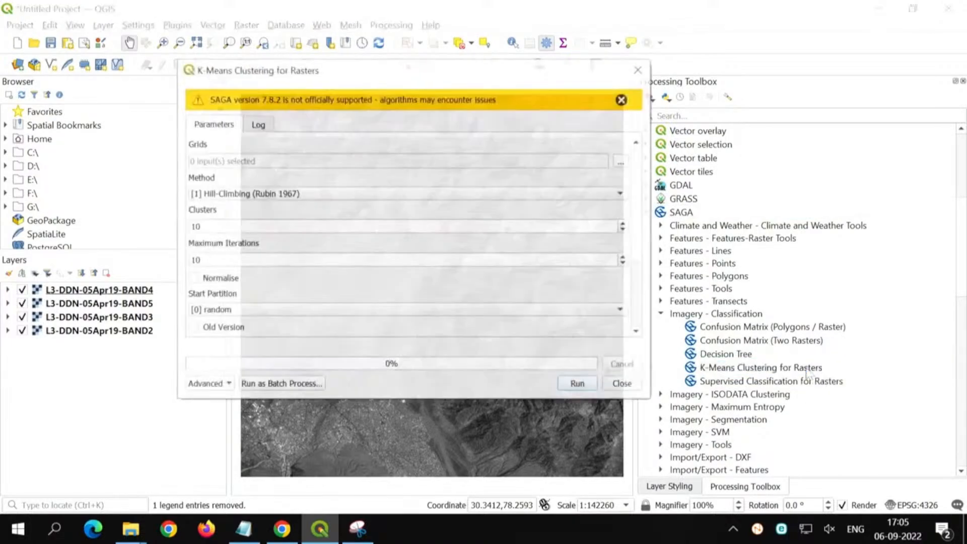
Step: Choose all four L3-DDN-05Apr19 bands, BAND2 to BAND5, as the input grids for the clustering
{"action": "left_click", "coordinate": [623, 162]}
{"action": "left_click", "coordinate": [607, 166]}
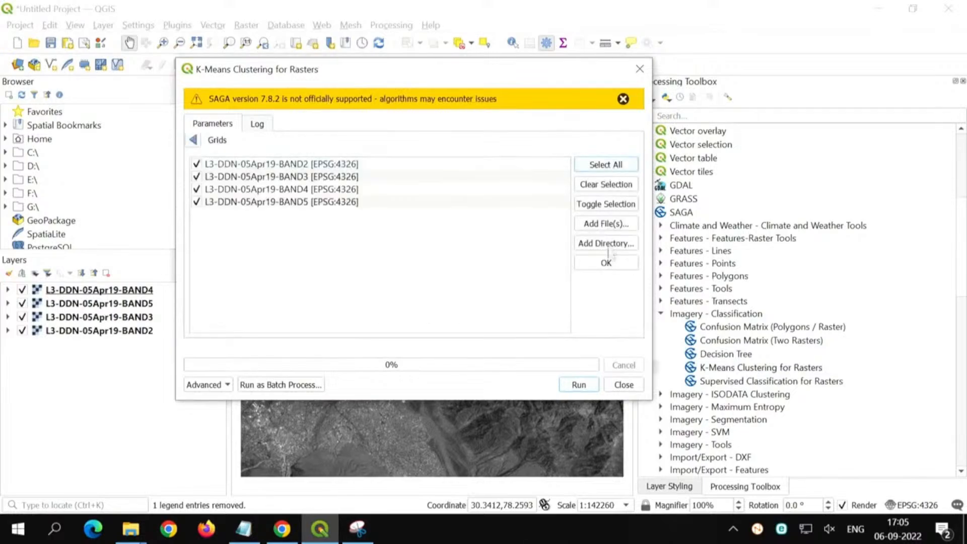
{"action": "left_click", "coordinate": [608, 262]}
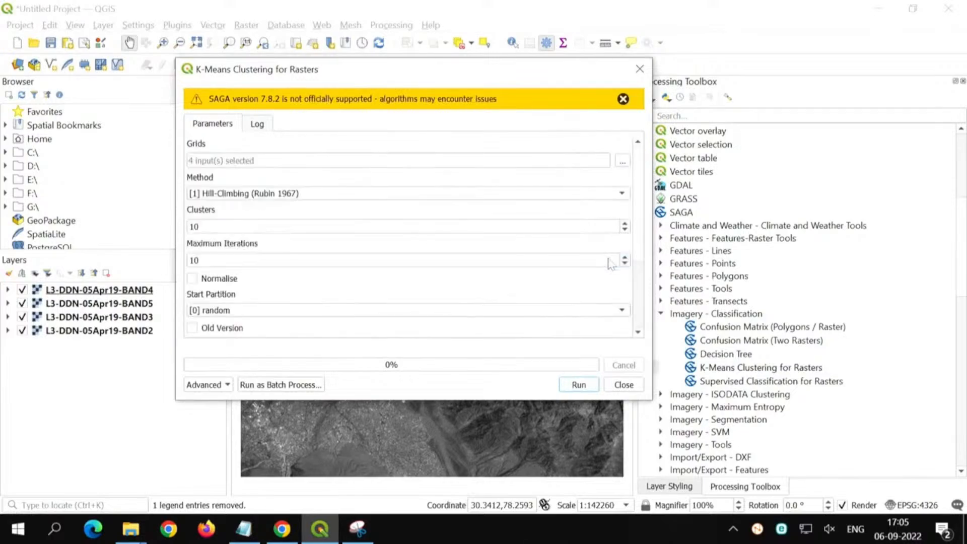
Step: Set the K-means clustering to 5 clusters and a maximum of 20 iterations
{"action": "double_click", "coordinate": [217, 227]}
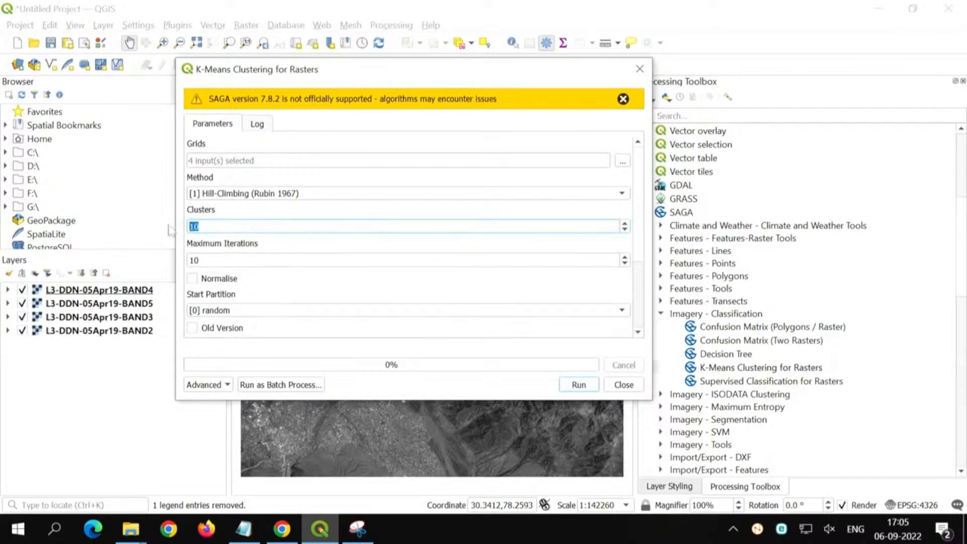
{"action": "type", "text": "5"}
{"action": "left_click_drag", "start_coordinate": [245, 257], "coordinate": [180, 260]}
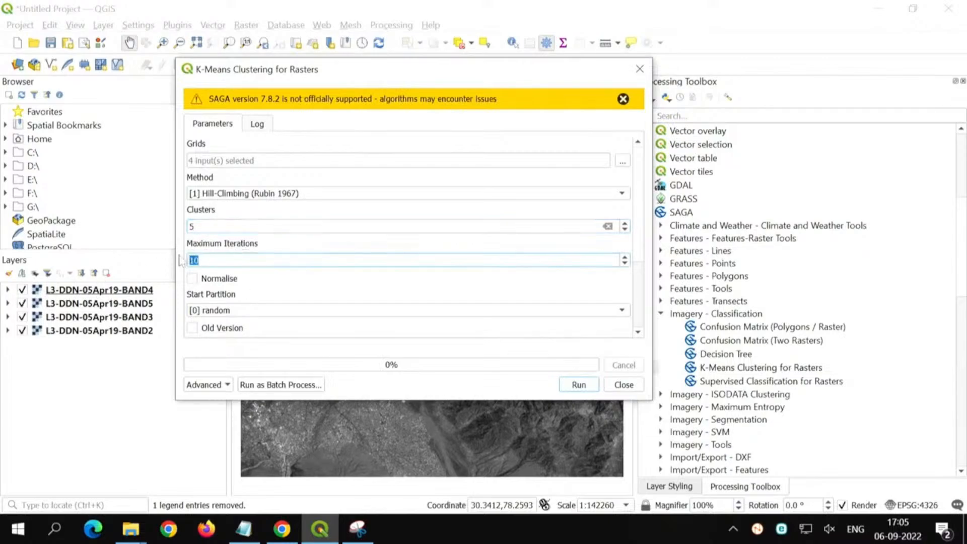
{"action": "type", "text": "20"}
{"action": "left_click_drag", "start_coordinate": [640, 207], "coordinate": [645, 275]}
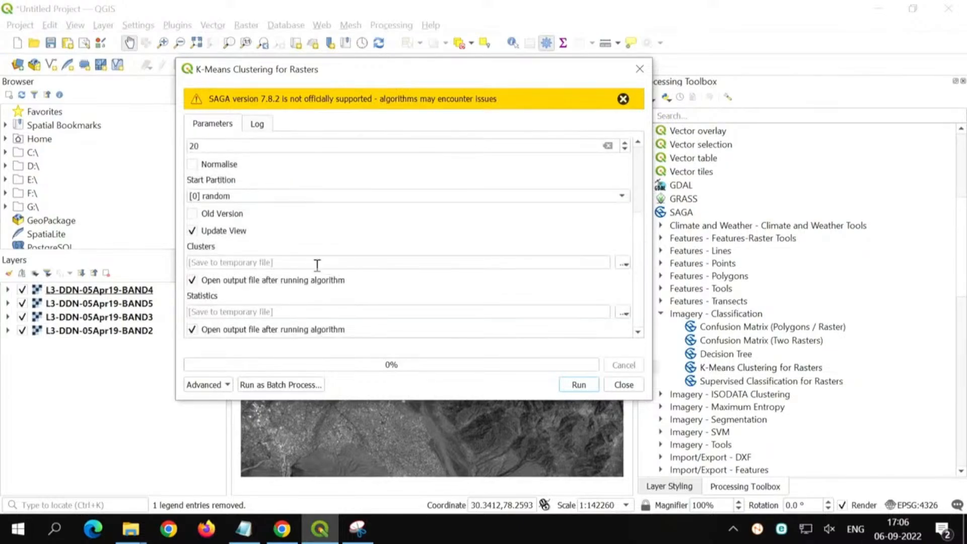
Step: Run the K-means clustering on the four bands with temporary outputs and close its dialog
{"action": "left_click", "coordinate": [579, 385]}
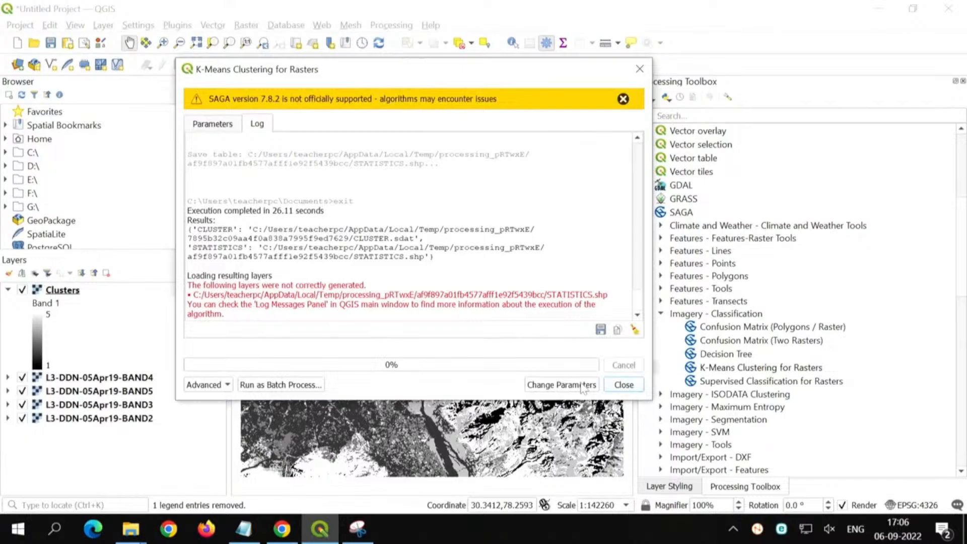
{"action": "left_click", "coordinate": [624, 384]}
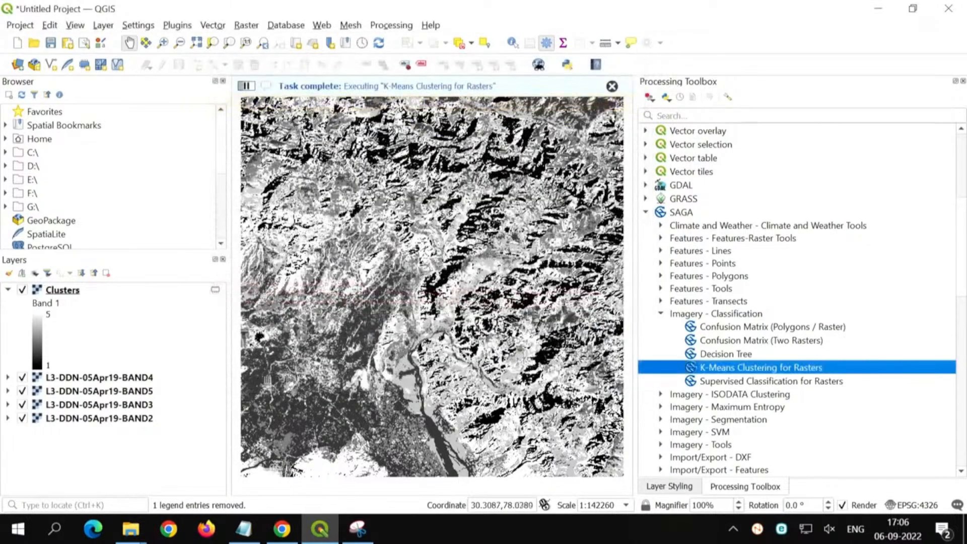
Step: Style the Clusters layer as Paletted/Unique values on Band 1 and classify it with random colors
{"action": "left_click", "coordinate": [65, 292]}
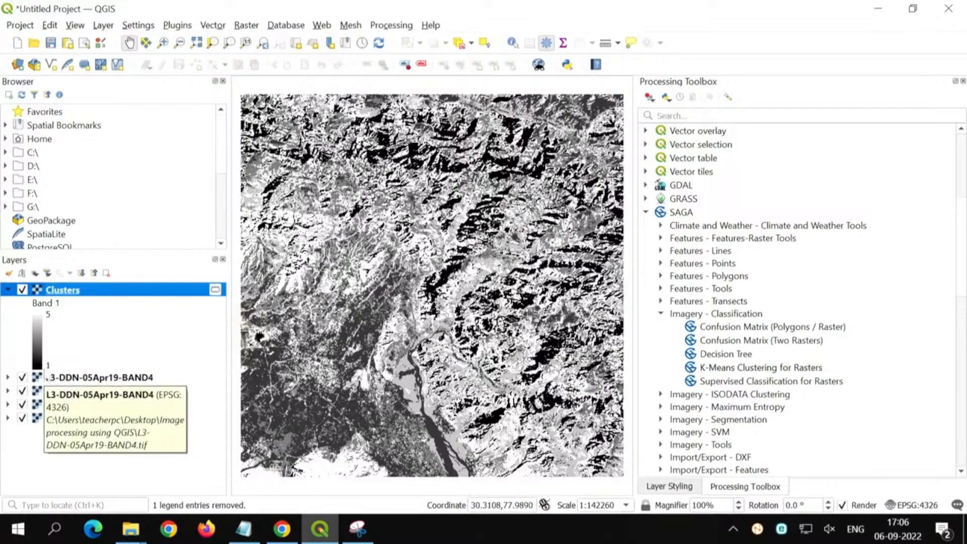
{"action": "left_click", "coordinate": [669, 486]}
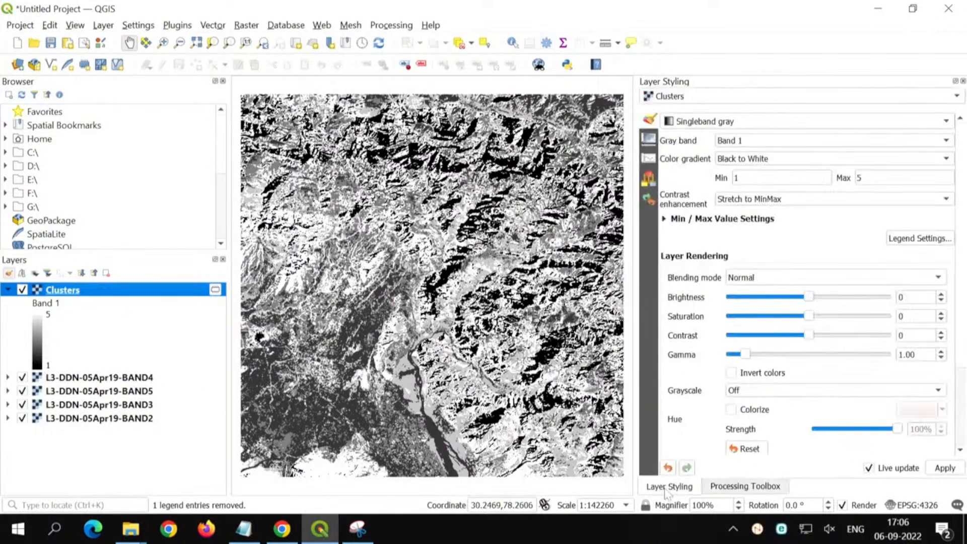
{"action": "left_click", "coordinate": [677, 125]}
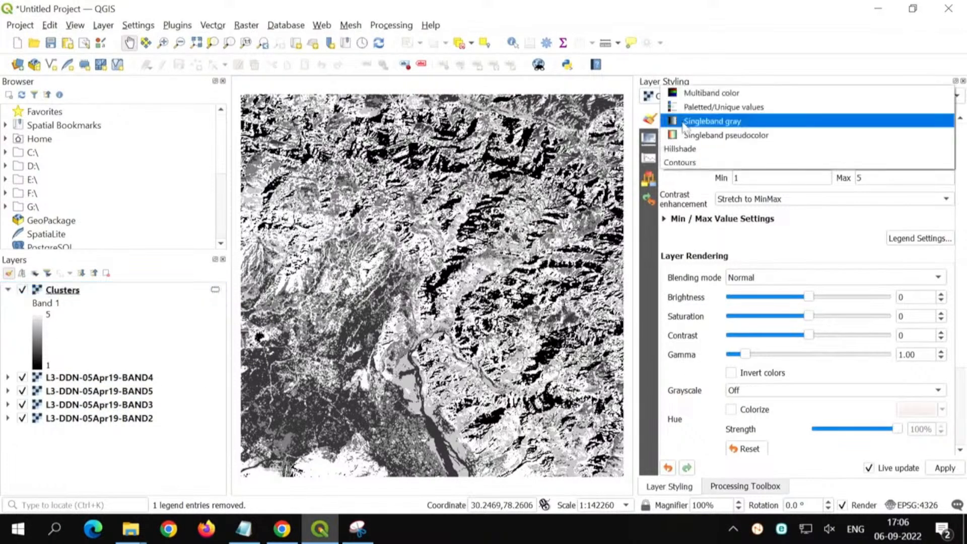
{"action": "left_click", "coordinate": [697, 135]}
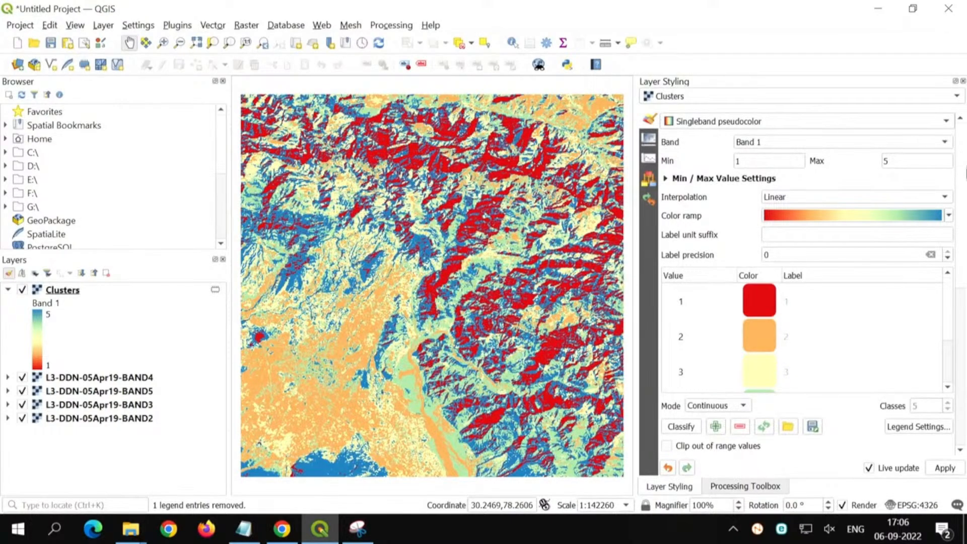
{"action": "left_click", "coordinate": [678, 122]}
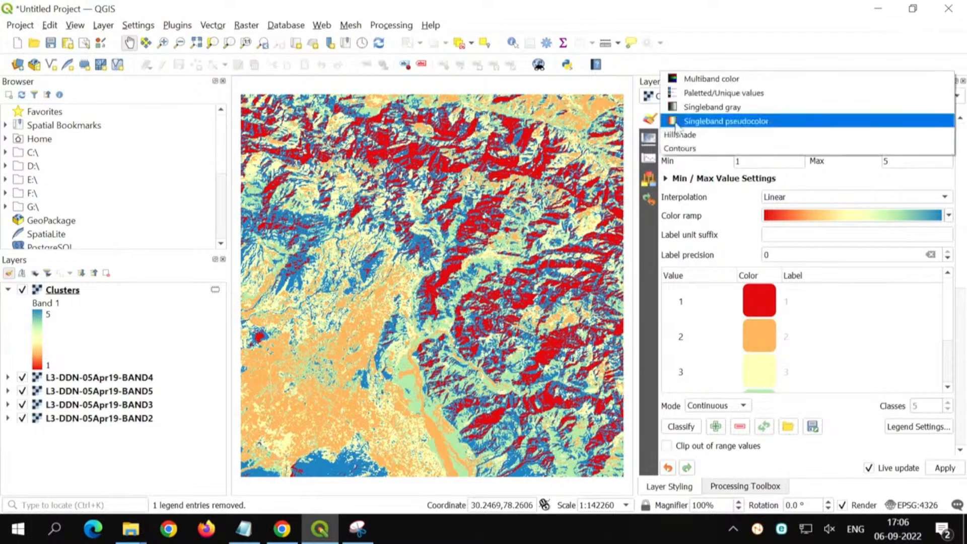
{"action": "left_click", "coordinate": [697, 95]}
{"action": "left_click", "coordinate": [696, 323]}
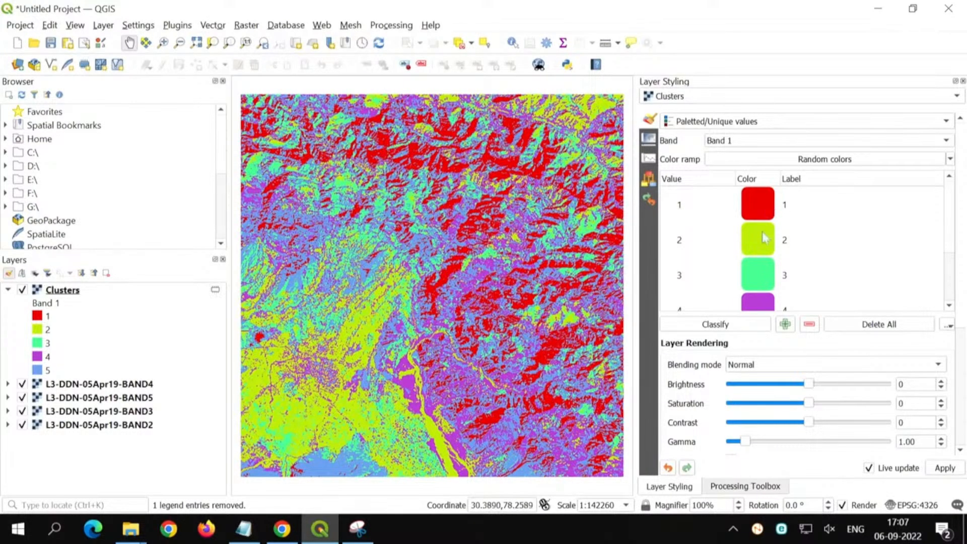
Step: Recolor class 2 of the Clusters layer to orange with a hue of about 20°
{"action": "scroll", "coordinate": [310, 437], "scroll_direction": "up", "scroll_amount": 1}
{"action": "scroll", "coordinate": [310, 437], "scroll_direction": "up", "scroll_amount": 1}
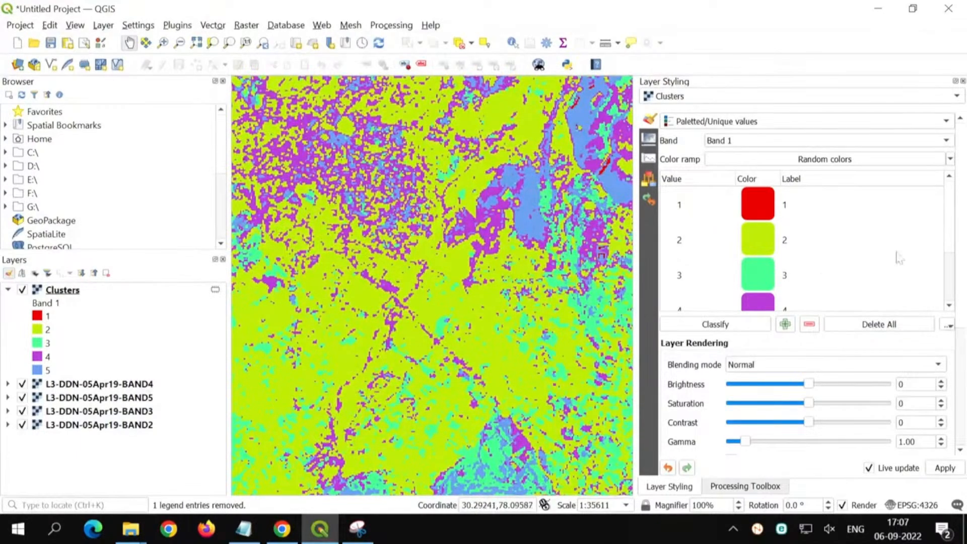
{"action": "scroll", "coordinate": [896, 255], "scroll_direction": "down", "scroll_amount": 3}
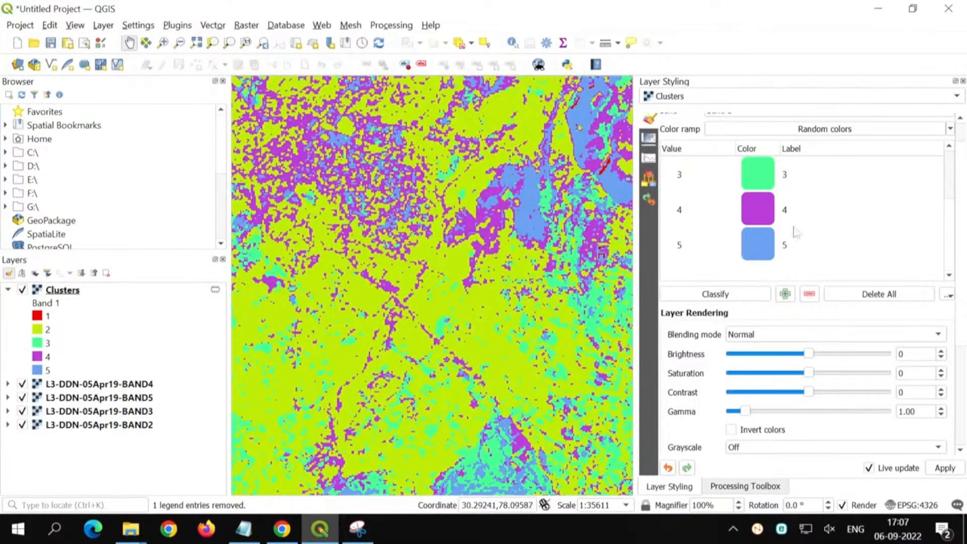
{"action": "scroll", "coordinate": [761, 237], "scroll_direction": "up", "scroll_amount": 2}
{"action": "double_click", "coordinate": [755, 207]}
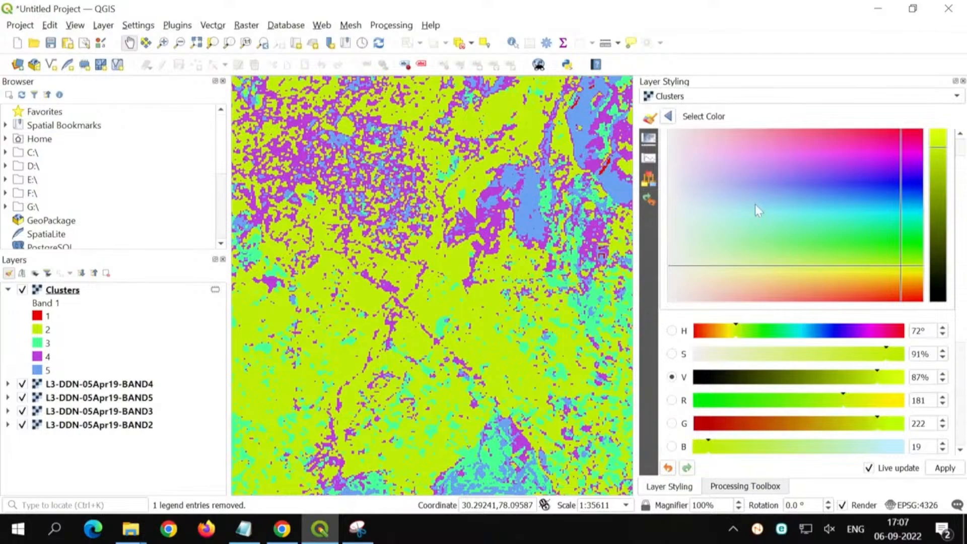
{"action": "left_click", "coordinate": [703, 332]}
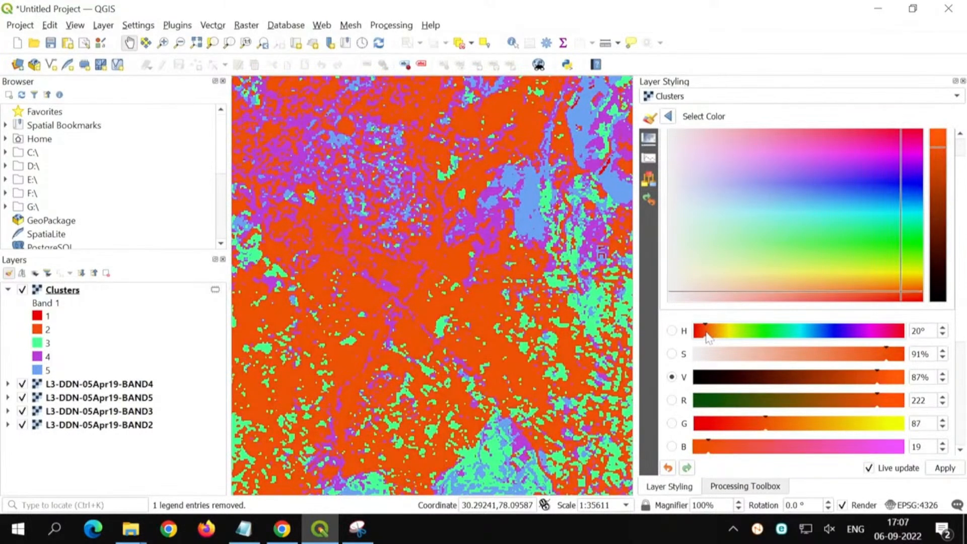
{"action": "left_click", "coordinate": [669, 116]}
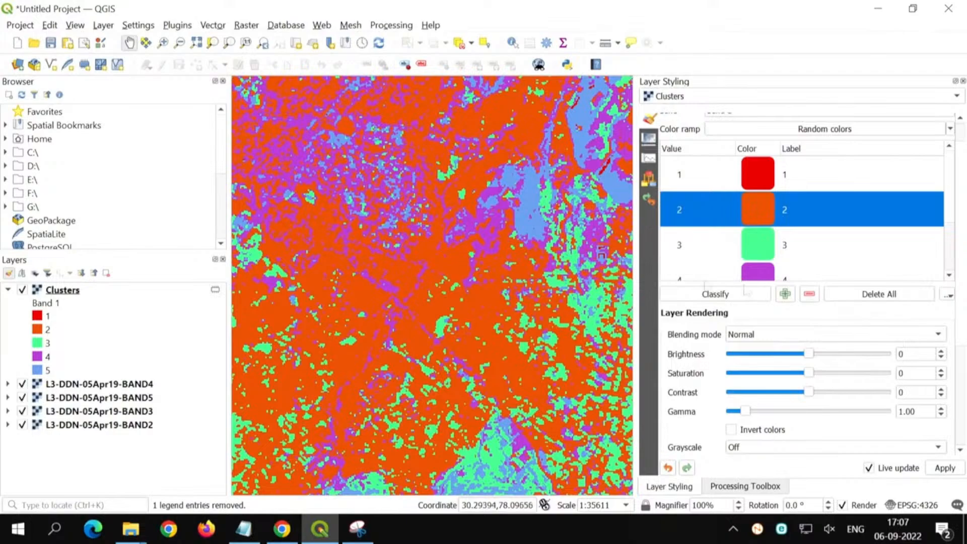
Step: Recolor class 5 of the Clusters layer to a very dark green, about hue 79° and brightness value 24%
{"action": "left_click_drag", "start_coordinate": [494, 194], "coordinate": [300, 487]}
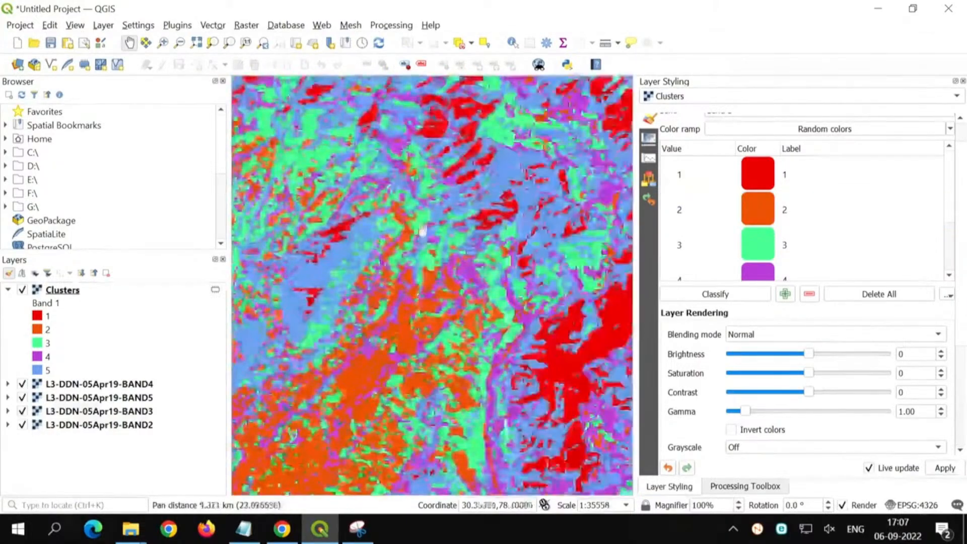
{"action": "left_click_drag", "start_coordinate": [449, 182], "coordinate": [382, 273]}
{"action": "scroll", "coordinate": [913, 190], "scroll_direction": "down", "scroll_amount": 2}
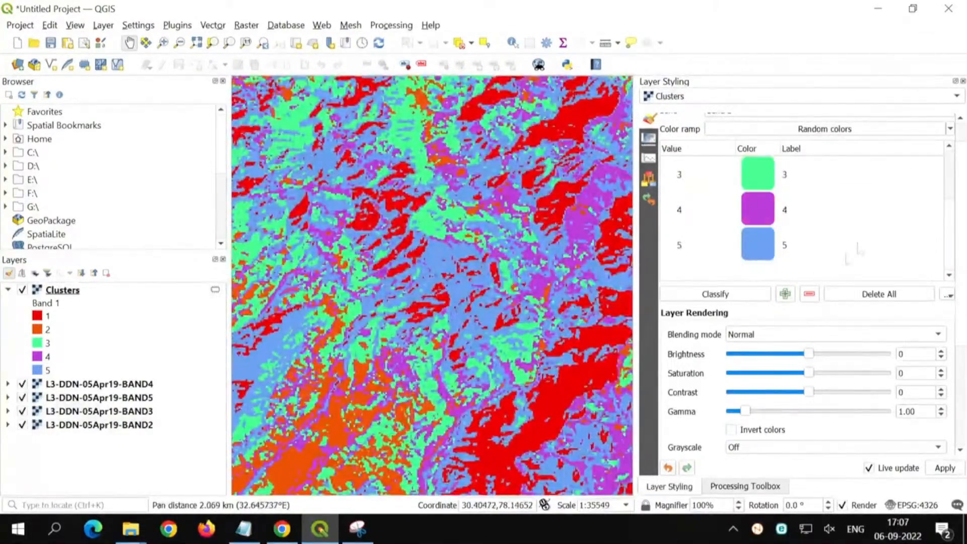
{"action": "double_click", "coordinate": [757, 245]}
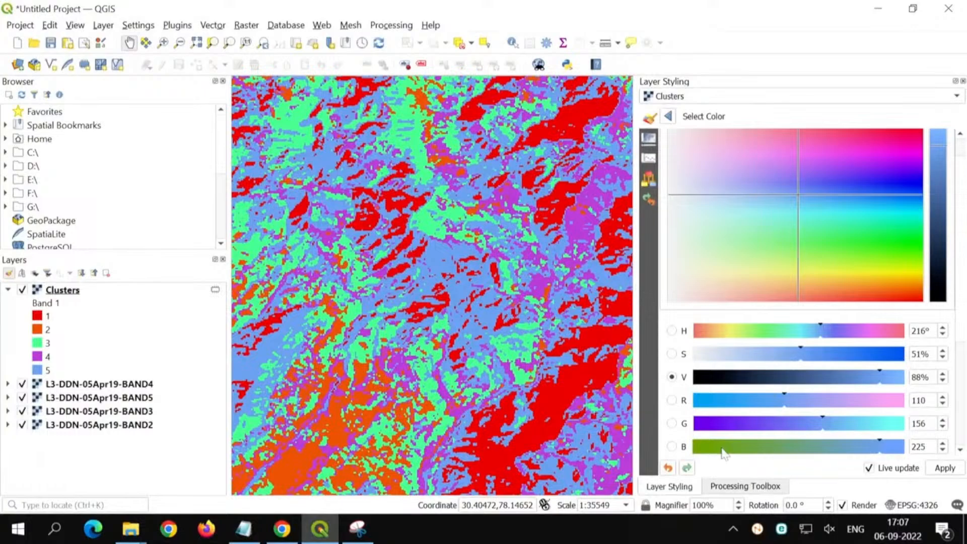
{"action": "left_click", "coordinate": [704, 447]}
{"action": "left_click_drag", "start_coordinate": [938, 238], "coordinate": [939, 261]}
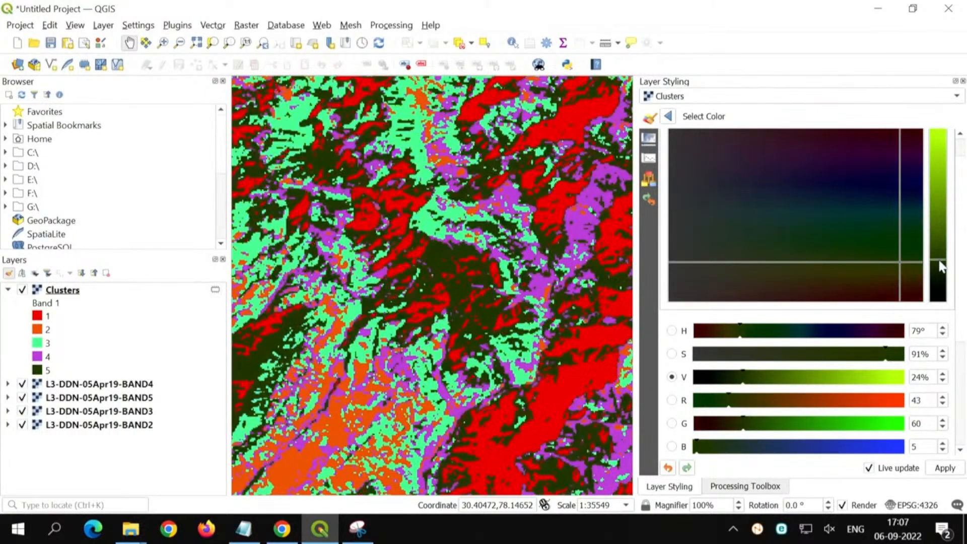
{"action": "left_click", "coordinate": [667, 117]}
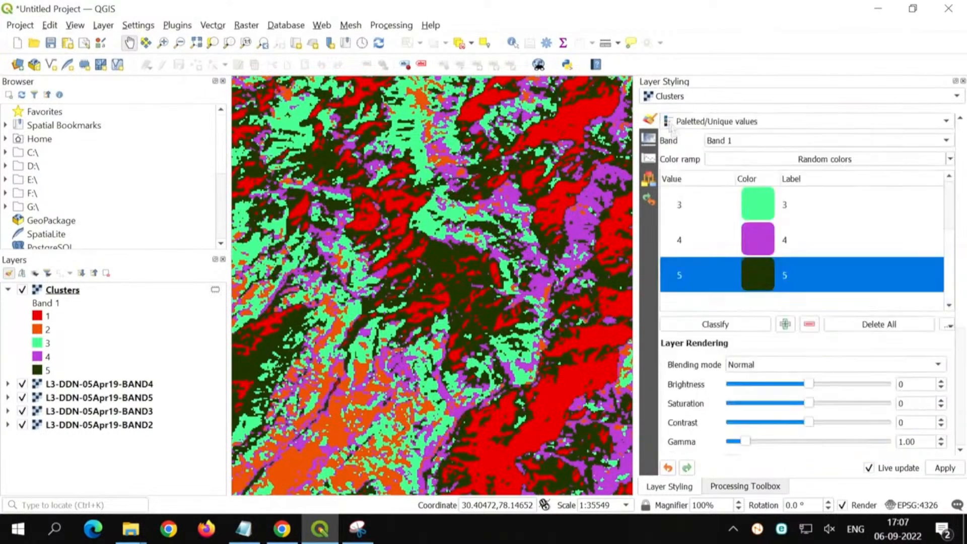
Step: Recolor class 4 to medium green, about hue 110° and brightness value 66%, and fit the map to the Clusters layer
{"action": "double_click", "coordinate": [763, 242]}
{"action": "left_click", "coordinate": [760, 361]}
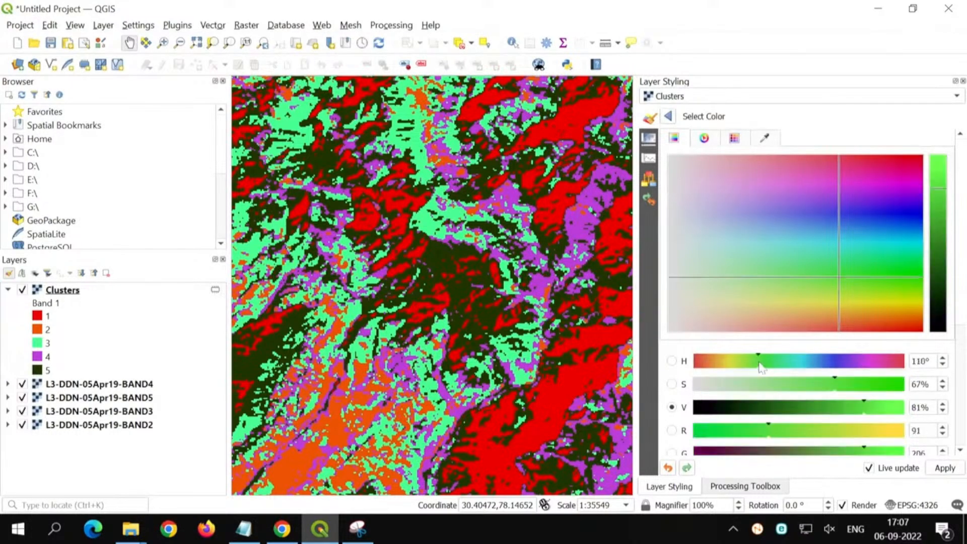
{"action": "left_click", "coordinate": [938, 215]}
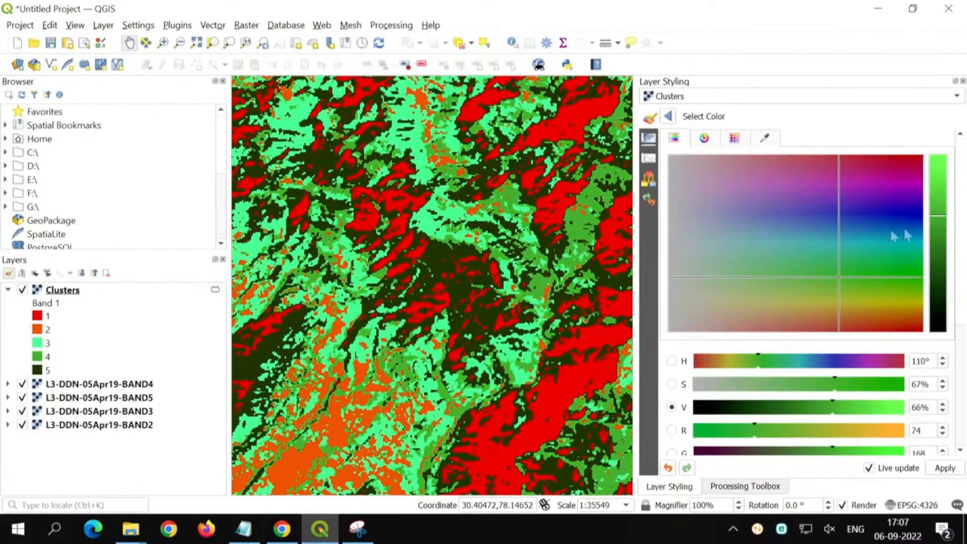
{"action": "left_click", "coordinate": [670, 119]}
{"action": "right_click", "coordinate": [77, 294]}
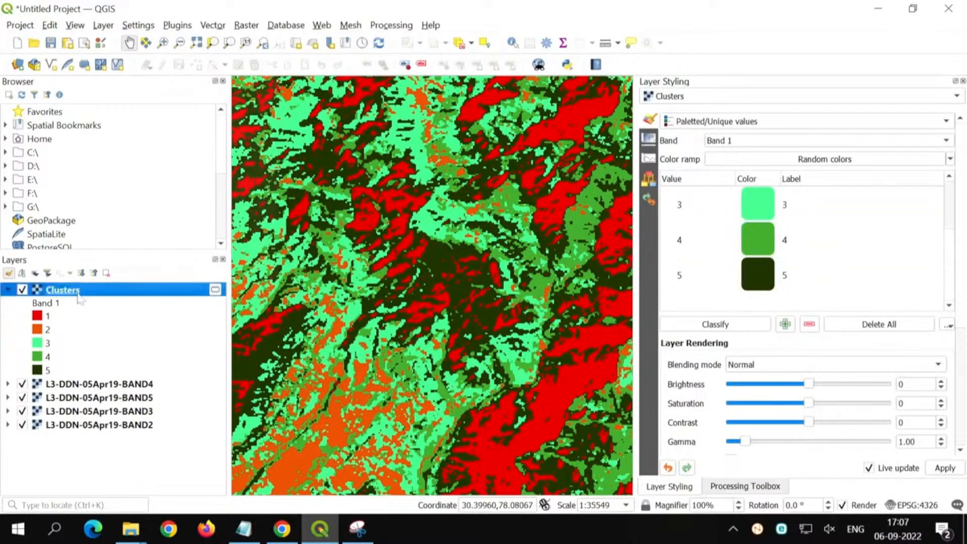
{"action": "left_click", "coordinate": [152, 29]}
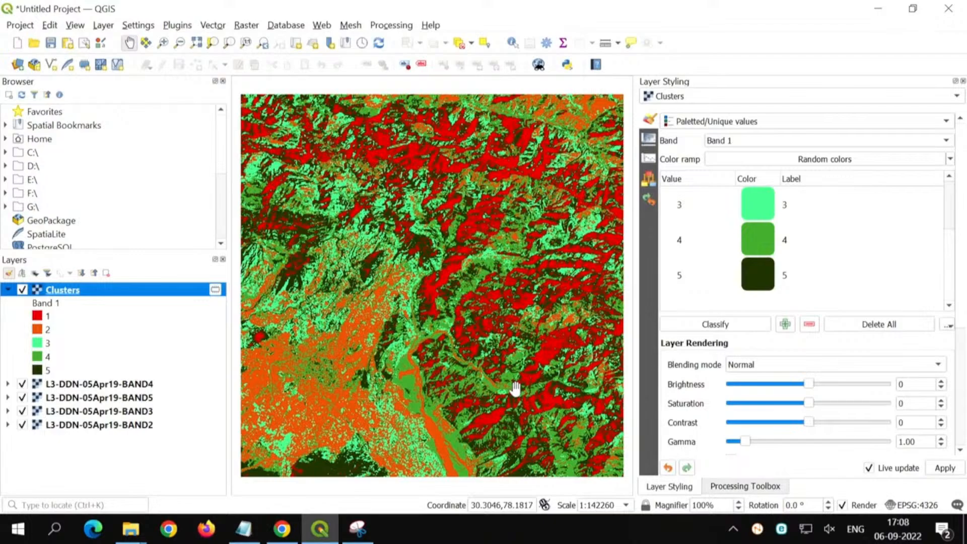
Step: Switch to the readme in Notepad and review the handout download link and the Bhuvan LISS-3 data source
{"action": "left_click", "coordinate": [244, 529]}
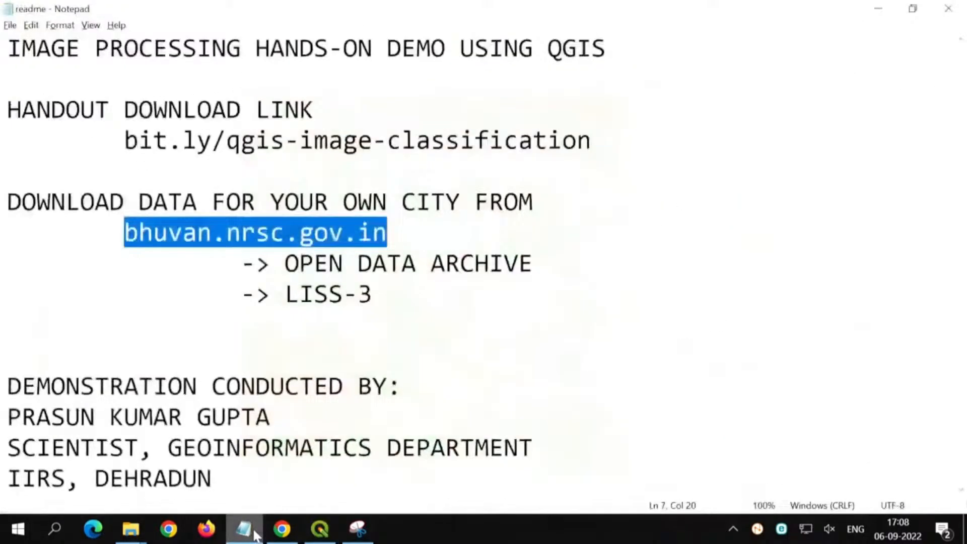
{"action": "left_click", "coordinate": [259, 139]}
{"action": "left_click", "coordinate": [125, 140]}
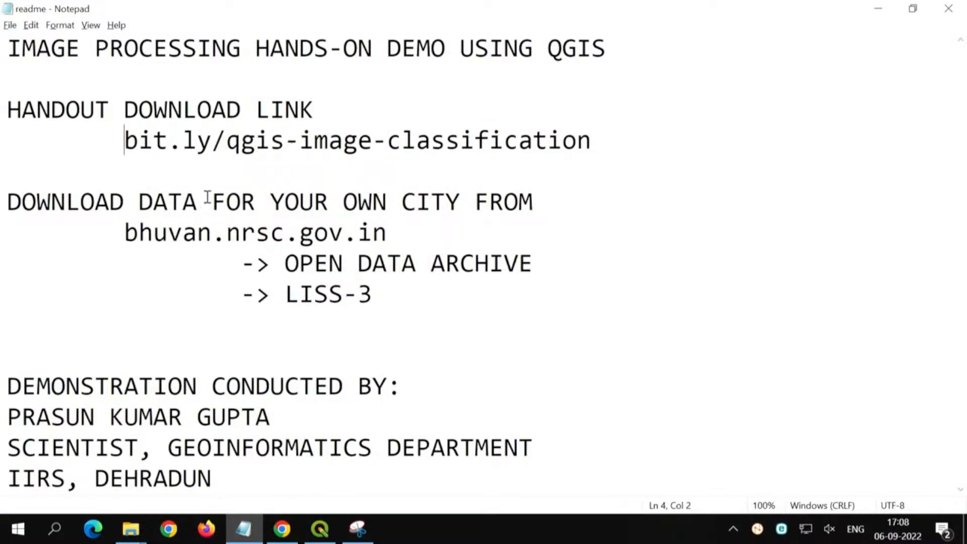
{"action": "left_click", "coordinate": [124, 232]}
{"action": "left_click", "coordinate": [371, 316]}
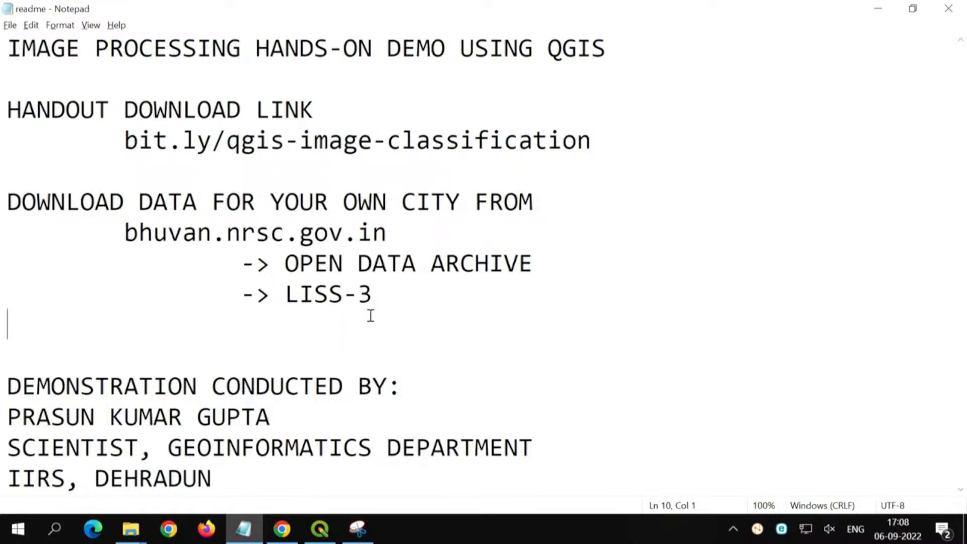